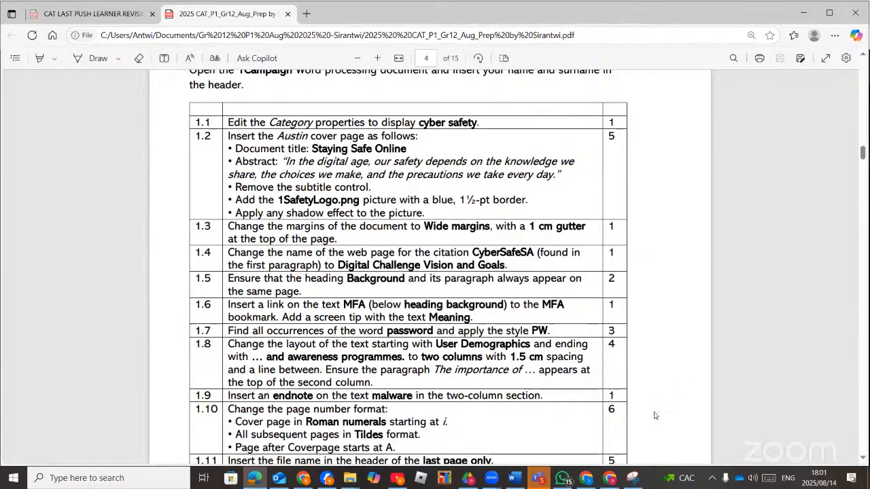
Switch to the YouTube Studio tab running the 'Grade 12 MS Word Revision for Prep 2025' live stream.
left_click(610, 481)
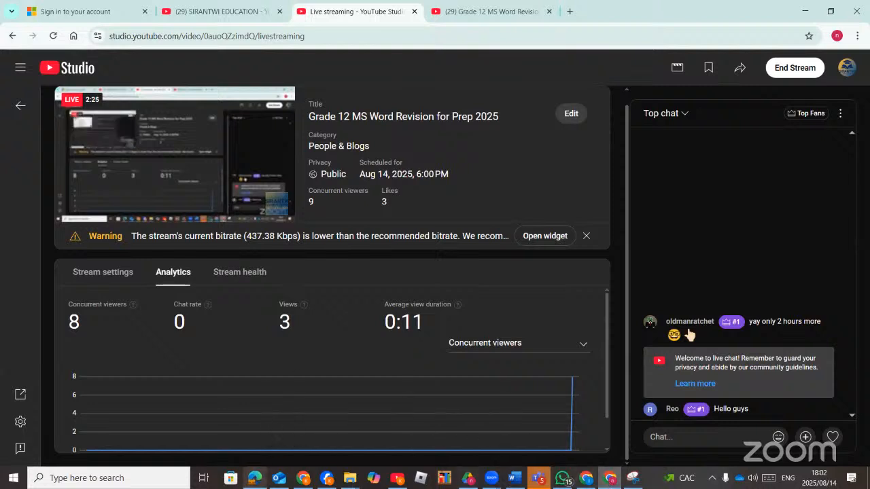
Return to the '2025 CAT_P1_Gr12_Aug_Prep' exam PDF at page 4, showing questions 1.1–1.11.
left_click(251, 479)
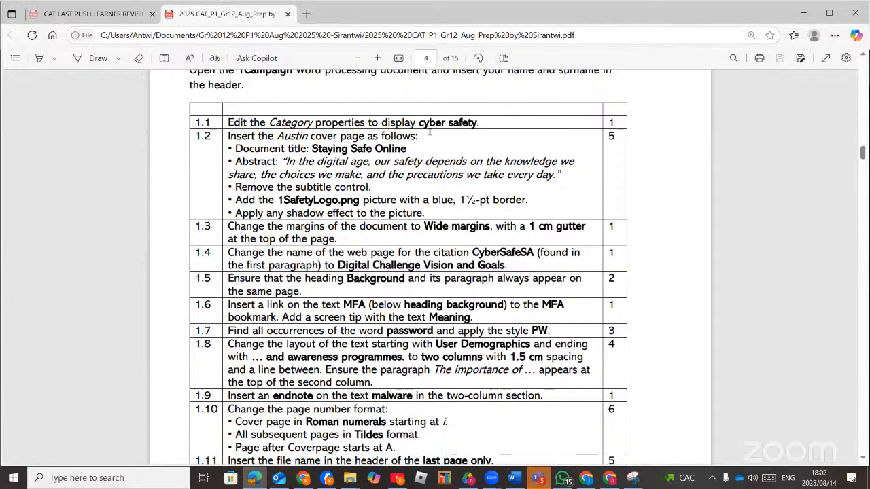
Read the Question 1 introduction in the PDF, then bring the exam folder's File Explorer window forward.
scroll(461, 178, "up", 1)
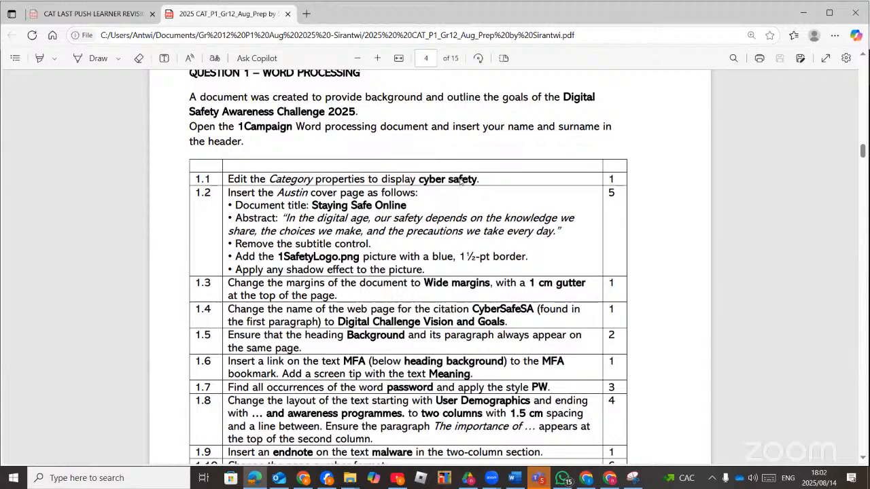
scroll(461, 178, "up", 2)
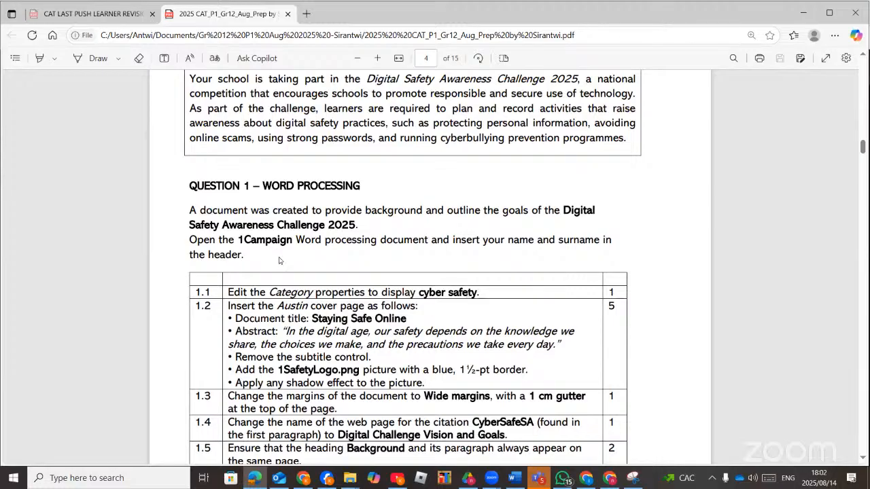
scroll(282, 261, "down", 1)
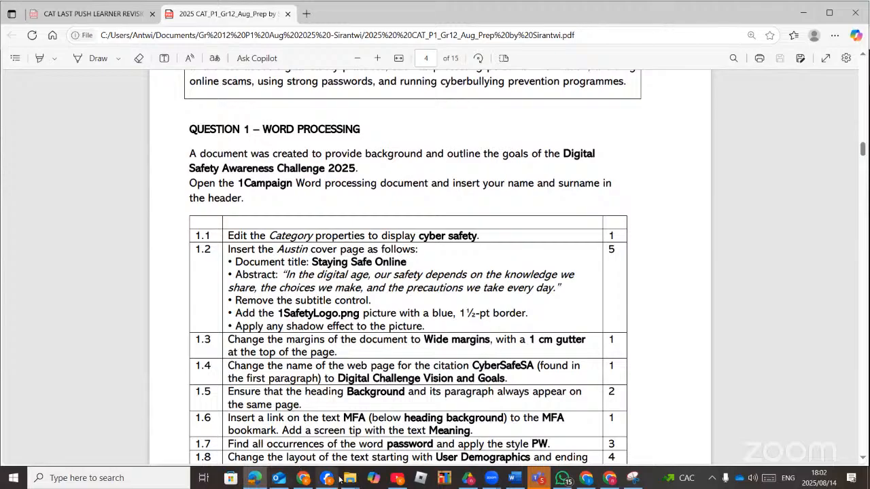
mouse_move(347, 480)
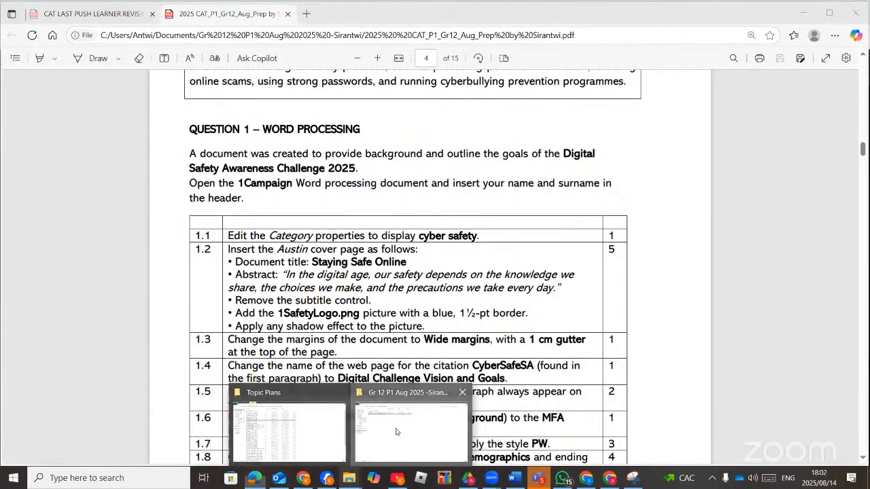
left_click(395, 433)
Open the data files folder and launch the 1Campaign document in Word.
double_click(147, 74)
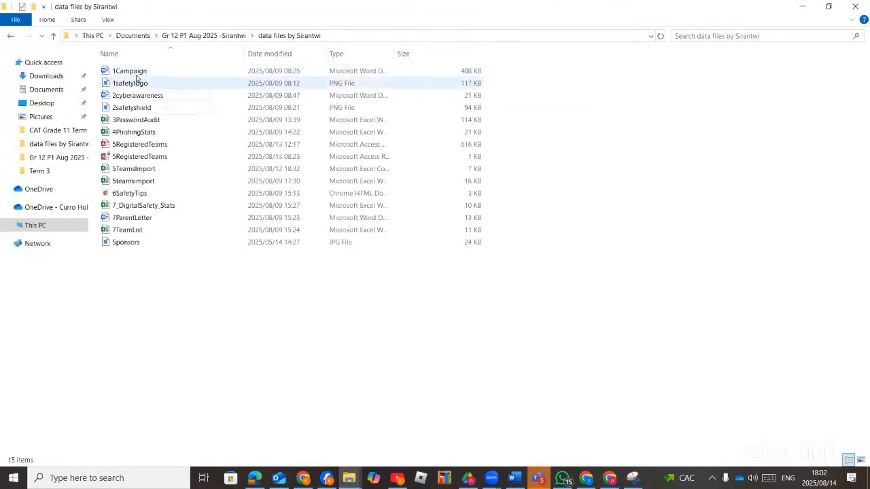
left_click(137, 74)
double_click(137, 72)
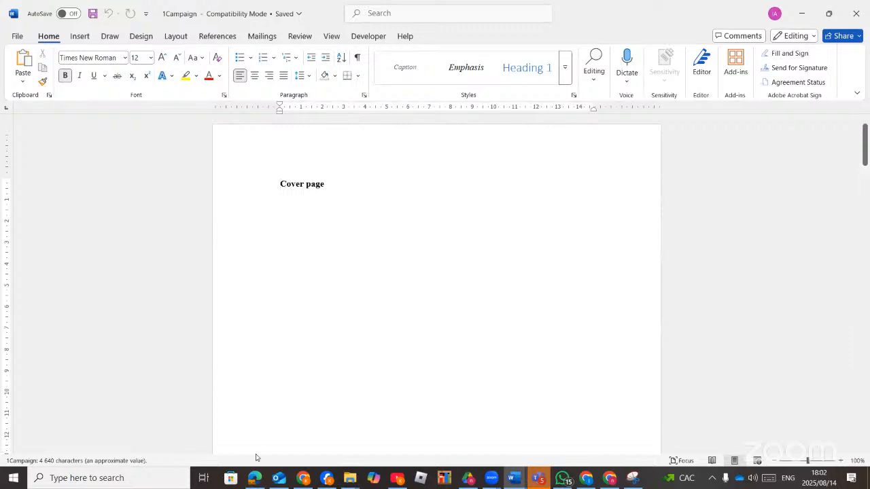
Return to the 1Campaign document and show all its properties under File > Info.
left_click(255, 477)
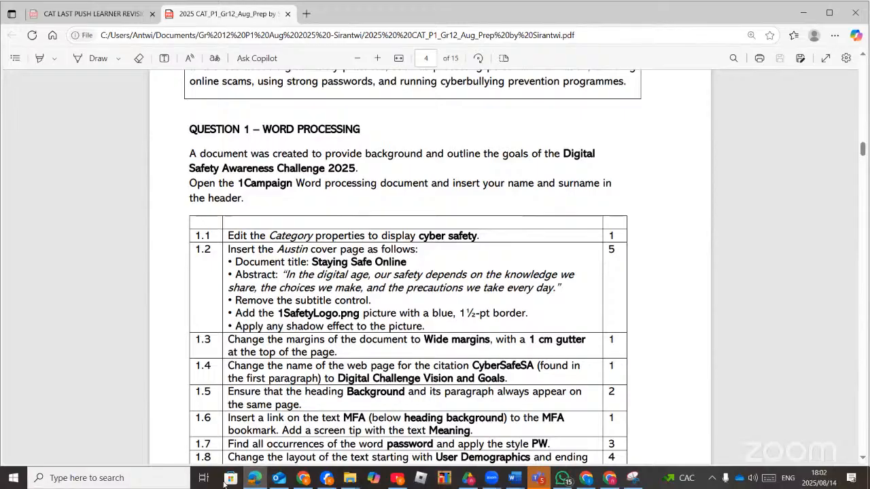
left_click(254, 482)
left_click(254, 482)
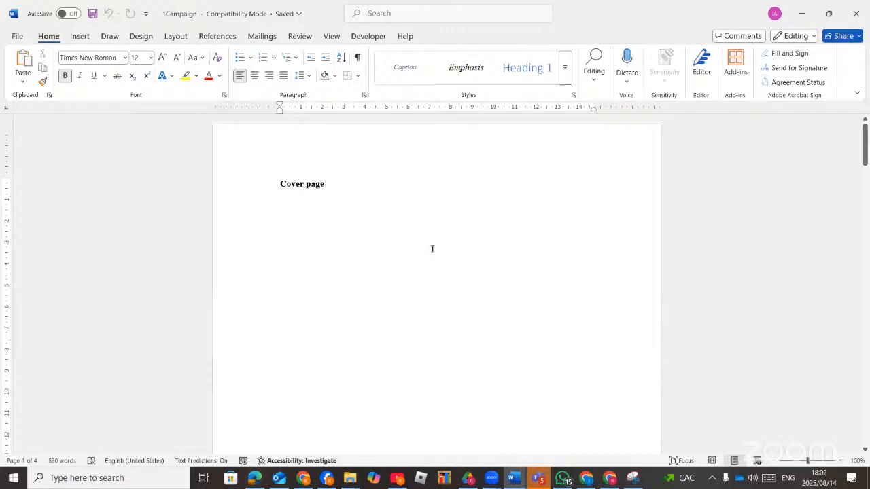
left_click(17, 38)
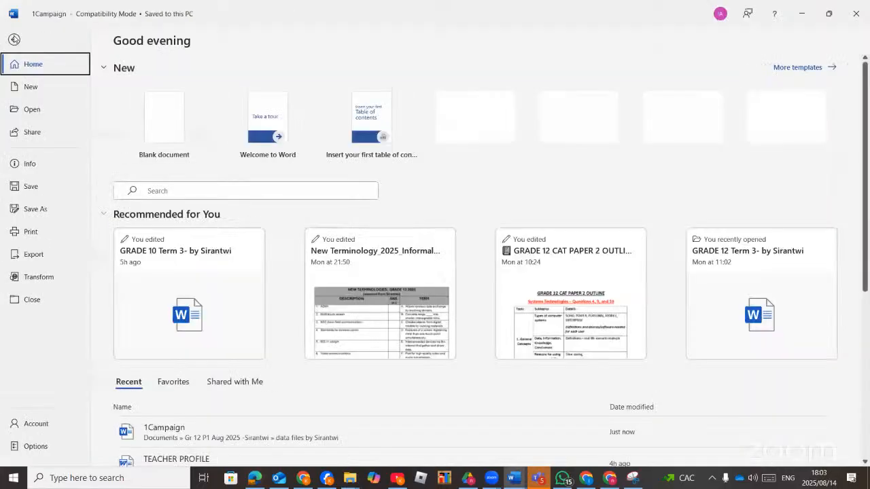
left_click(27, 165)
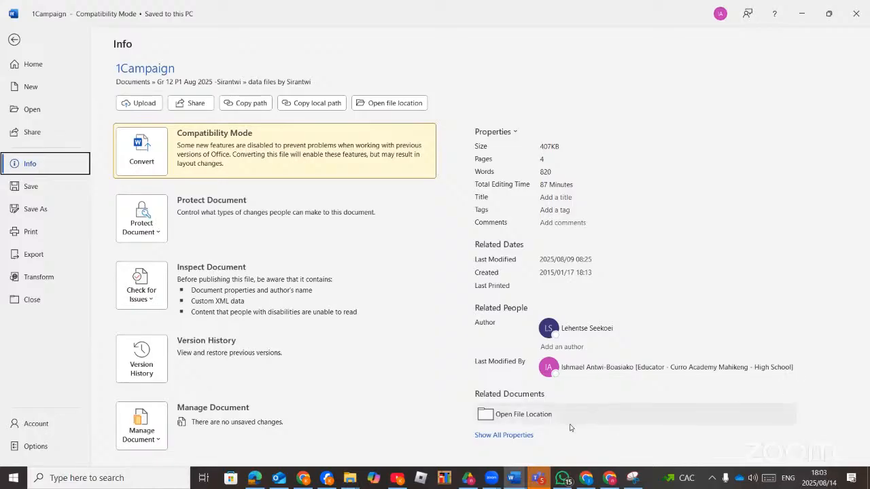
left_click(513, 438)
scroll(556, 336, "down", 2)
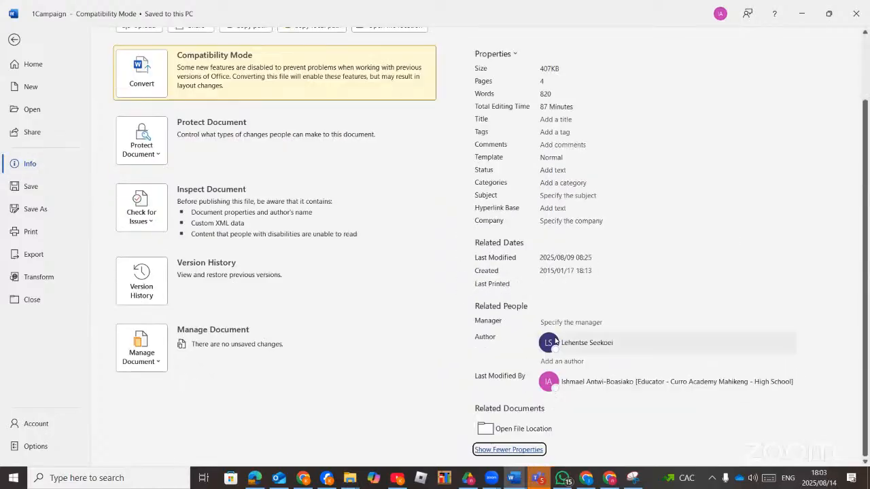
scroll(556, 340, "up", 2)
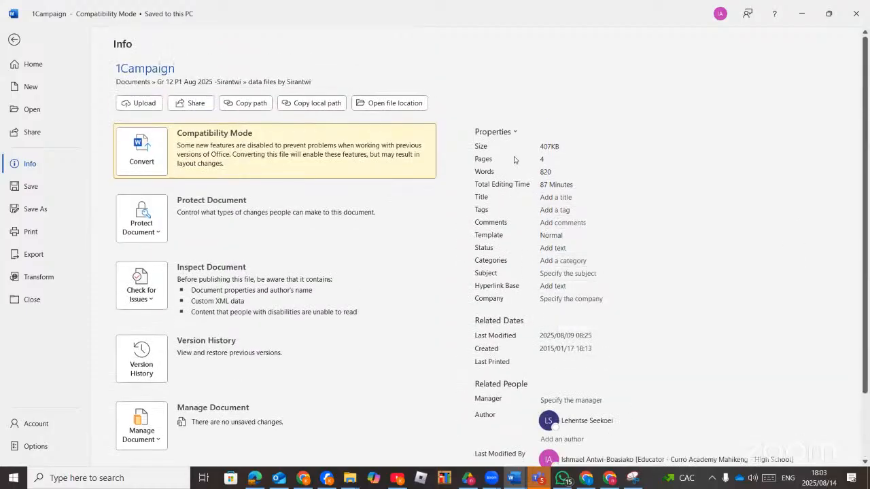
Enter 'Cyber safety' as the Categories property and go back to the document.
left_click(546, 261)
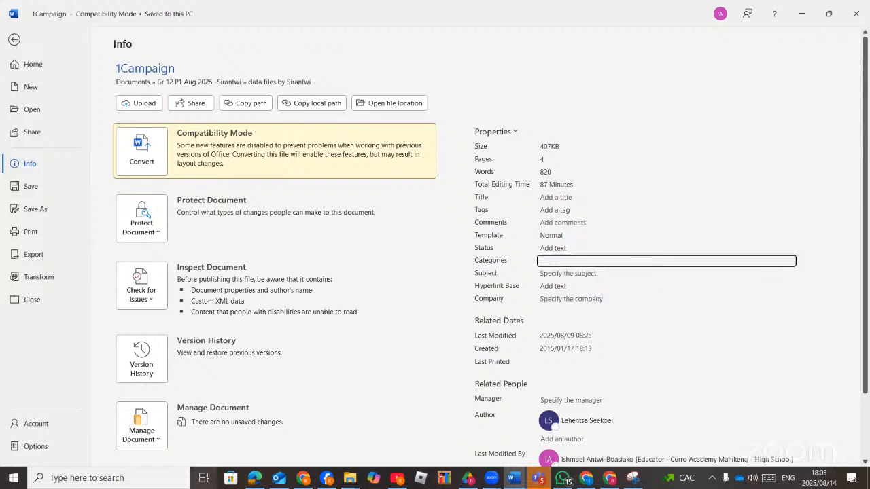
left_click(256, 479)
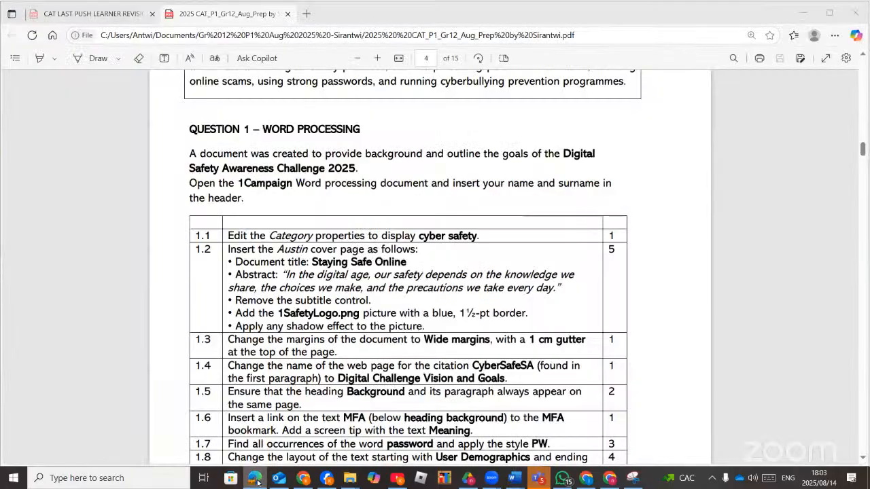
left_click(257, 482)
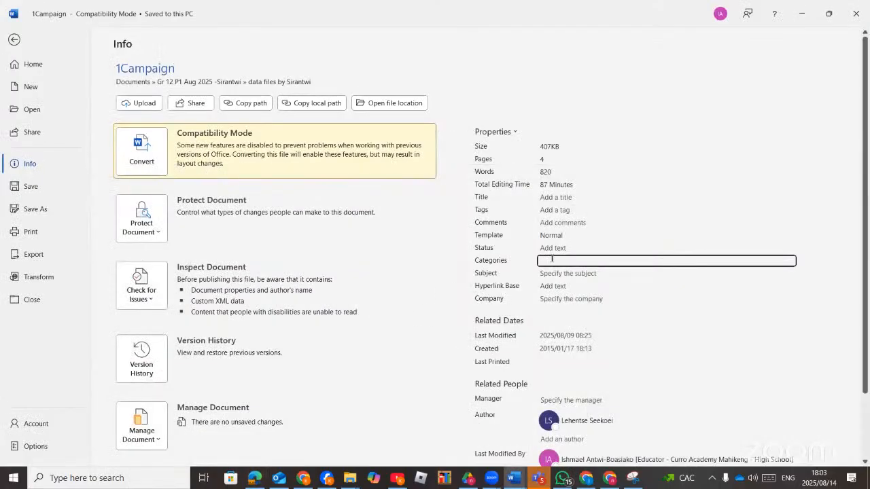
type("Cyber safety")
left_click(15, 40)
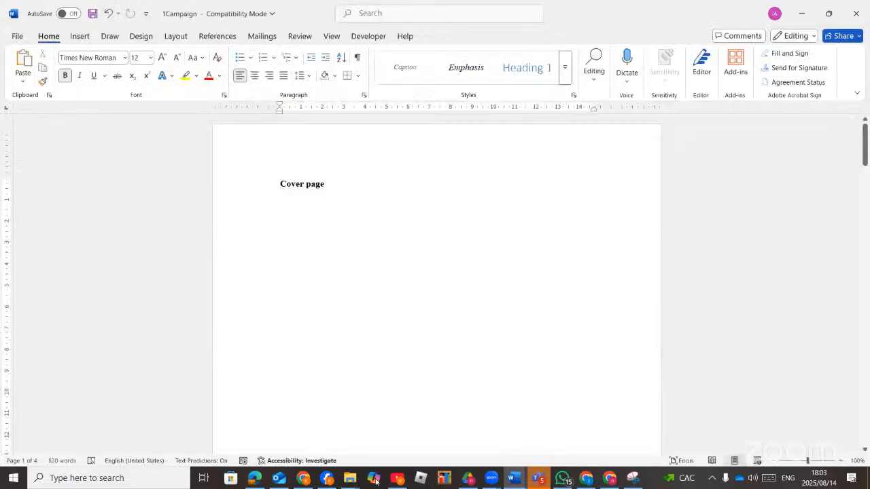
Place the cursor on the empty line below 'Cover page' and delete the stray 3s typed by mistake.
left_click(252, 479)
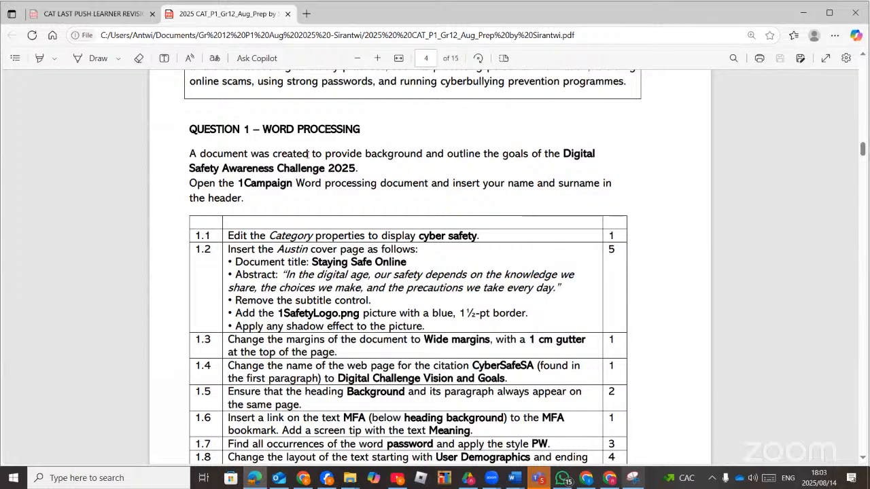
left_click(255, 478)
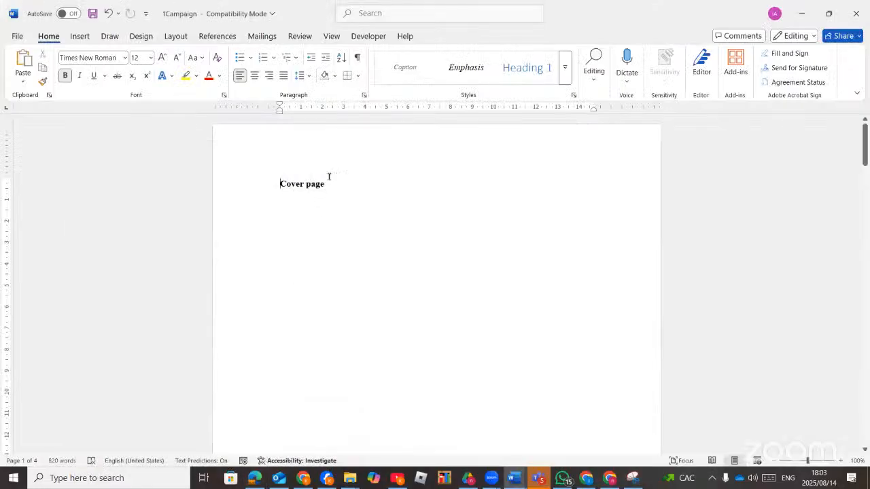
key("Down")
left_click(79, 36)
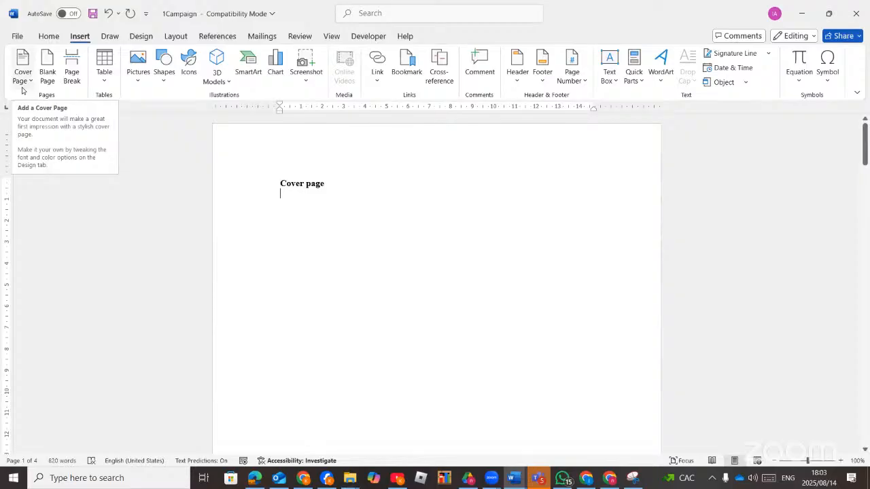
type("333333333333333333333333333")
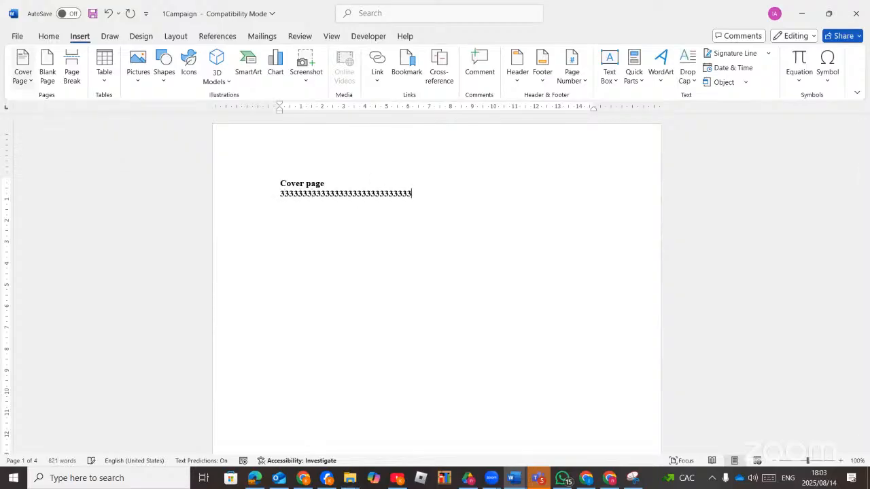
key("BackSpace")
key("BackSpace")
key("BackSpace")
key("BackSpace")
key("BackSpace")
key("BackSpace")
key("BackSpace")
key("BackSpace")
key("BackSpace")
key("BackSpace")
key("BackSpace")
key("BackSpace")
key("BackSpace")
key("BackSpace")
key("BackSpace")
key("BackSpace")
key("BackSpace")
key("BackSpace")
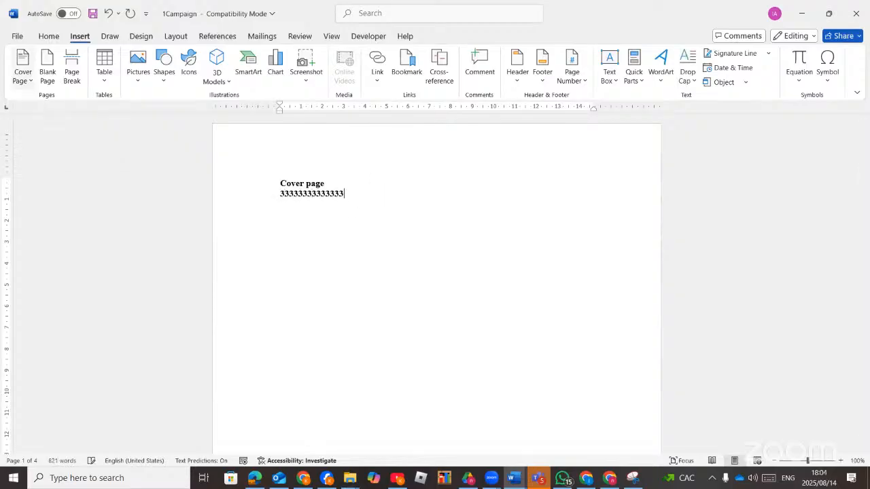
key("BackSpace")
key("BackSpace")
key("BackSpace")
key("BackSpace")
key("BackSpace")
key("BackSpace")
key("BackSpace")
key("BackSpace")
key("BackSpace")
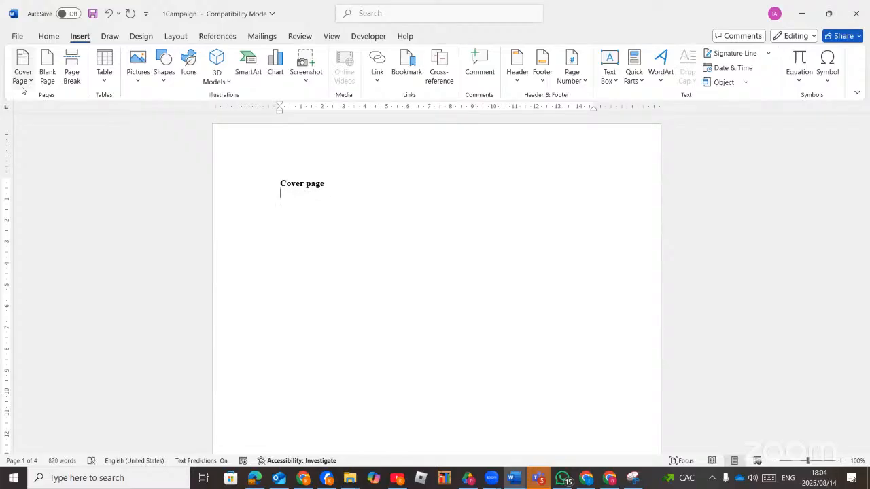
key("XF86AudioRaiseVolume")
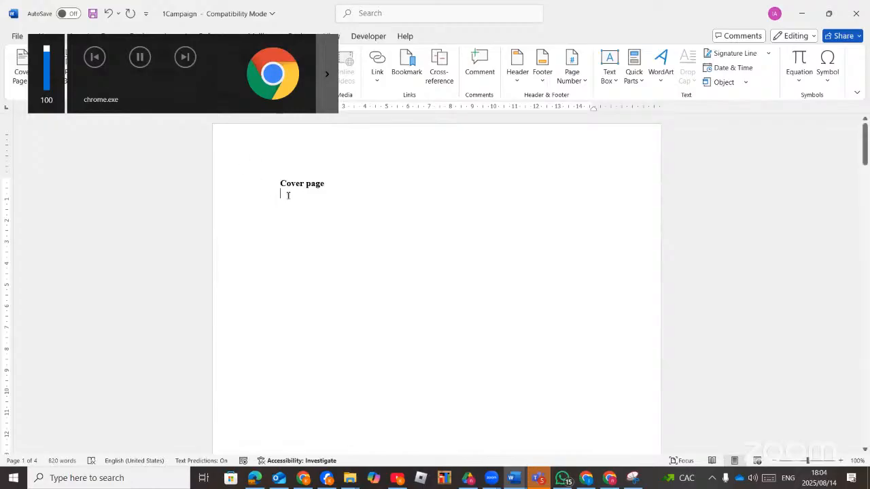
Insert the Austin cover page from the Cover Page Built-in gallery.
left_click(22, 80)
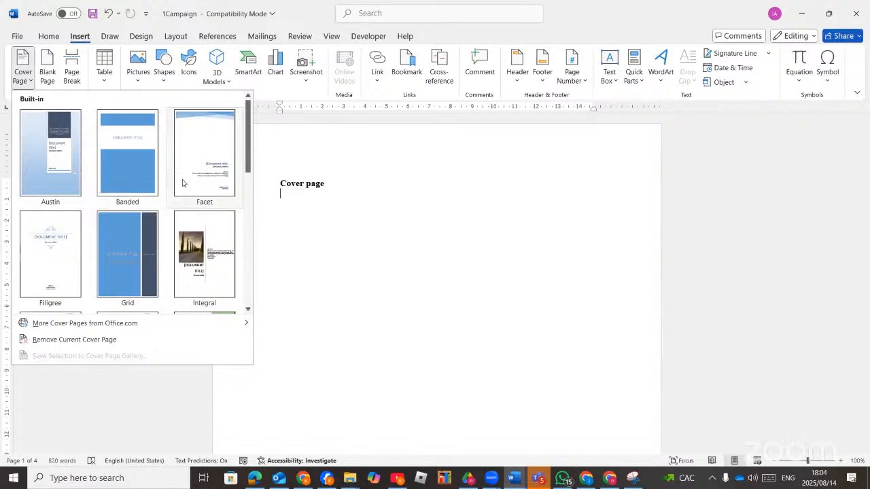
scroll(172, 251, "down", 3)
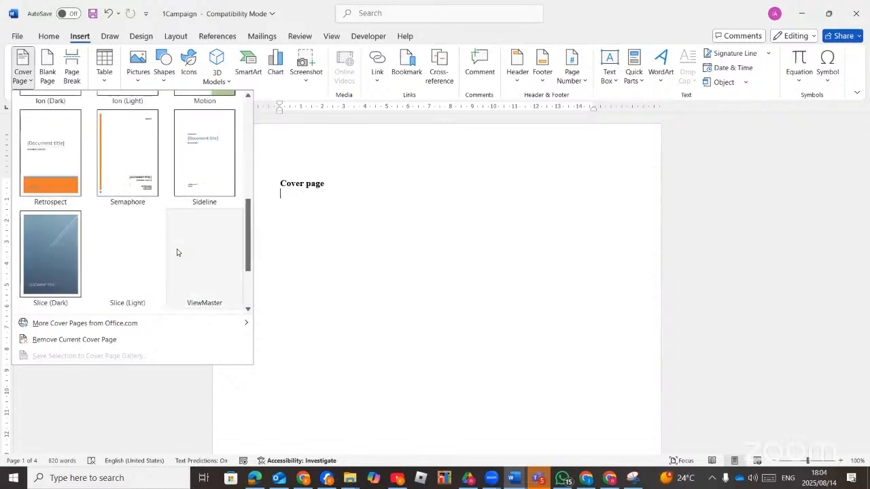
scroll(177, 250, "up", 3)
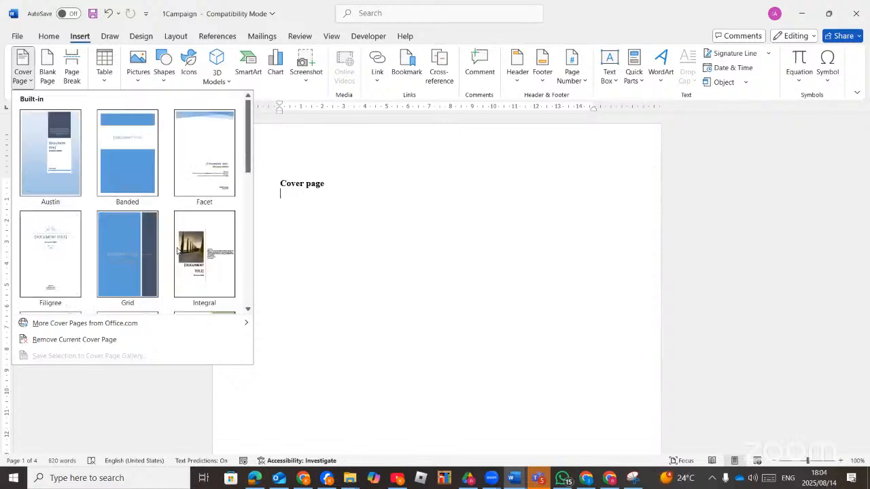
left_click(45, 171)
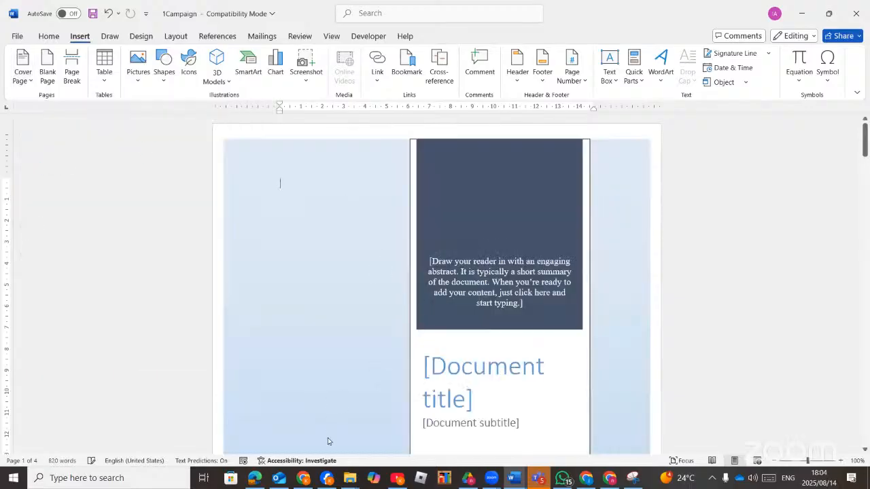
Replace the [Document title] placeholder with 'Staying Safe Online', checking the exam PDF.
left_click(256, 479)
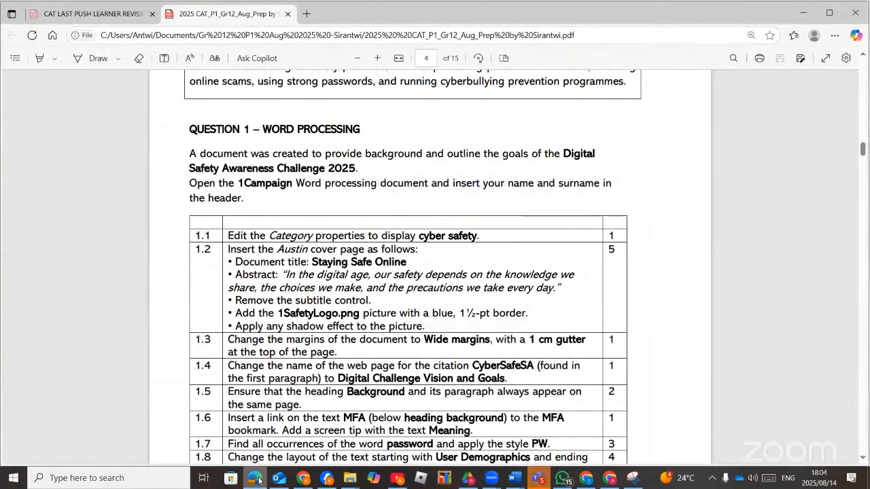
left_click(258, 480)
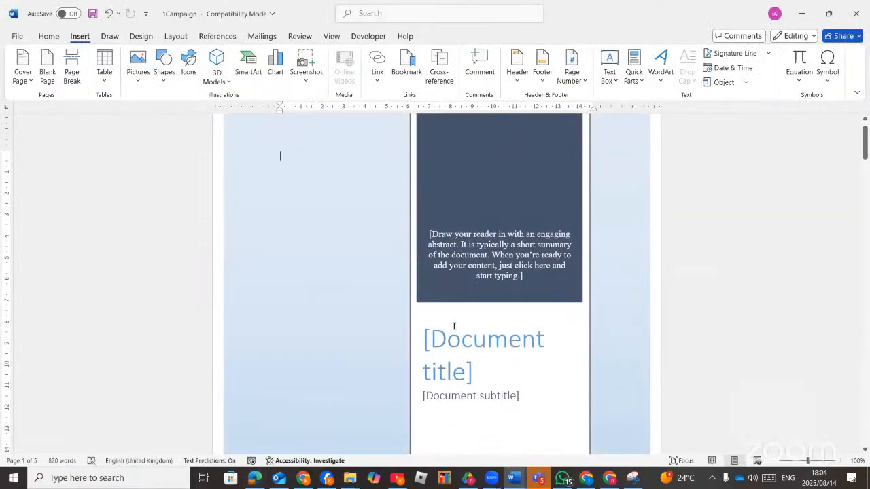
left_click(462, 347)
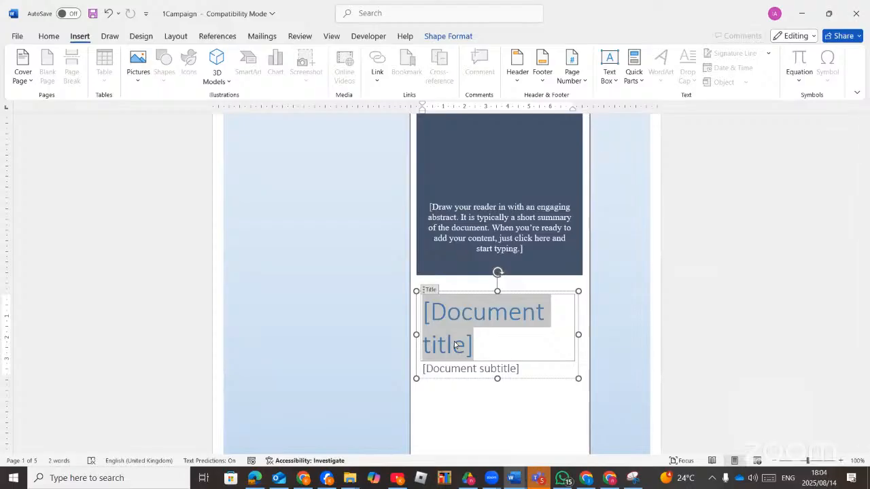
type("S")
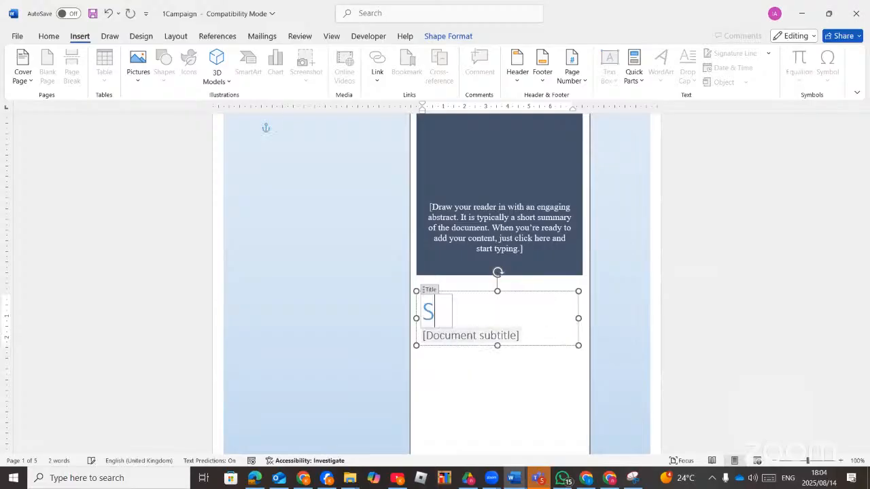
type("taying ")
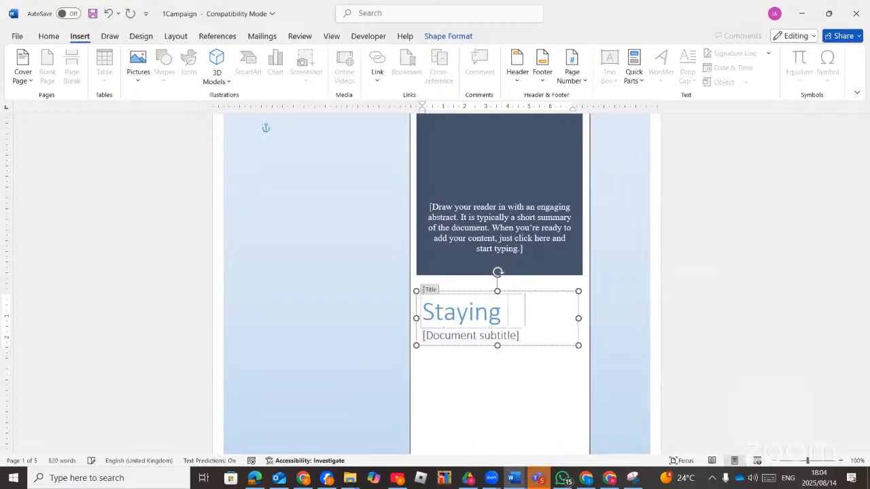
type("Safe Online")
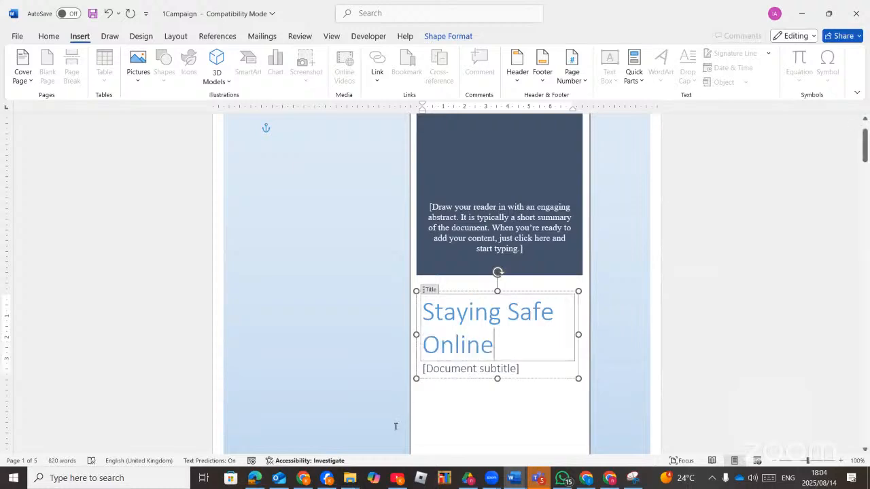
left_click(256, 479)
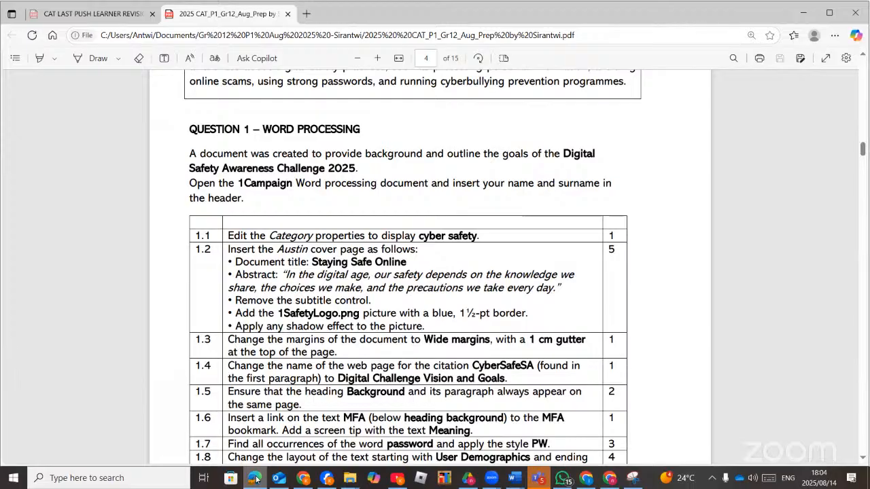
left_click(255, 480)
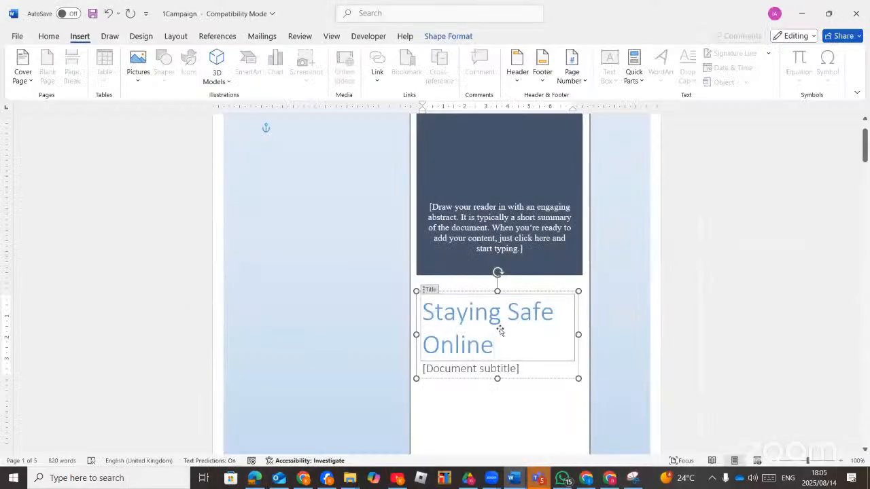
scroll(500, 329, "down", 3)
Type 'In the digital space....' into the abstract placeholder, checking the task in the PDF.
scroll(500, 329, "up", 6)
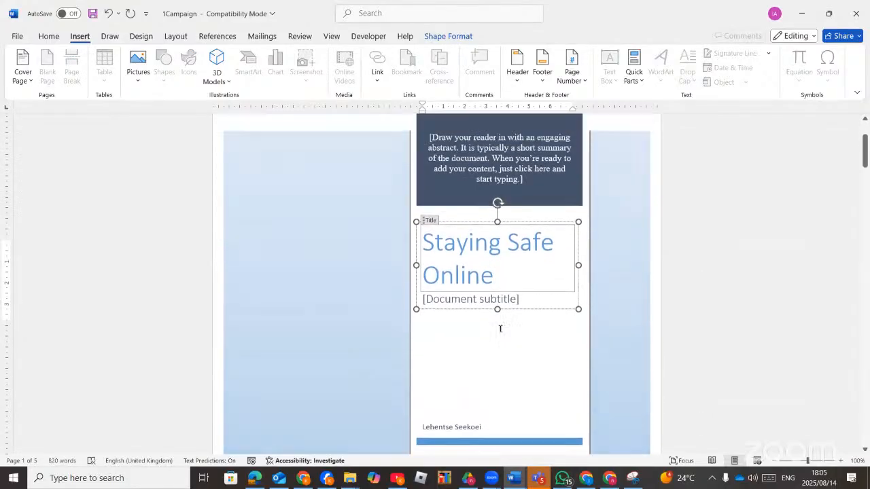
left_click(469, 246)
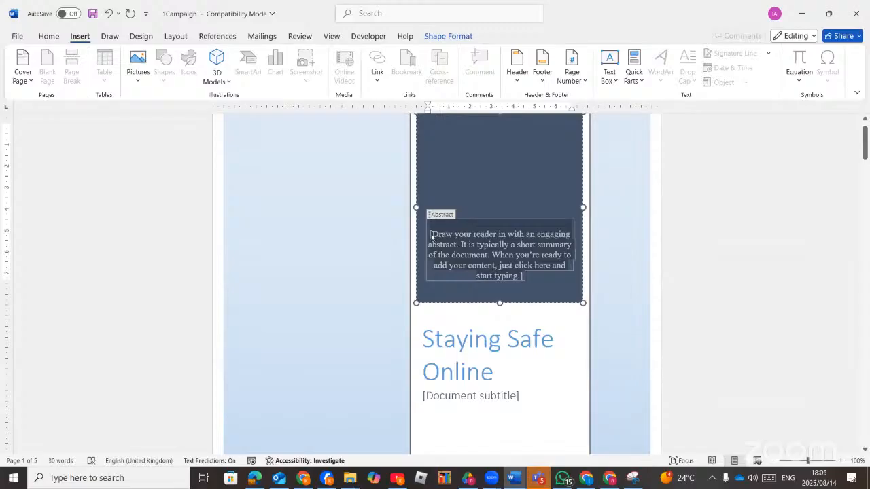
type("In")
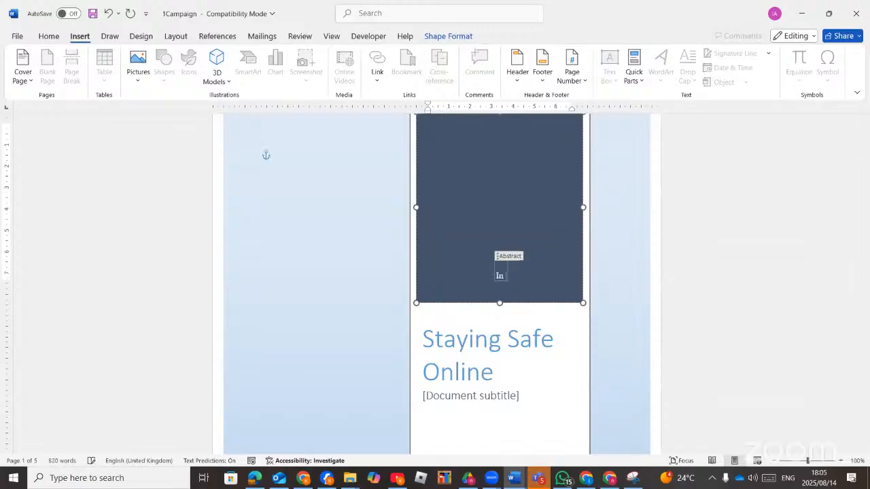
type(" the dig")
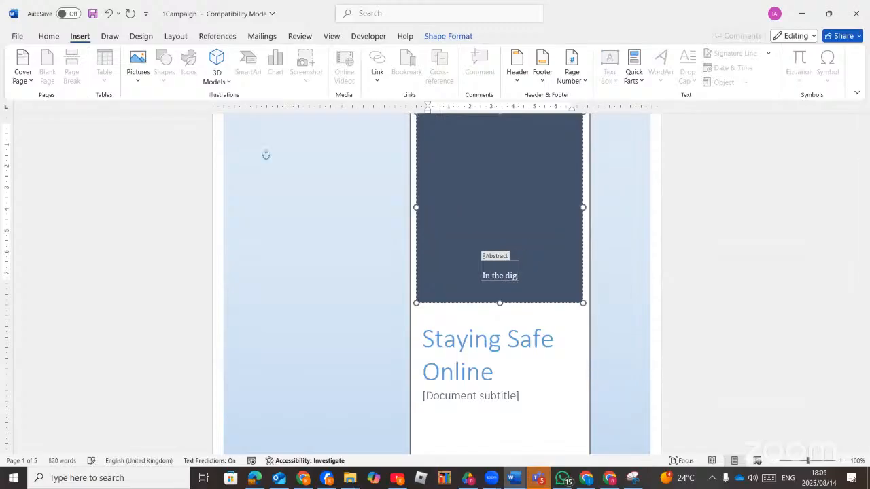
type("ital space")
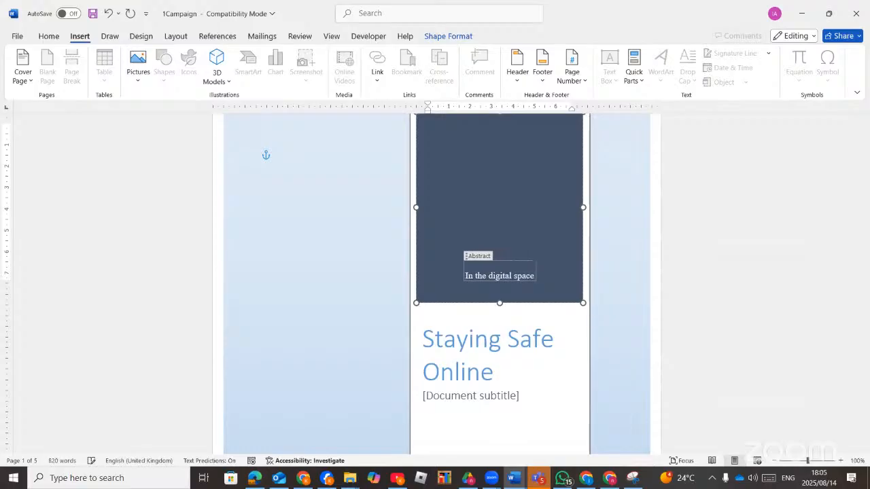
type("....")
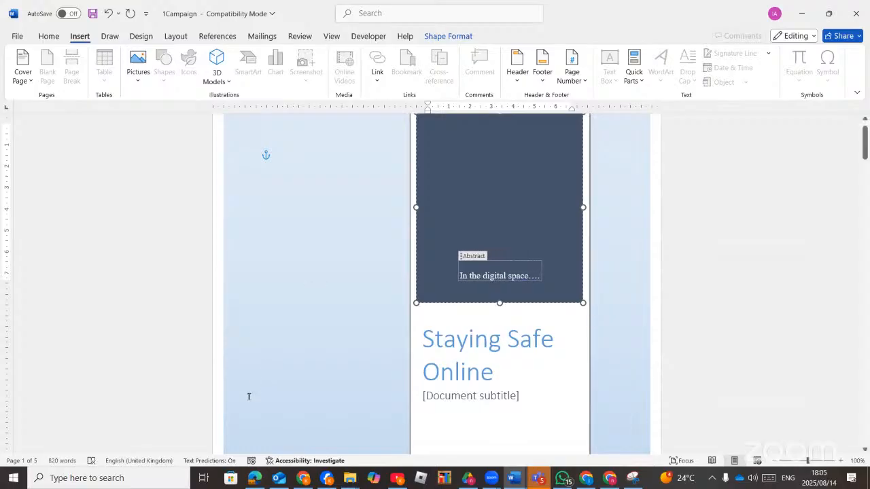
left_click(254, 480)
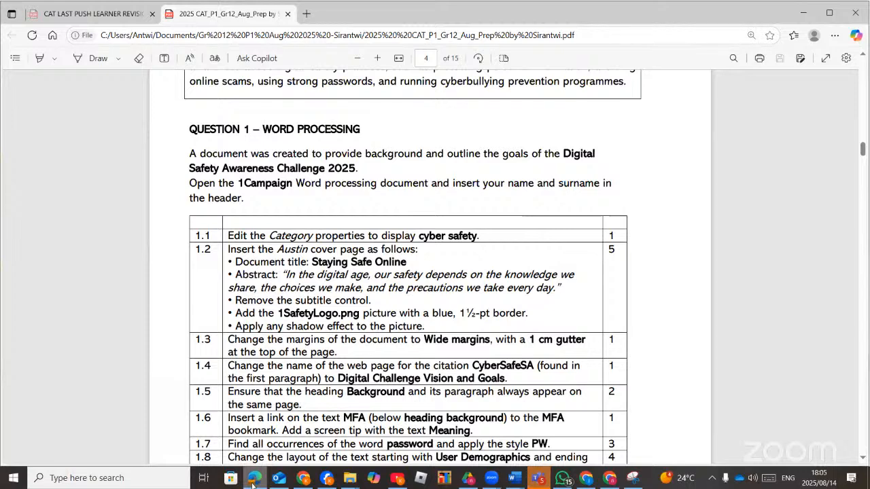
left_click(254, 480)
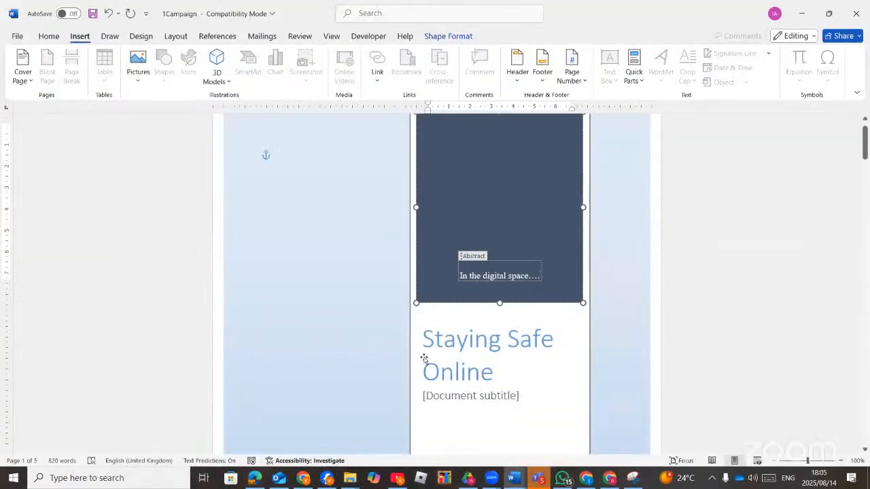
left_click(477, 316)
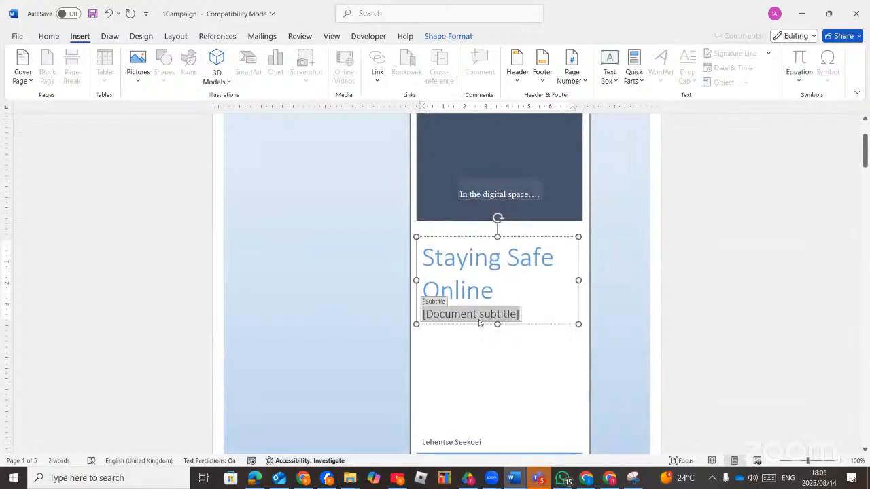
Select and delete the subtitle content control, then check task 1.2 in the exam PDF.
left_click(431, 302)
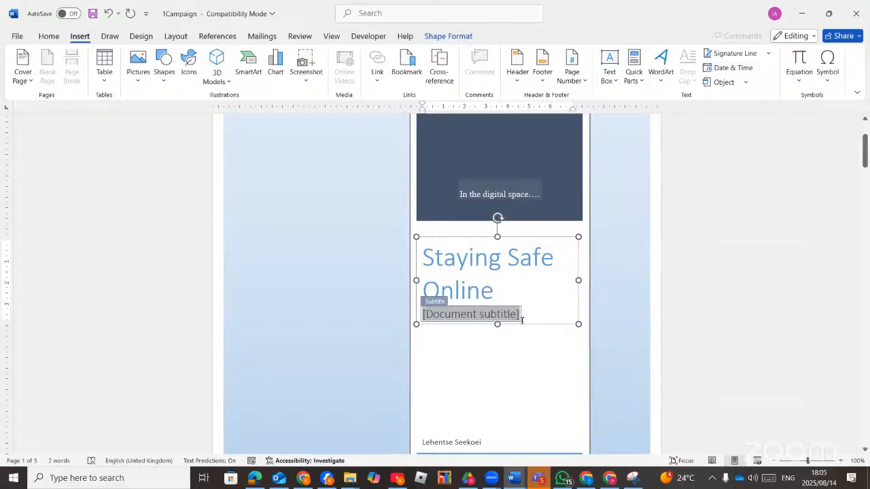
left_click(507, 342)
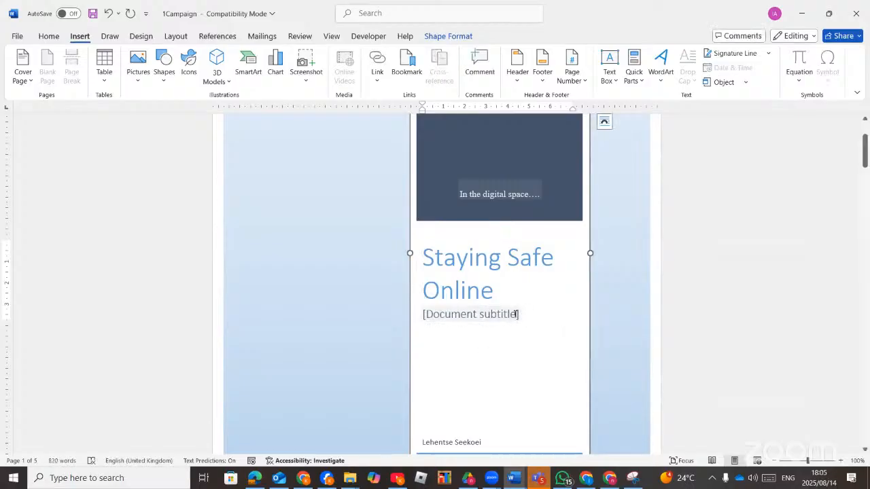
left_click(515, 315)
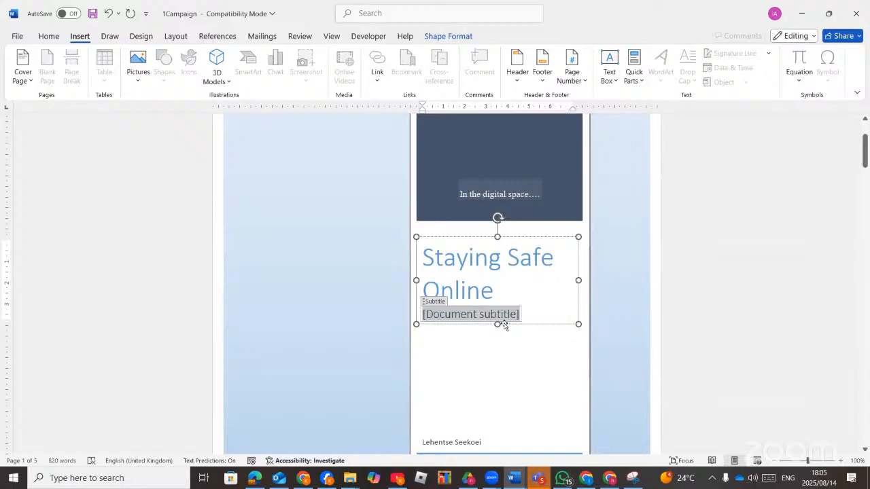
left_click(433, 305)
key("Delete")
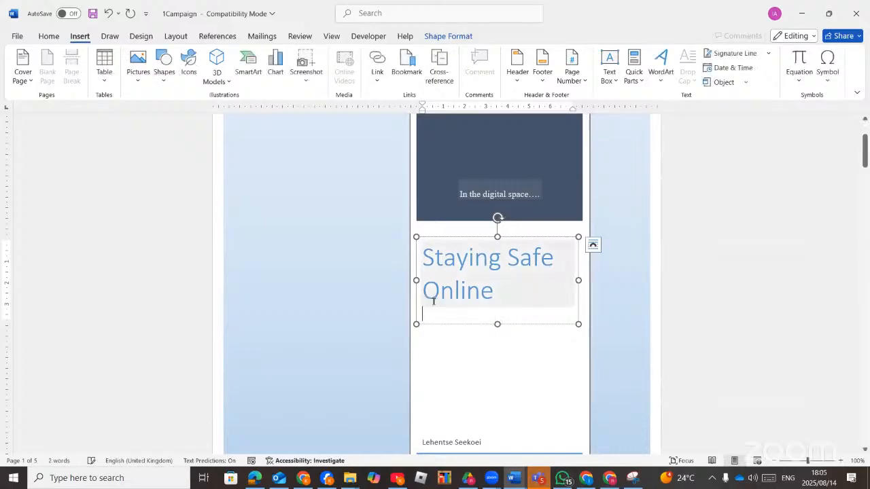
left_click(445, 355)
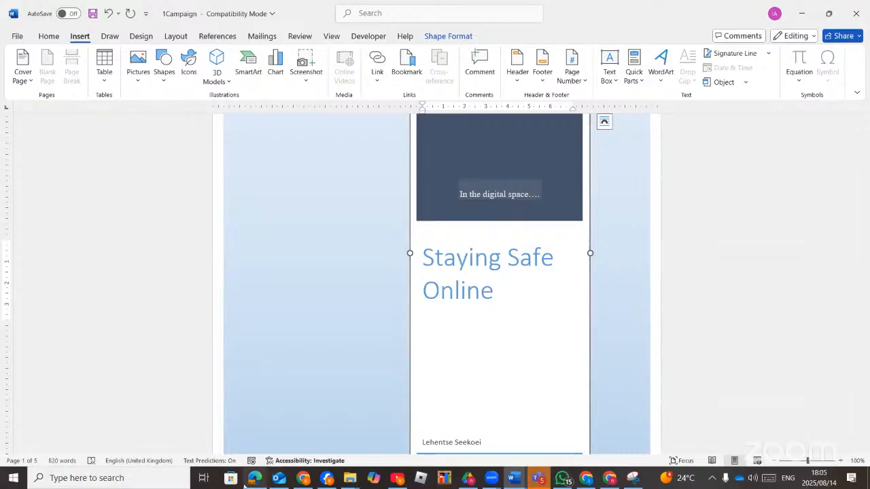
left_click(253, 479)
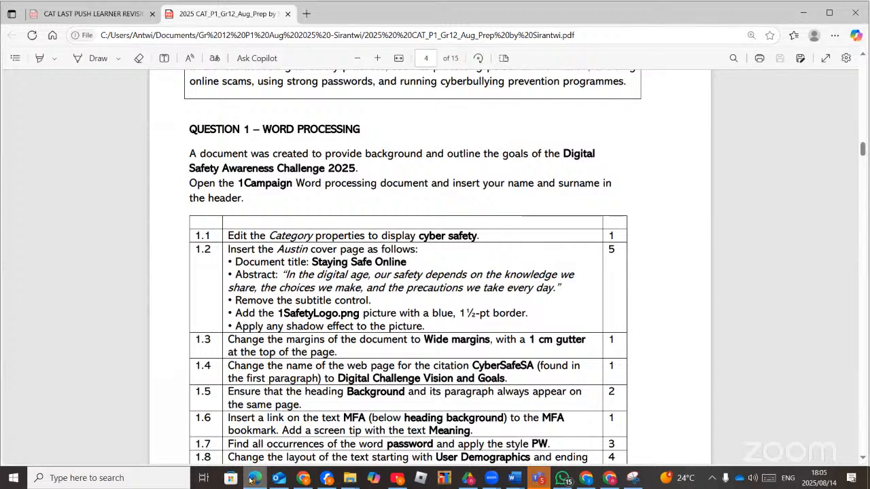
Place the insertion point in the cover page's background shape.
left_click(250, 480)
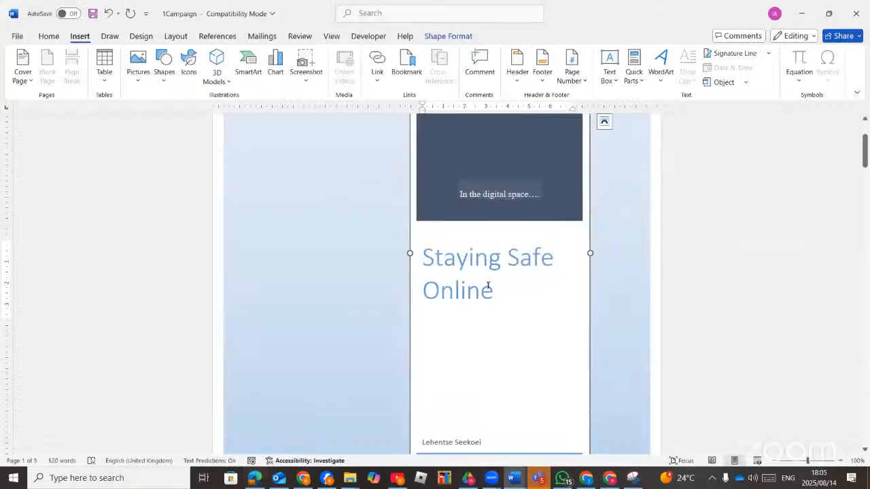
scroll(355, 262, "down", 3)
left_click(355, 264)
scroll(355, 264, "up", 4)
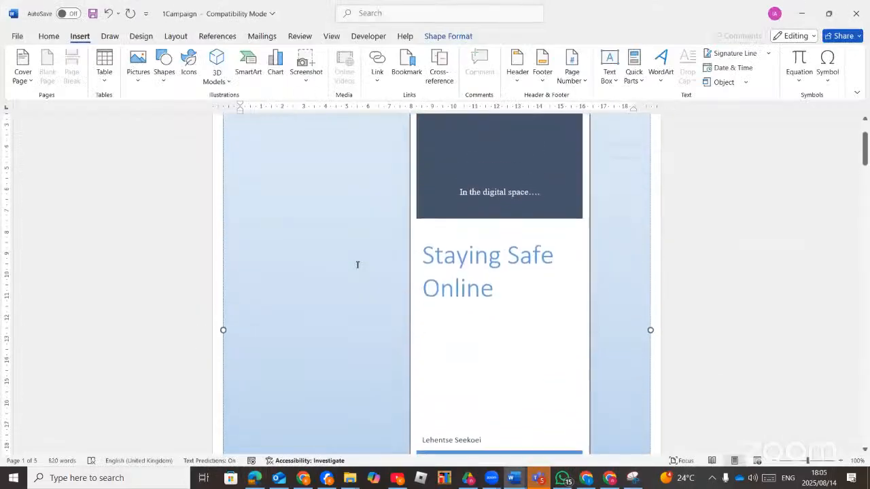
scroll(356, 283, "up", 2)
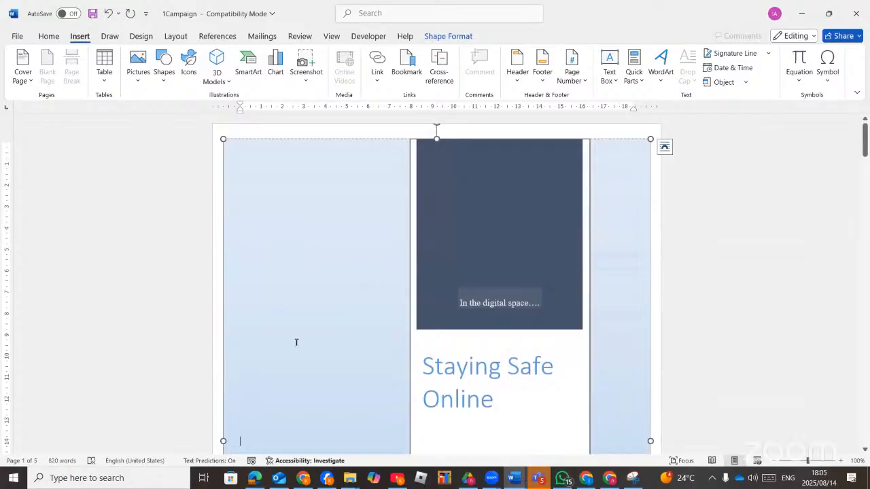
right_click(305, 366)
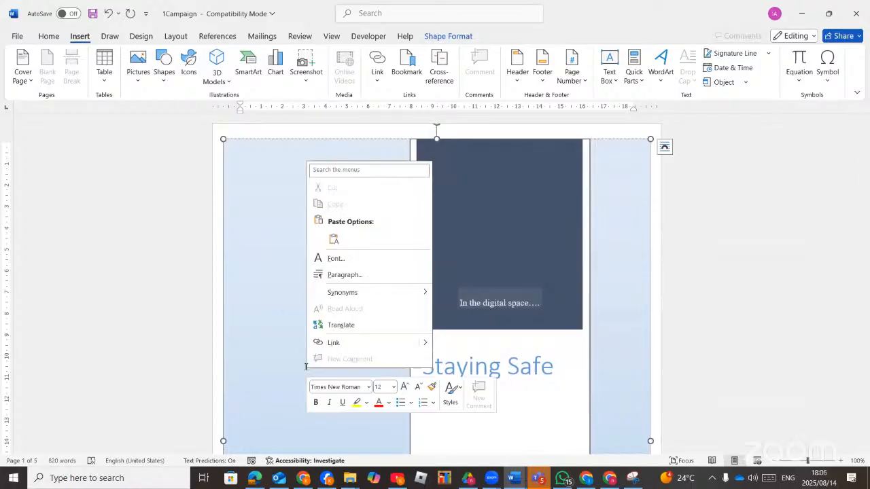
left_click(292, 328)
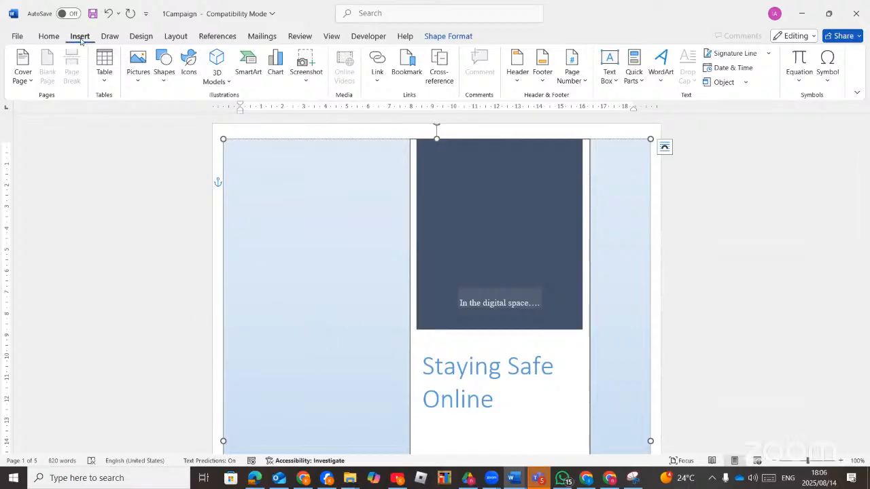
Insert the 1safetylogo picture from the data files folder via Pictures > This Device.
left_click(138, 80)
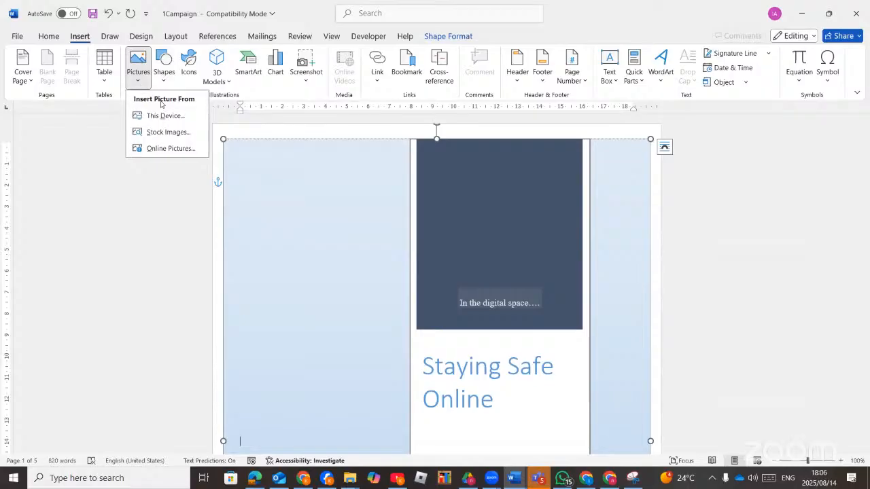
left_click(170, 120)
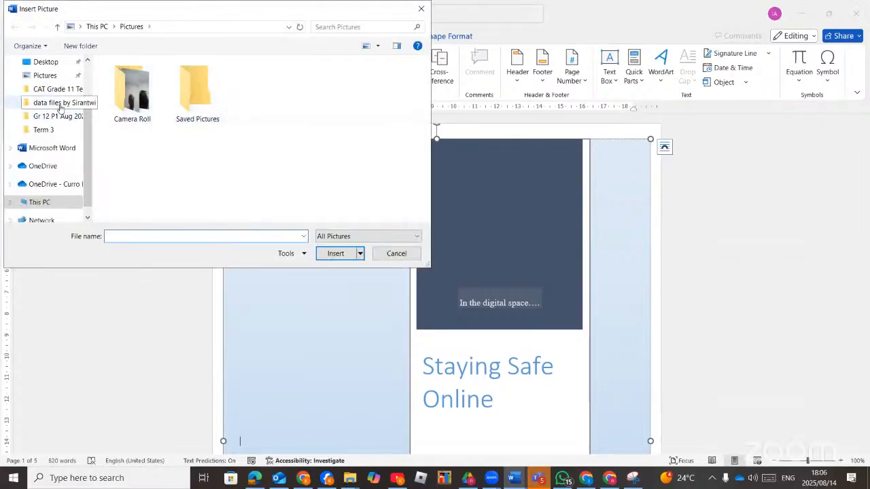
left_click(59, 102)
double_click(139, 98)
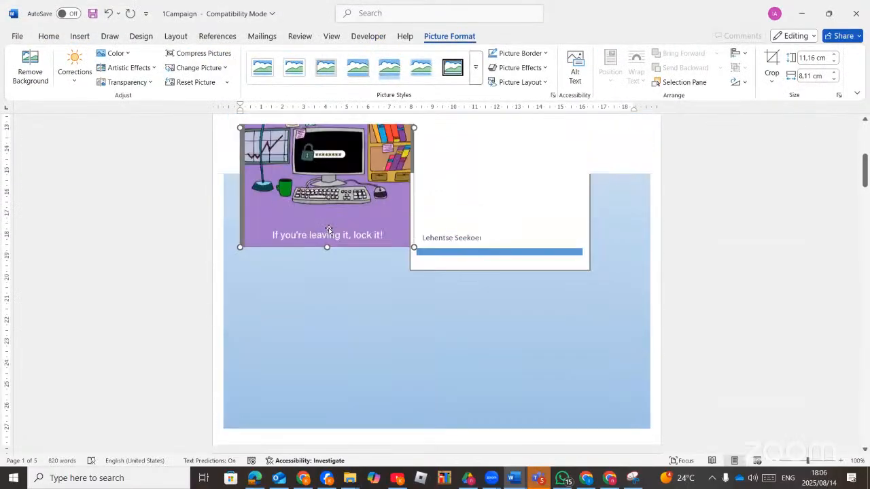
left_click(262, 482)
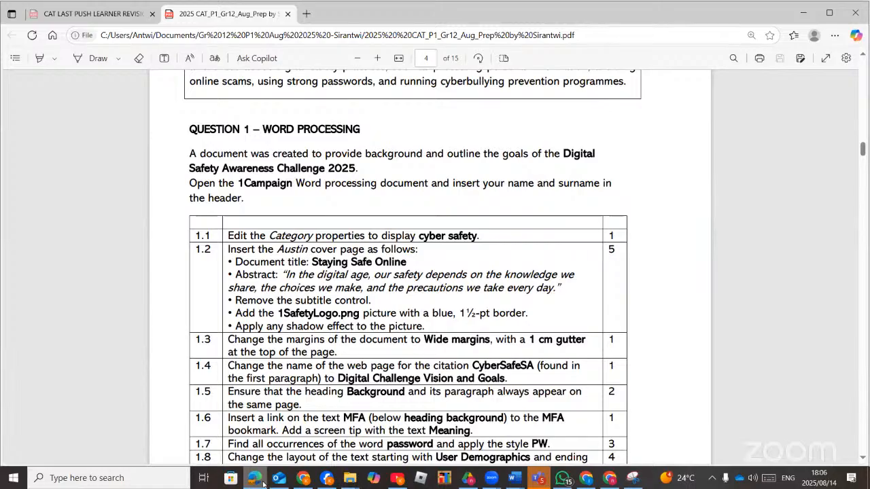
Give the 1safetylogo picture a blue border with 1½ pt weight.
left_click(262, 483)
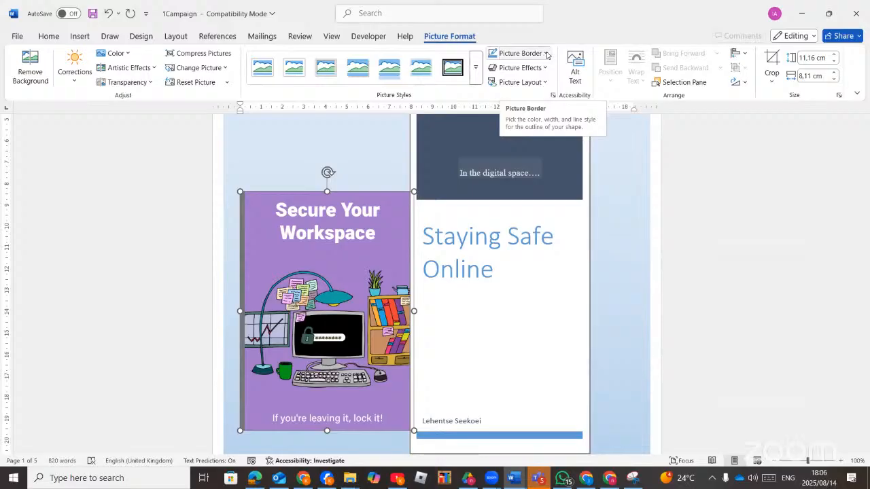
left_click(546, 53)
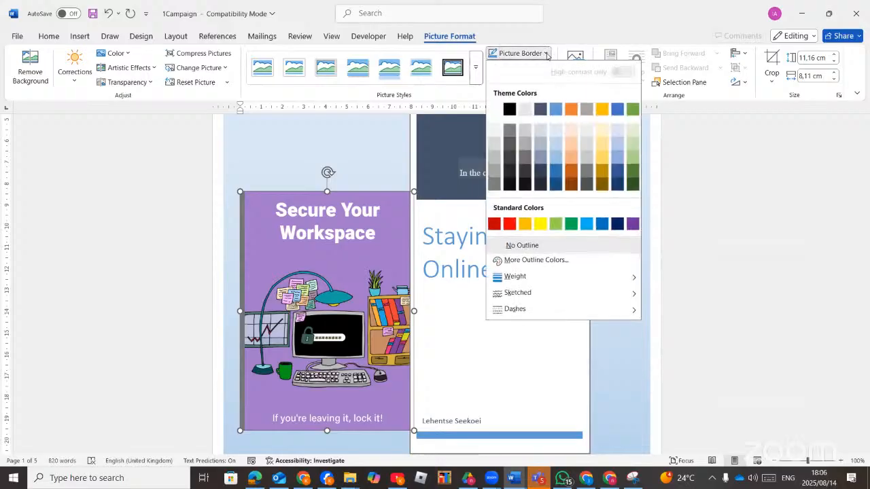
left_click(600, 224)
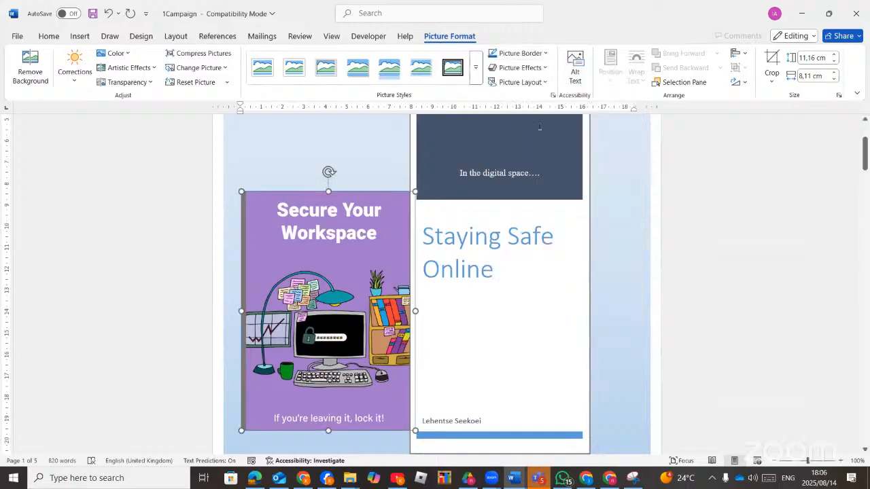
left_click(547, 57)
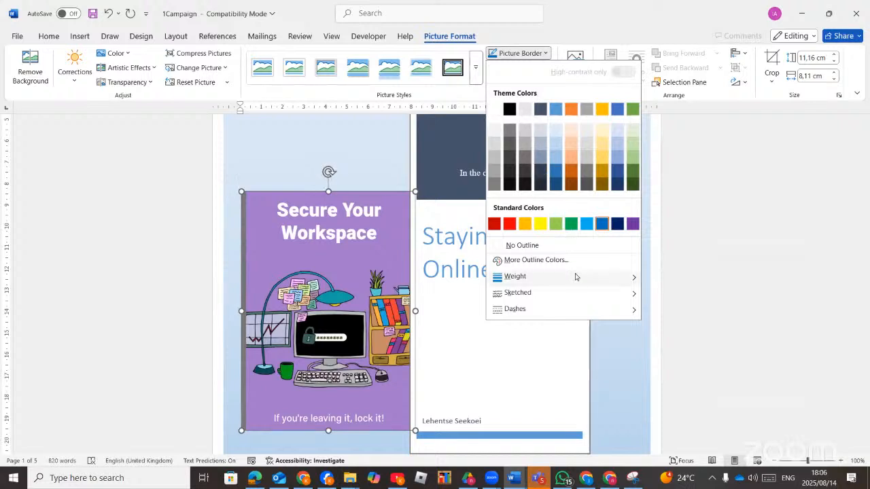
mouse_move(581, 280)
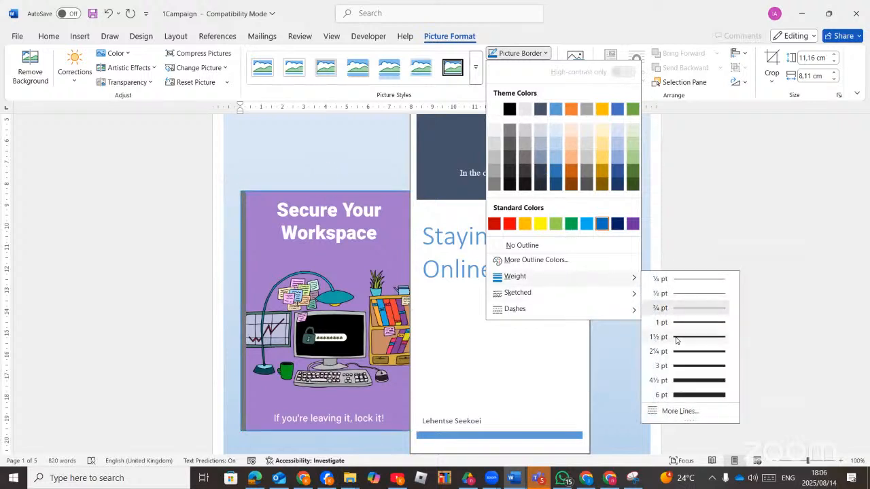
left_click(674, 336)
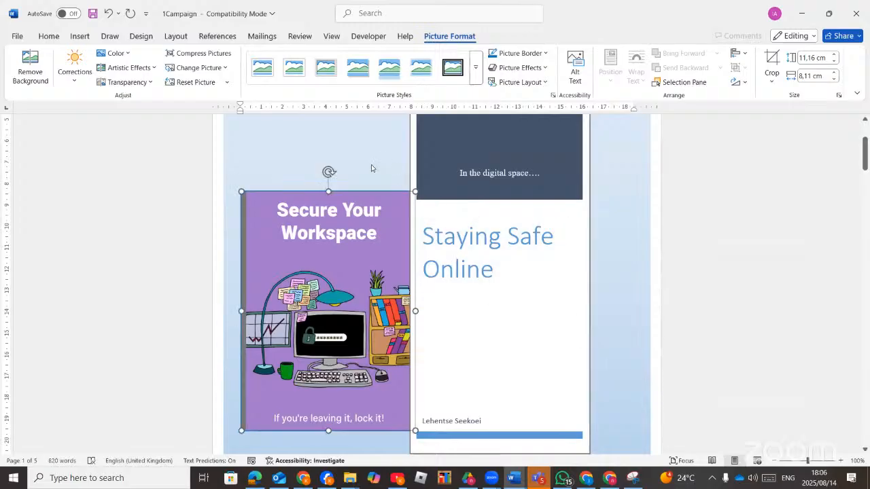
left_click(484, 312)
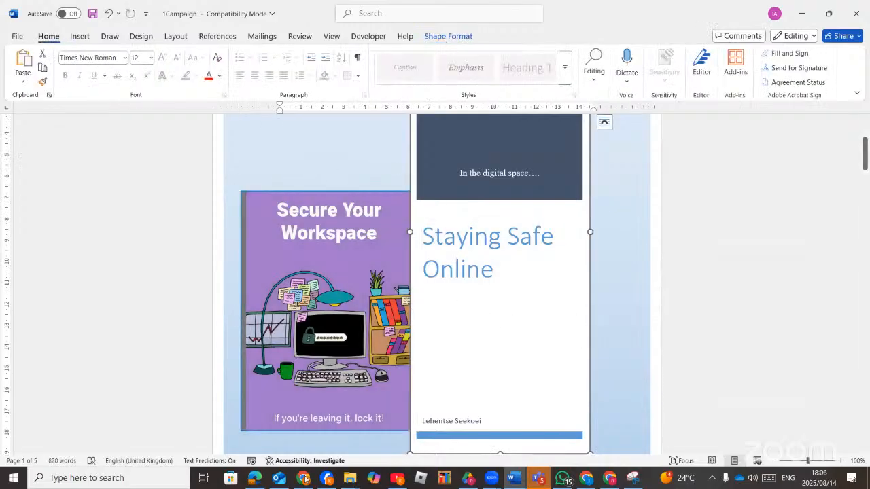
Check the exam paper in Edge, then return to the picture's formatting options in Word.
left_click(255, 479)
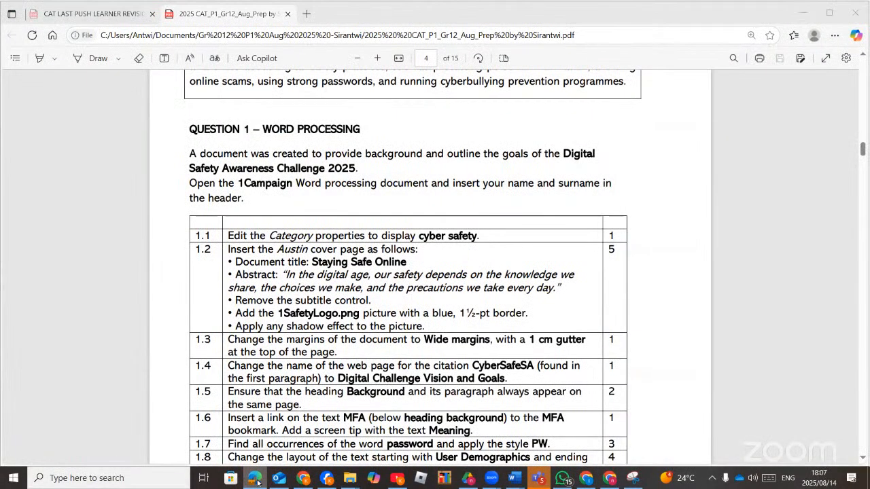
left_click(255, 480)
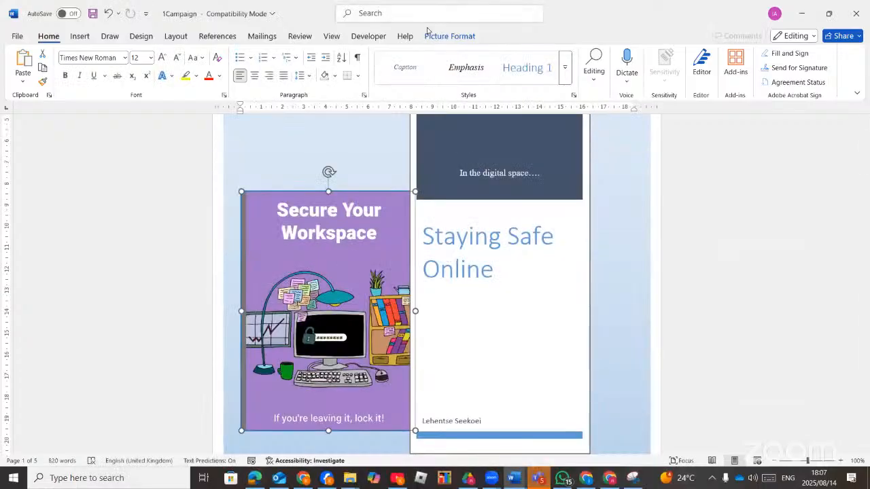
left_click(432, 35)
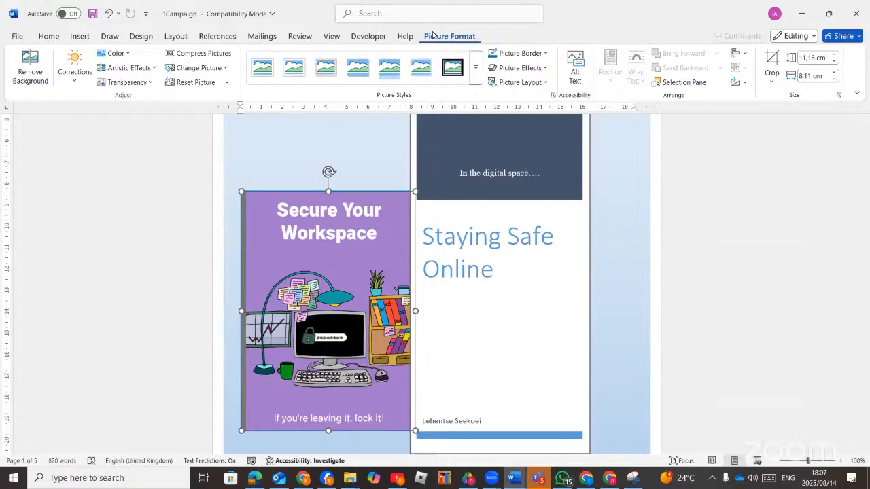
Apply the Perspective: Upper Right shadow effect to the 1safetylogo picture.
left_click(545, 70)
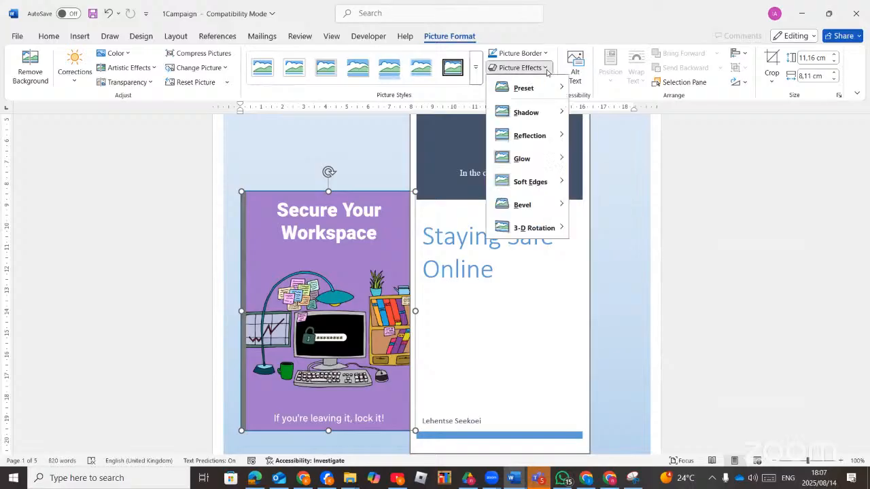
mouse_move(557, 112)
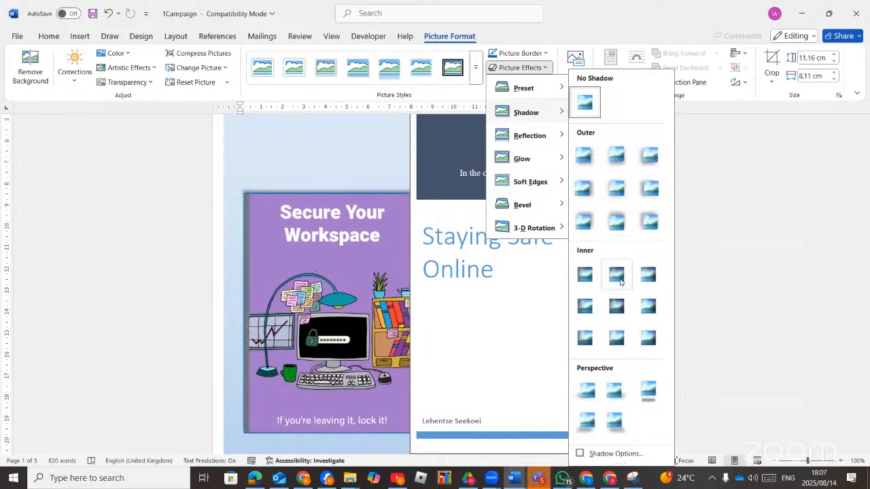
left_click(614, 393)
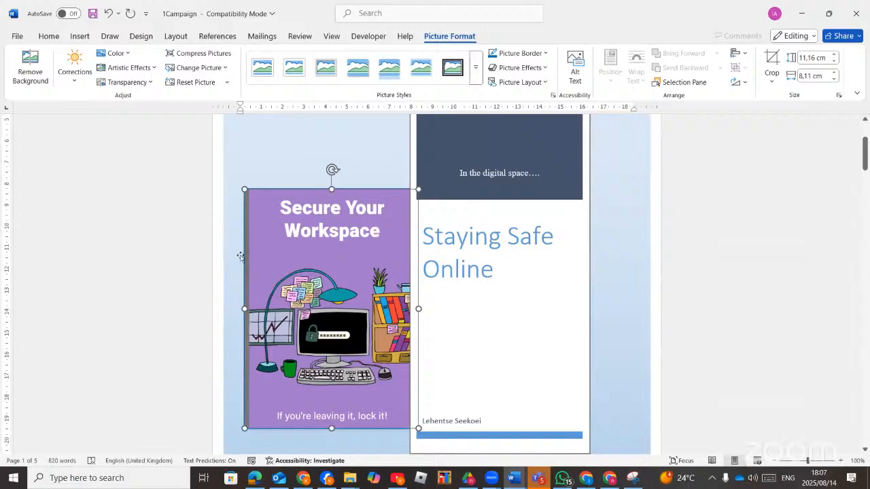
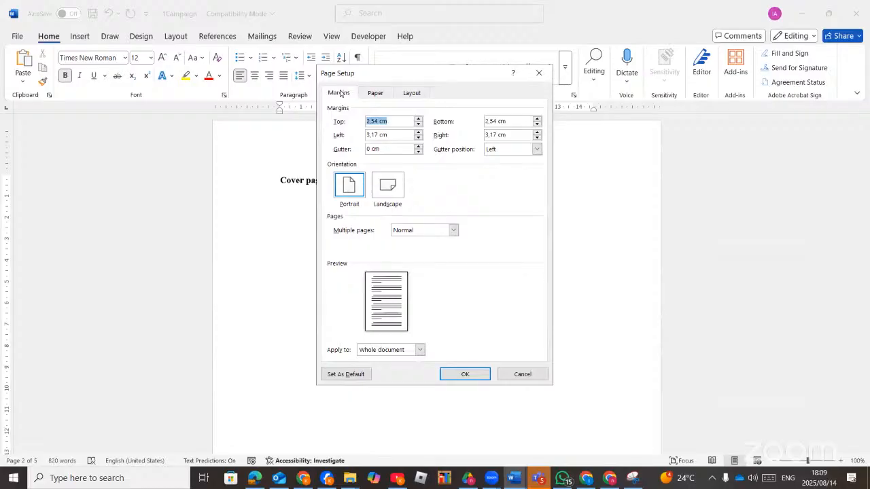
Review the Page Setup Paper and Layout tabs, keeping Top alignment and line numbering unchanged.
left_click(340, 93)
left_click(373, 96)
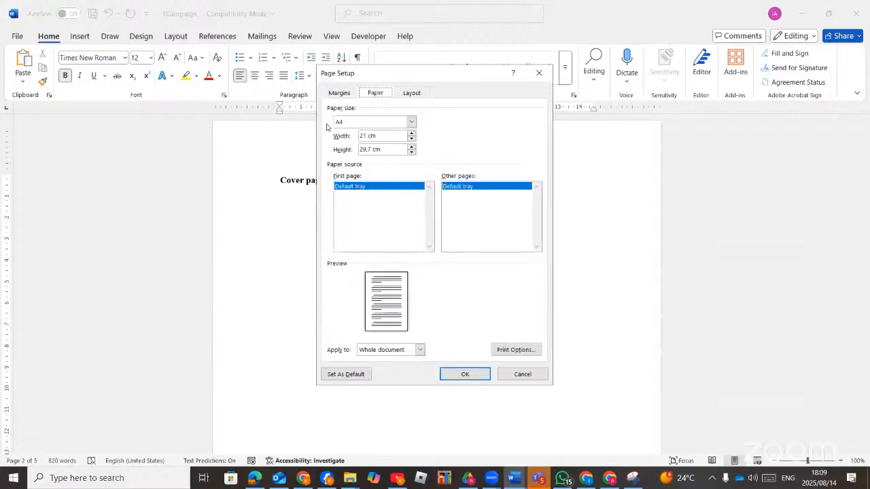
left_click(411, 94)
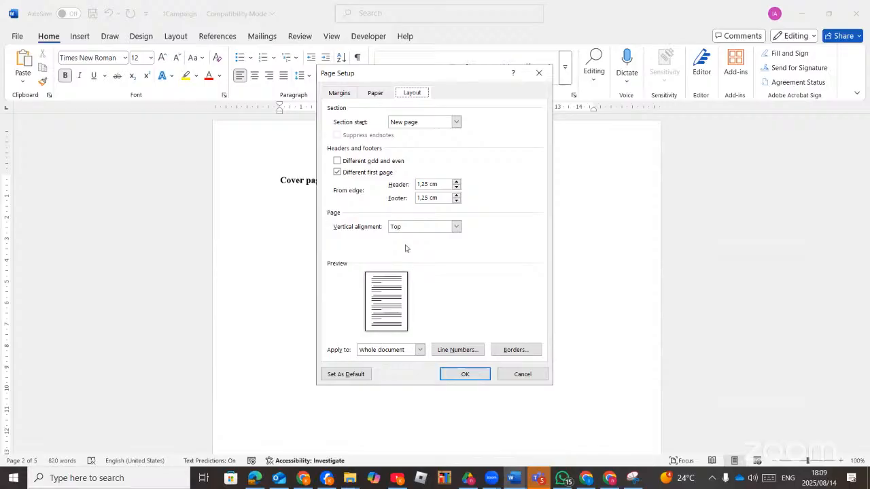
left_click(456, 227)
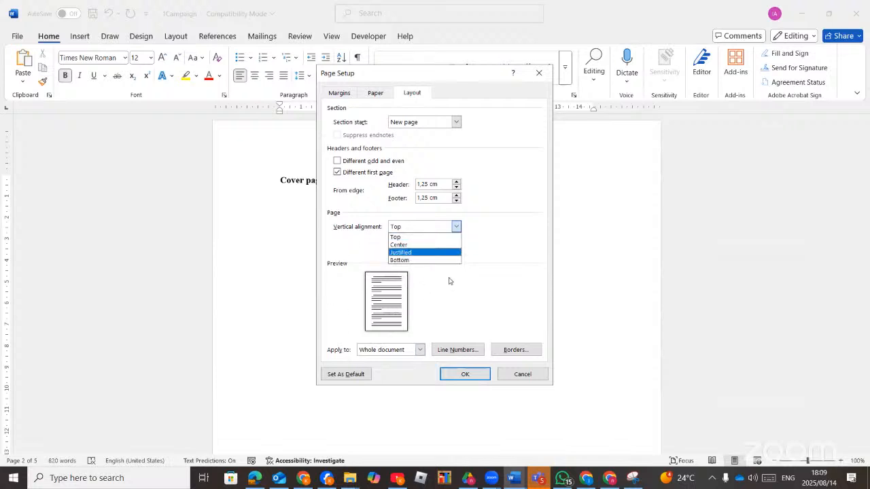
left_click(522, 250)
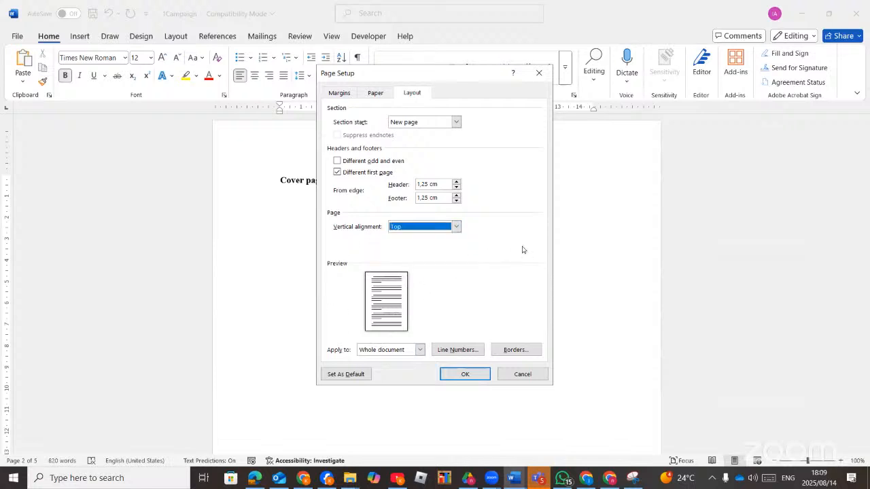
left_click(459, 350)
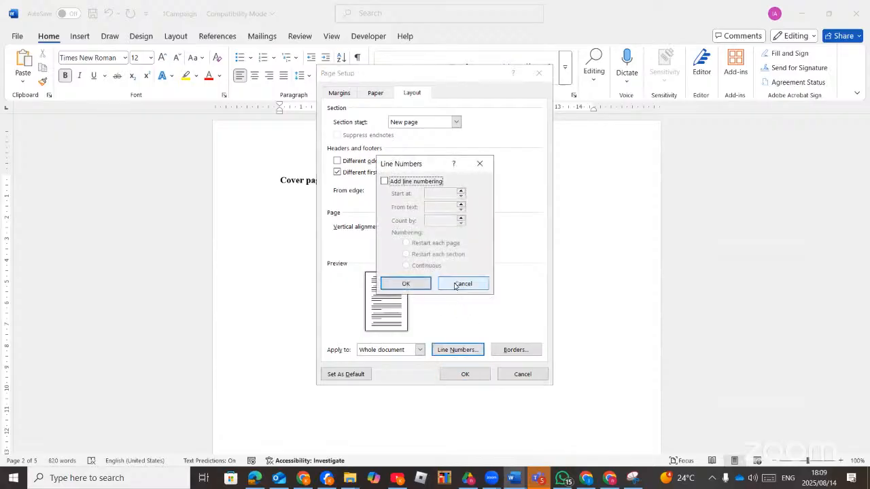
left_click(462, 284)
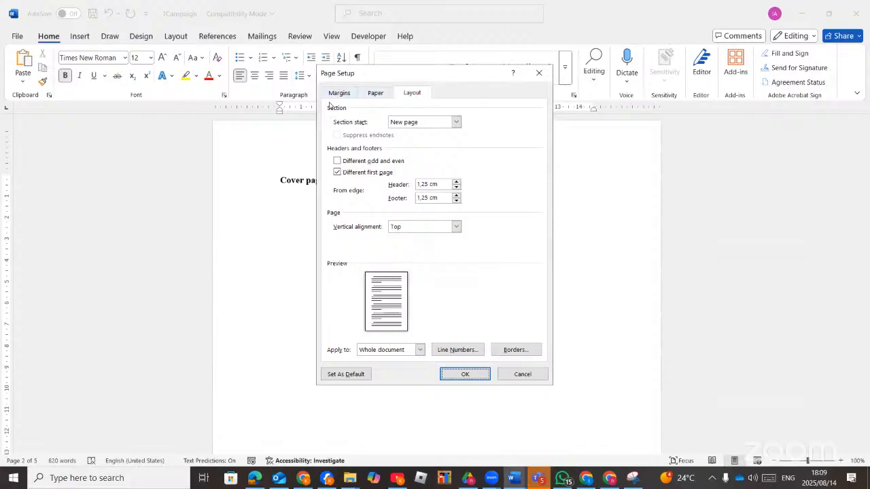
On the Margins tab, keep Multiple pages at Normal and raise the gutter to 1 cm.
left_click(333, 93)
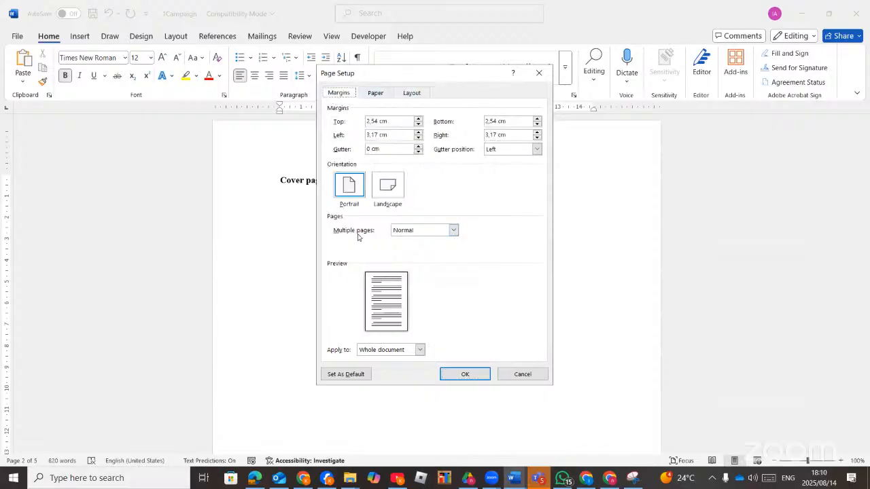
left_click(453, 231)
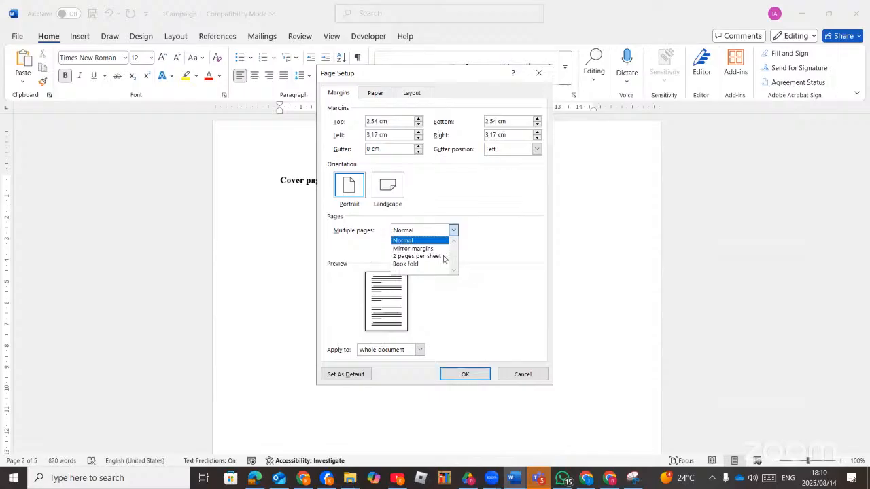
left_click(459, 189)
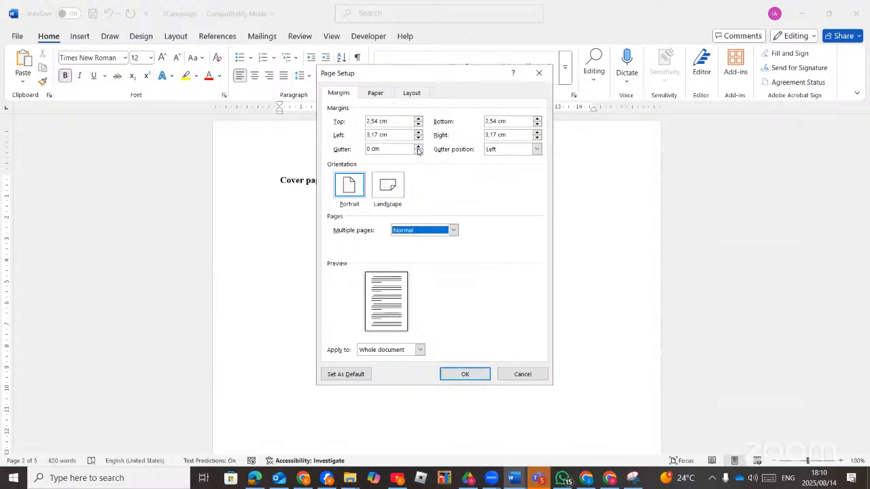
left_click(418, 147)
left_click(418, 147)
left_click(418, 147)
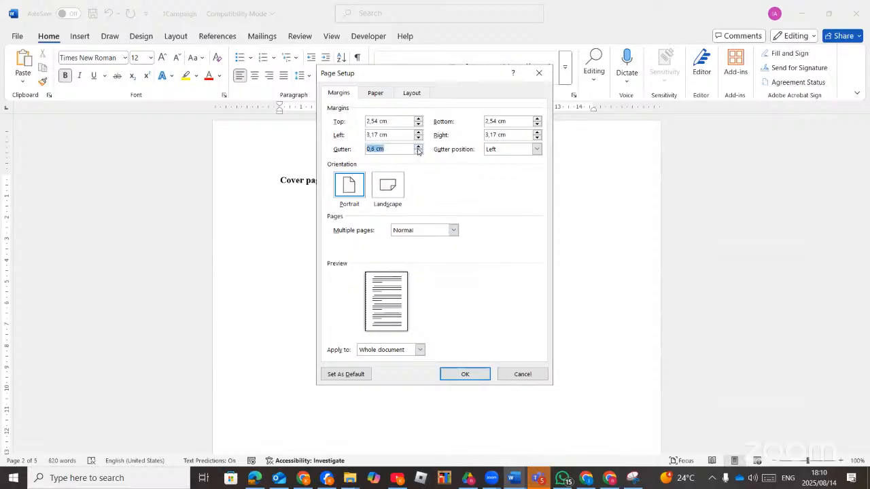
left_click(418, 146)
left_click(418, 147)
After checking the exam PDF, set the gutter position to Top and apply it.
left_click(264, 479)
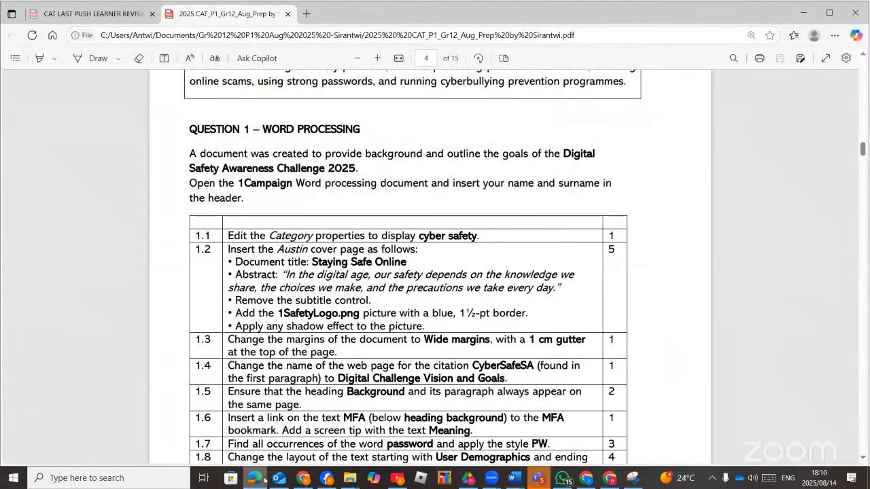
left_click(515, 478)
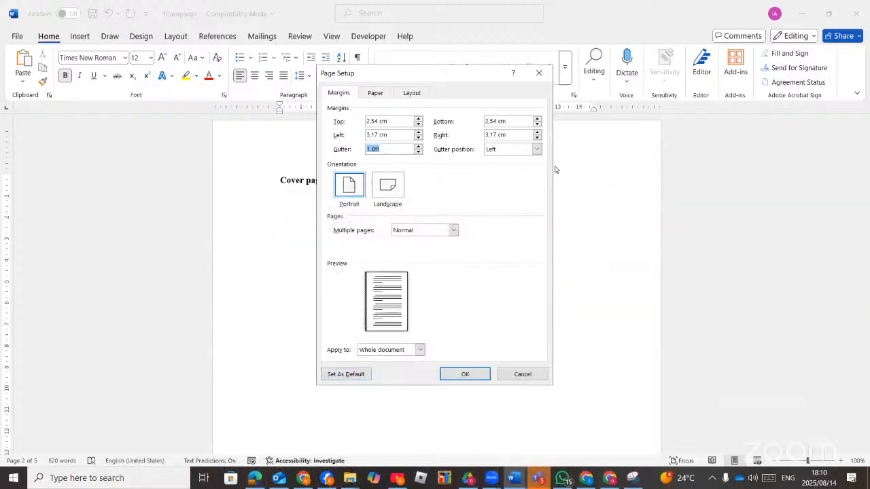
left_click(538, 151)
left_click(512, 170)
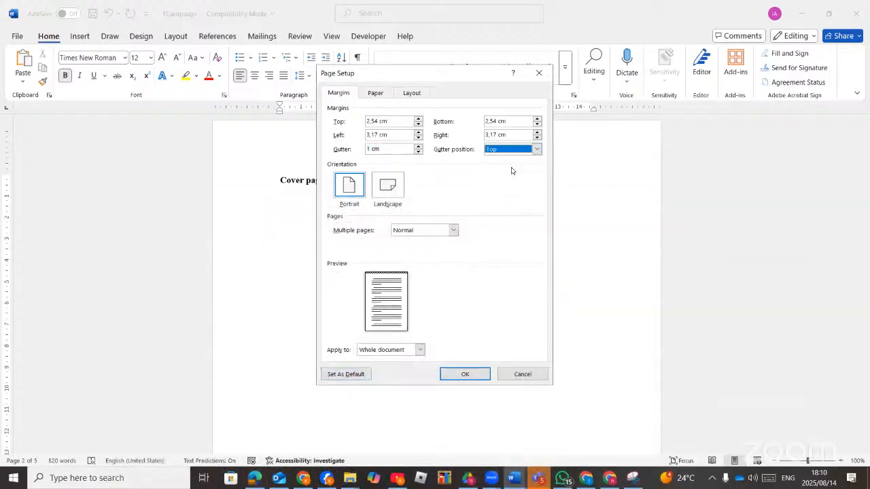
left_click(465, 375)
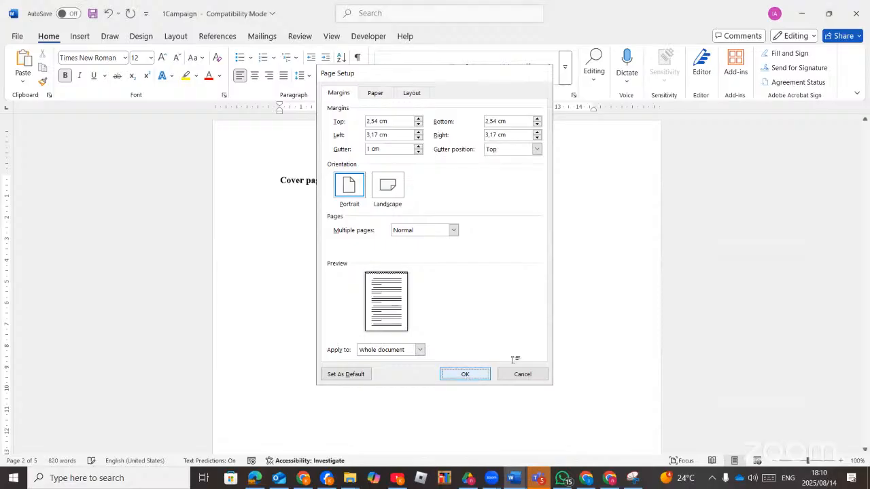
Apply the Wide margin preset from Layout > Margins, then bring up the exam PDF in Edge.
left_click(176, 36)
left_click(25, 71)
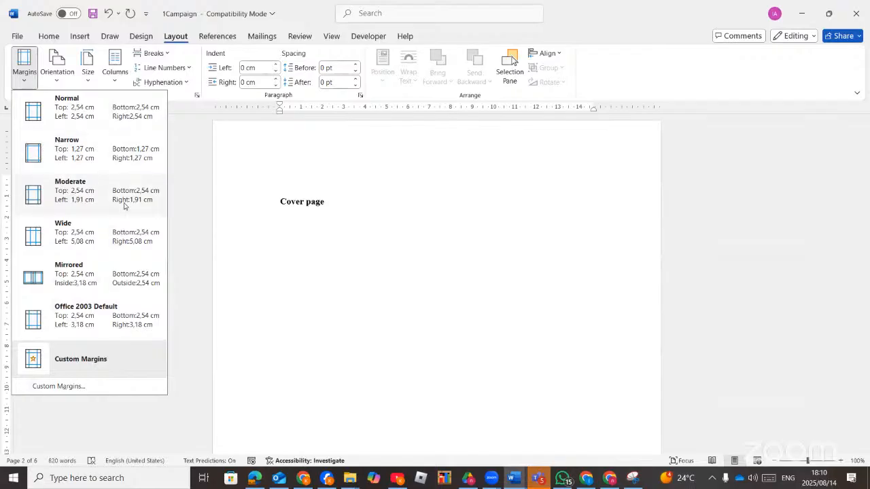
left_click(90, 241)
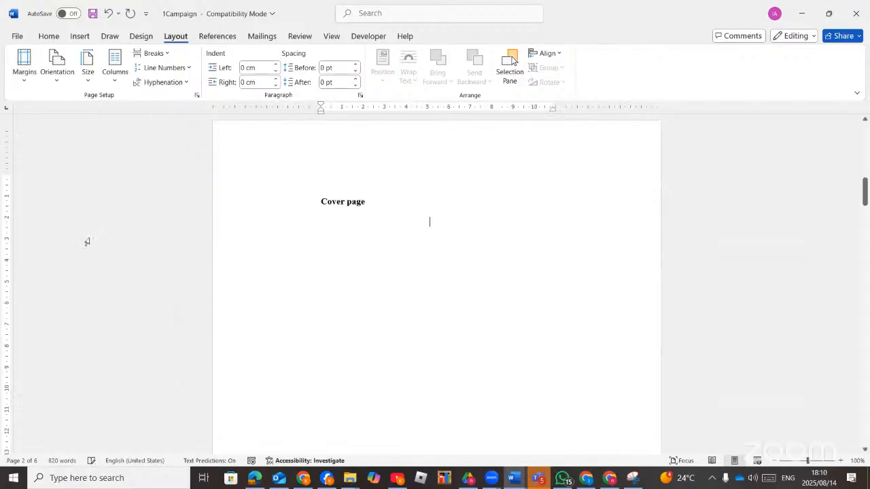
left_click(261, 479)
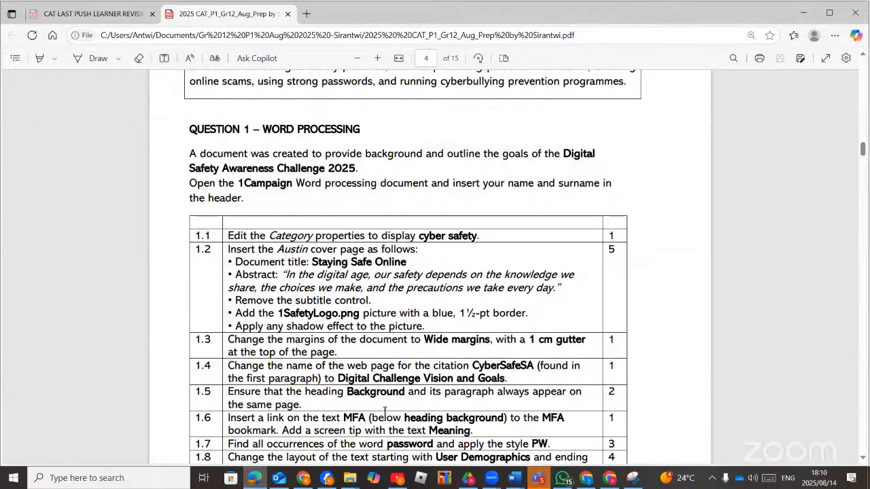
Read exam items 1.8 and 1.9, then return to Word's welcome page with the (campaign, 2025) citation.
scroll(386, 412, "down", 1)
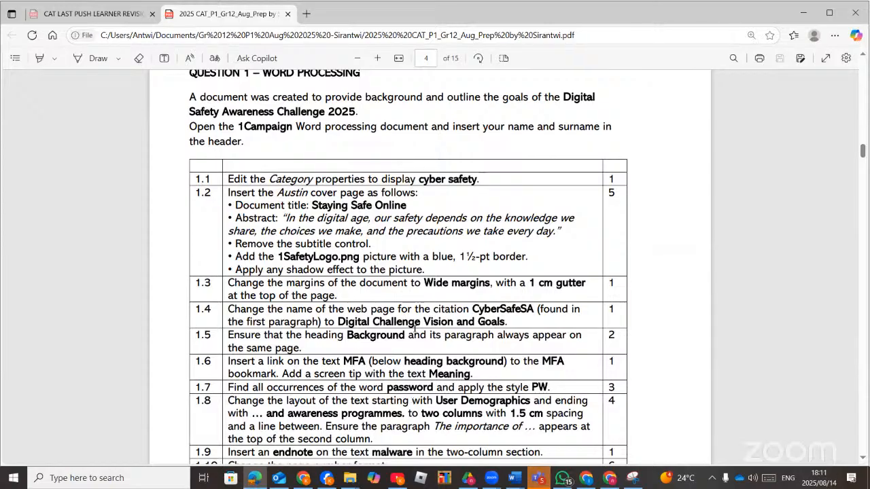
mouse_move(258, 483)
left_click(256, 478)
scroll(383, 282, "down", 15)
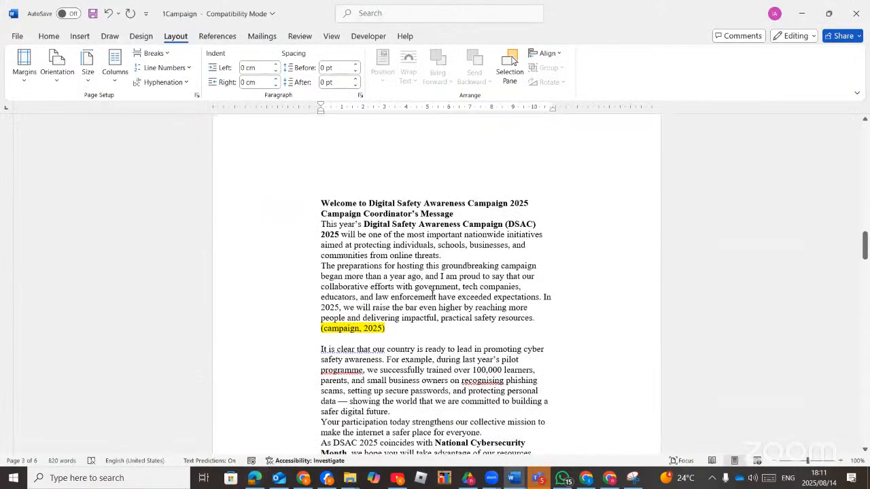
scroll(433, 293, "down", 1)
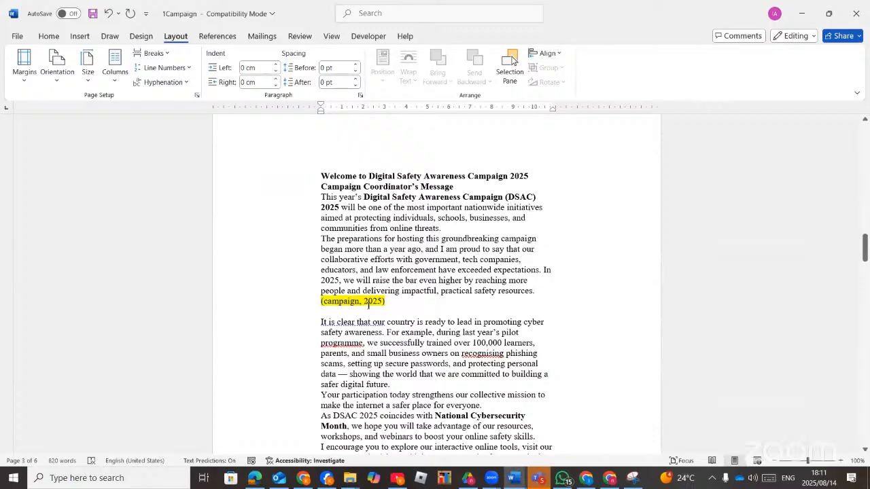
left_click(380, 301)
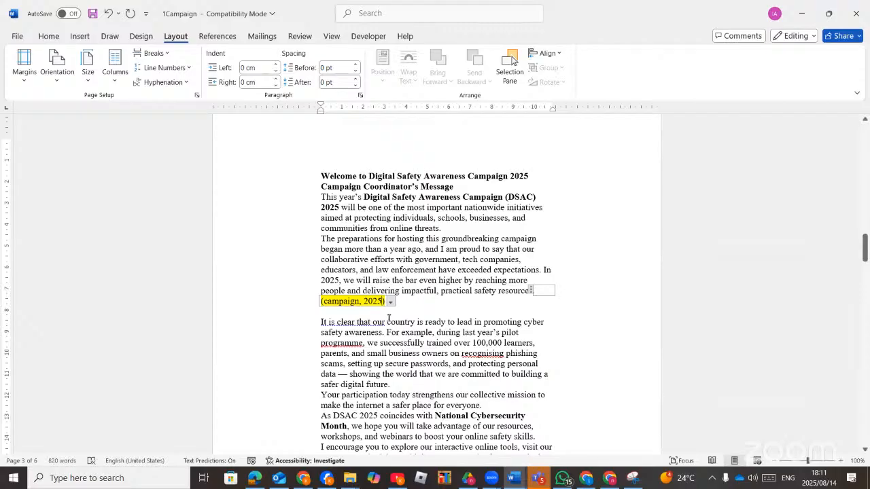
left_click(365, 13)
left_click(365, 12)
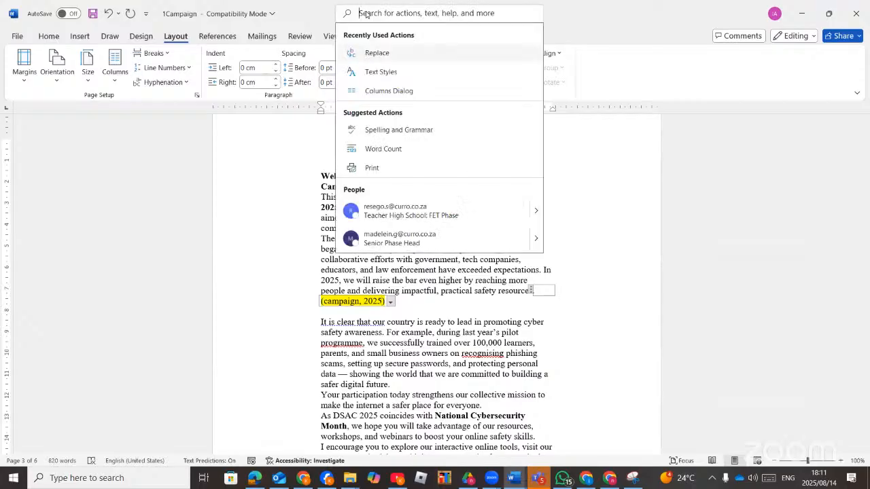
type("sourc")
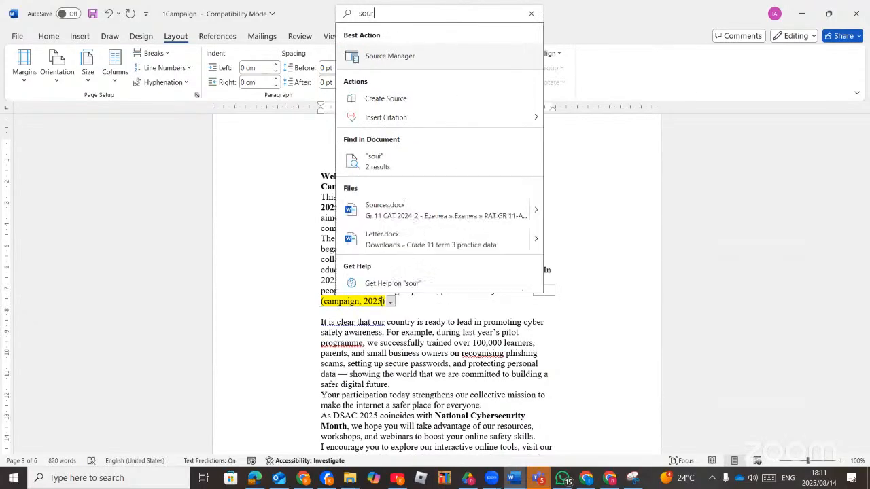
left_click(408, 57)
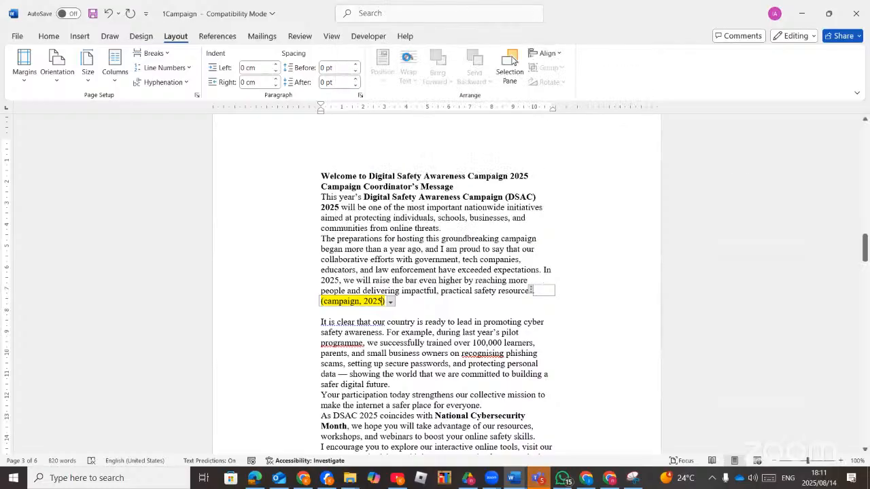
Open the campaign (2025) source for editing and check the exam's required title wording.
left_click_drag(513, 190, 524, 117)
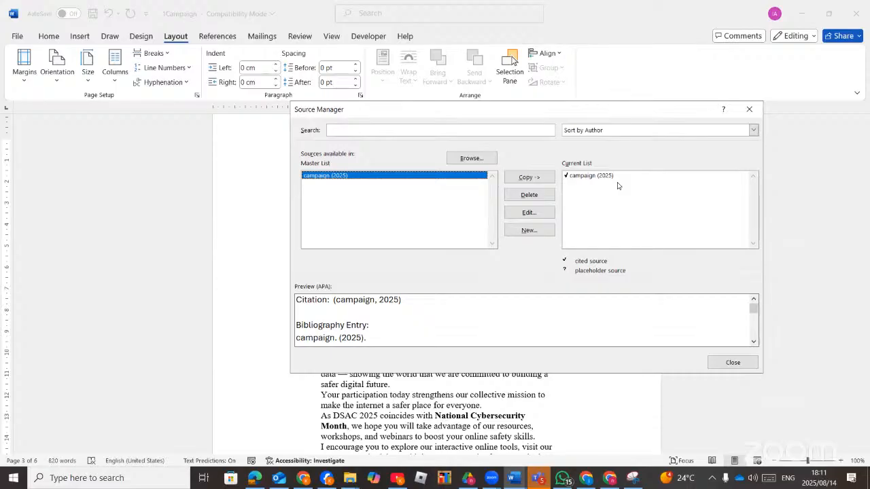
left_click(582, 178)
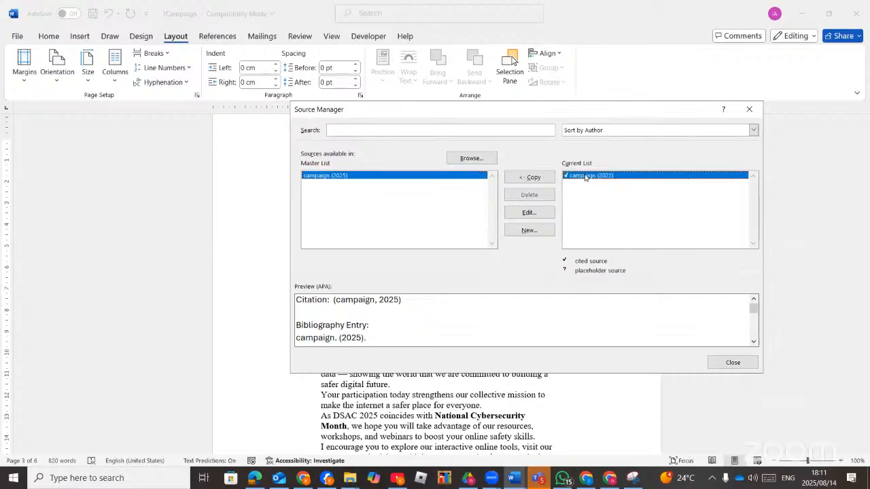
left_click(530, 213)
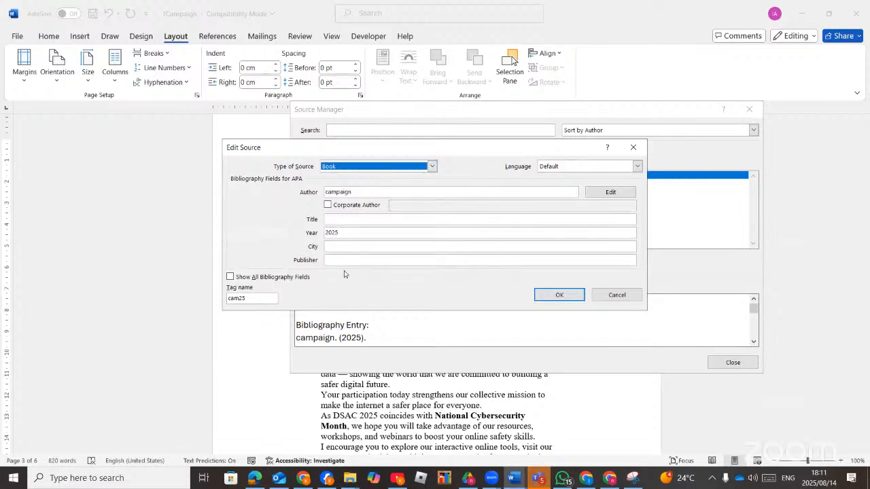
left_click(331, 217)
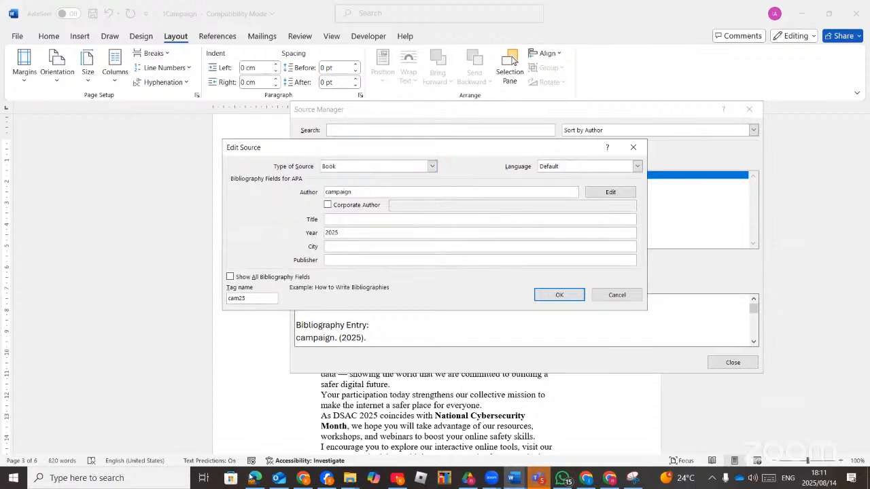
left_click(254, 478)
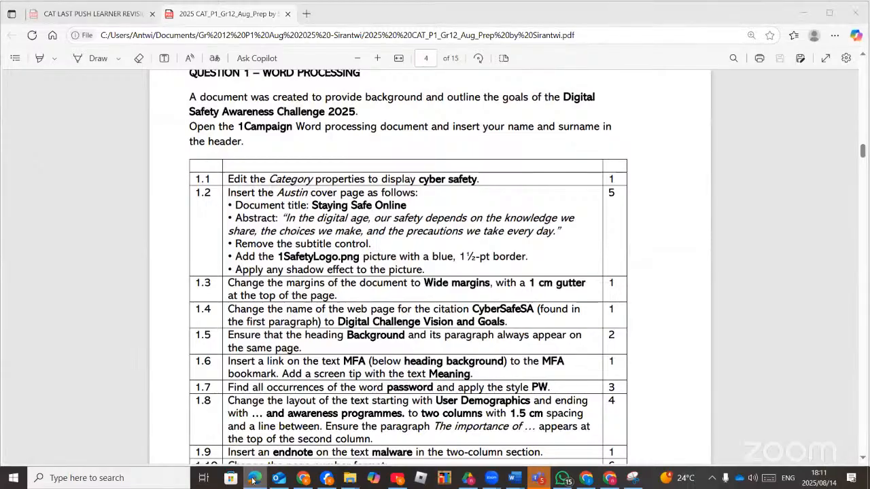
left_click(252, 478)
Retitle the source 'Digital Challenge Vision and Goals' and update it in both source lists.
type("D")
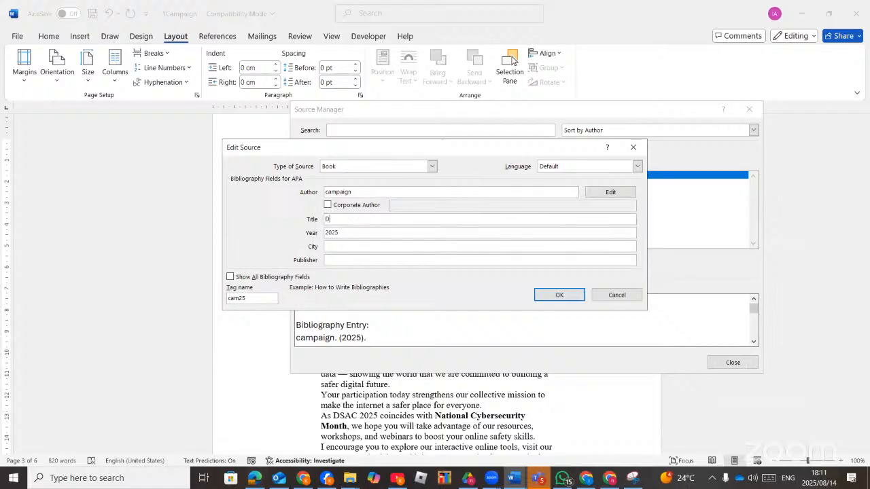
type("igital Challenge Vision")
left_click(254, 479)
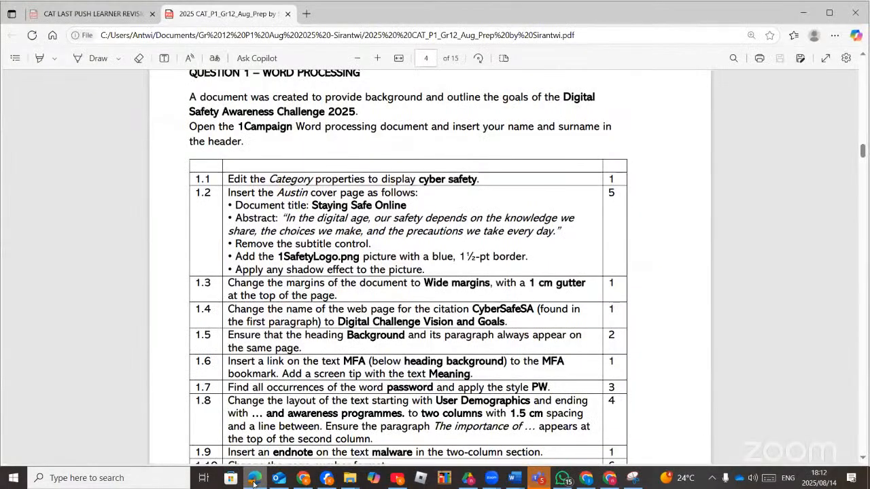
left_click(253, 480)
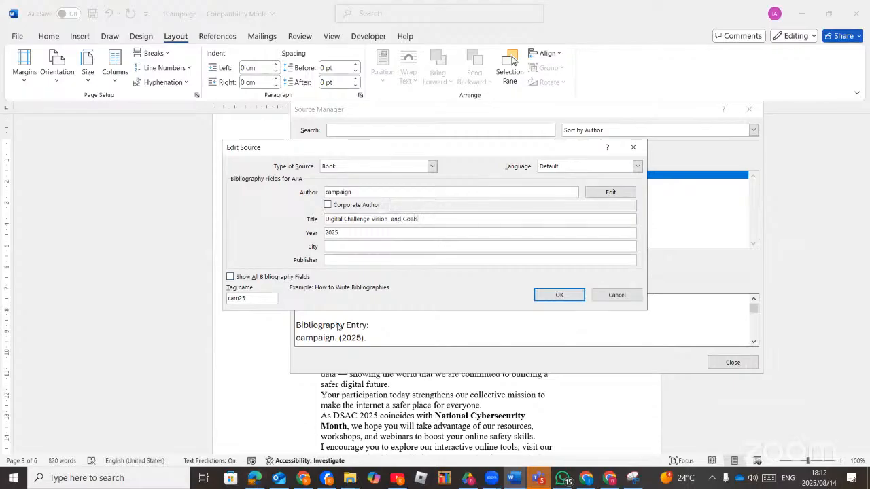
left_click(559, 295)
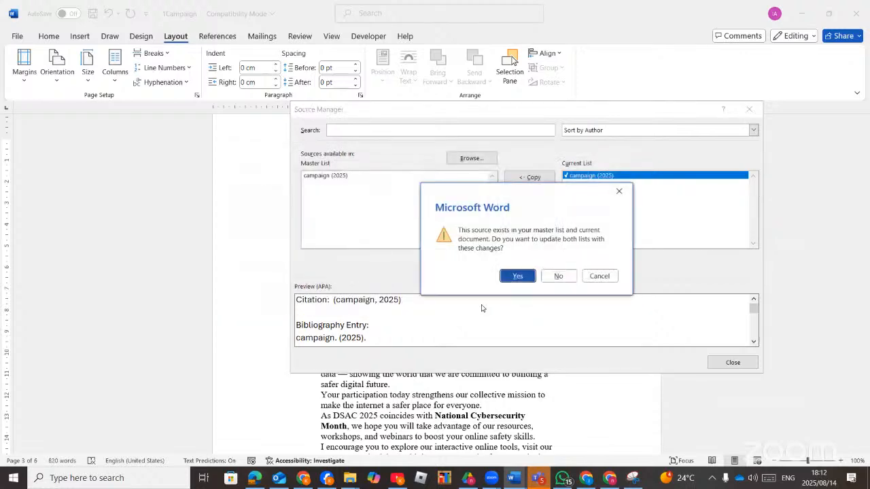
left_click(523, 284)
left_click(730, 362)
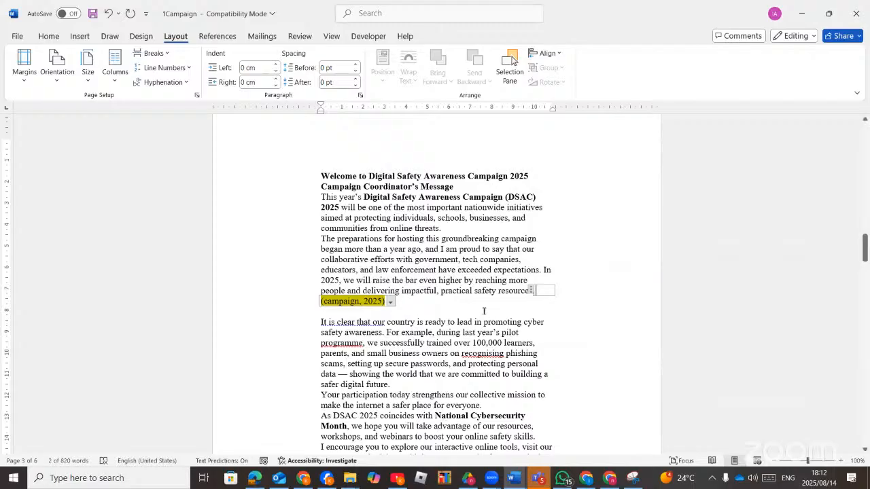
Suppress the year in the welcome paragraph's campaign citation, keeping the author shown.
left_click(391, 301)
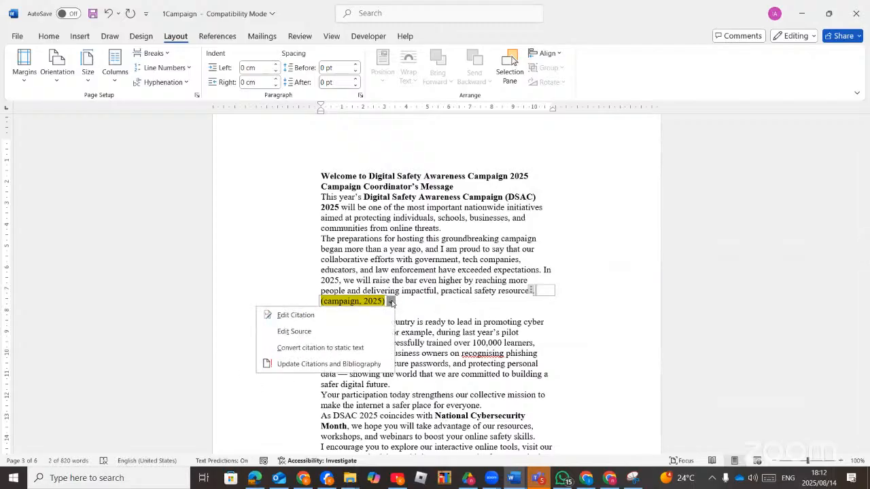
left_click(303, 333)
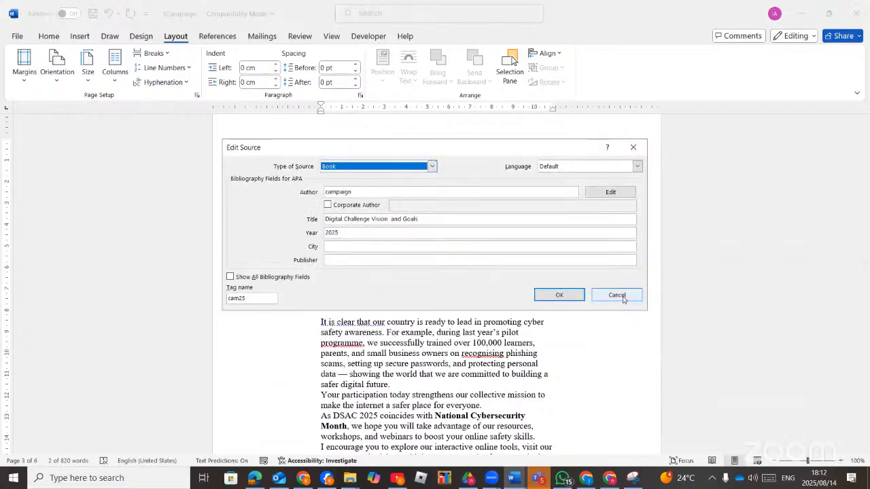
left_click(617, 295)
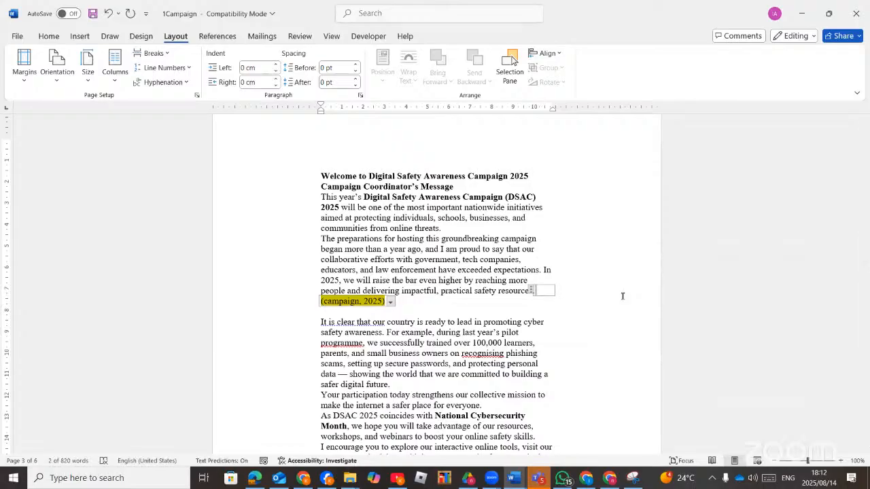
left_click(389, 301)
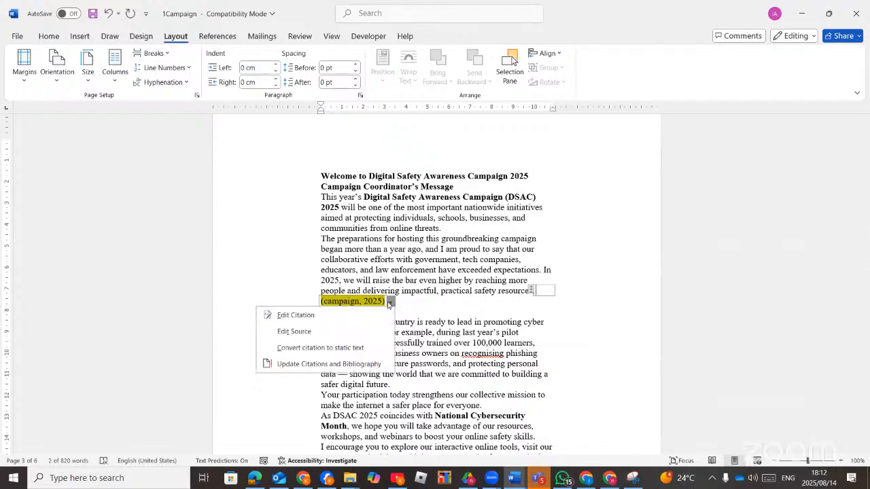
left_click(294, 316)
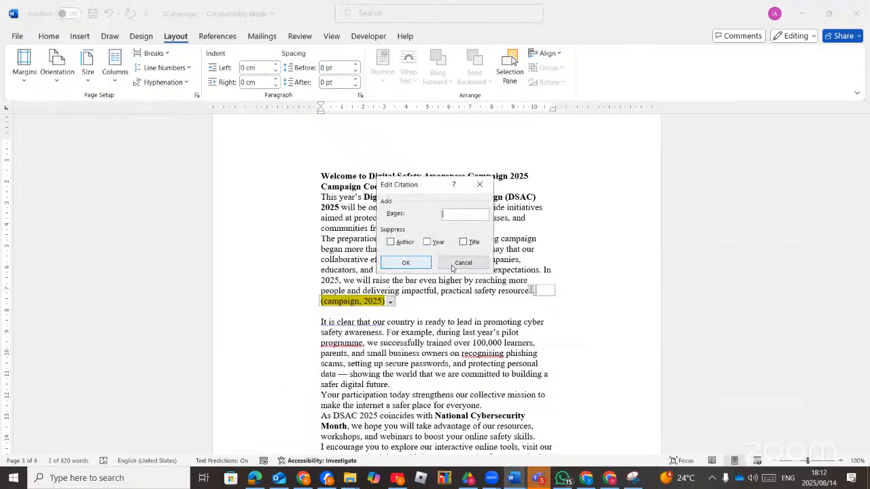
left_click(392, 245)
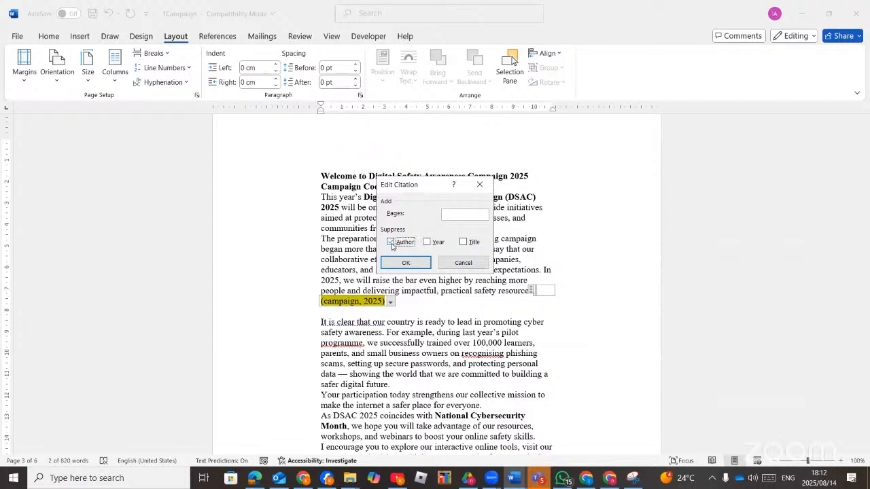
left_click(392, 245)
left_click(429, 245)
left_click(404, 263)
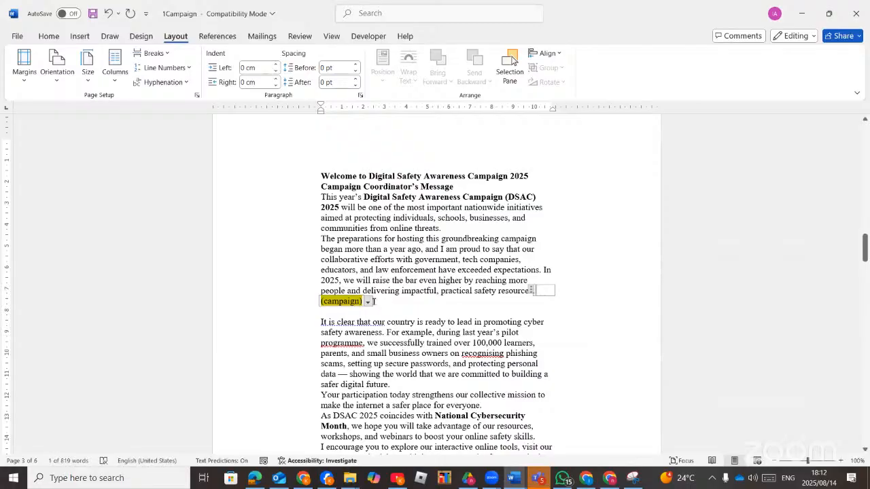
Add page reference pg2 so the citation reads (campaign, p. pg2).
left_click(367, 301)
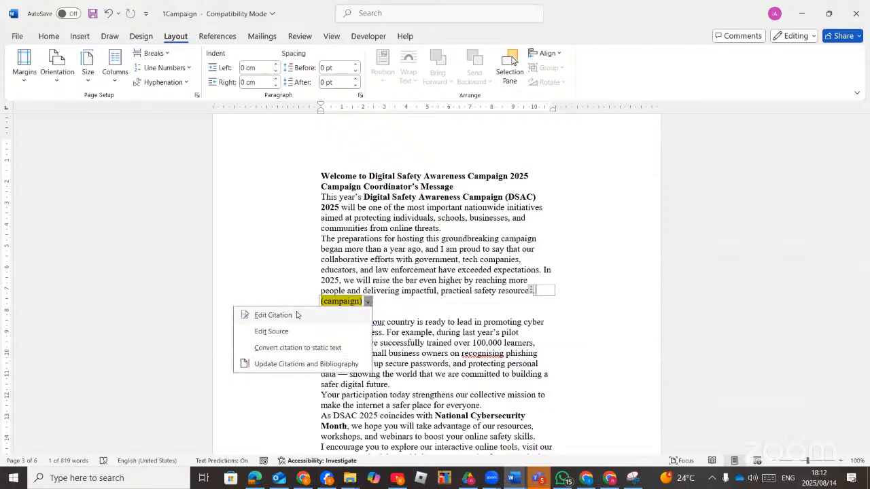
left_click(296, 315)
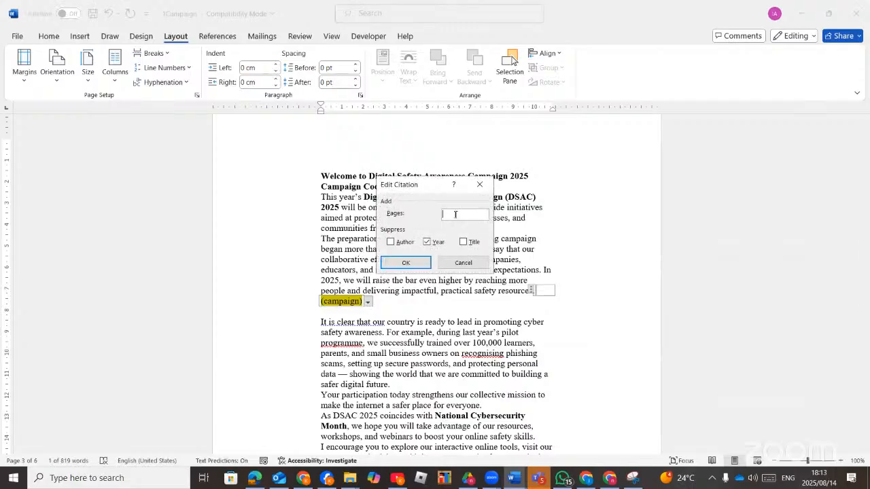
type("pg2")
left_click(402, 263)
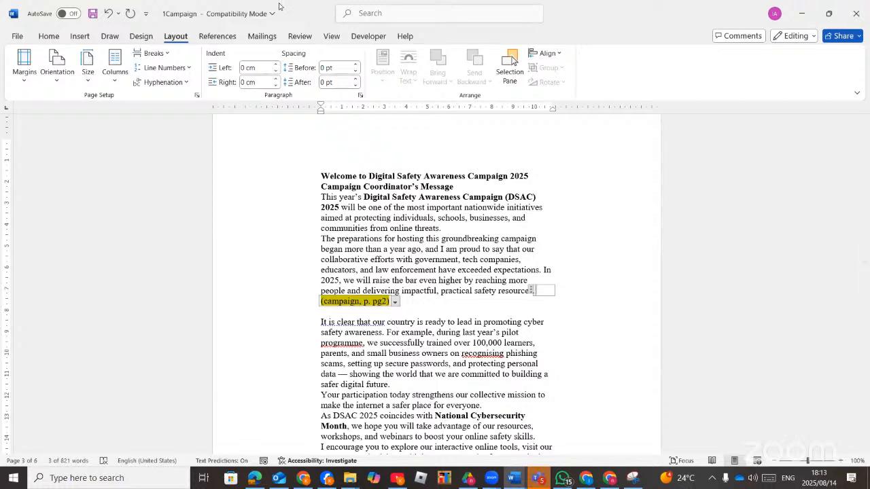
left_click(254, 478)
scroll(331, 350, "down", 3)
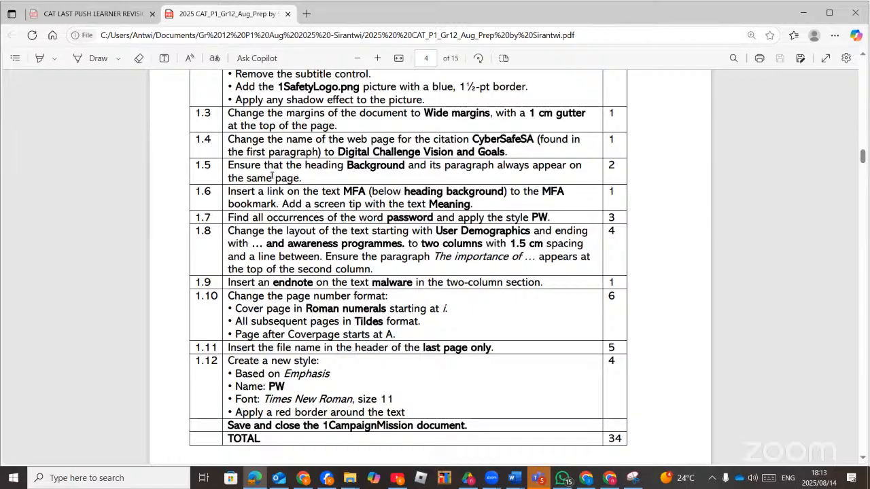
mouse_move(310, 165)
left_mouse_down()
mouse_move(262, 177)
mouse_move(301, 178)
left_mouse_up()
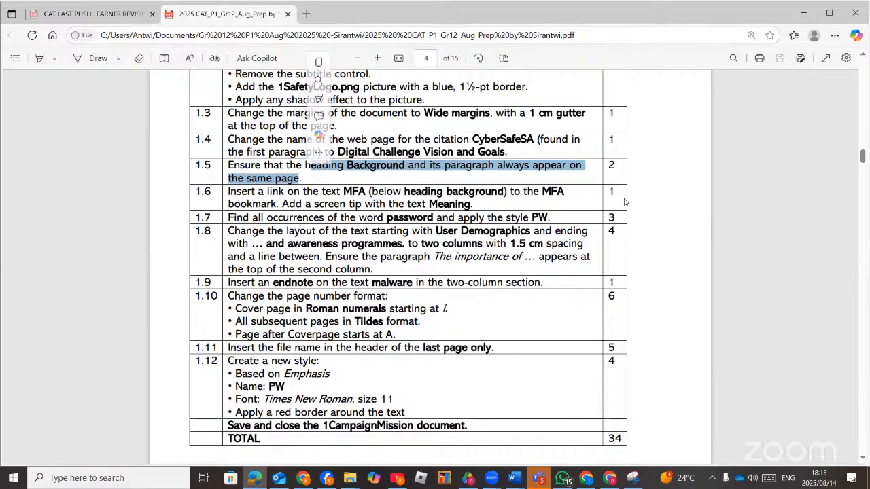
left_click(615, 179)
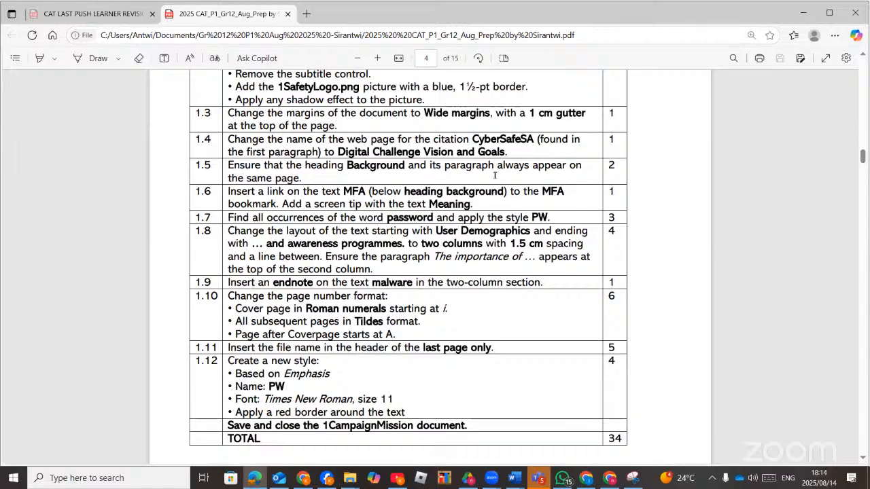
left_click(258, 477)
Turn on Keep with next and Keep lines together for the Background heading and its paragraphs.
scroll(370, 184, "down", 15)
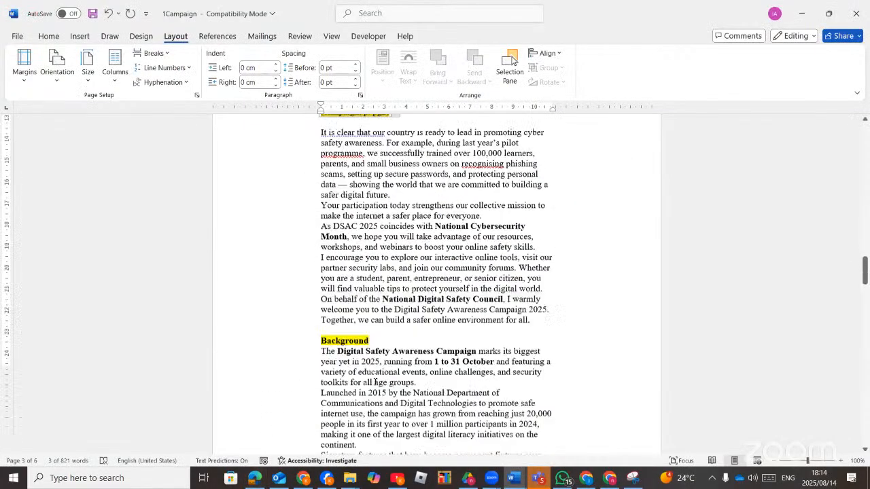
scroll(370, 183, "up", 4)
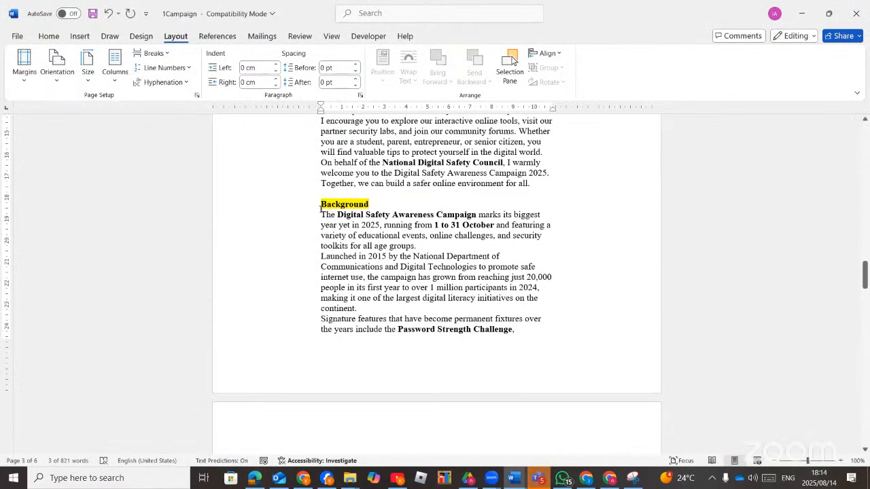
left_click_drag(319, 204, 514, 332)
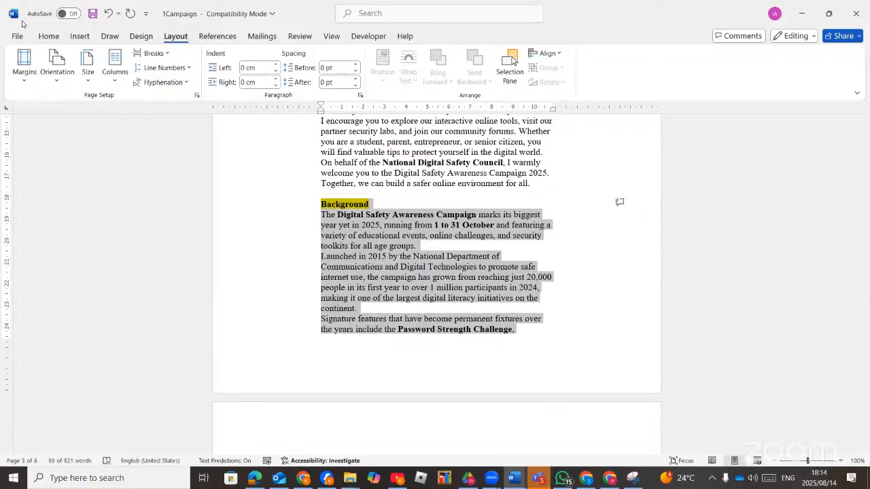
left_click(49, 36)
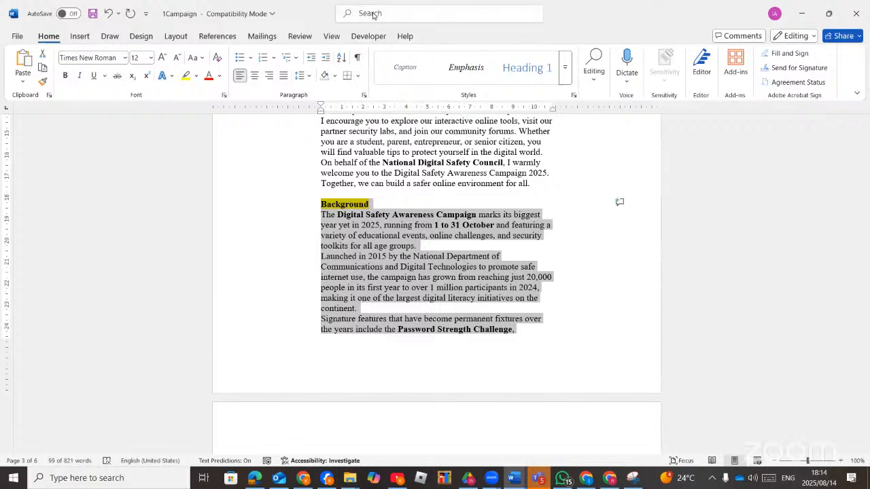
left_click(364, 95)
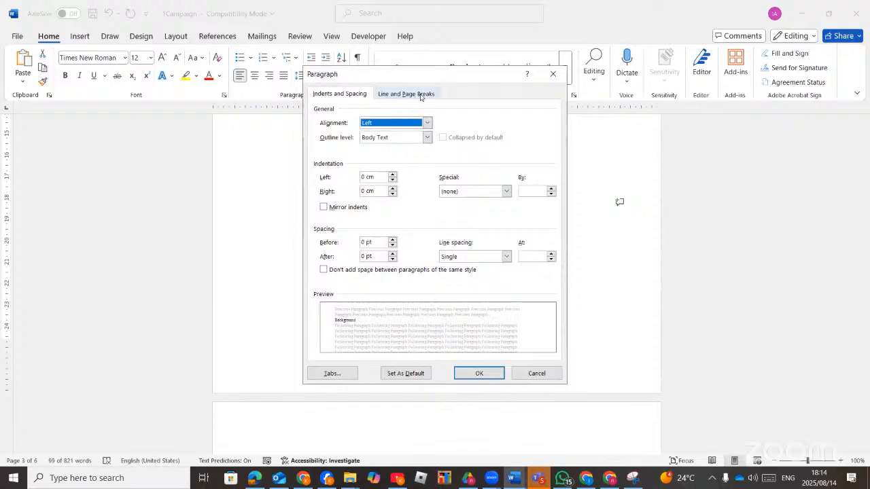
left_click(416, 96)
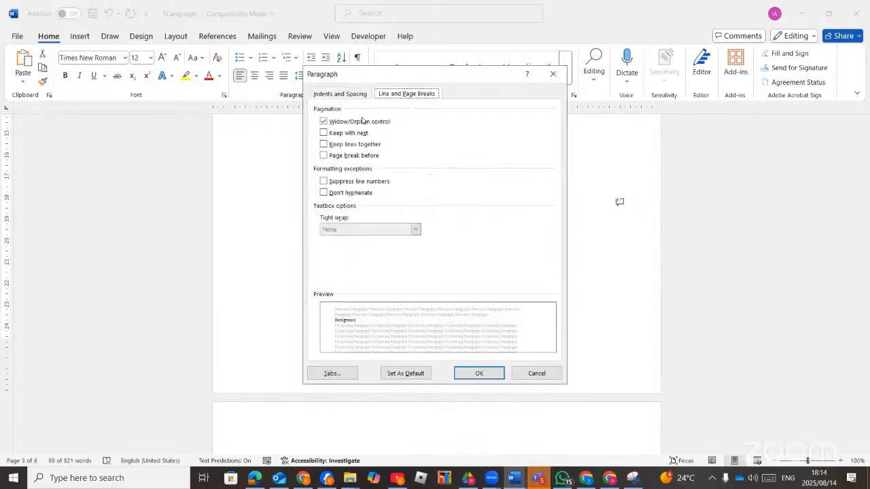
left_click(324, 133)
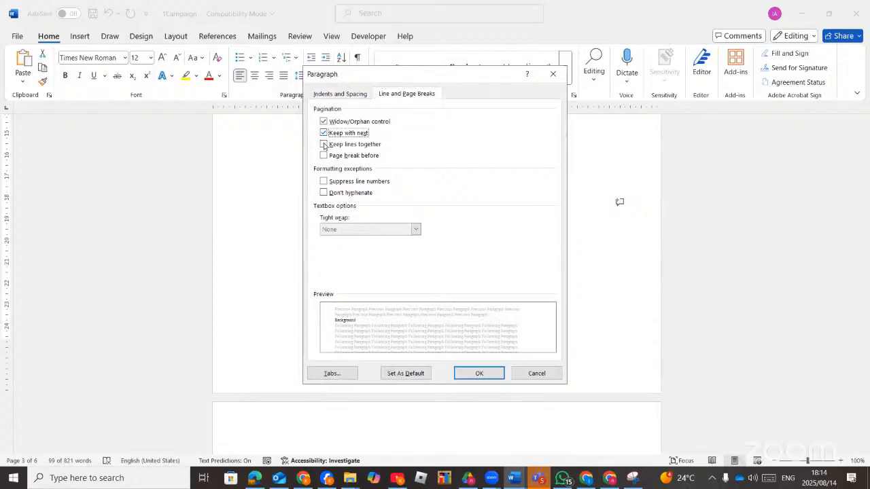
left_click(324, 145)
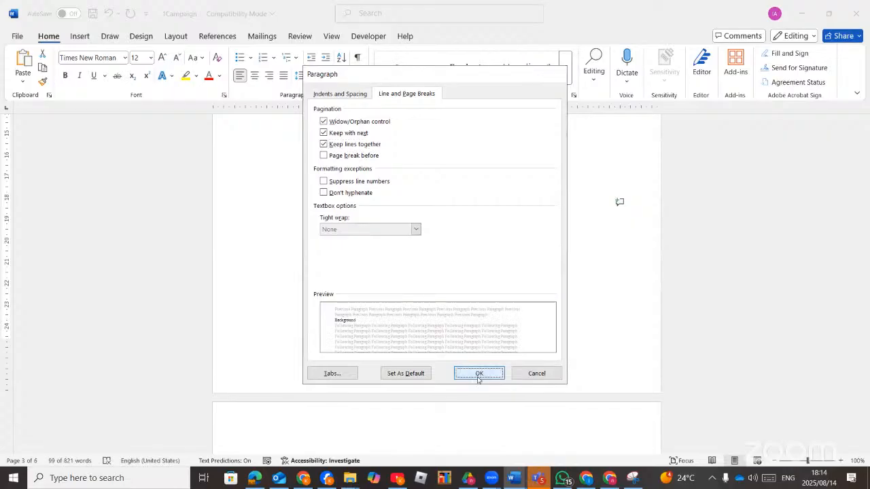
left_click(480, 375)
Check the repaginated Background section, then bring up the question paper PDF in Edge.
scroll(462, 382, "down", 2)
scroll(367, 370, "up", 10)
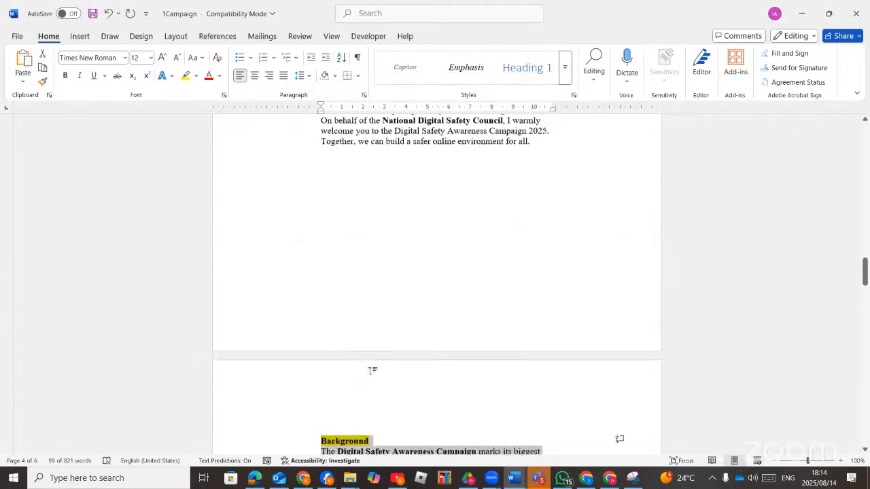
scroll(372, 371, "down", 12)
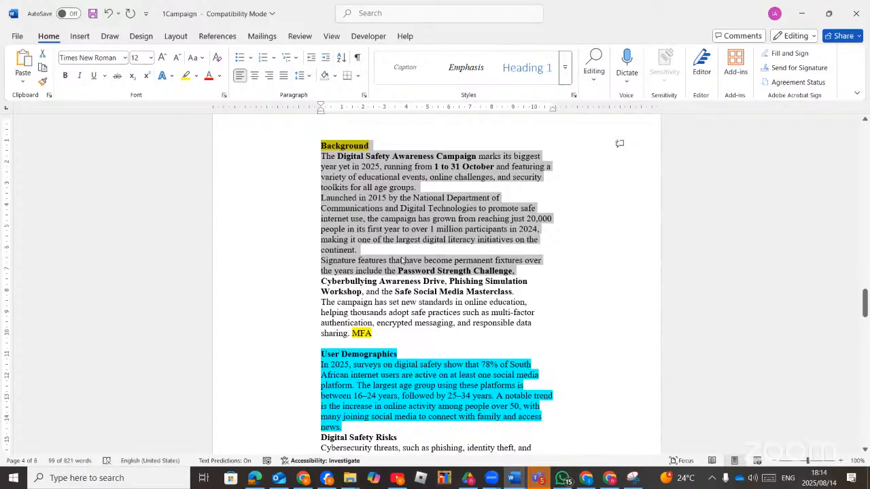
left_click(255, 478)
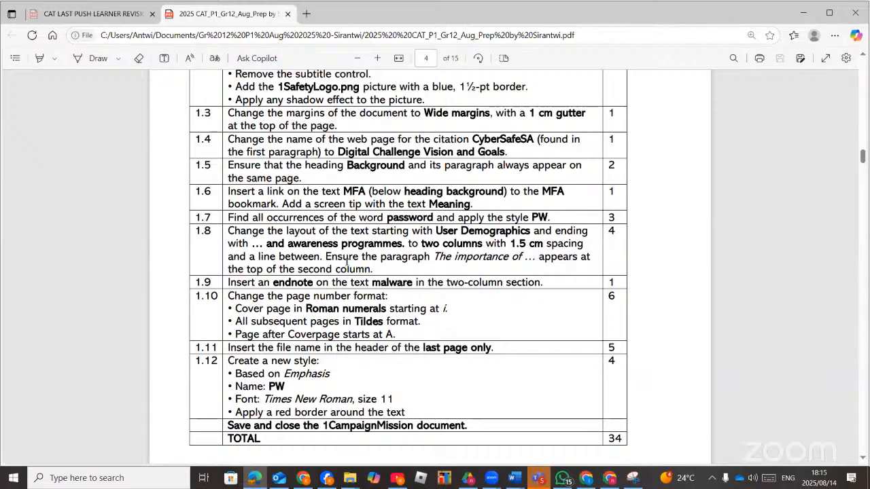
Zoom in on the question paper to read task 1.6 about the MFA bookmark link.
left_click(378, 58)
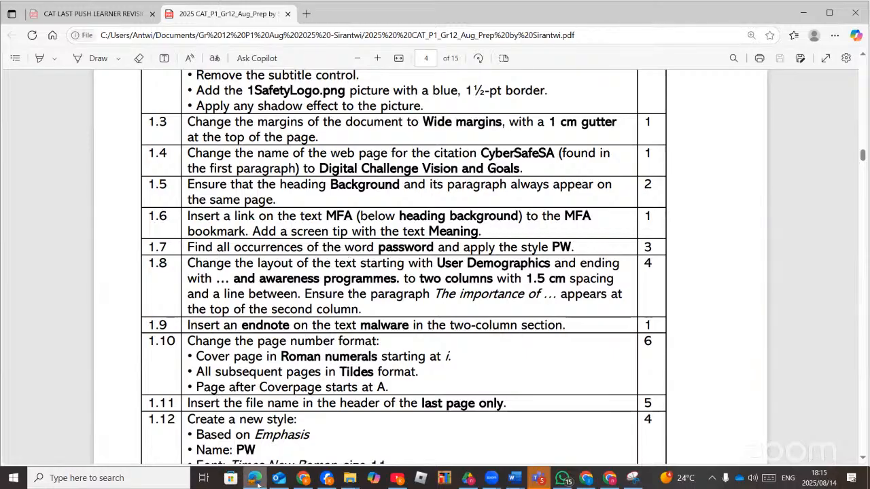
mouse_move(255, 483)
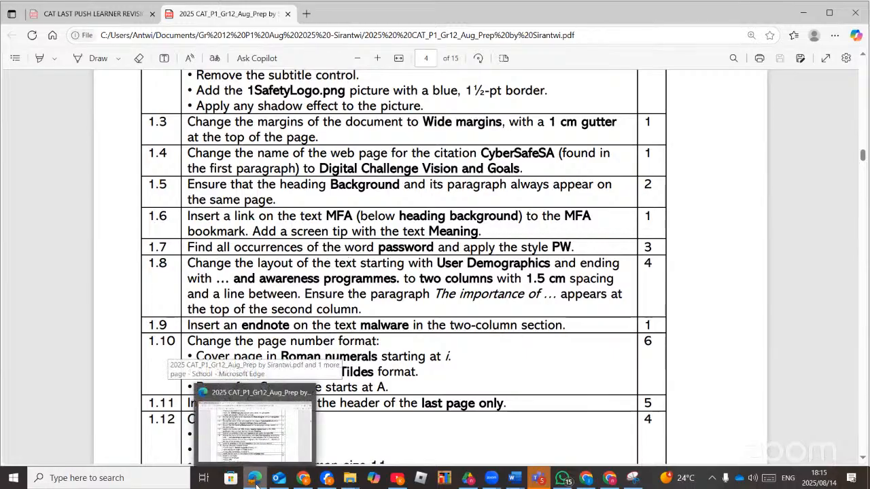
Select the word MFA ending the Background section and start a hyperlink on it.
left_click(256, 483)
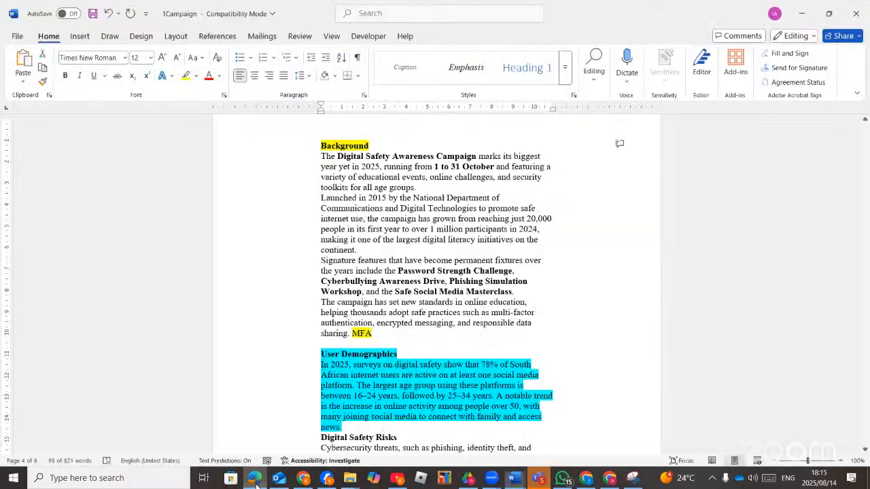
left_click(372, 336)
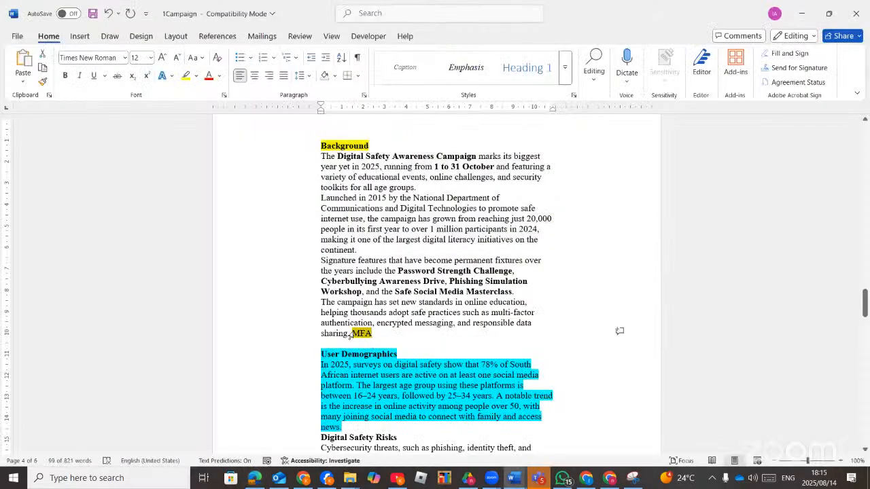
double_click(356, 334)
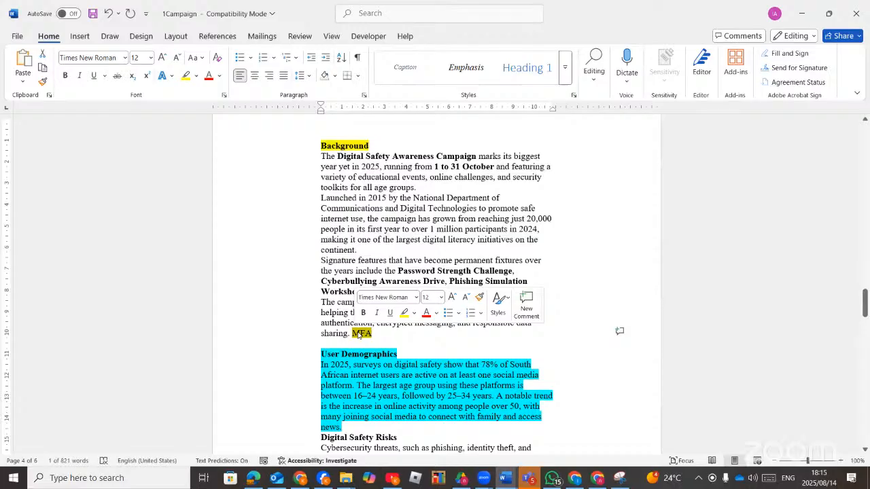
right_click(358, 335)
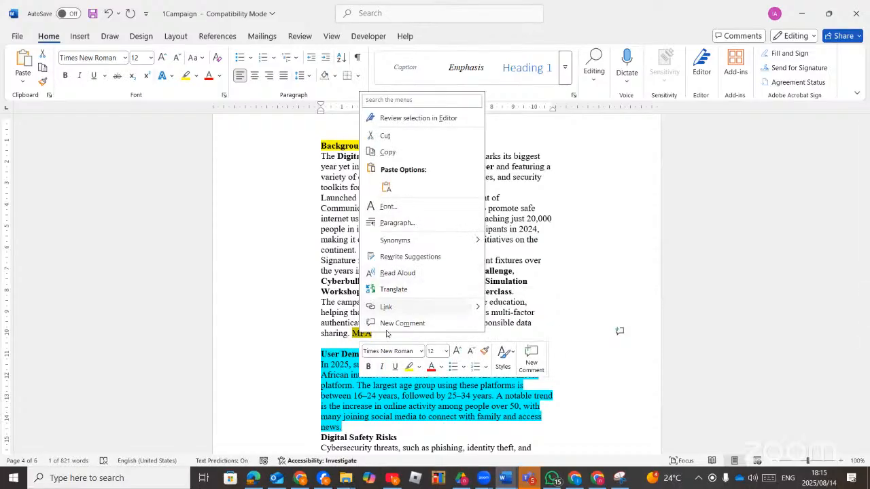
left_click(385, 308)
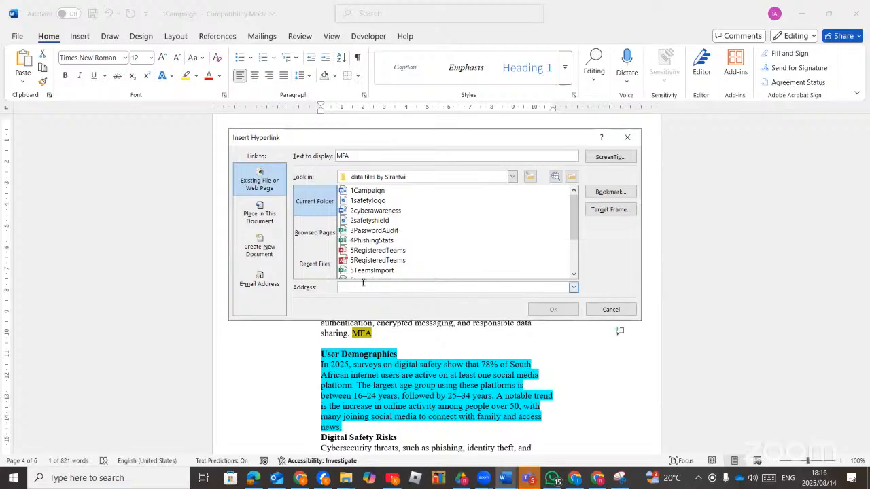
left_click(373, 212)
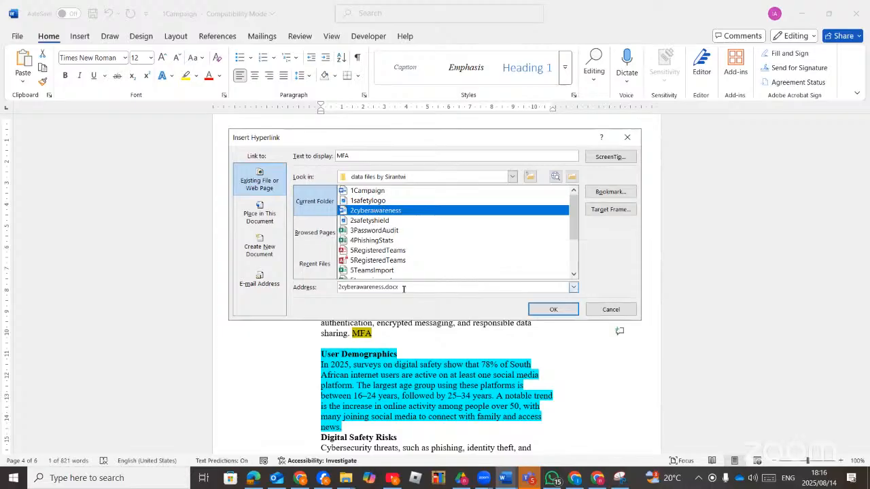
left_click_drag(401, 287, 333, 288)
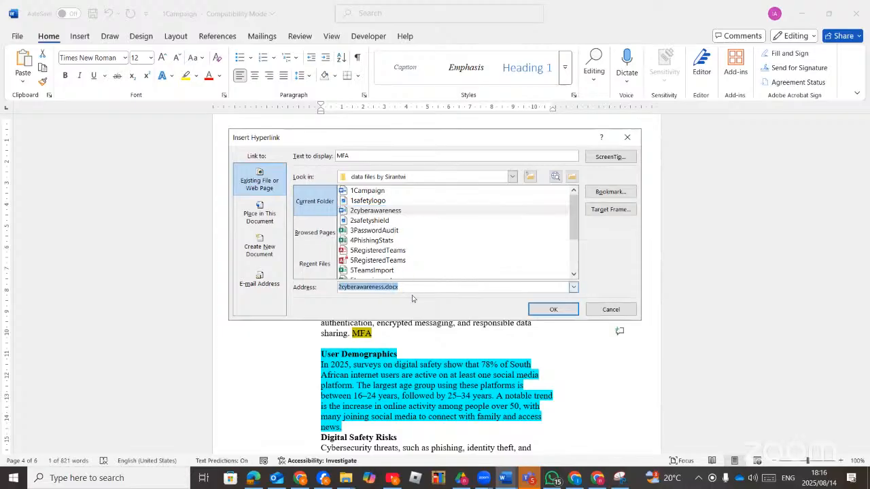
key("BackSpace")
type("ww")
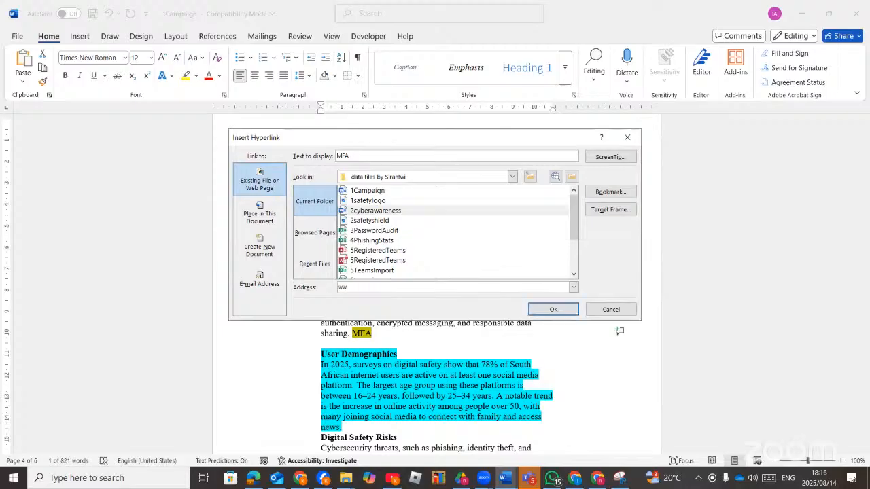
type("w.")
key("BackSpace")
key("BackSpace")
key("BackSpace")
key("BackSpace")
key("BackSpace")
key("BackSpace")
key("BackSpace")
key("BackSpace")
key("BackSpace")
key("BackSpace")
key("BackSpace")
key("BackSpace")
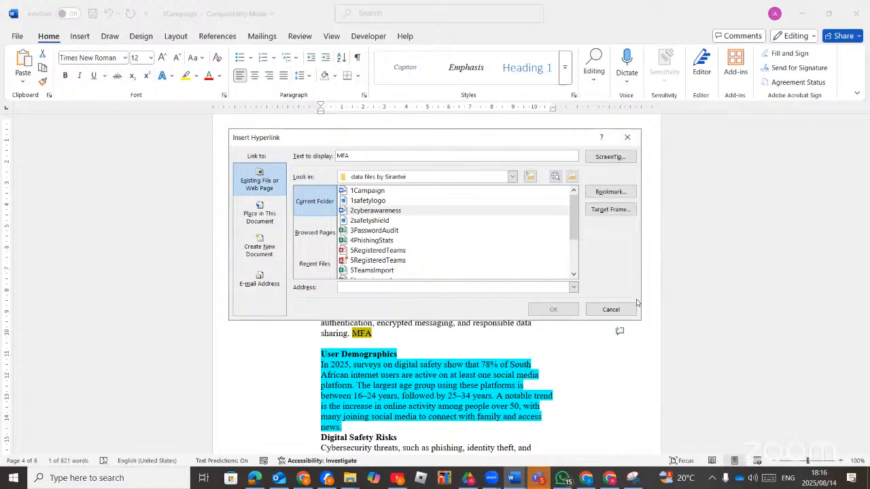
Choose the MFA bookmark under Place in This Document, then check the task instructions PDF.
left_click(259, 218)
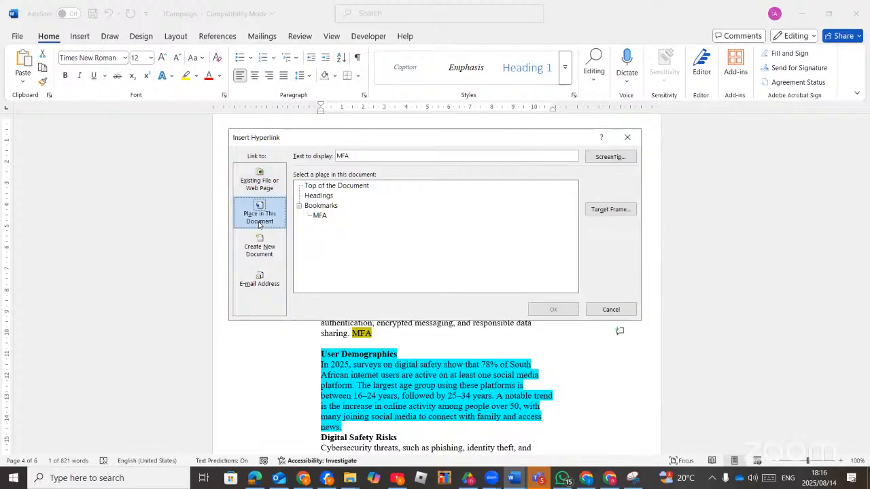
left_click(315, 198)
left_click(325, 187)
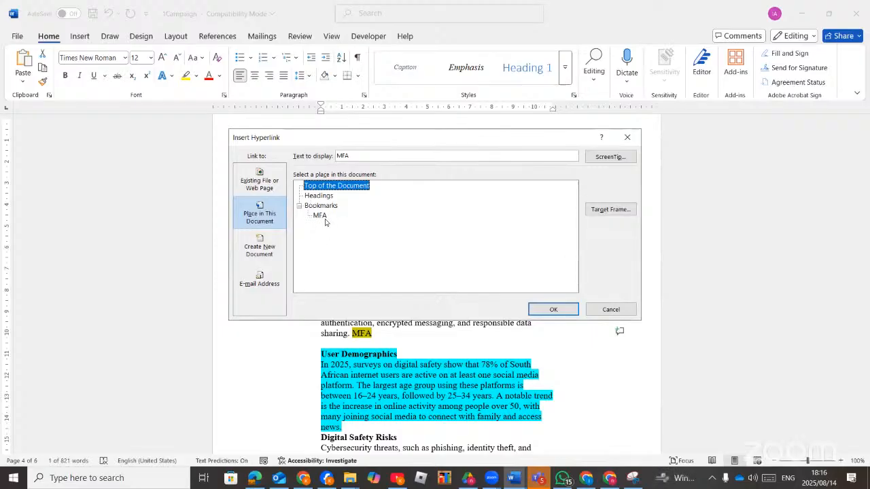
left_click(323, 218)
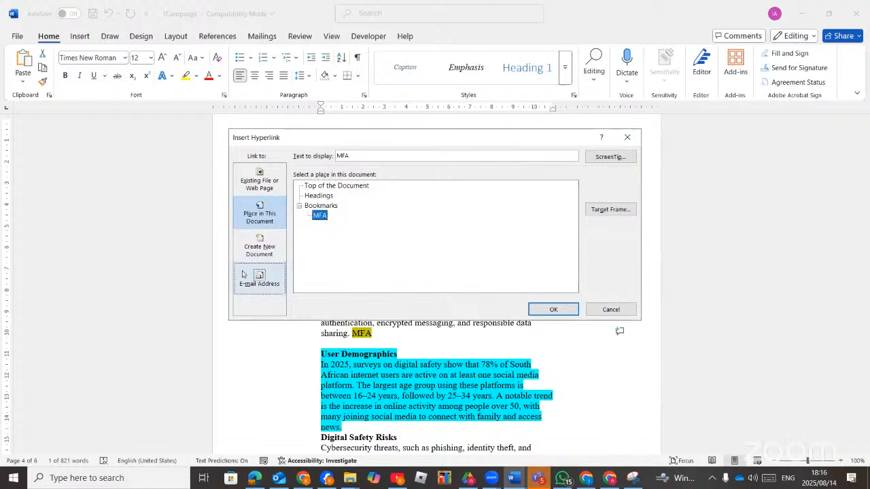
left_click(265, 255)
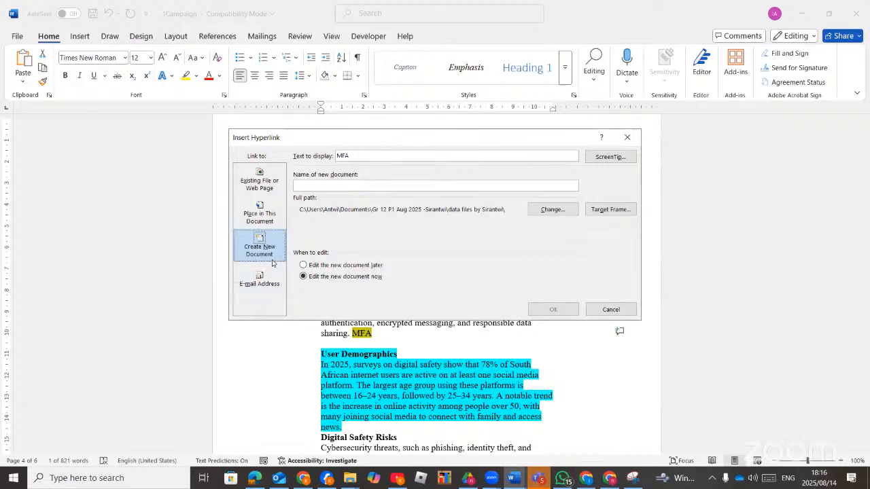
left_click(267, 281)
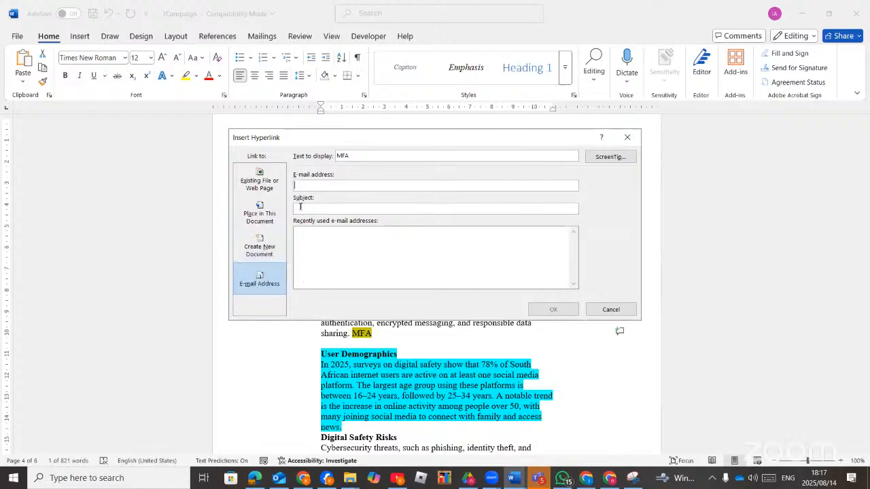
left_click(265, 220)
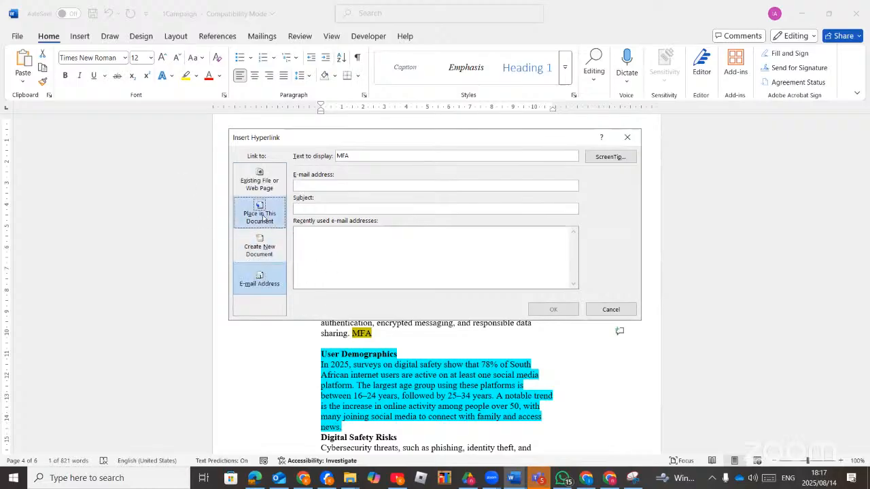
left_click(316, 217)
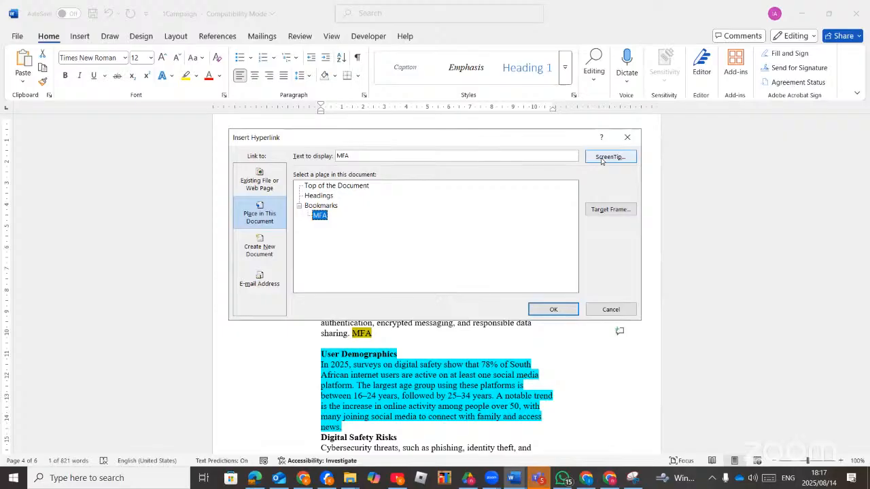
left_click(258, 479)
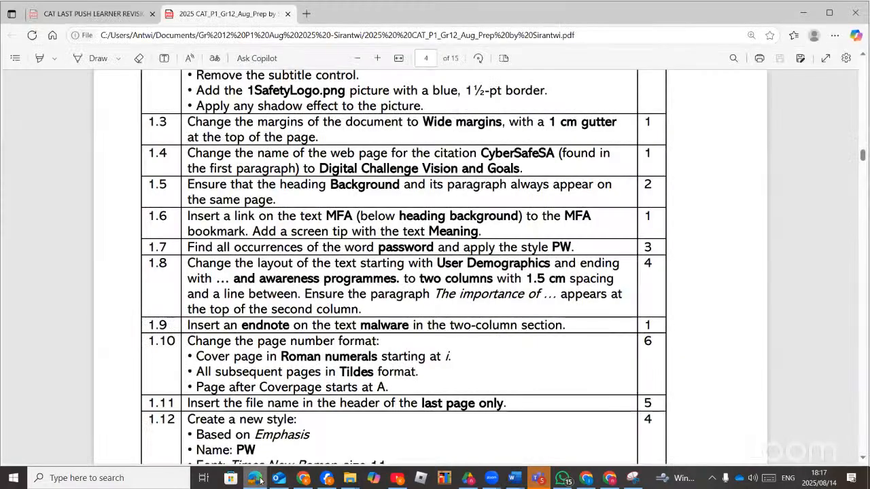
Give the MFA link the screen tip 'Meaning' and insert it pointing to the MFA bookmark.
left_click(257, 479)
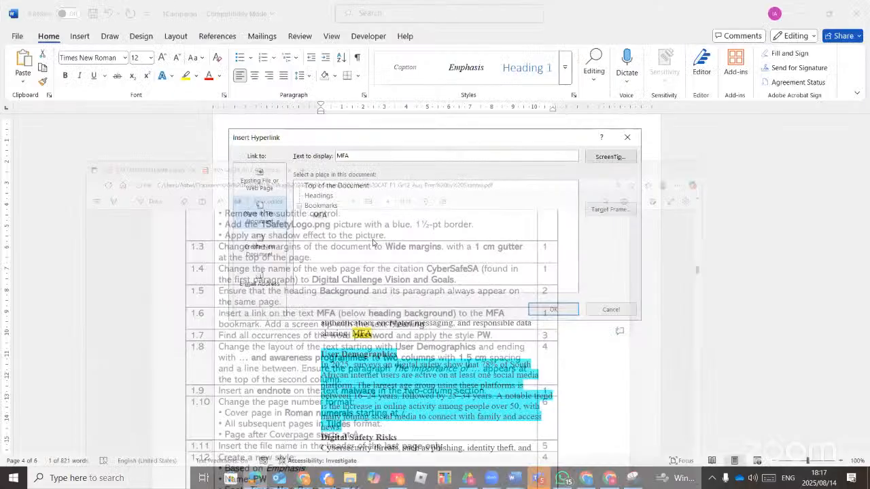
left_click(610, 158)
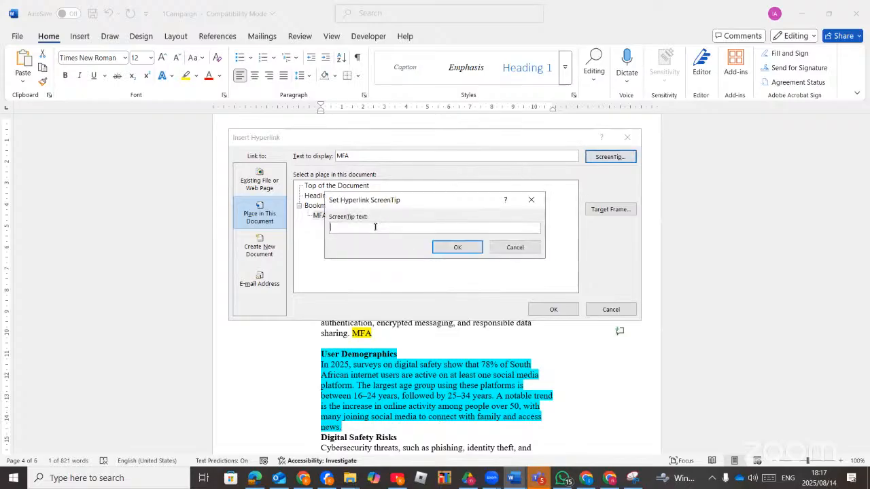
type("Meaning")
left_click(446, 246)
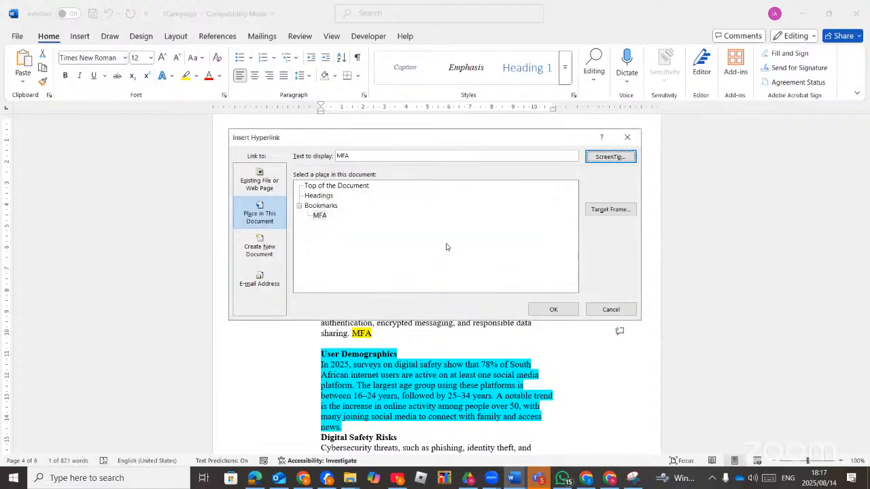
left_click(324, 216)
left_click(611, 157)
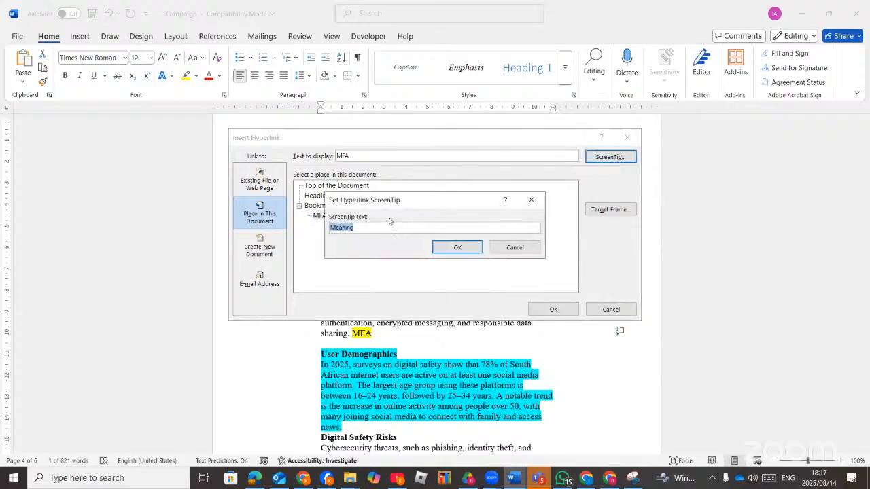
left_click(458, 247)
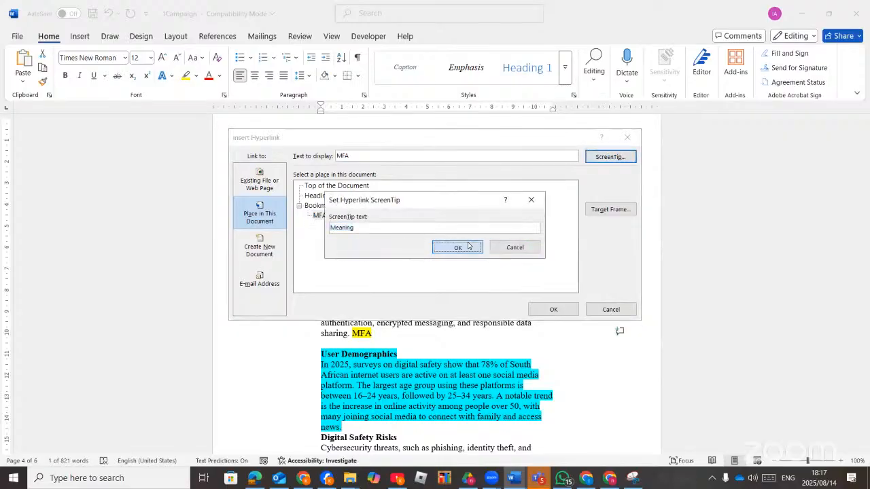
left_click(552, 310)
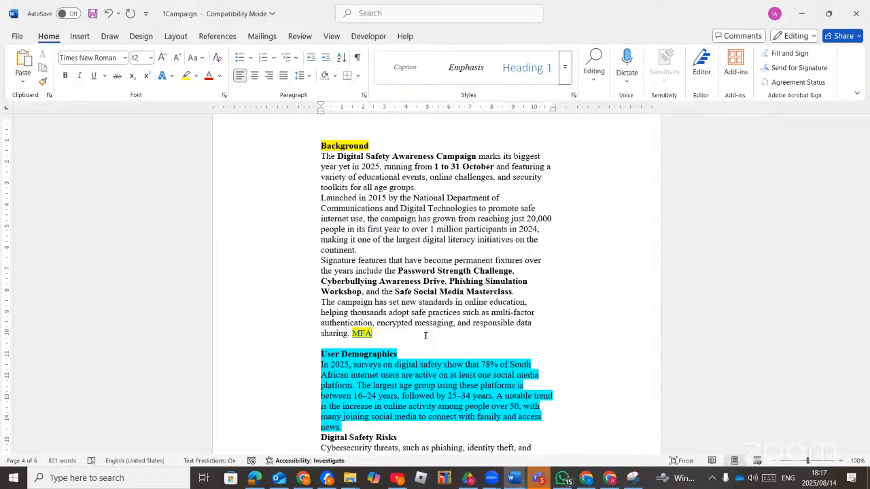
left_click(255, 477)
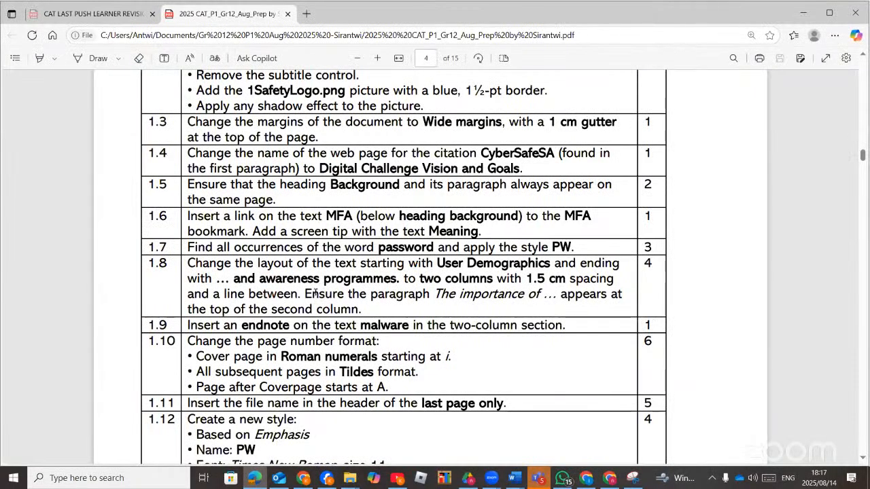
scroll(260, 281, "down", 1)
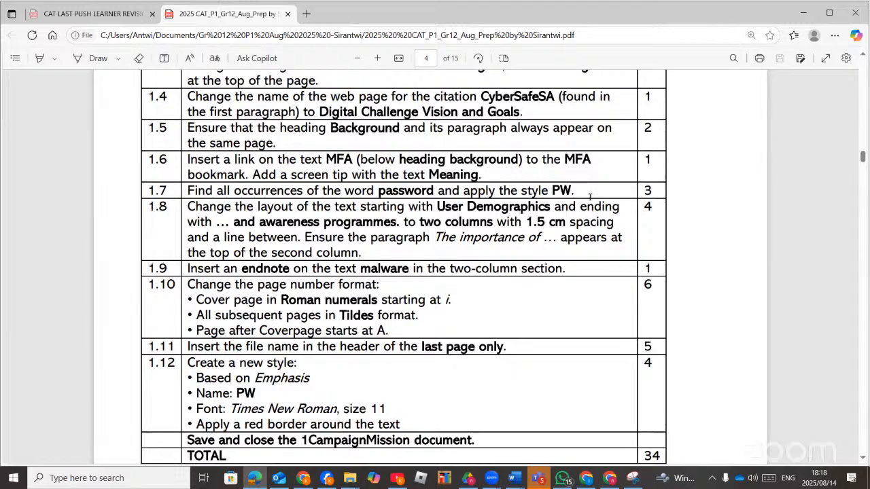
left_click(250, 484)
left_click(515, 478)
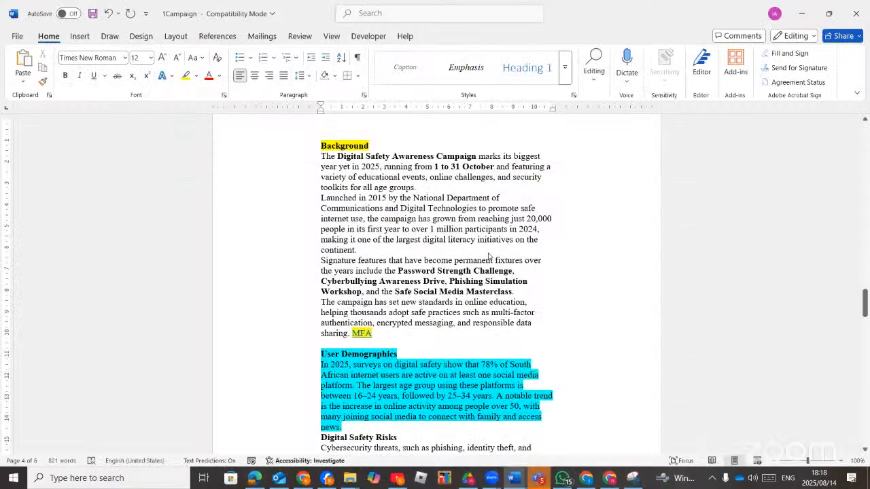
left_click(564, 78)
left_click(469, 369)
left_click(255, 478)
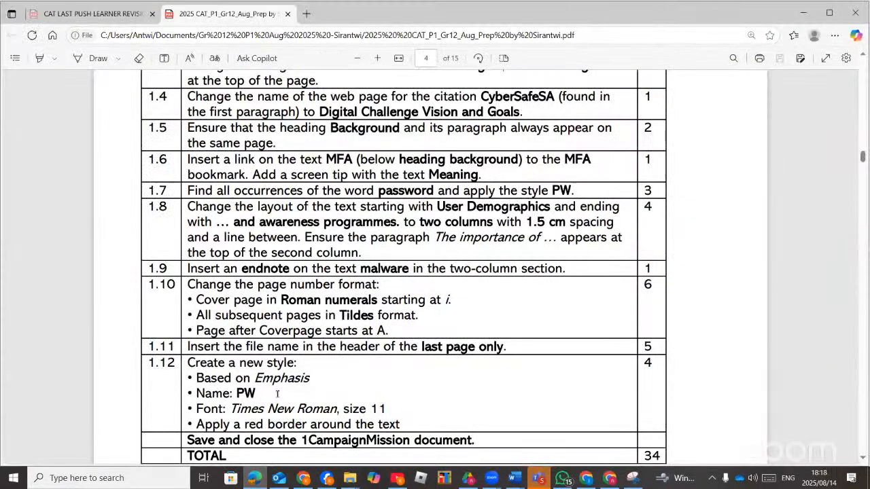
scroll(285, 282, "down", 1)
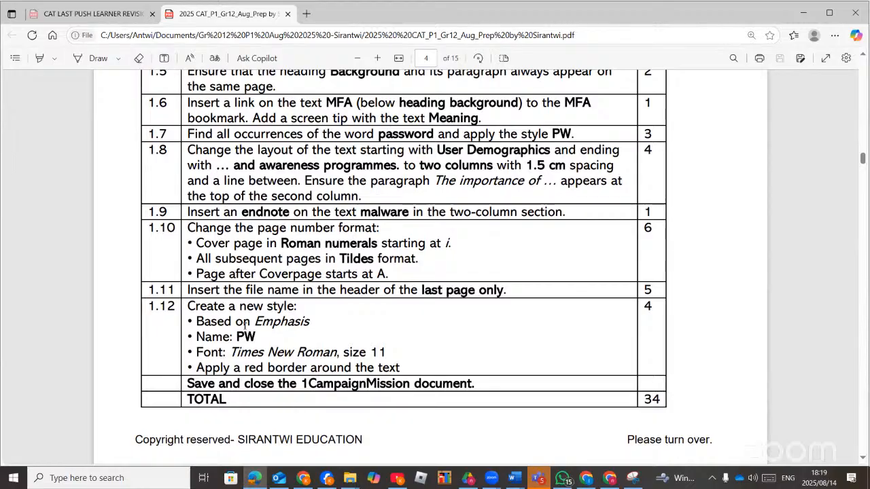
left_click(250, 479)
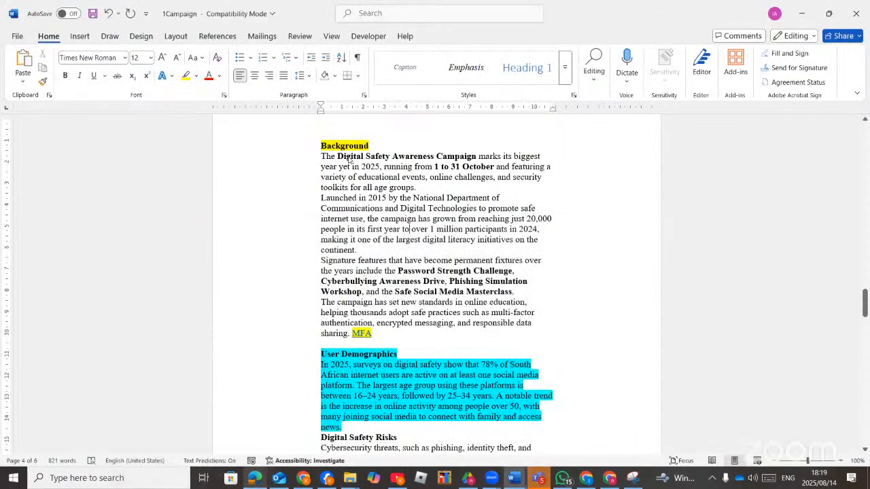
Start a new paragraph style named PW from the Styles pane, checking the task PDF.
left_click(574, 96)
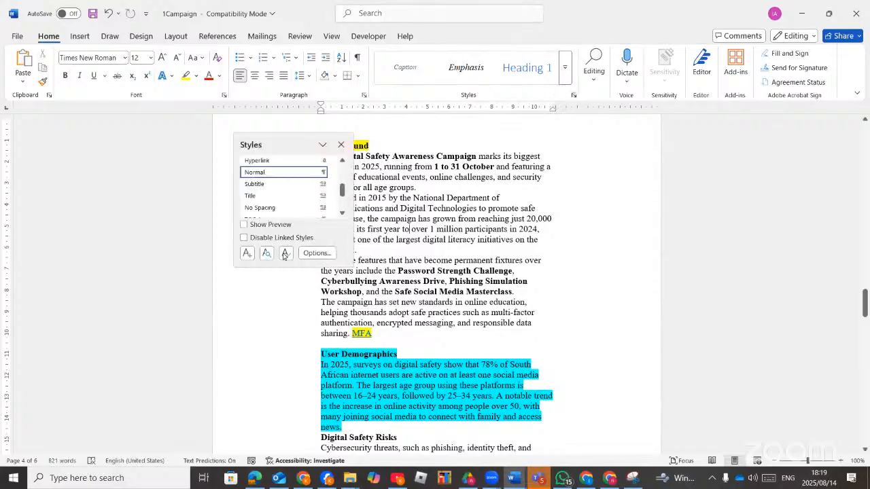
left_click(247, 253)
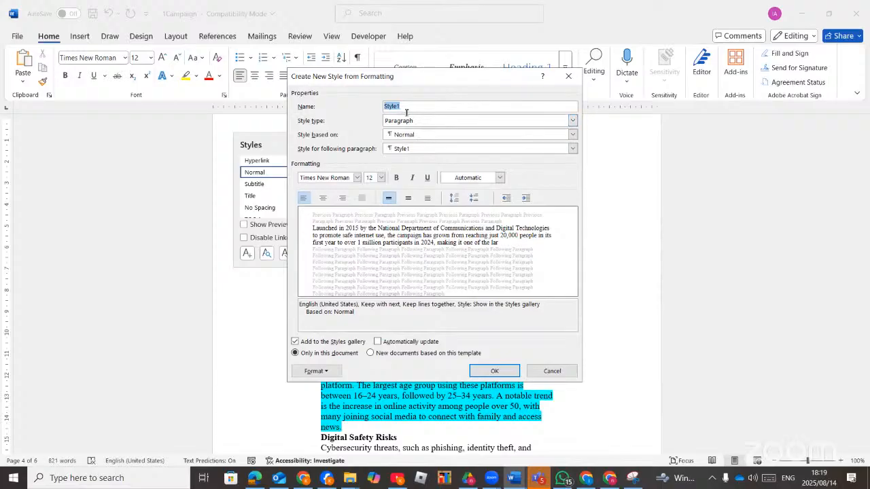
type("PW")
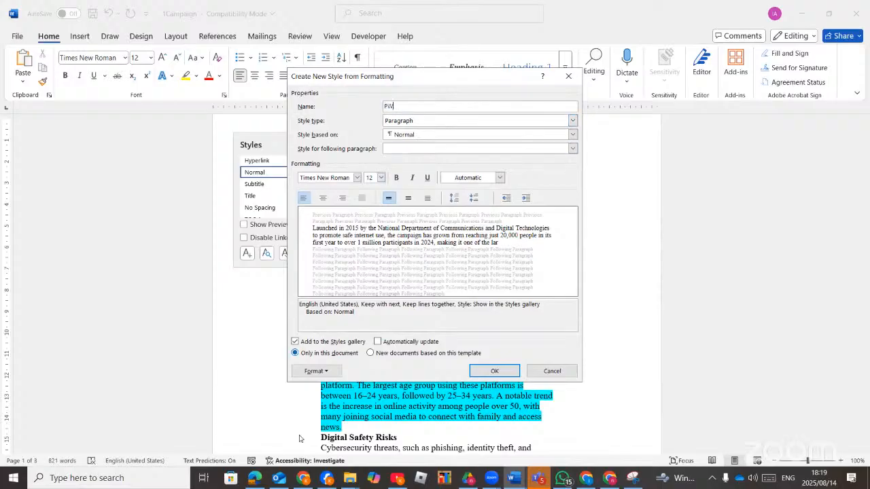
left_click(255, 478)
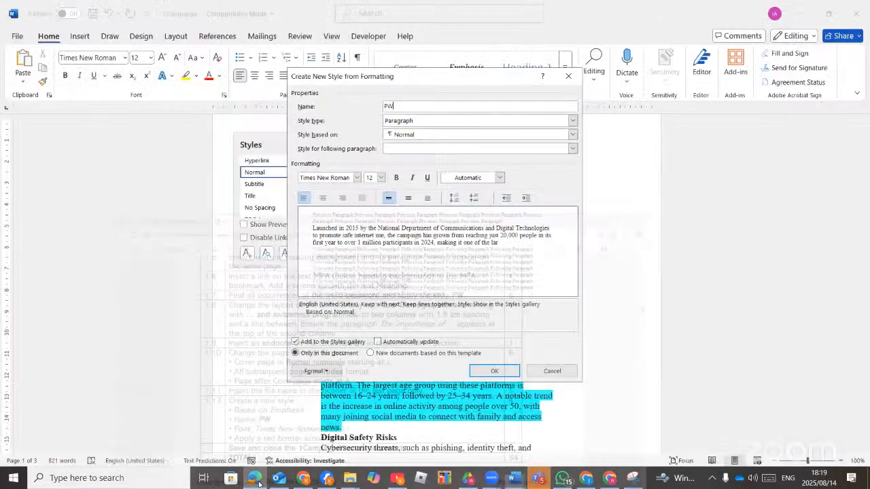
left_click(256, 480)
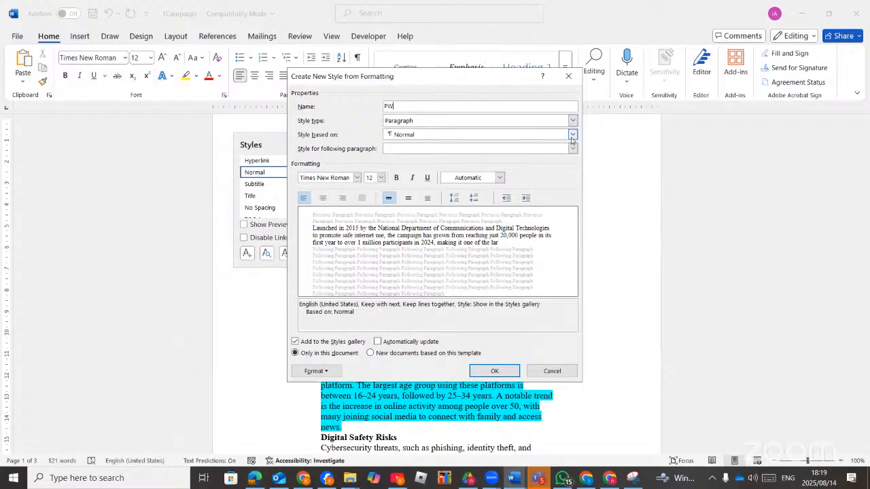
left_click(573, 135)
scroll(428, 225, "up", 3)
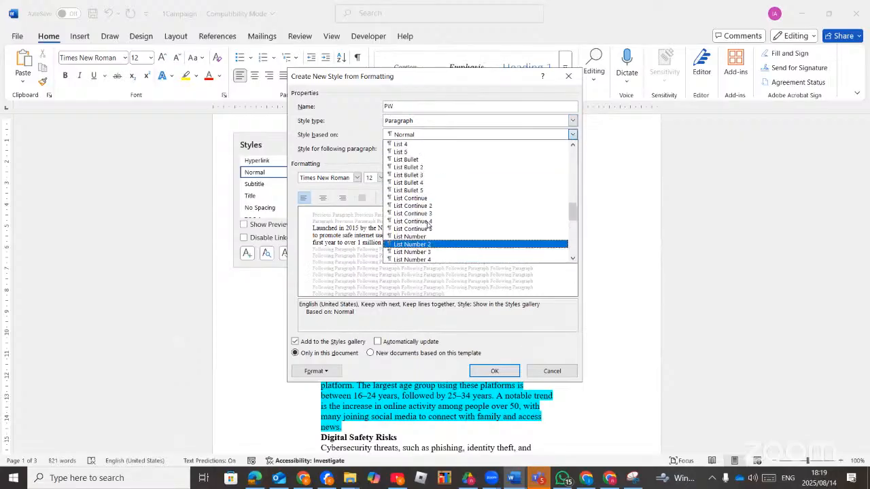
scroll(429, 225, "up", 10)
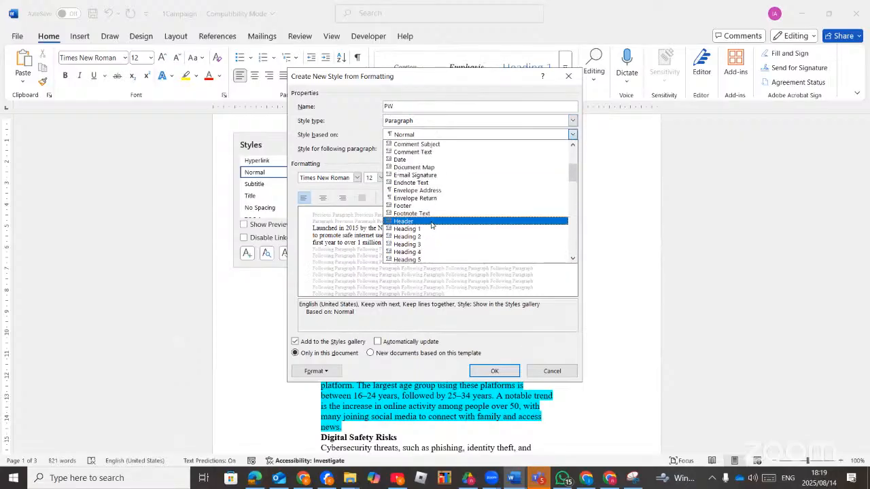
scroll(434, 220, "up", 5)
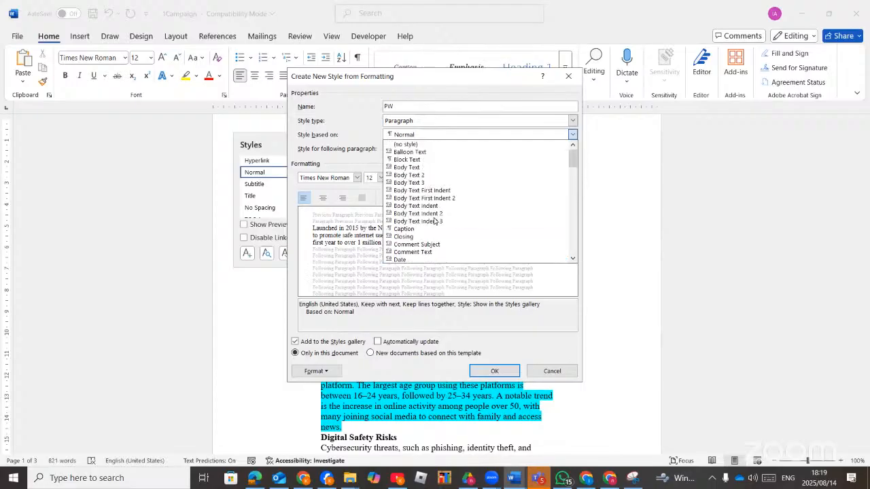
left_click(571, 119)
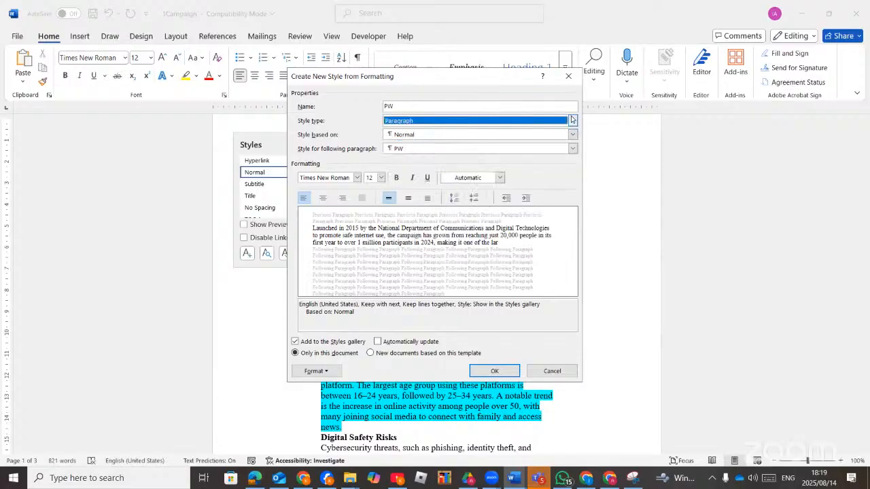
left_click(571, 119)
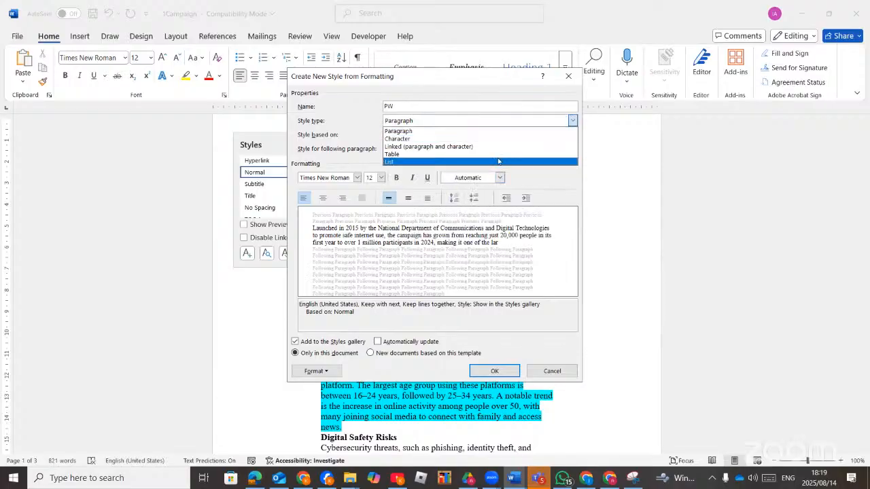
left_click(523, 129)
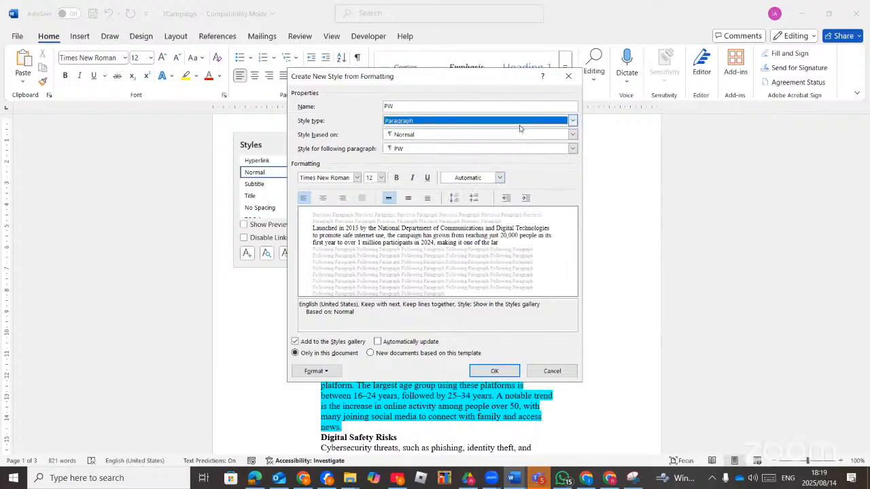
left_click(571, 134)
scroll(448, 180, "up", 10)
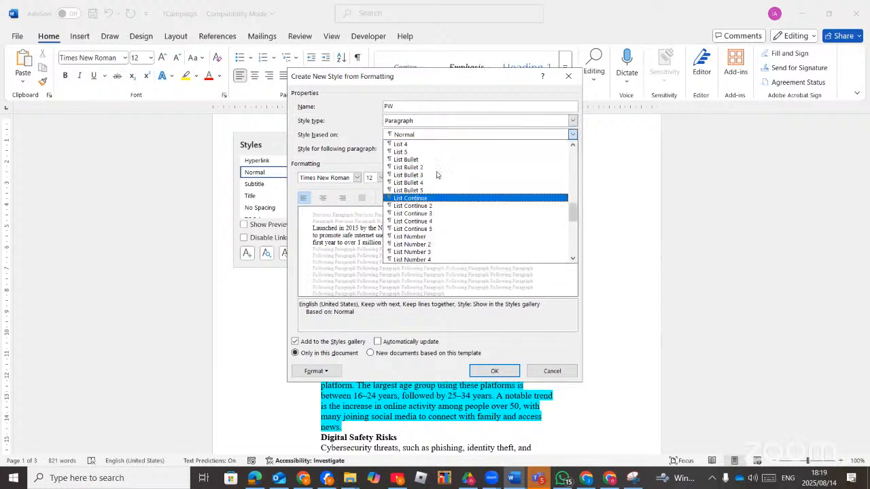
left_click_drag(574, 195, 578, 155)
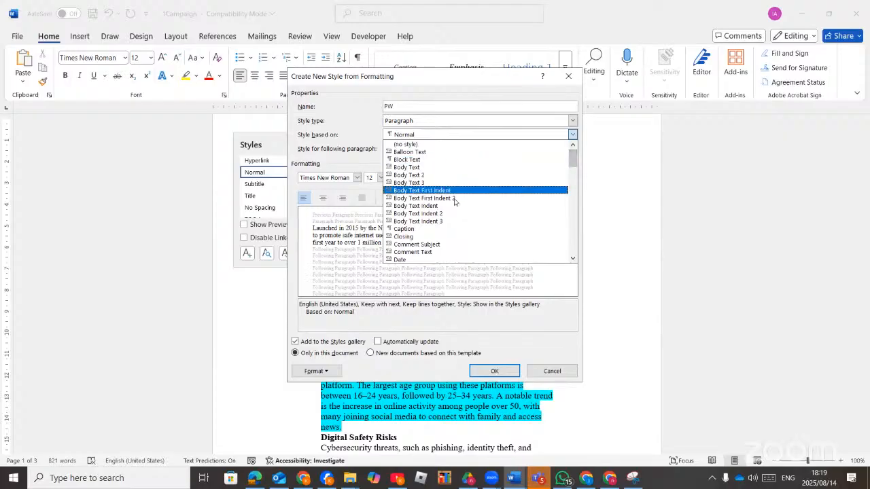
scroll(448, 240, "down", 3)
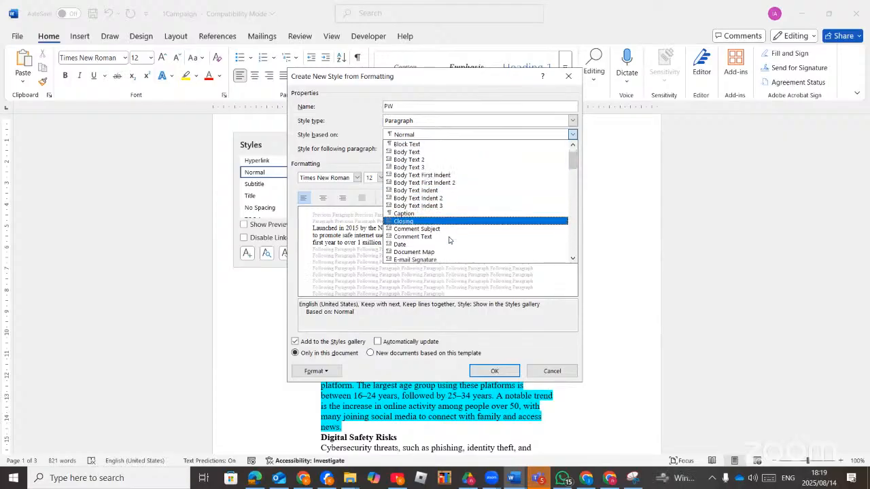
scroll(449, 240, "down", 4)
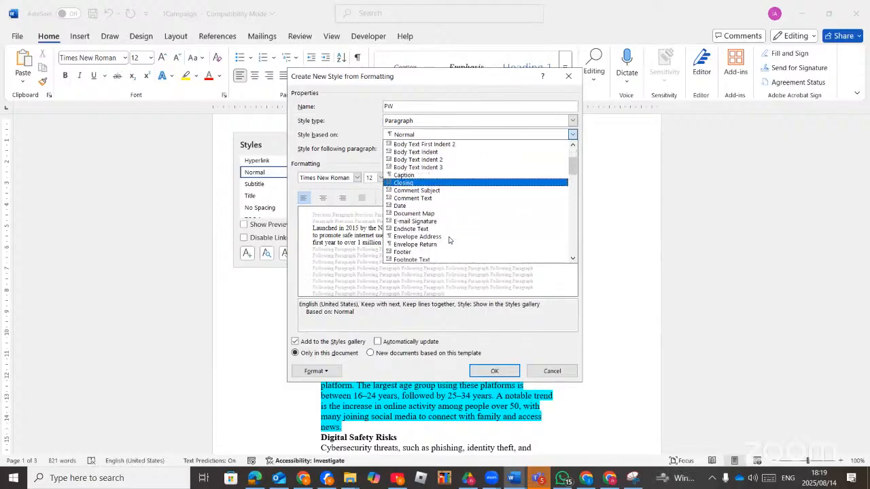
scroll(448, 240, "down", 5)
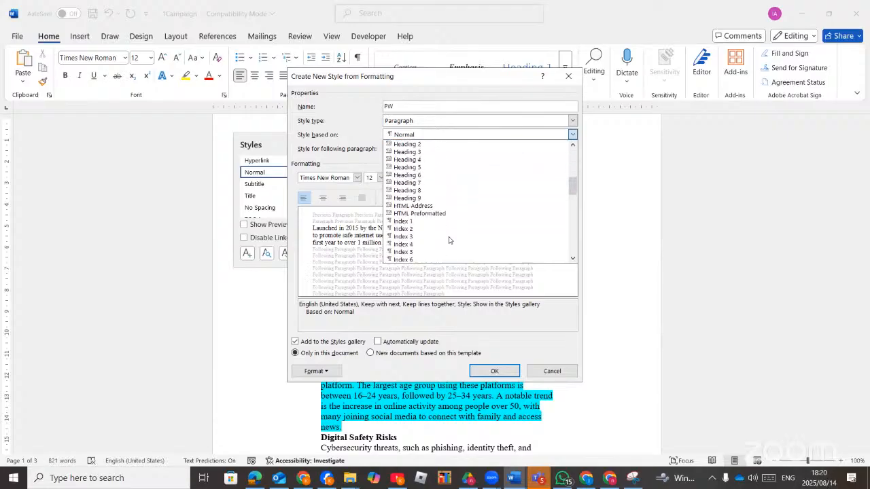
scroll(449, 240, "down", 4)
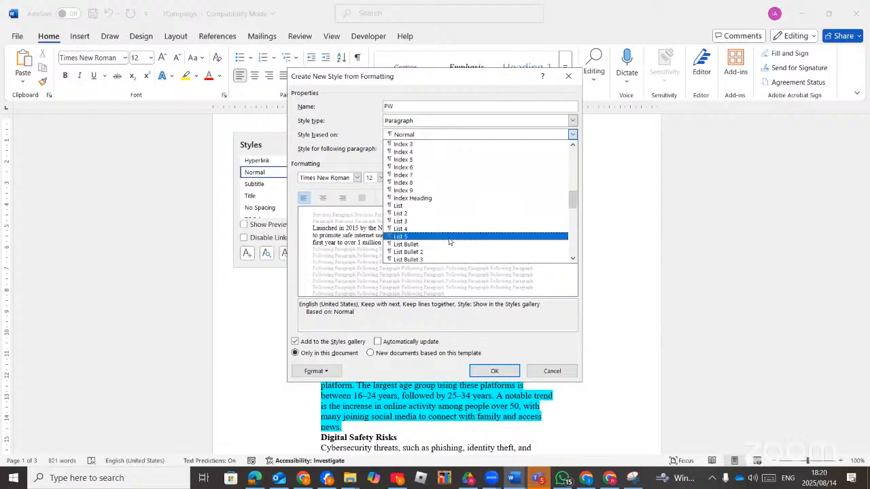
scroll(449, 241, "down", 5)
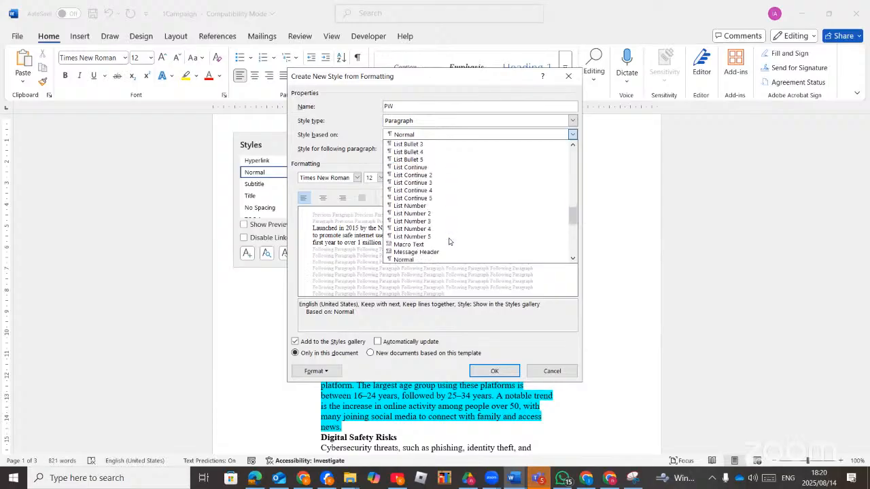
scroll(448, 242, "down", 2)
scroll(448, 241, "down", 3)
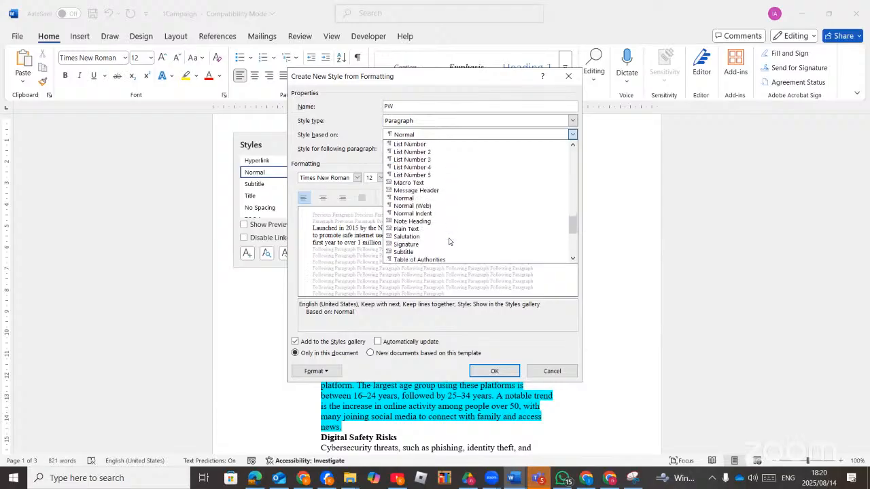
scroll(448, 241, "down", 4)
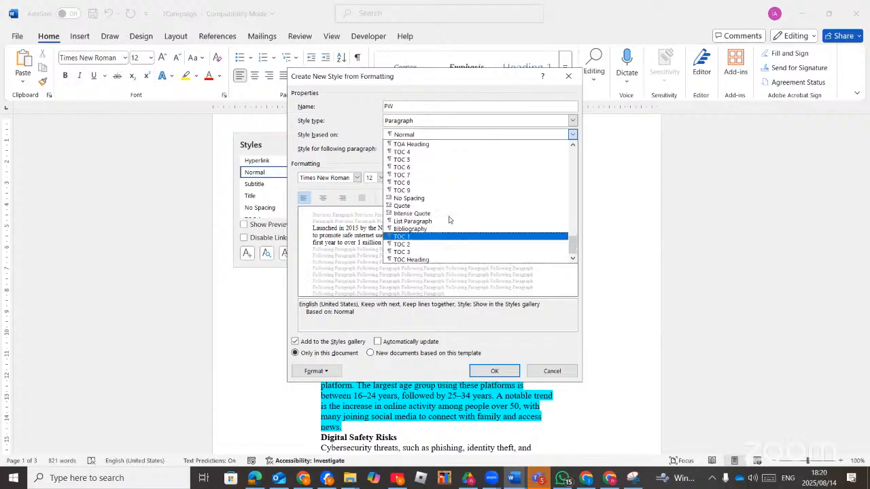
scroll(446, 234, "up", 1)
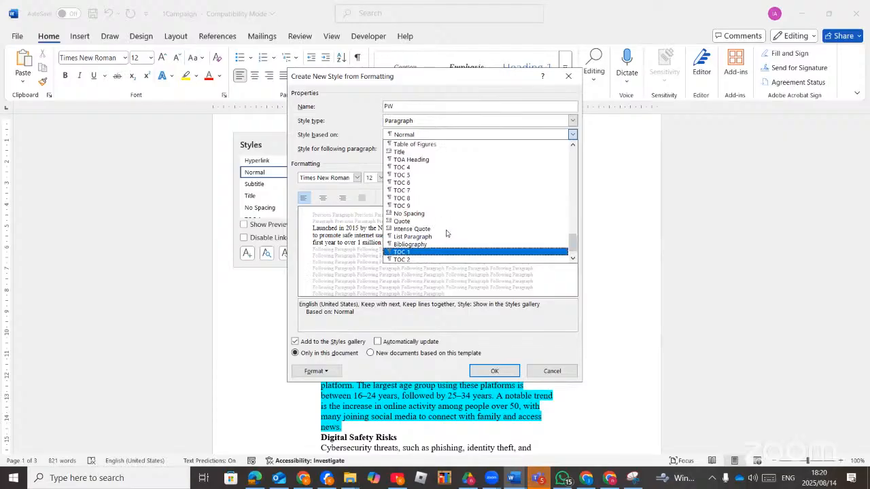
scroll(446, 234, "up", 10)
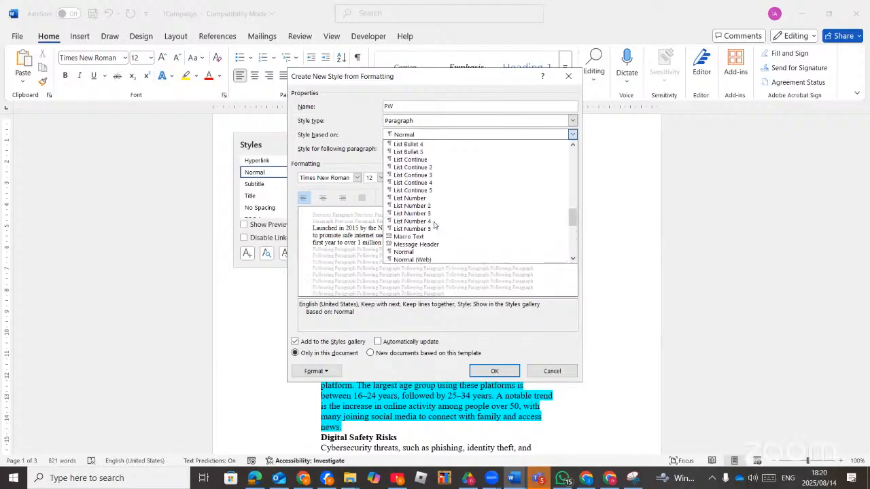
scroll(433, 225, "up", 3)
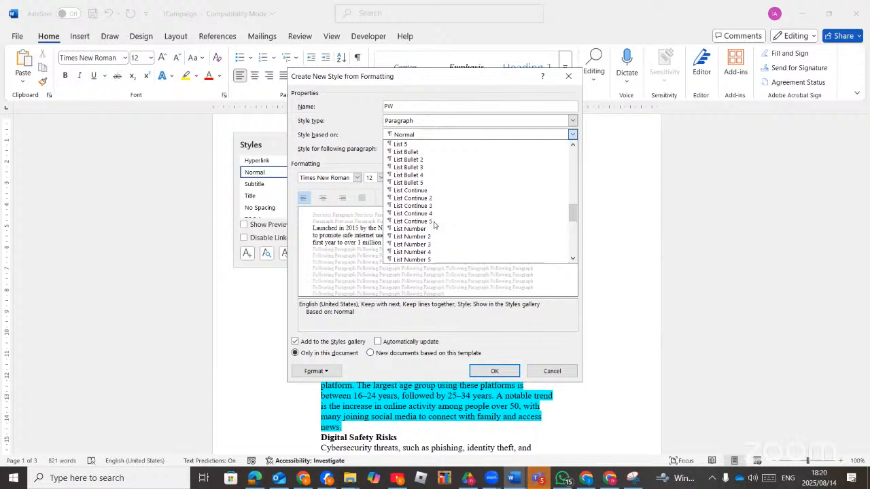
left_click(435, 77)
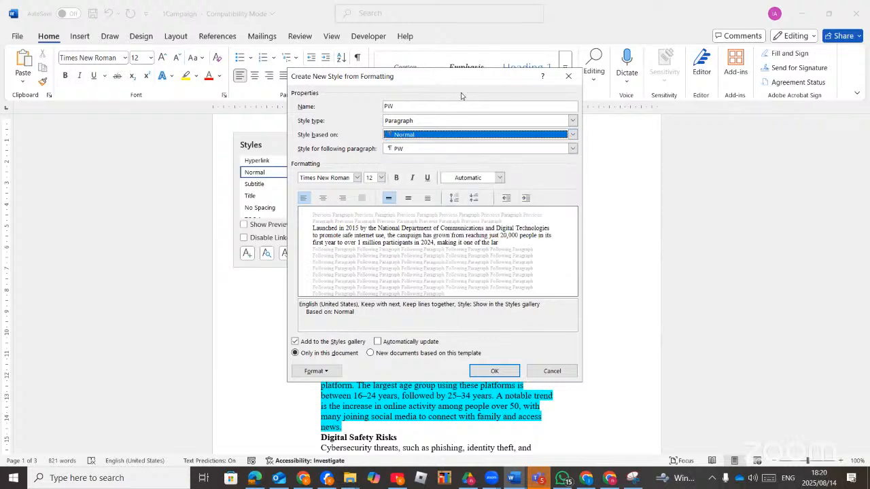
left_click_drag(458, 78, 523, 68)
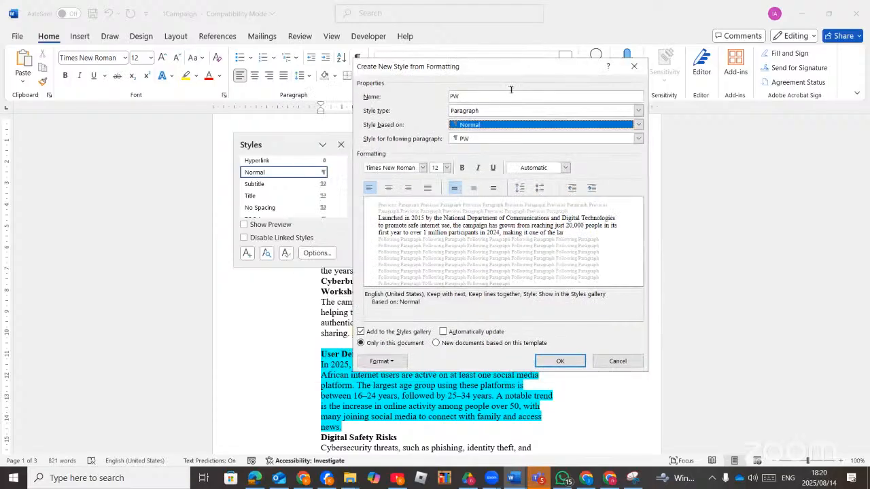
Base the PW style on Heading 1, then glance at the task PDF.
left_click(639, 124)
scroll(471, 230, "up", 5)
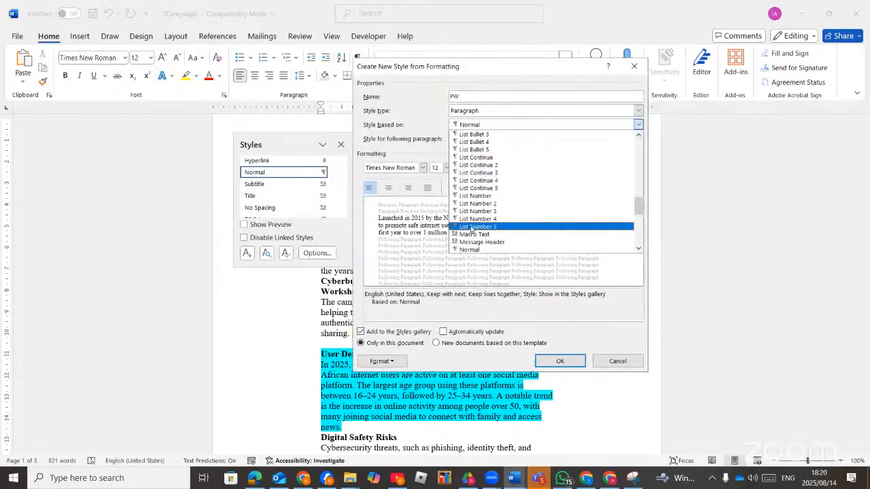
scroll(470, 230, "up", 15)
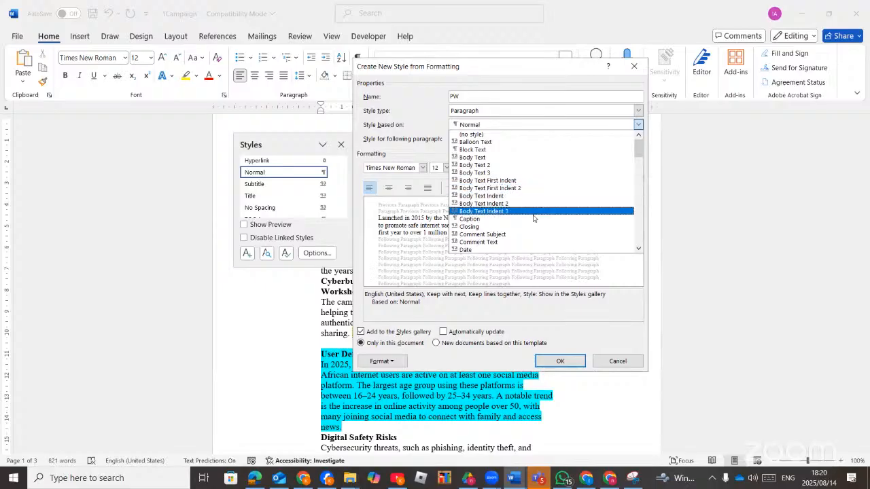
scroll(534, 224, "down", 3)
scroll(534, 224, "up", 1)
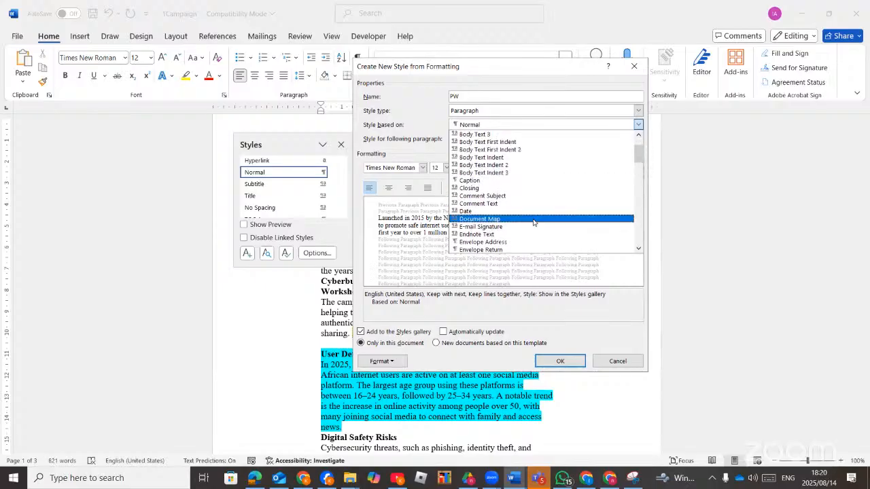
scroll(533, 222, "up", 2)
scroll(533, 222, "down", 5)
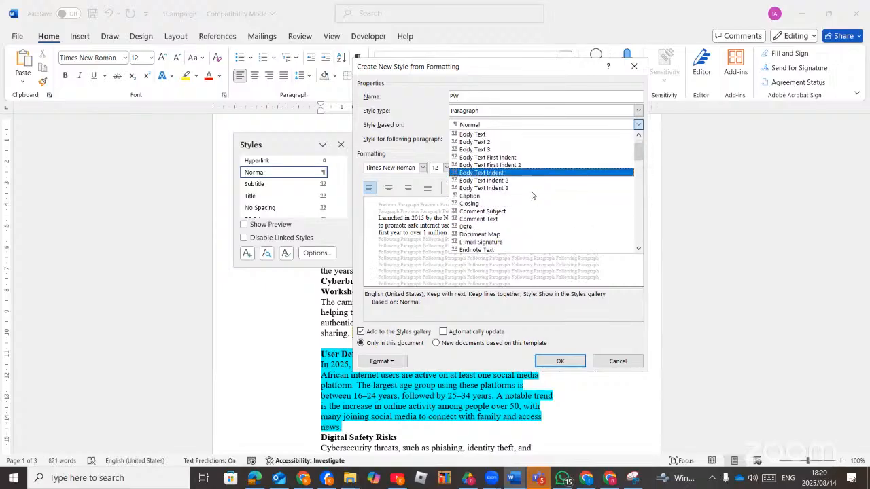
scroll(532, 196, "down", 2)
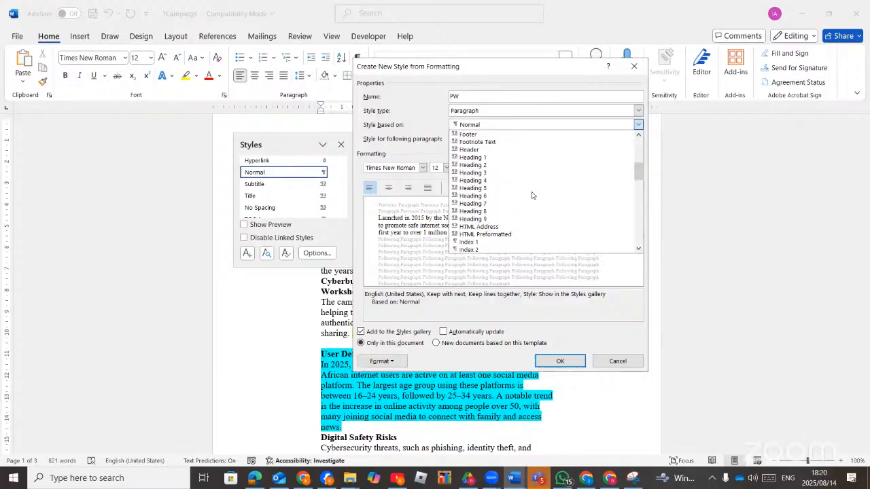
left_click(487, 174)
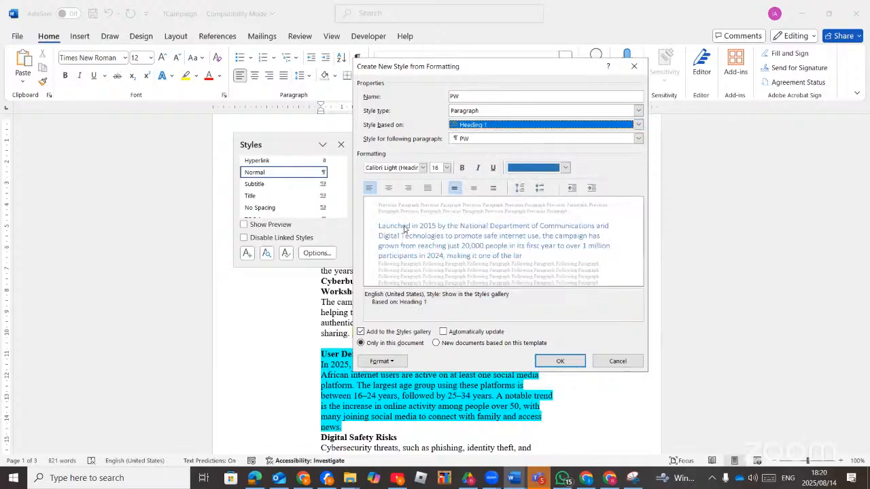
left_click(257, 477)
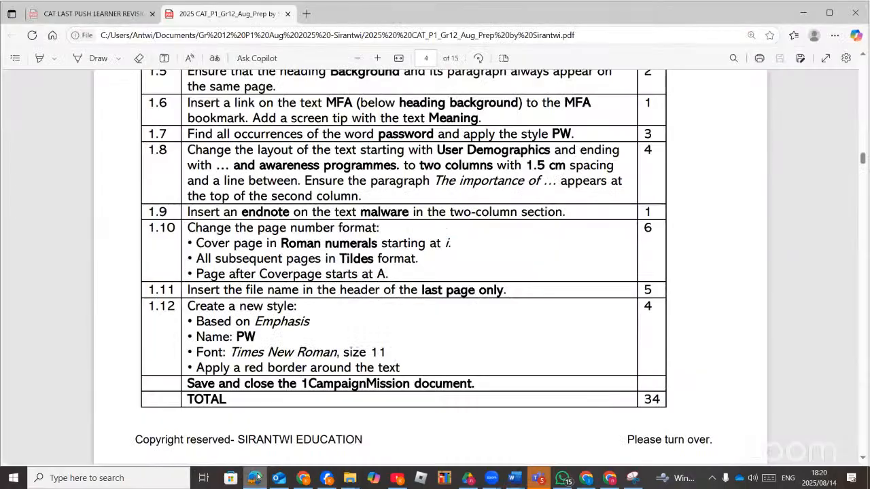
left_click(257, 478)
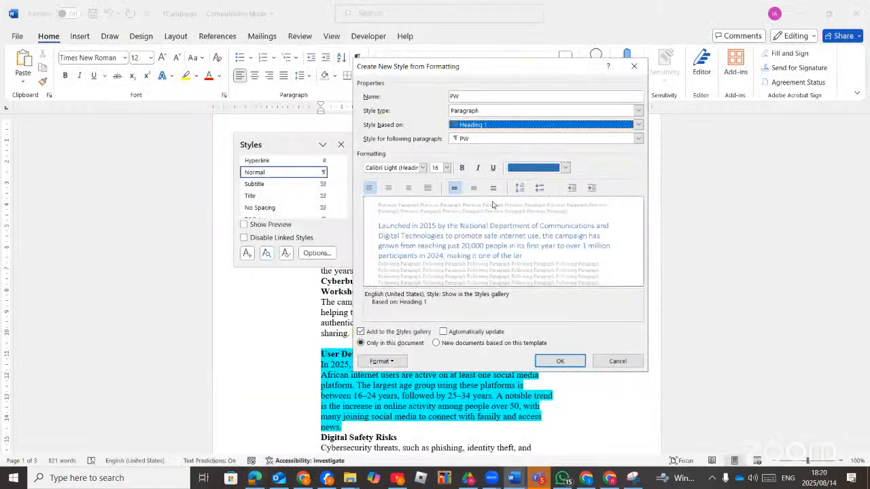
Set the PW style's font to Times New Roman at 11 pt.
left_click(423, 168)
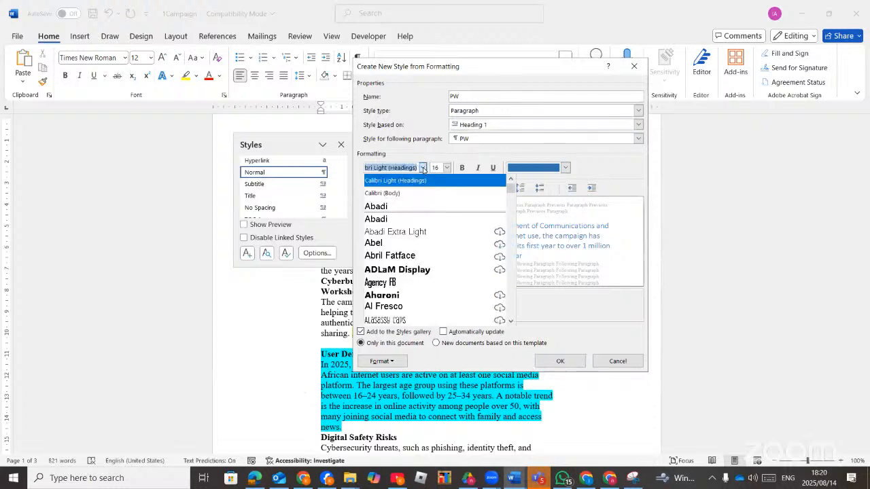
type("Times New Roman")
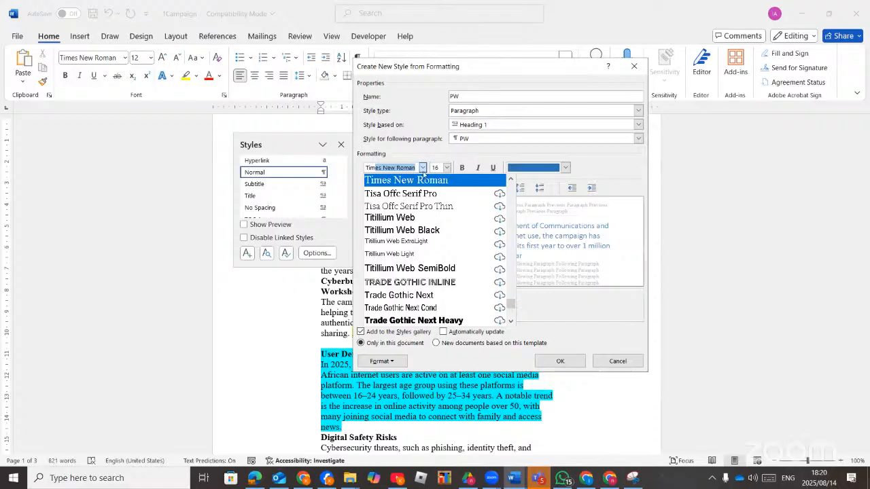
left_click(428, 181)
left_click(446, 168)
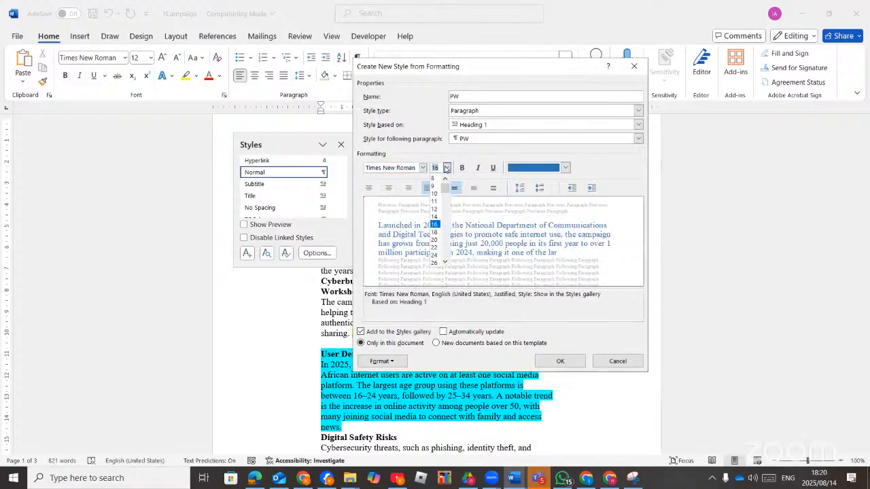
left_click(434, 201)
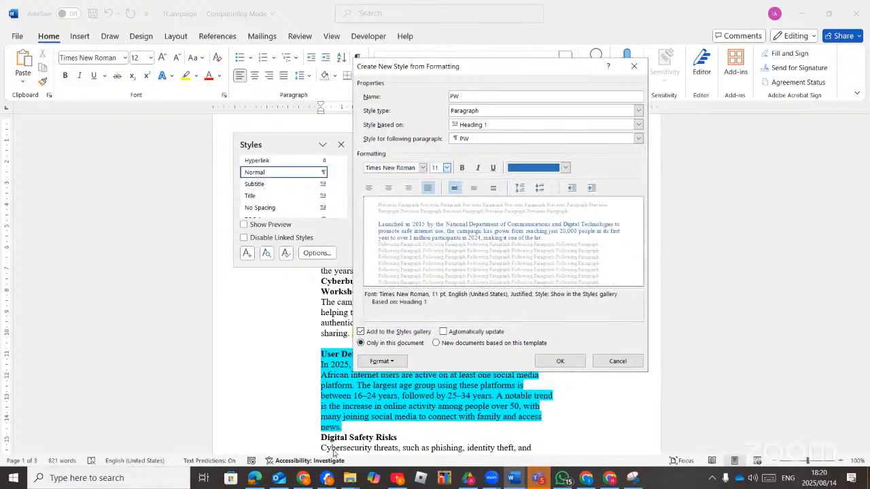
left_click(255, 480)
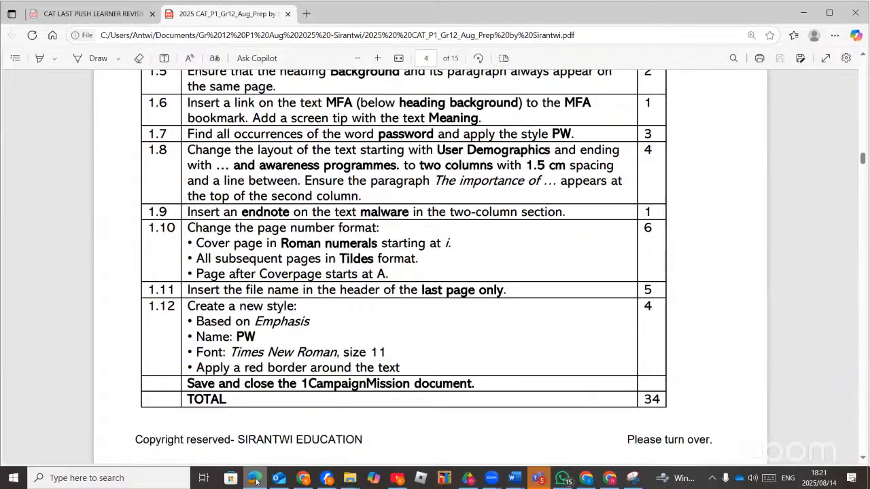
left_click(255, 480)
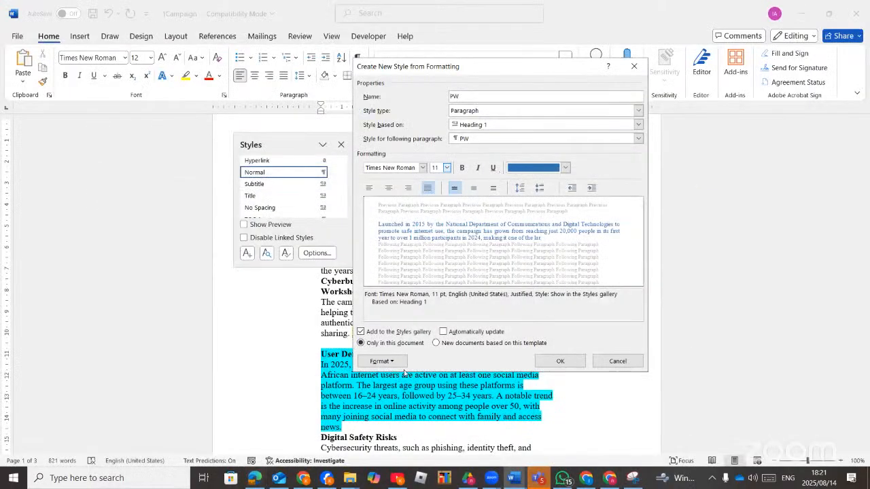
Give the PW style a red 2¼ pt border on the top, bottom, left and right.
left_click(395, 363)
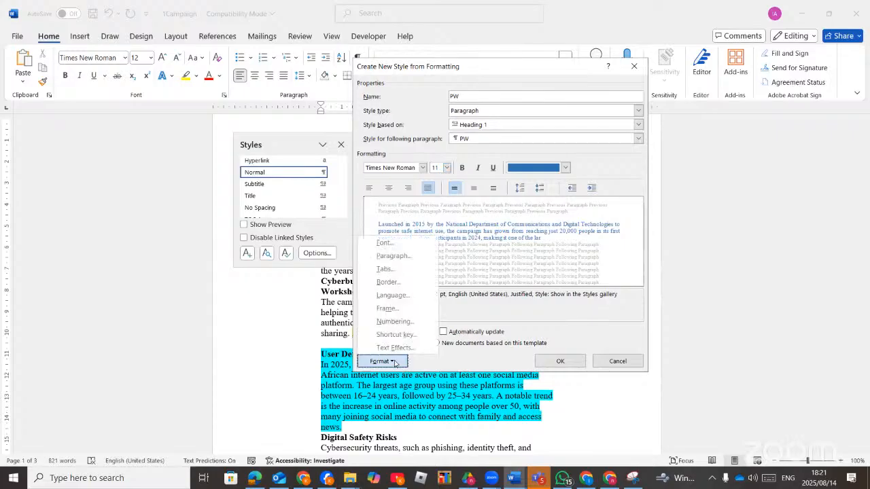
left_click(388, 282)
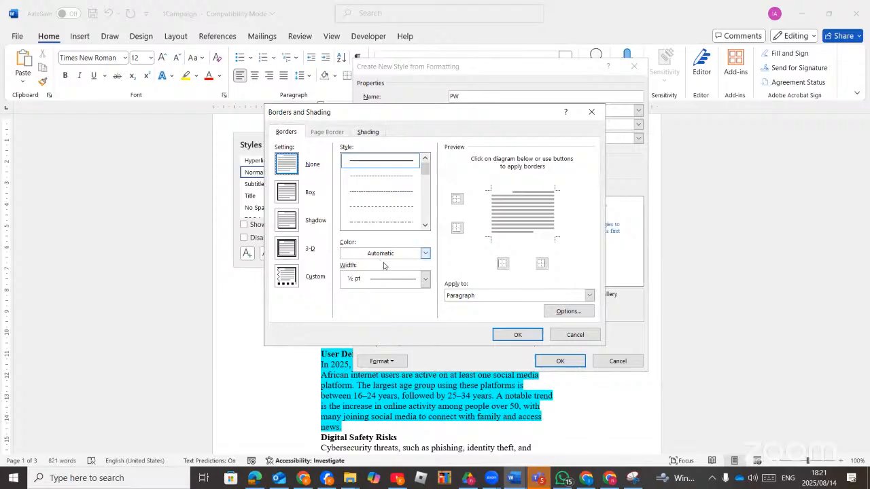
left_click(425, 252)
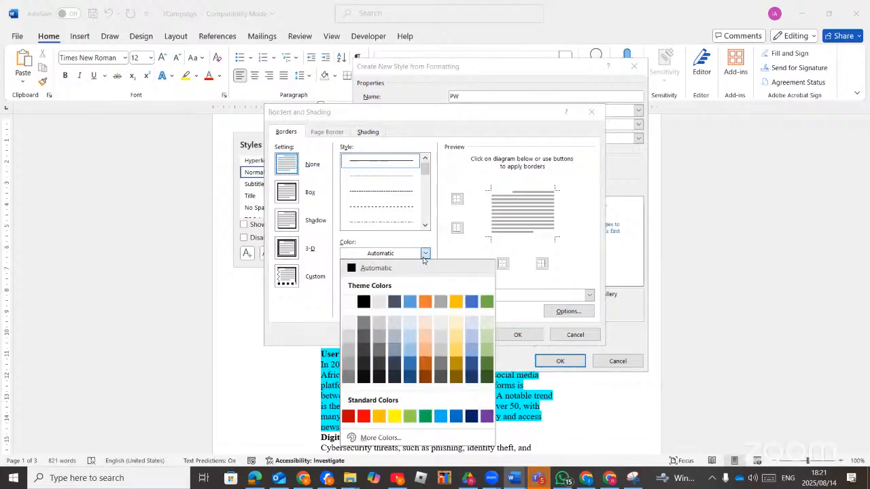
left_click(360, 414)
left_click(424, 278)
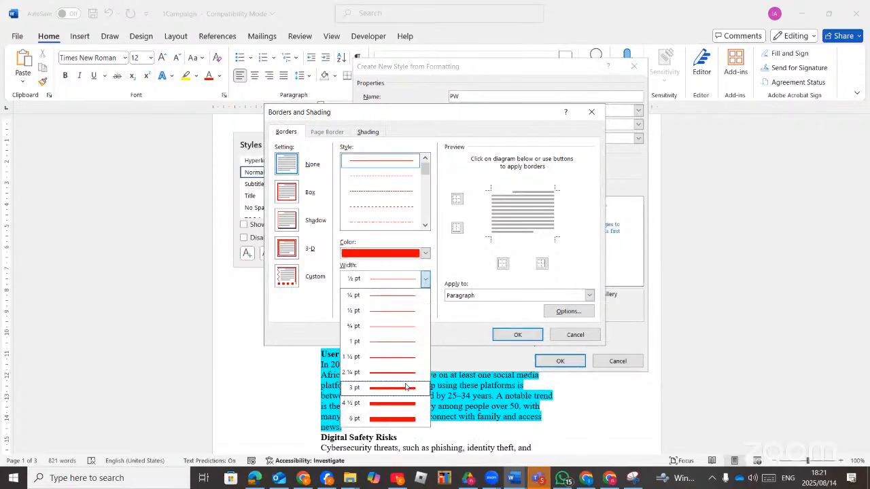
left_click(401, 373)
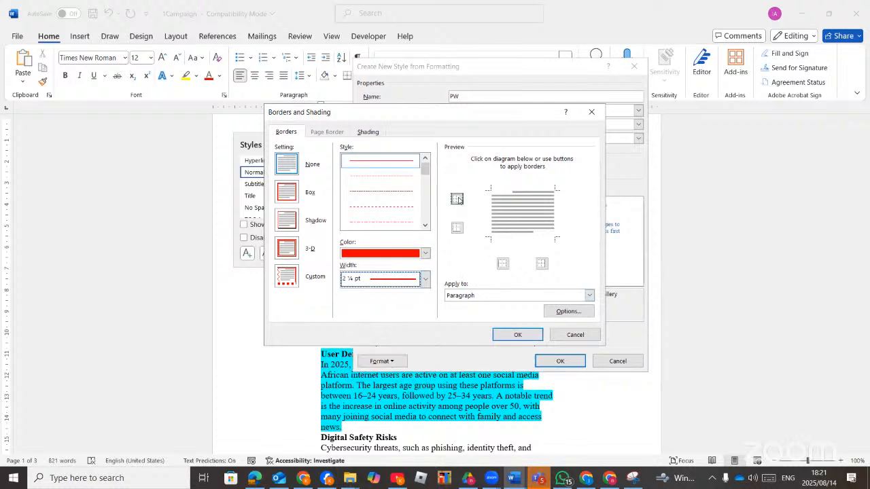
left_click(457, 199)
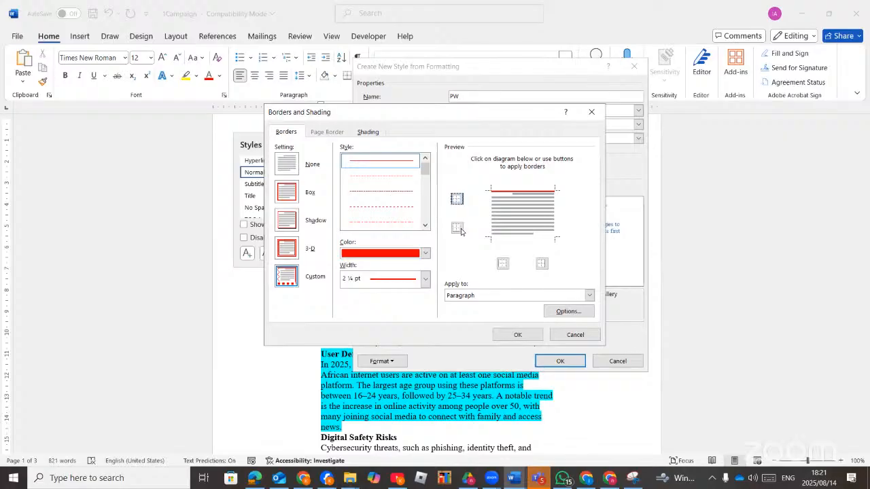
left_click(458, 229)
left_click(504, 264)
left_click(542, 264)
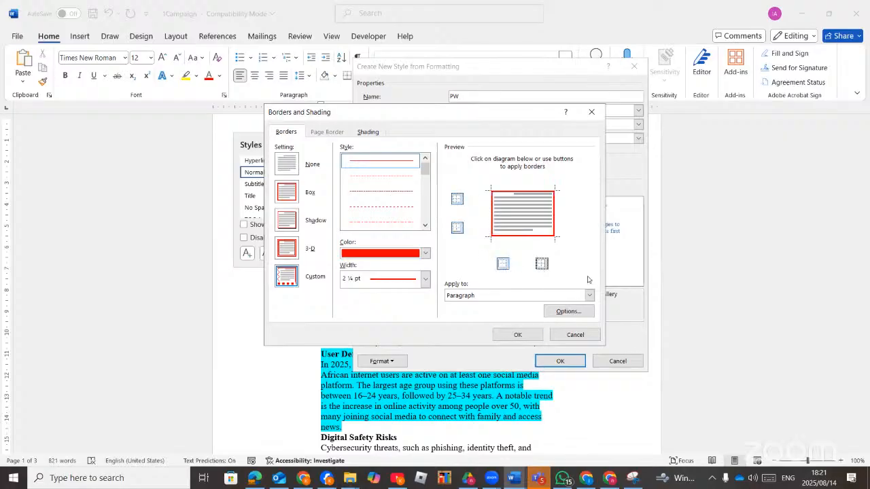
left_click(522, 334)
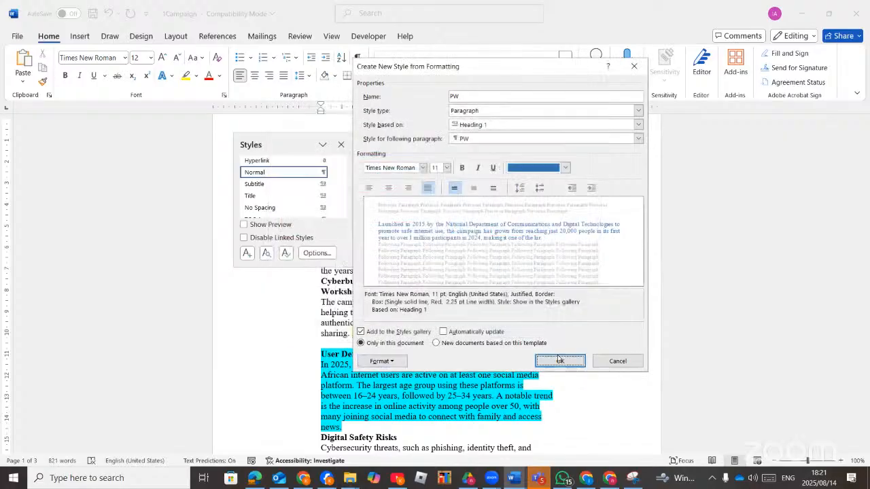
Save the PW style, close the Styles pane and confirm PW appears in the gallery.
left_click(559, 360)
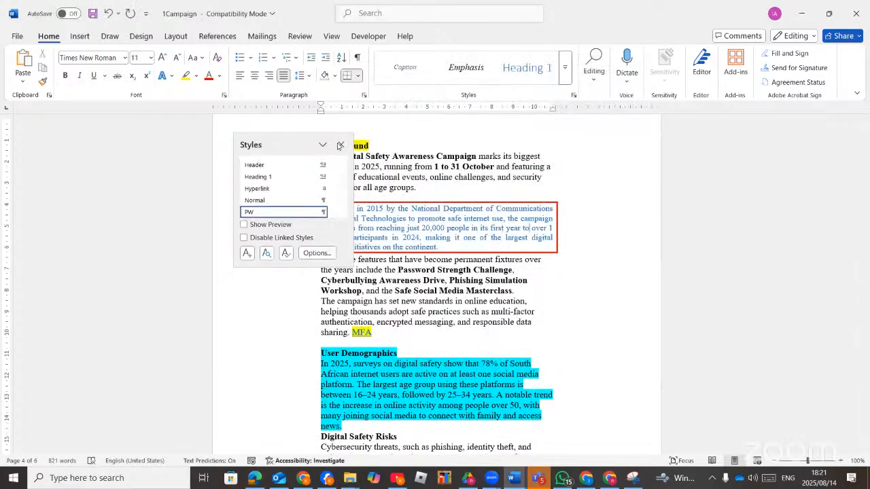
left_click(340, 144)
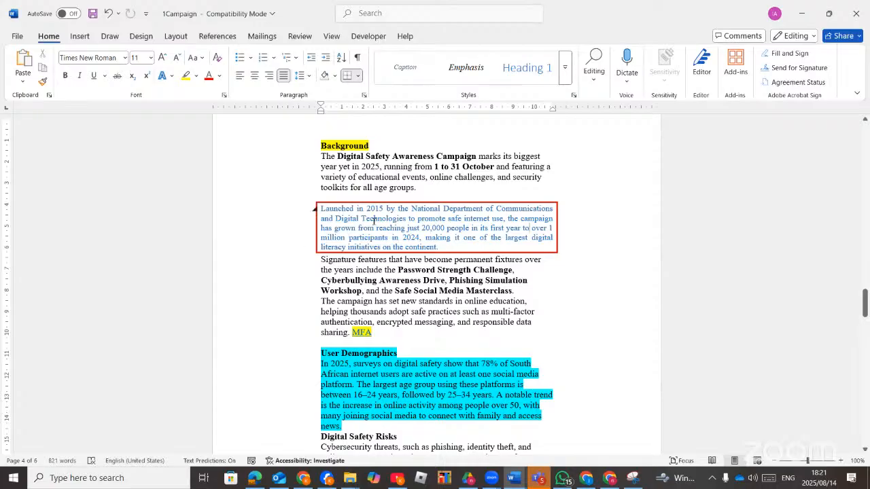
left_click(564, 67)
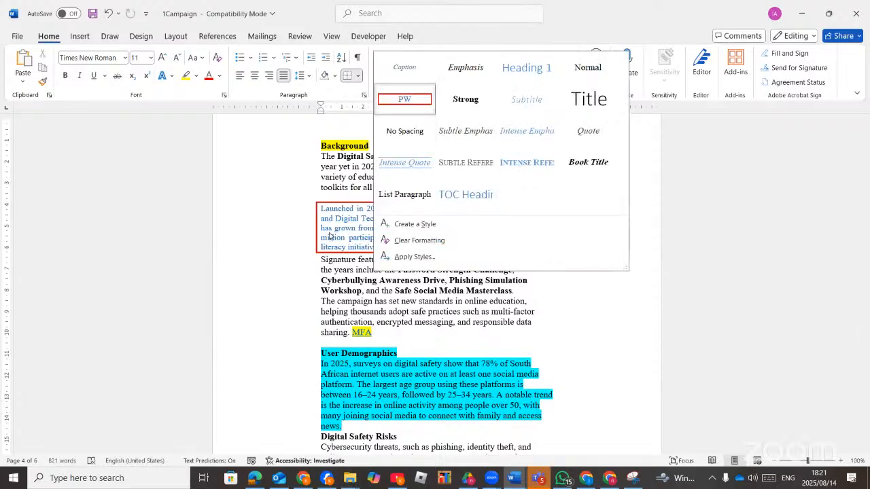
left_click(347, 304)
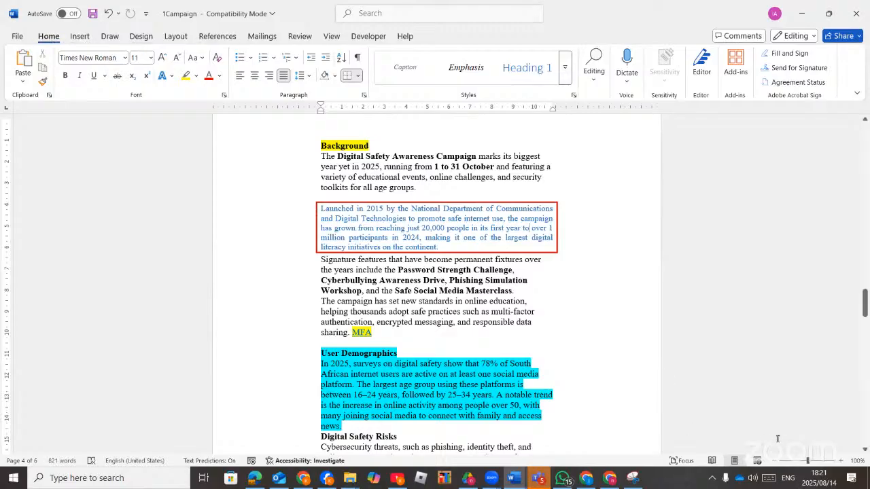
Open Replace via the command search, enter Password as the search text and expand More options.
left_click(594, 70)
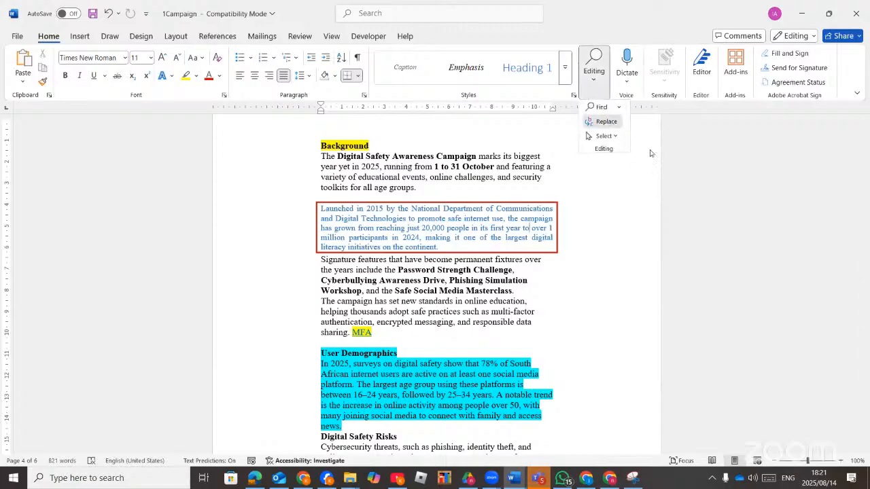
left_click(604, 120)
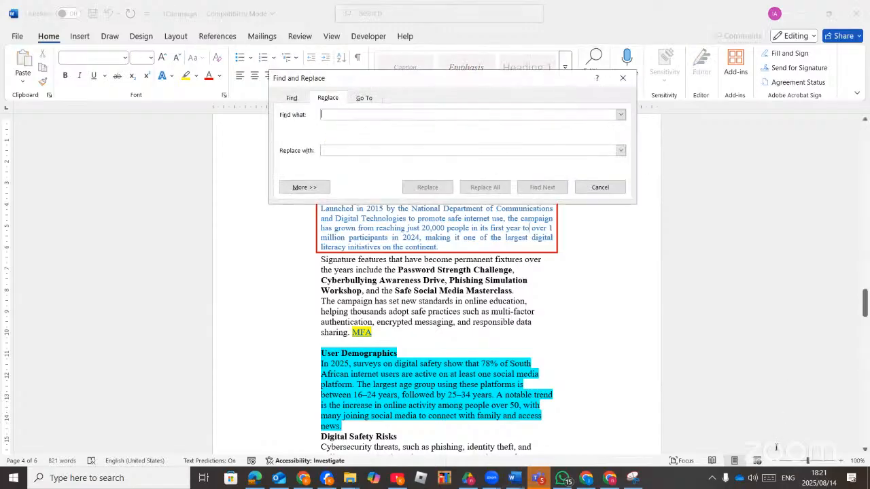
left_click(598, 188)
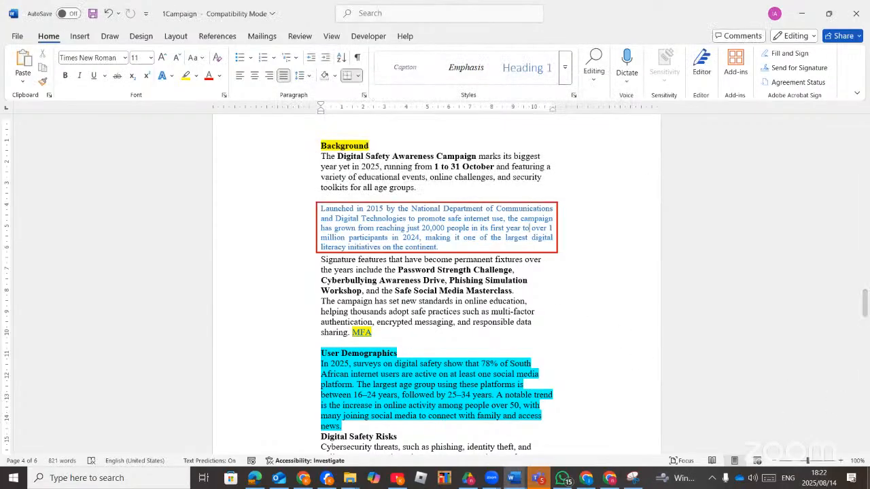
left_click(814, 464)
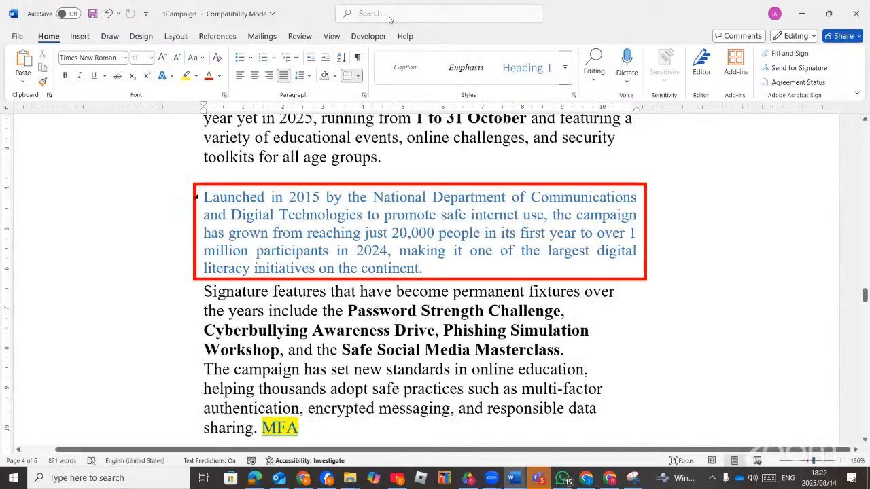
left_click(389, 13)
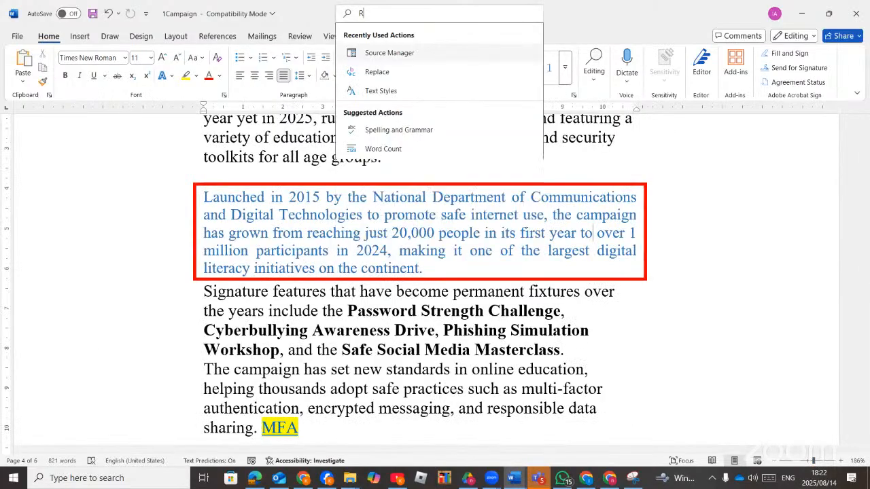
type("REPL")
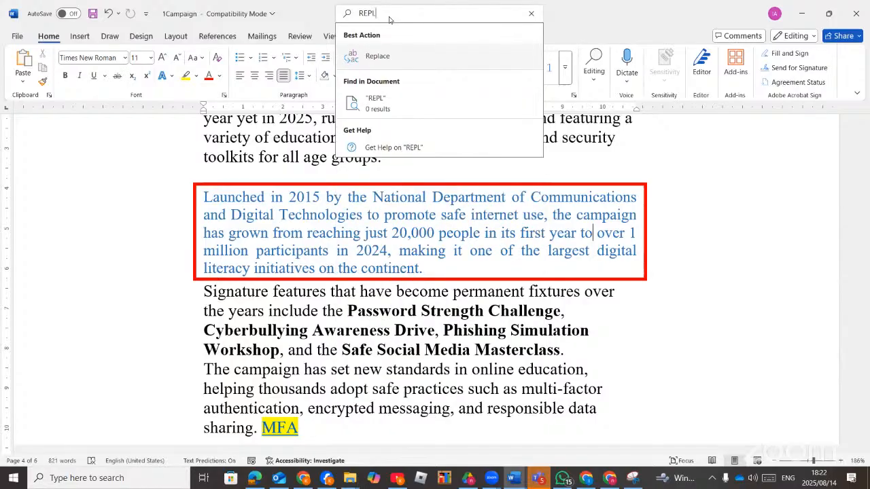
left_click(377, 57)
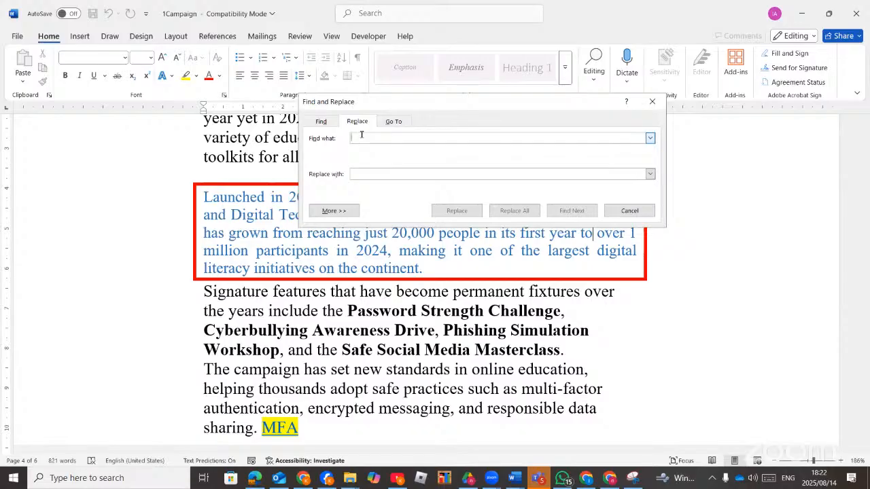
type("Password")
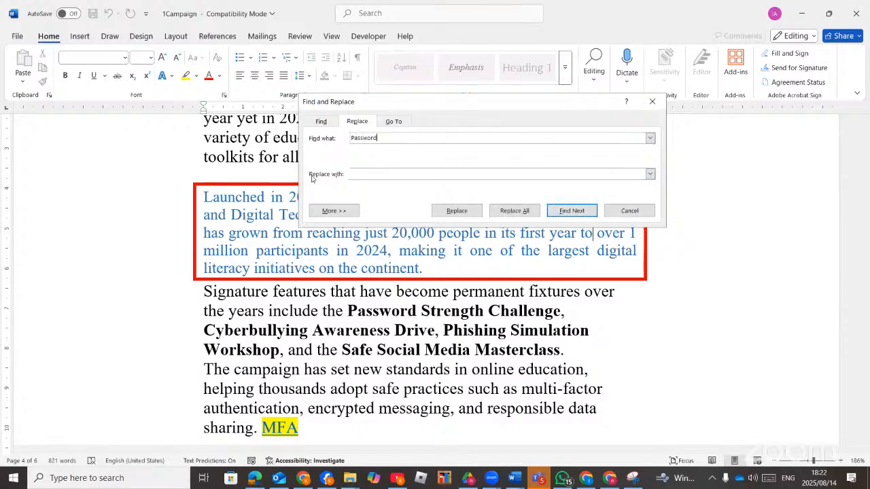
left_click(367, 174)
left_click(337, 211)
left_click(362, 171)
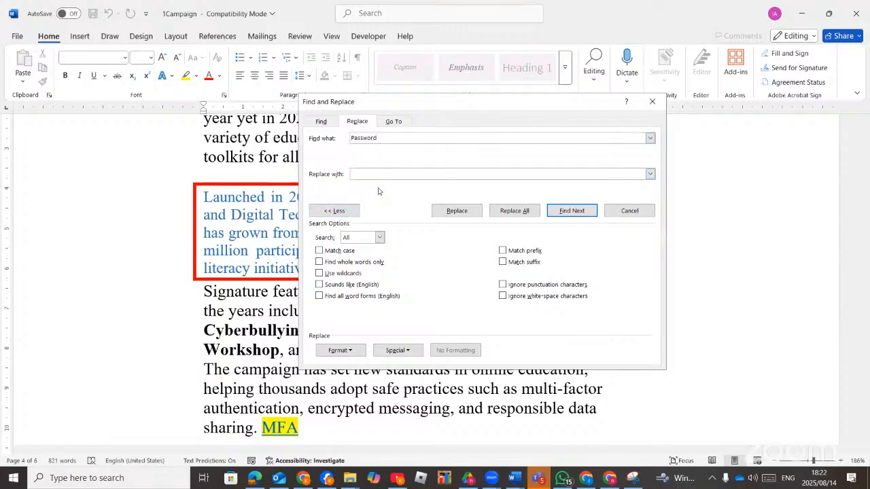
Open the Format > Style options for the replacement and scroll the Replace Style list.
left_click(352, 355)
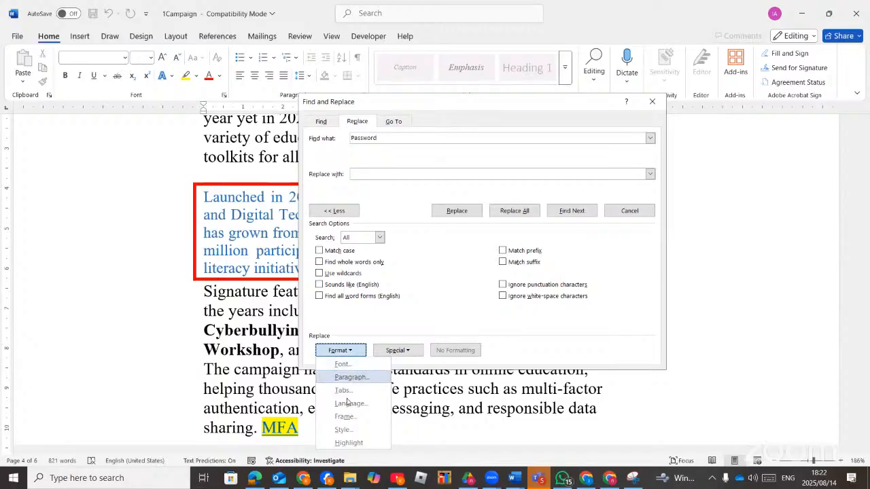
left_click(345, 429)
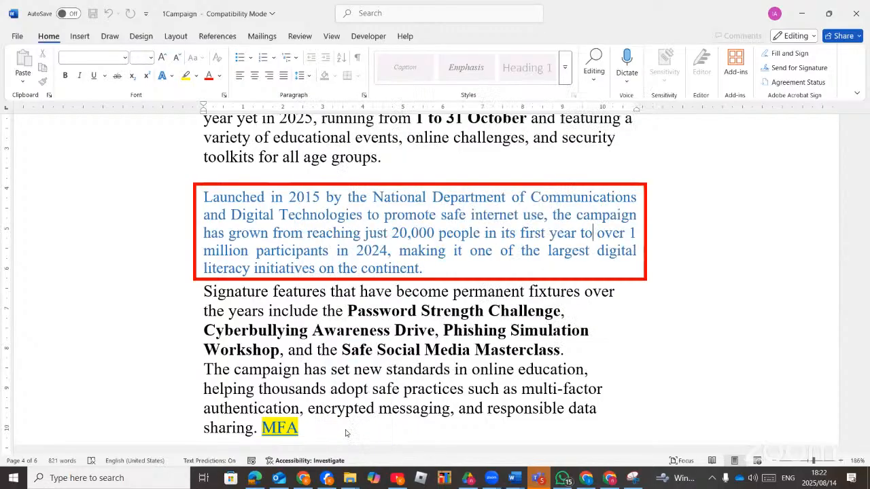
left_click(500, 220)
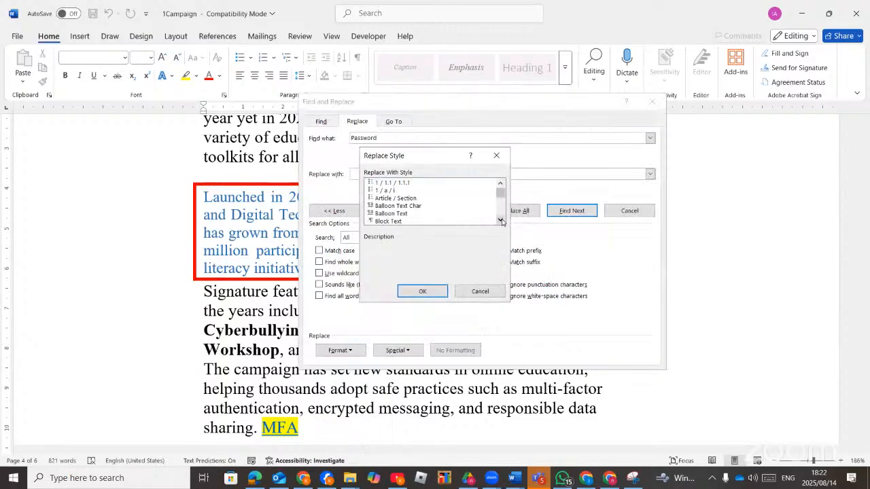
left_click(500, 221)
left_click(500, 220)
left_click(500, 220)
left_click(500, 220)
left_click(501, 221)
left_click(501, 221)
left_click(502, 221)
left_click(501, 221)
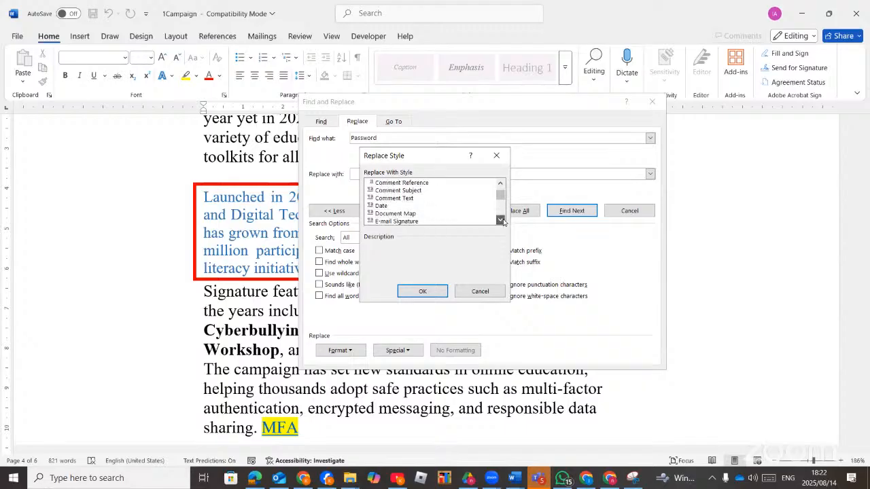
left_click(501, 221)
left_click(501, 221)
left_click(502, 221)
left_click(502, 220)
left_click(502, 220)
left_click(502, 221)
left_click(502, 220)
left_click(502, 220)
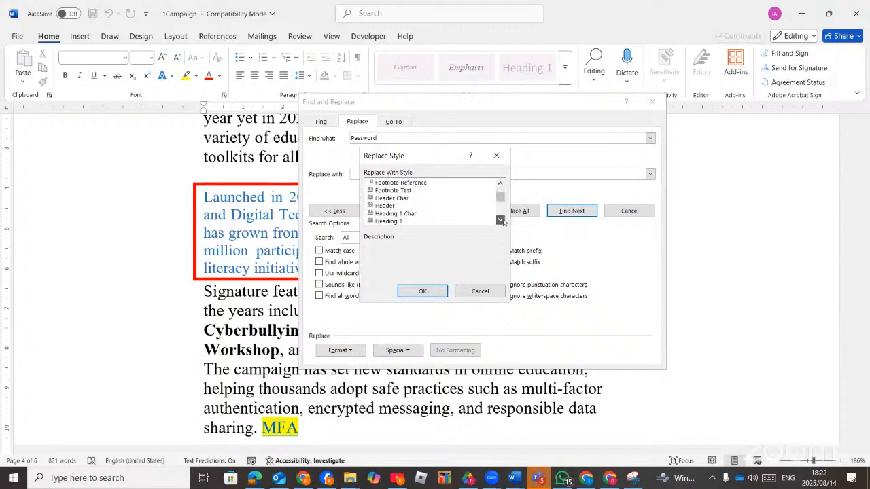
left_click(502, 220)
left_click(502, 220)
left_click(502, 220)
left_click(502, 221)
left_click(502, 221)
left_click(502, 221)
left_click(502, 221)
left_click(502, 220)
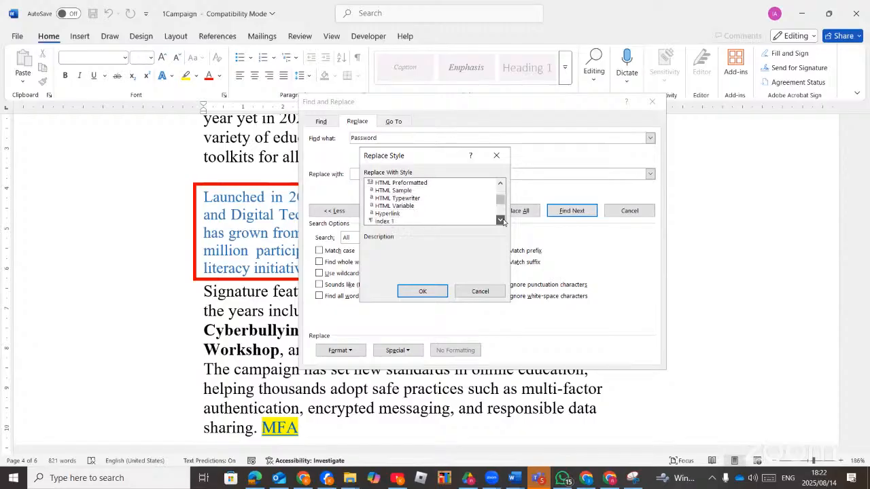
left_click(503, 221)
left_click(502, 221)
left_click(502, 220)
left_click(502, 221)
left_click(502, 221)
left_click(502, 221)
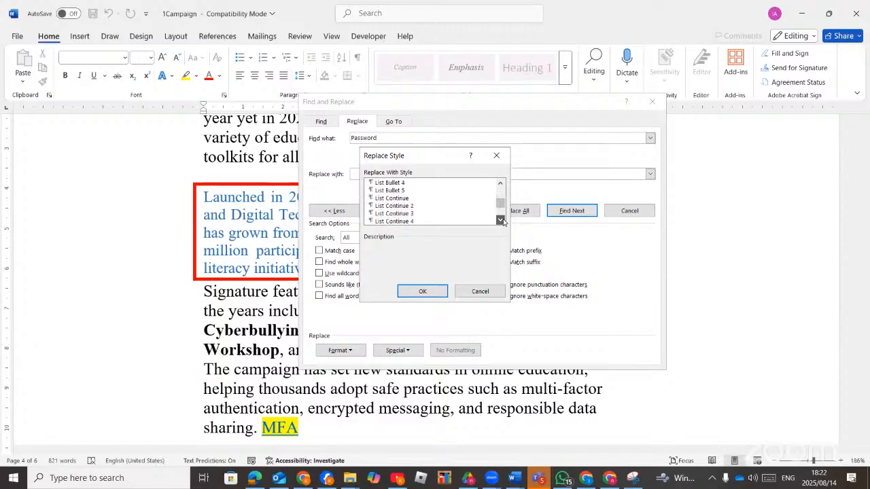
left_click(502, 221)
left_click(502, 221)
left_click(502, 221)
left_click(502, 221)
left_click(502, 221)
left_click(502, 221)
left_click(503, 221)
left_click(503, 221)
left_click(502, 221)
left_click(502, 220)
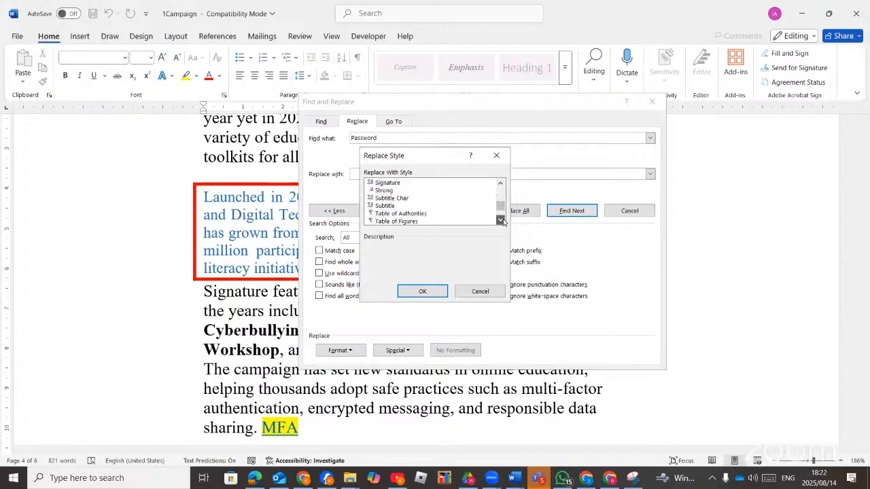
left_click(502, 221)
left_click(503, 221)
left_click(502, 221)
left_click(502, 220)
left_click(502, 220)
left_click(502, 221)
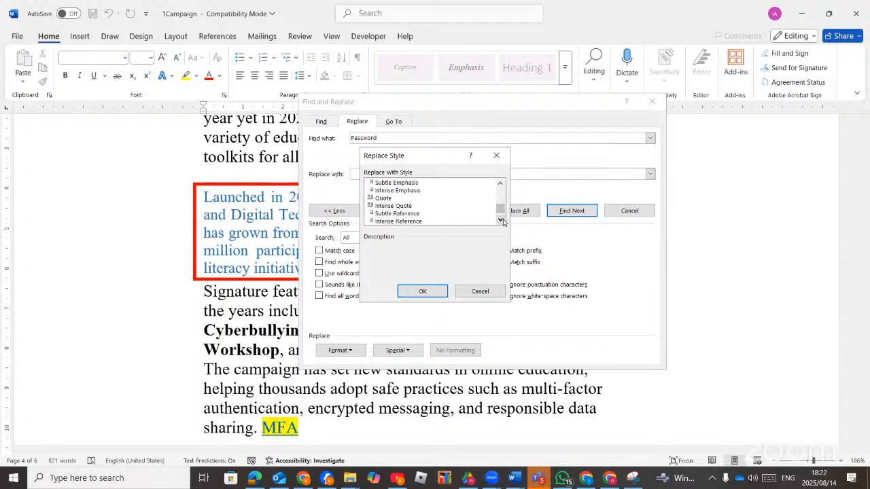
left_click(502, 221)
left_click(502, 221)
left_click(502, 221)
left_click(502, 220)
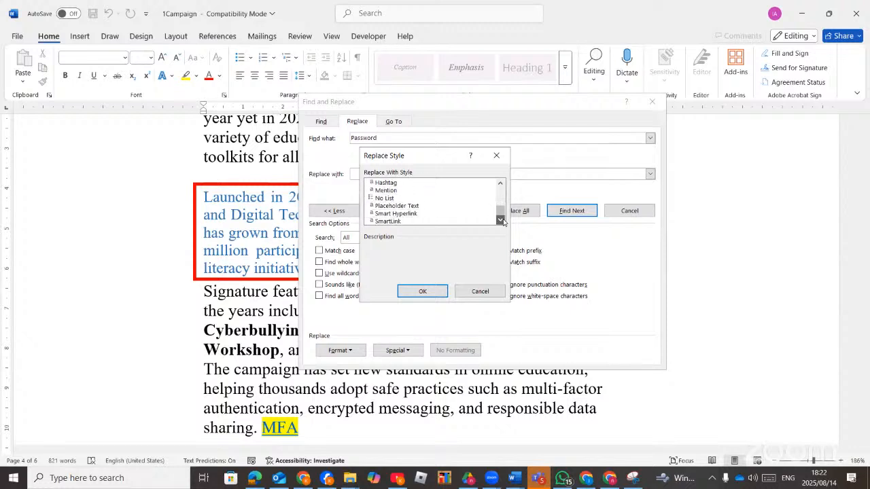
left_click_drag(500, 213, 501, 194)
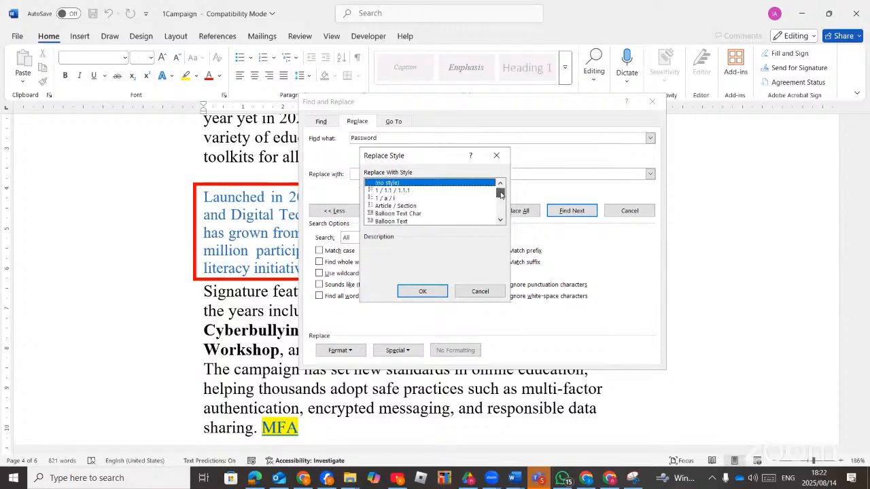
Pick PW in the Replace Style list and confirm it as the replacement format.
left_click(417, 216)
scroll(417, 218, "down", 6)
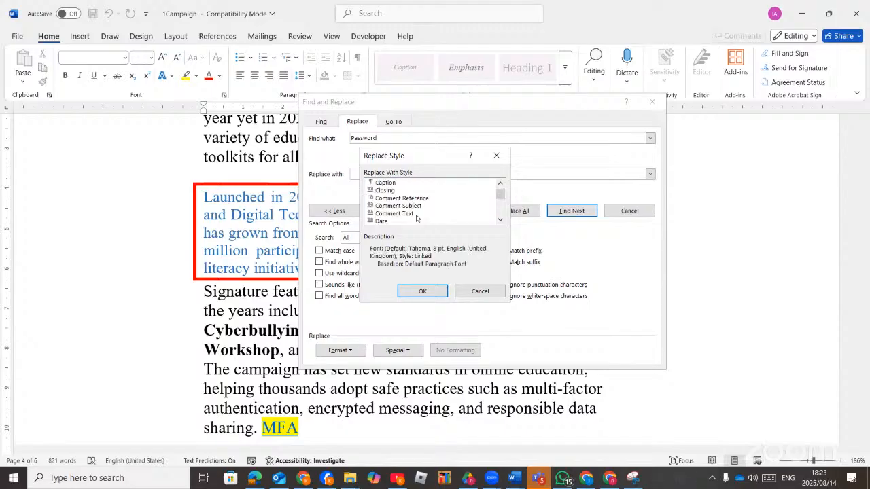
scroll(417, 217, "down", 3)
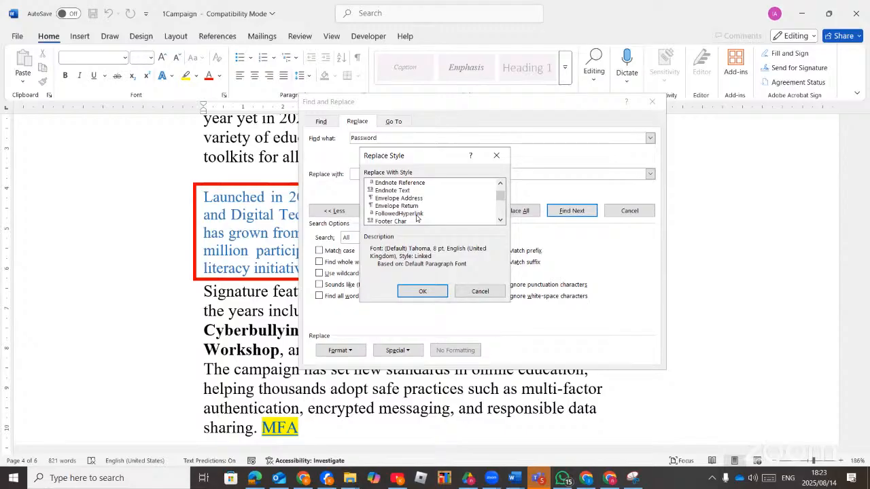
scroll(418, 218, "up", 1)
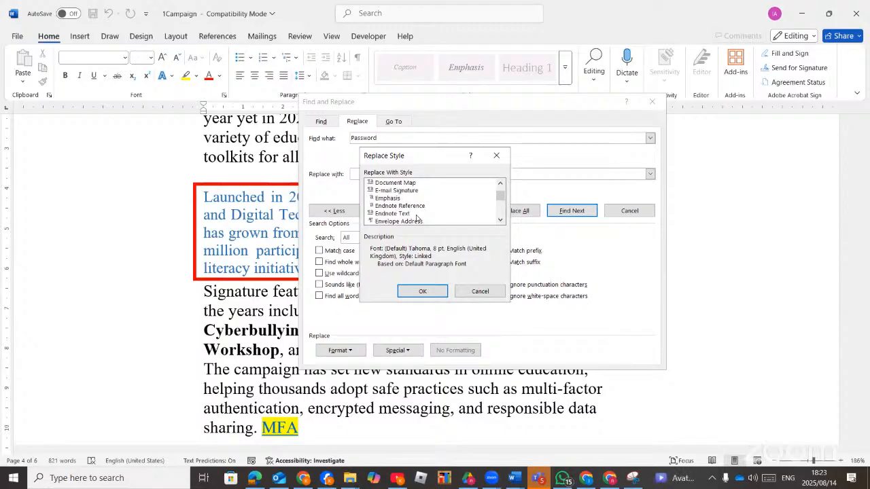
scroll(418, 217, "down", 4)
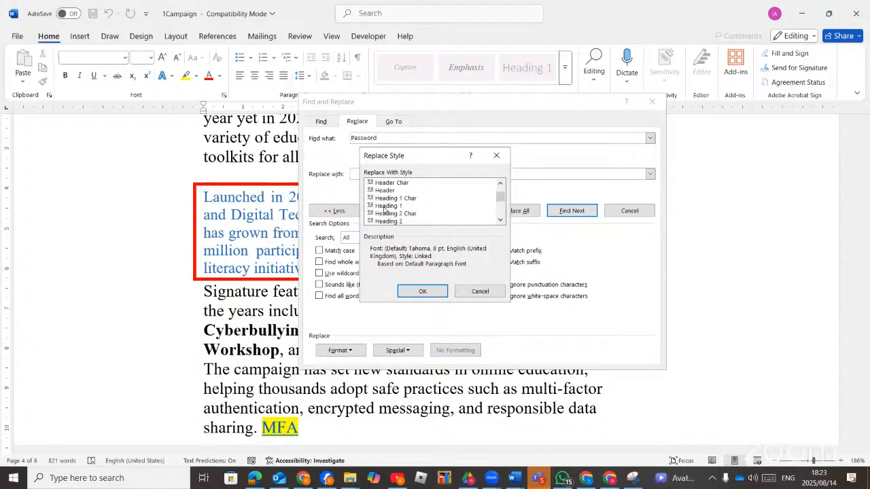
scroll(385, 209, "down", 10)
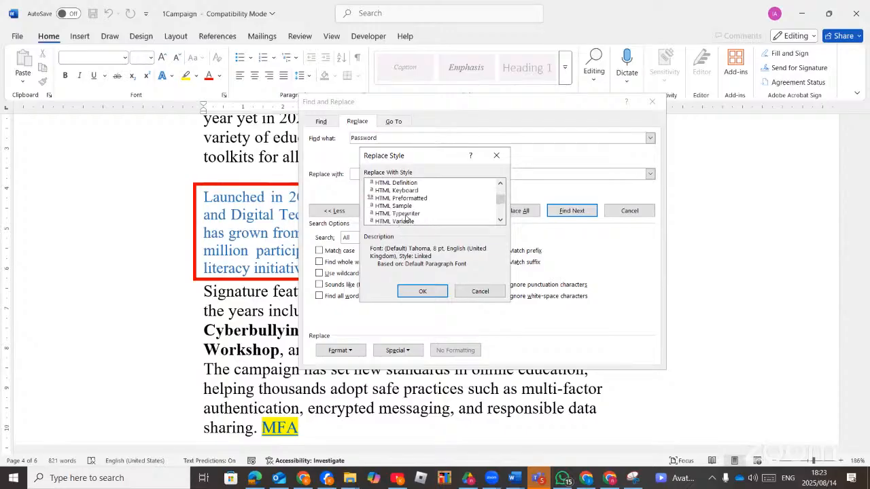
scroll(406, 218, "down", 8)
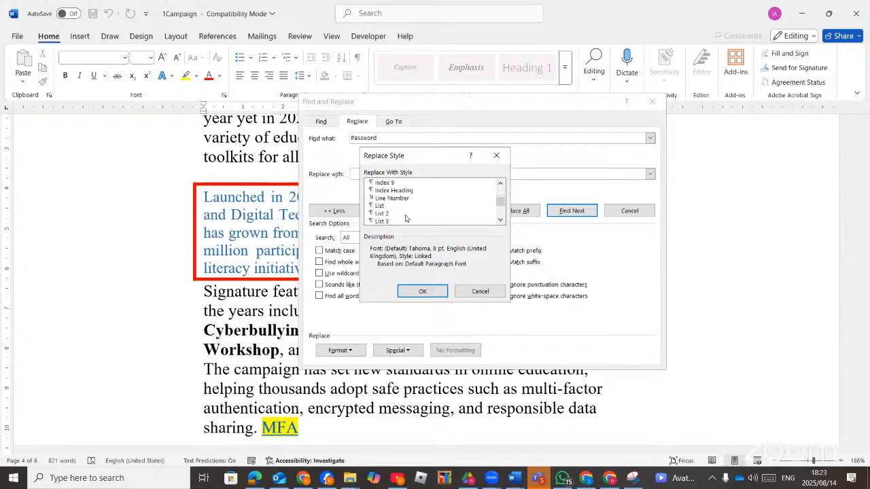
scroll(406, 216, "down", 8)
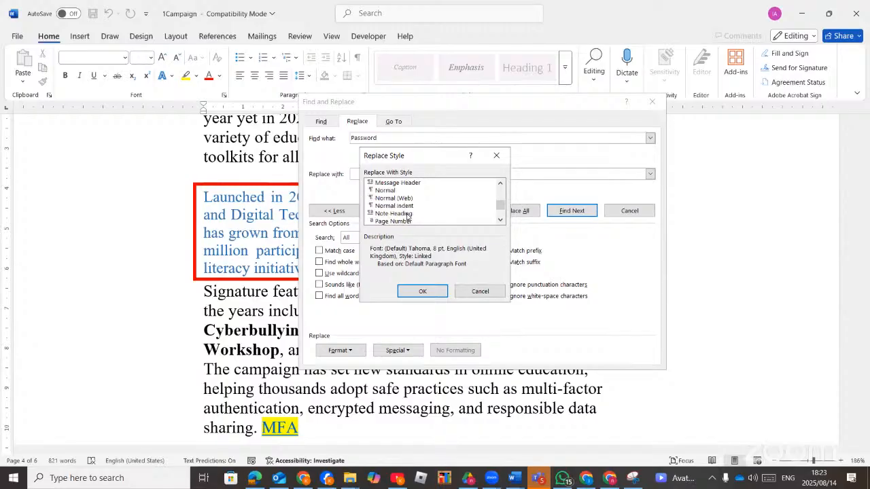
scroll(407, 217, "down", 1)
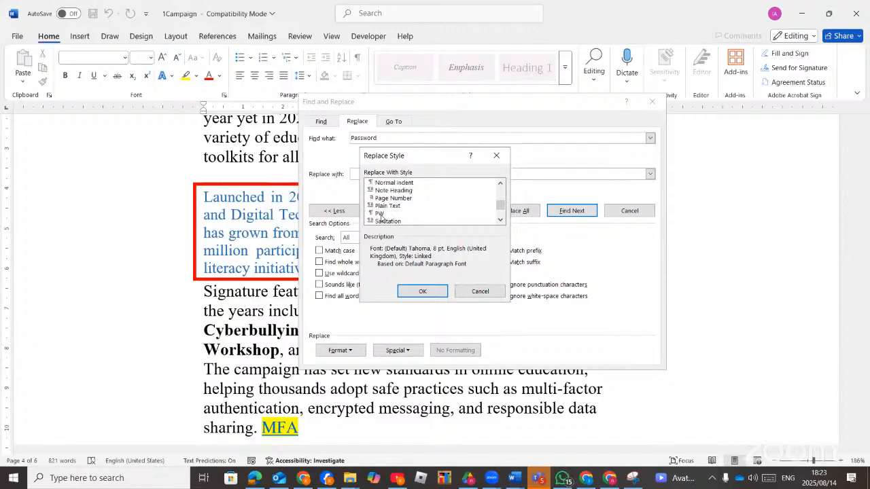
left_click(408, 214)
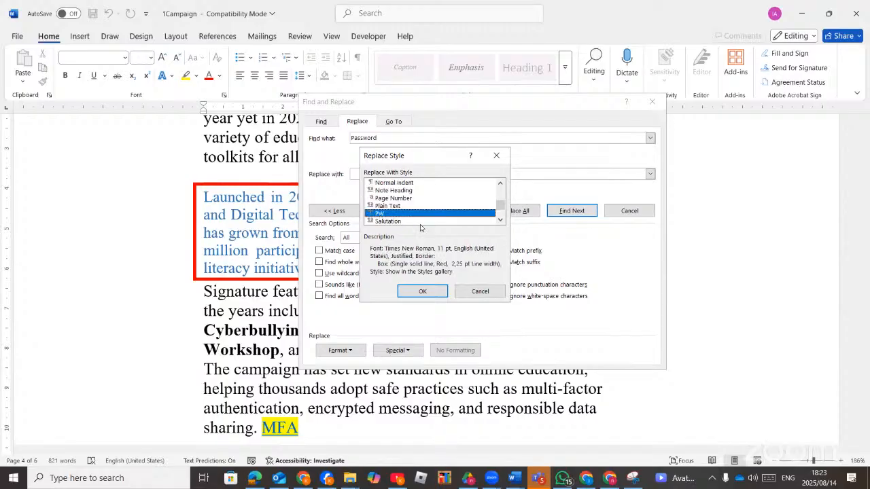
left_click(422, 291)
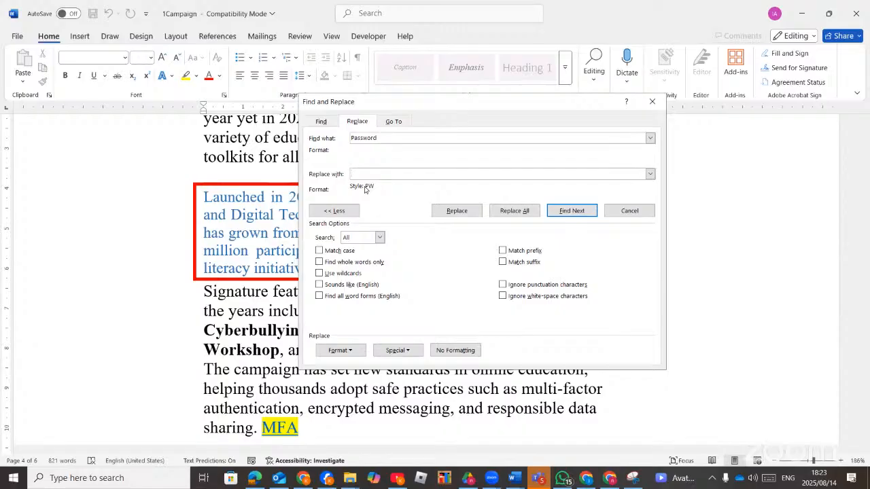
Replace all 4 Password matches with the PW style, then scroll through to verify.
left_click(514, 211)
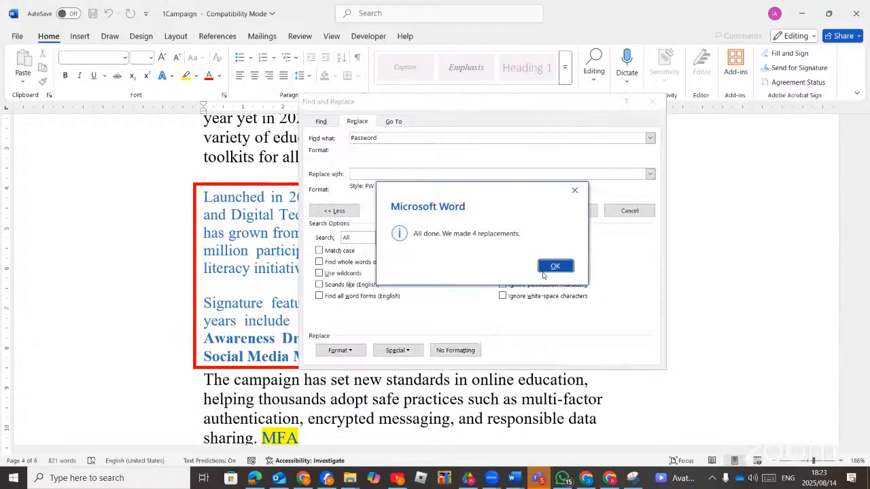
left_click(548, 270)
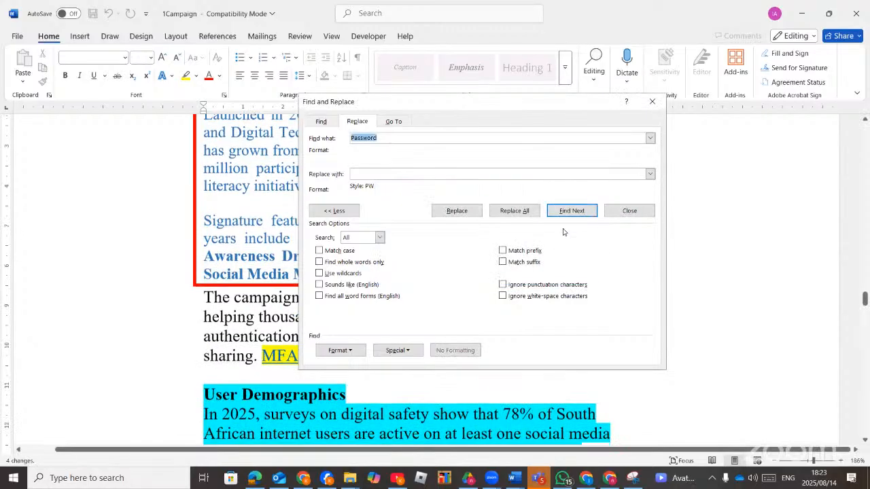
left_click(652, 102)
scroll(381, 239, "down", 6)
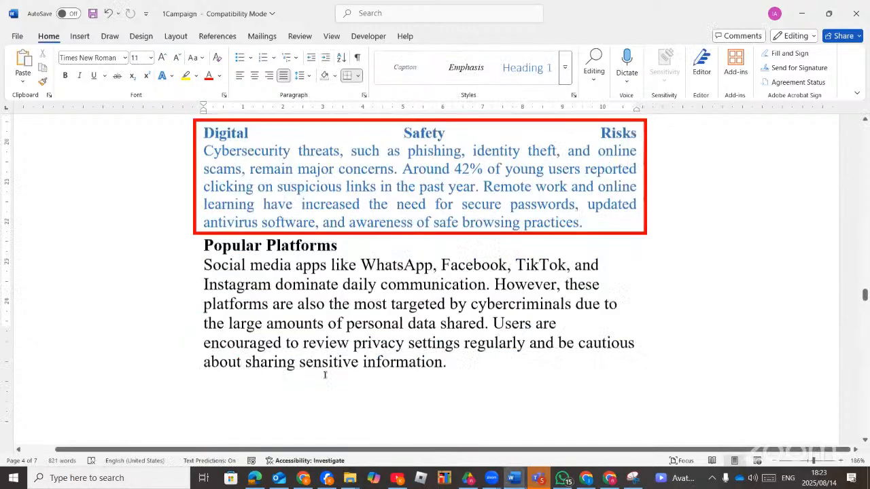
scroll(331, 374, "up", 15)
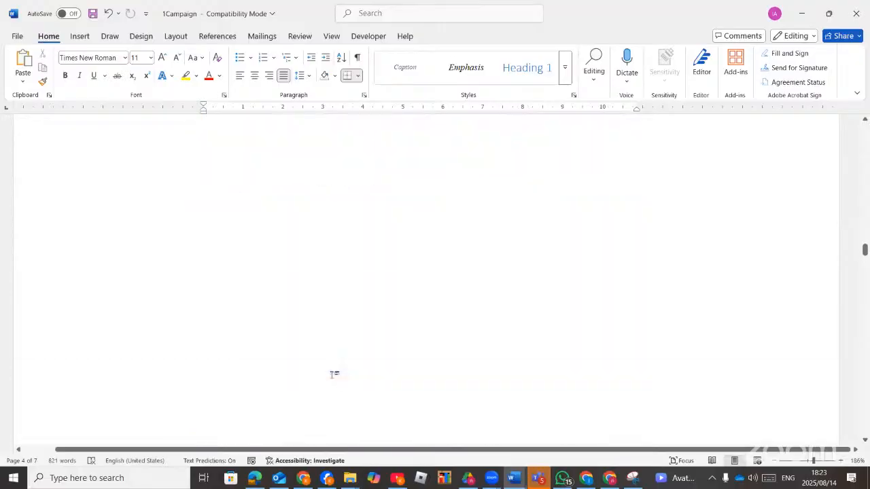
scroll(331, 375, "up", 15)
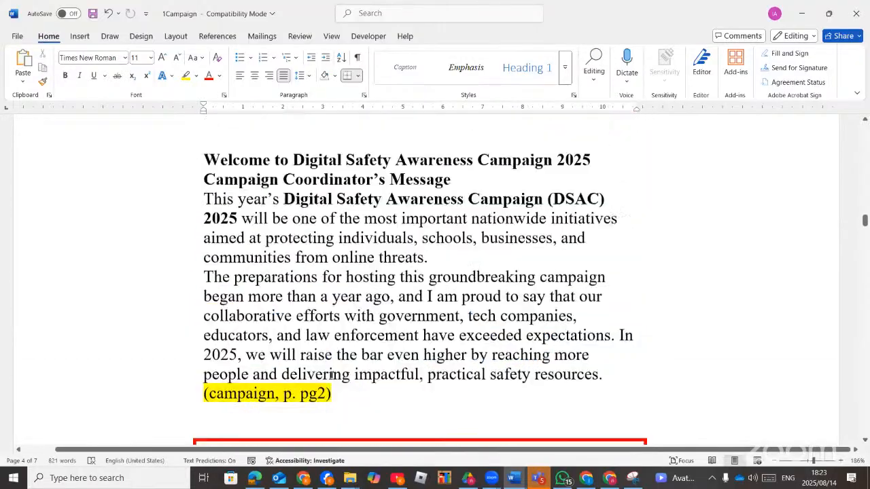
scroll(332, 374, "up", 10)
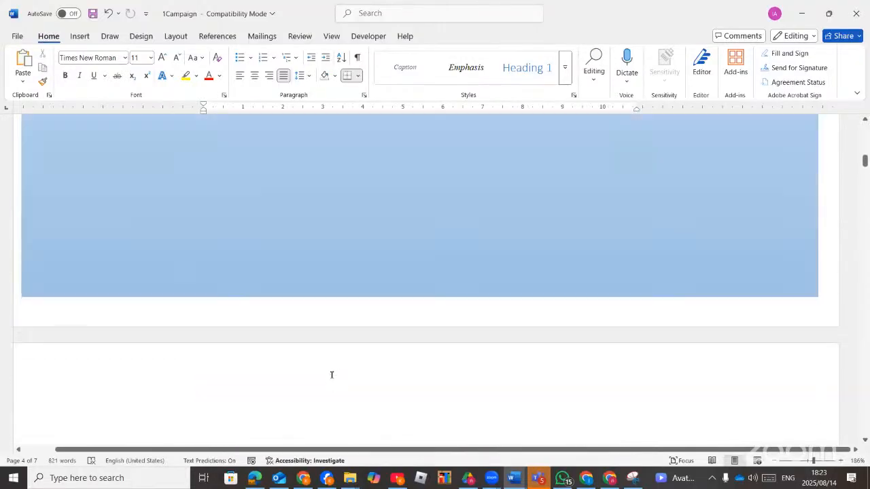
scroll(331, 374, "down", 15)
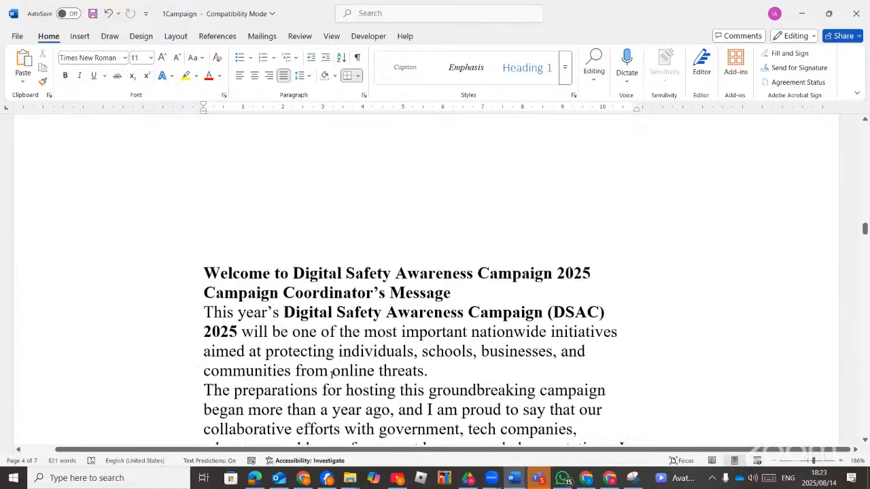
scroll(332, 374, "down", 15)
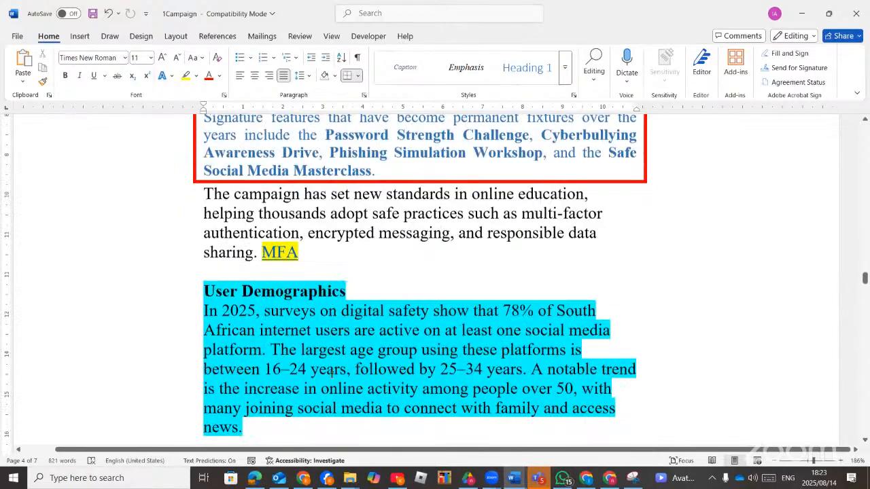
scroll(332, 374, "down", 8)
scroll(332, 374, "up", 4)
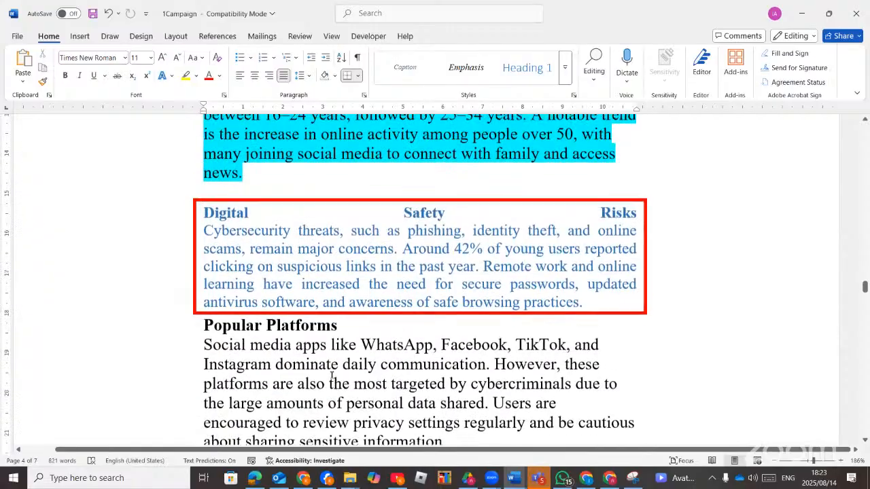
scroll(332, 375, "down", 3)
scroll(331, 375, "down", 15)
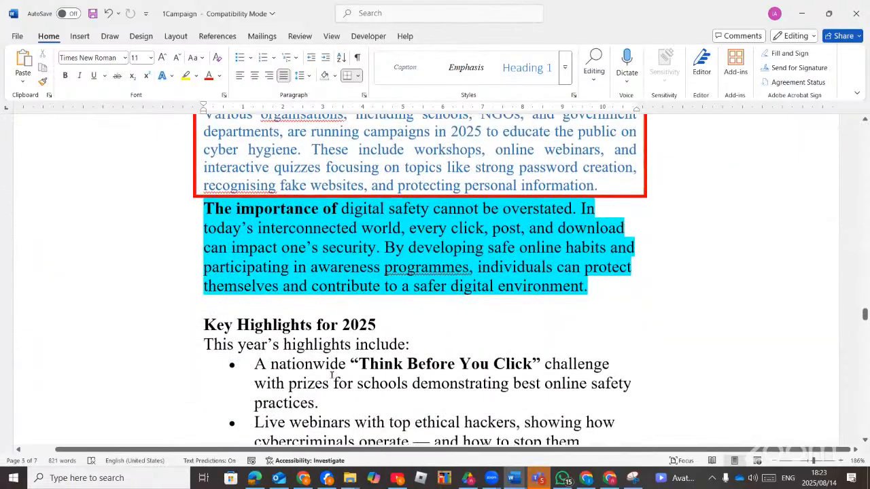
scroll(331, 375, "down", 15)
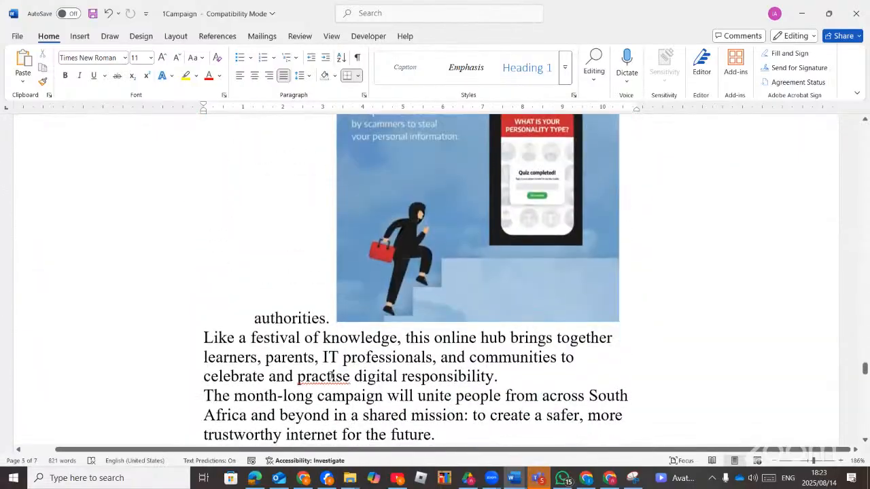
scroll(331, 375, "down", 15)
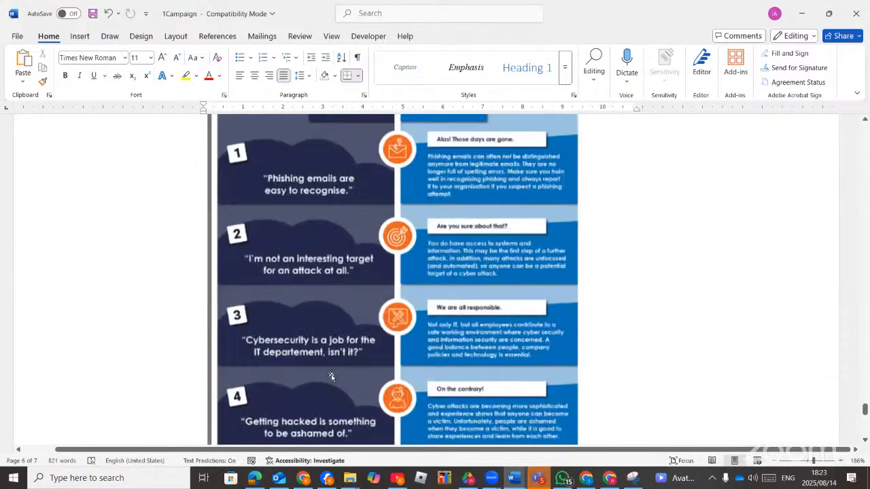
scroll(331, 375, "down", 2)
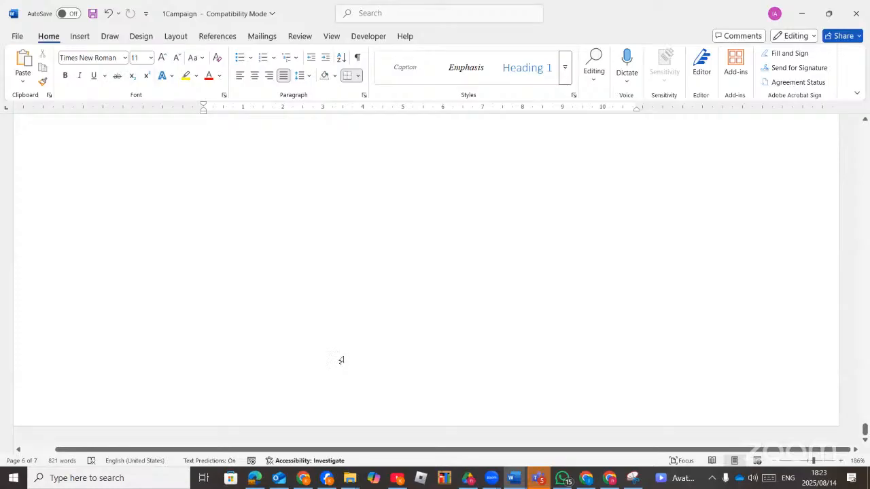
Search the document for 'pass', place the cursor in Password, then view the question paper PDF.
key("ctrl+f")
type("pa")
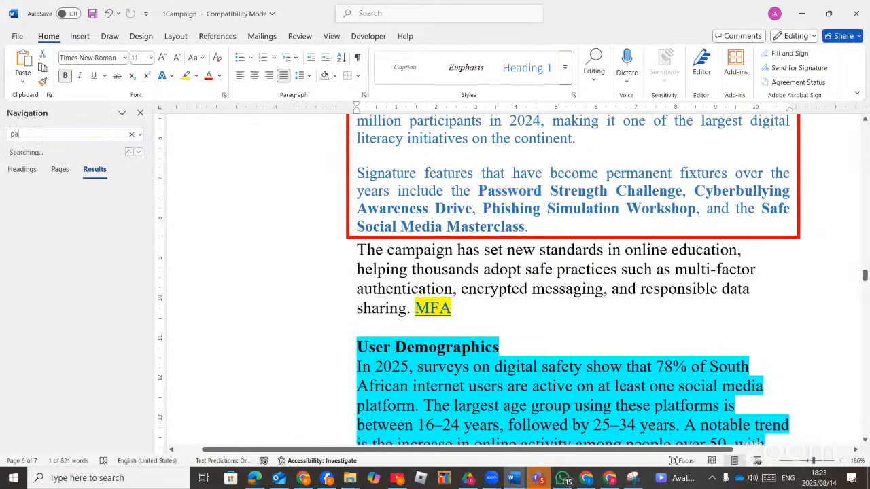
type("ss")
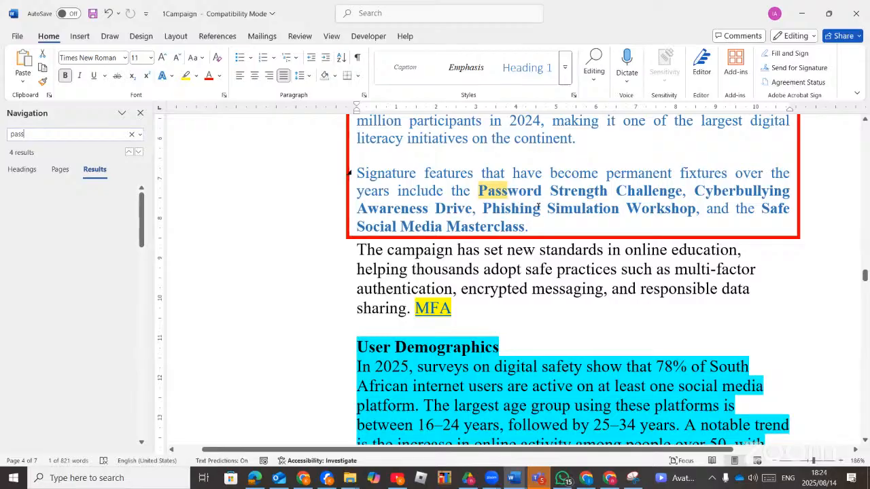
left_click(558, 271)
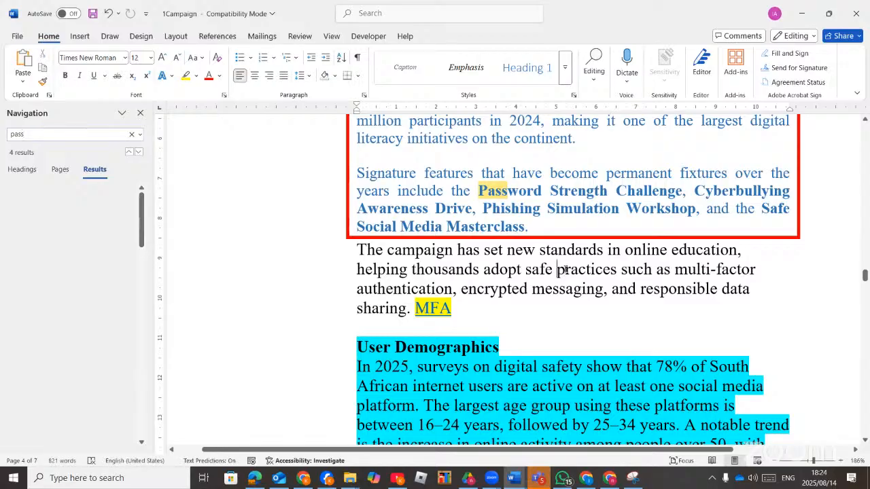
left_click(514, 191)
left_click(565, 68)
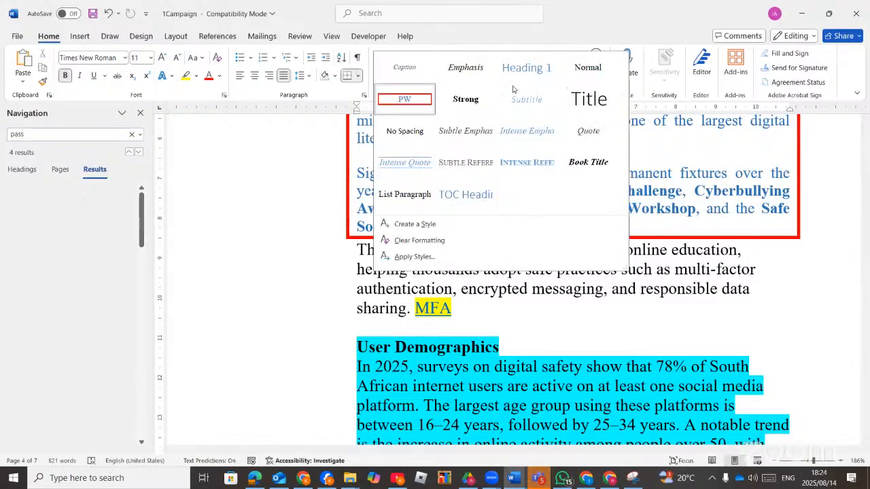
left_click(580, 318)
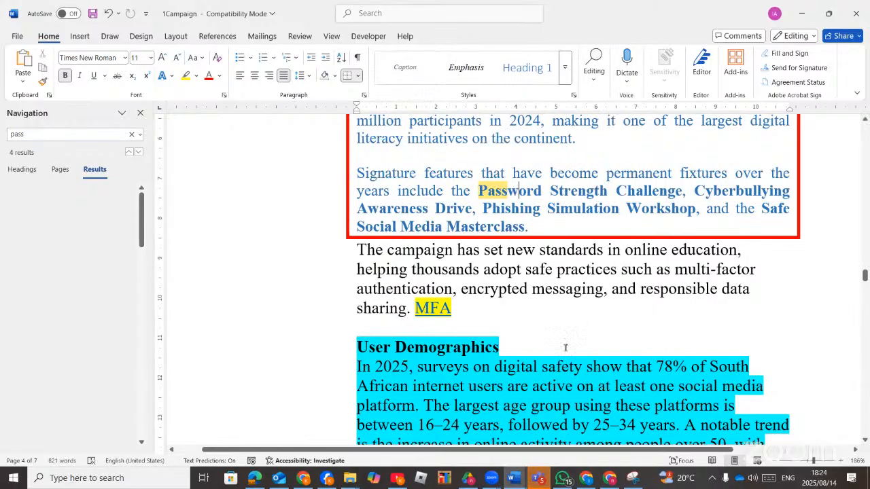
left_click(250, 479)
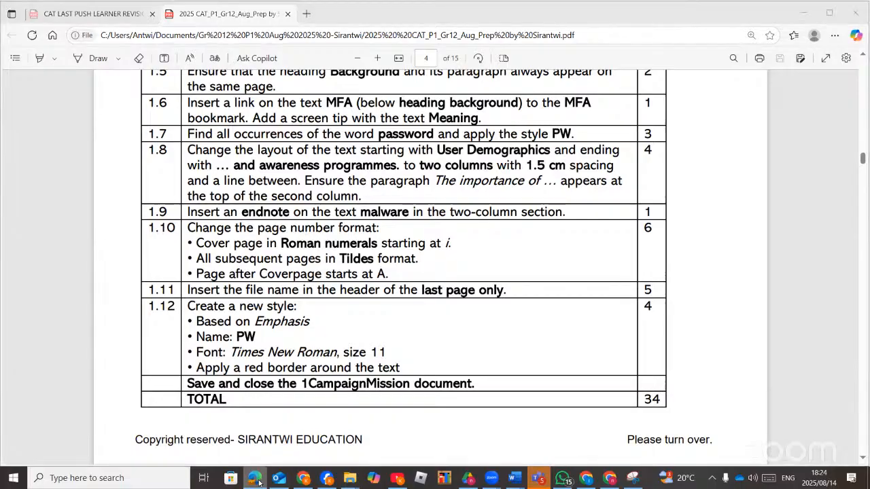
Back in Word, select from User Demographics through the 'safer digital environment' paragraph.
key("alt+Tab")
scroll(423, 353, "down", 5)
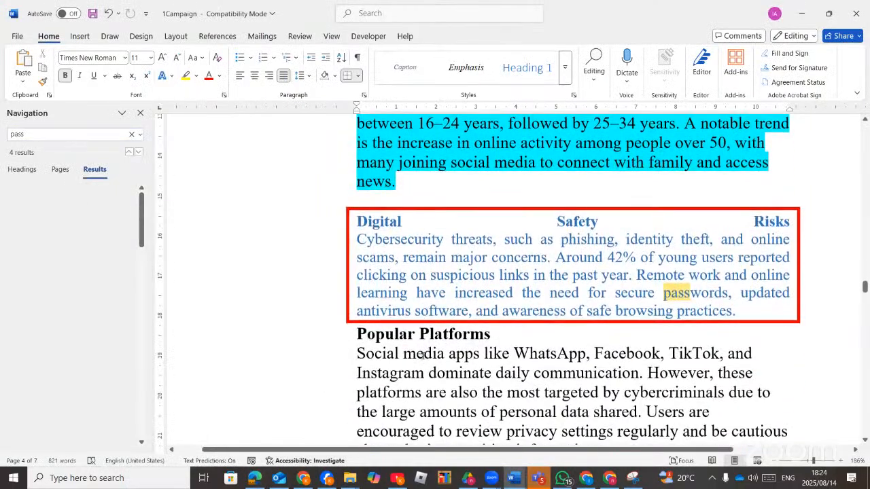
scroll(422, 354, "up", 4)
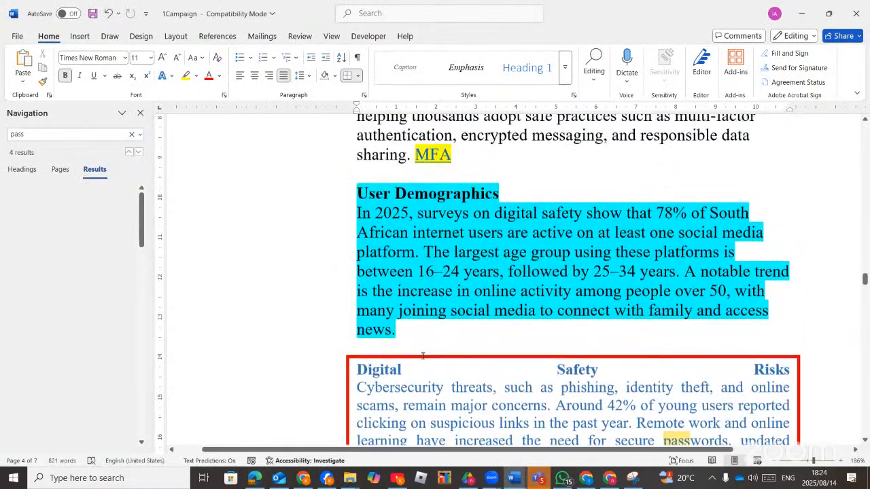
scroll(423, 354, "down", 1)
scroll(423, 355, "up", 1)
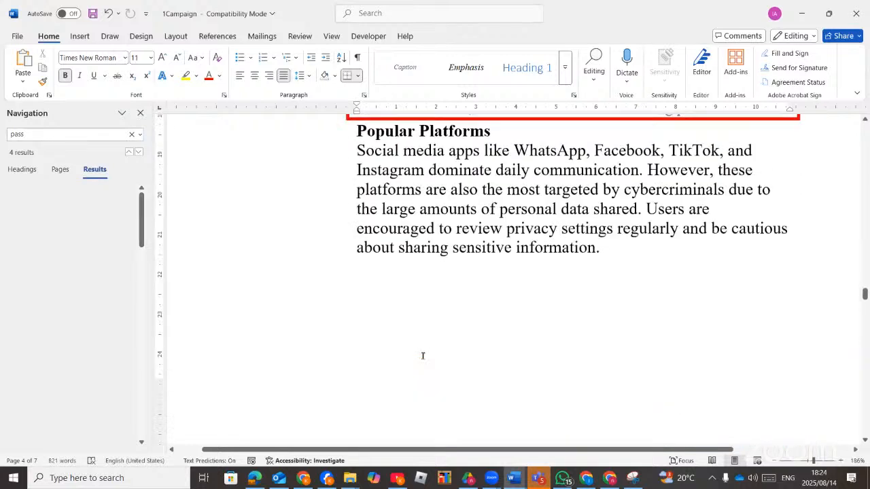
scroll(423, 354, "down", 5)
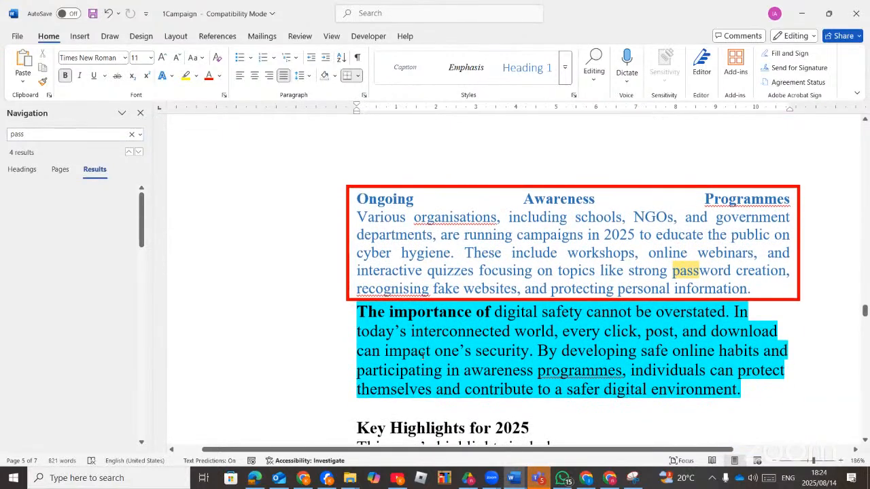
scroll(423, 354, "down", 1)
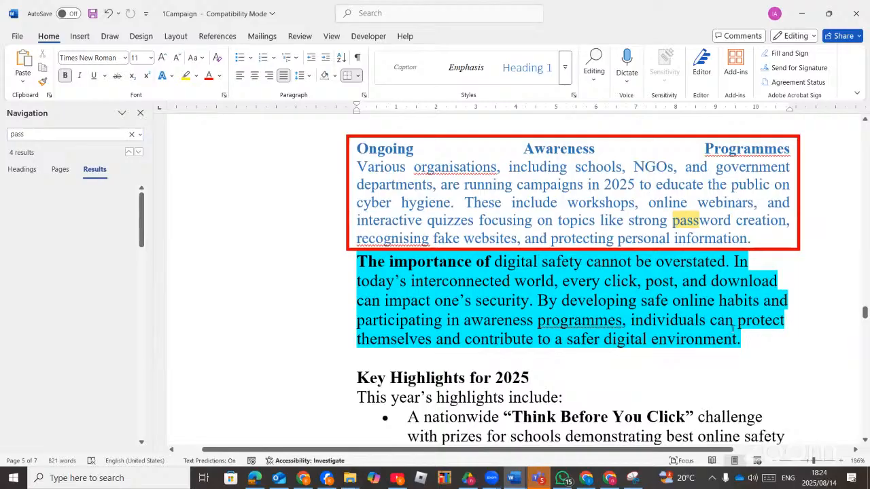
left_click_drag(744, 342, 382, 190)
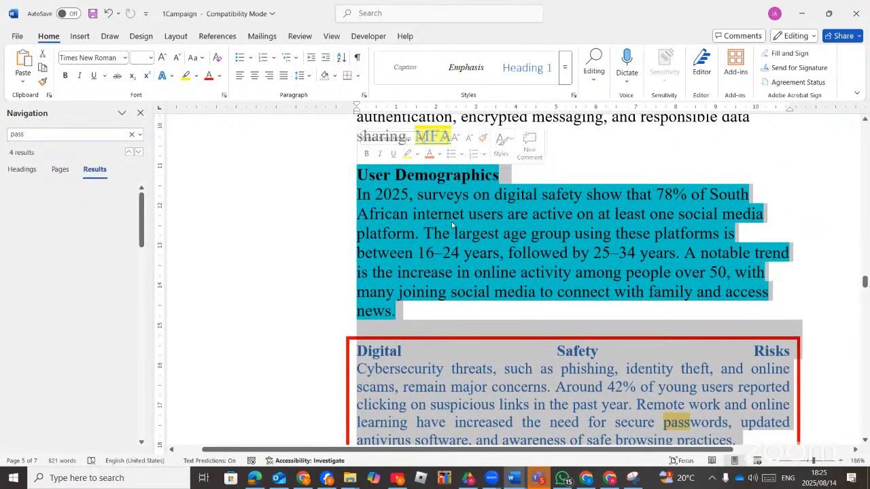
Format the selected User Demographics text as two columns with a line between and 1,5 cm spacing.
left_click(173, 38)
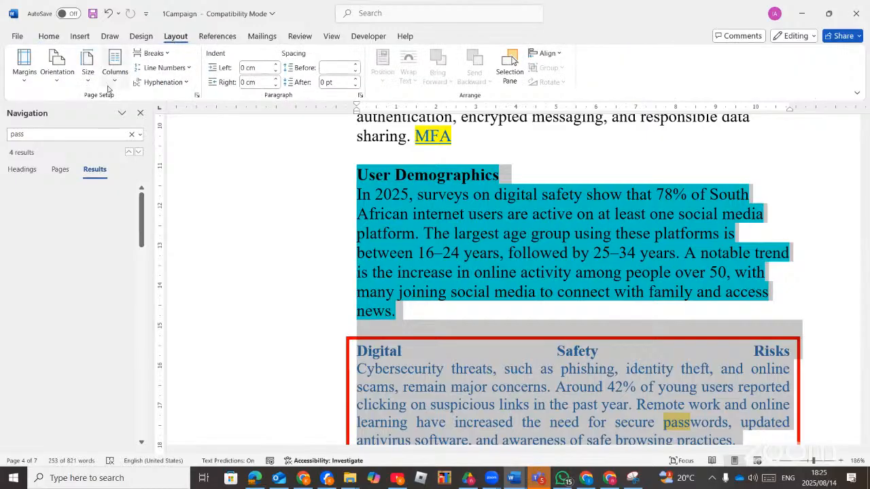
left_click(112, 81)
left_click(144, 235)
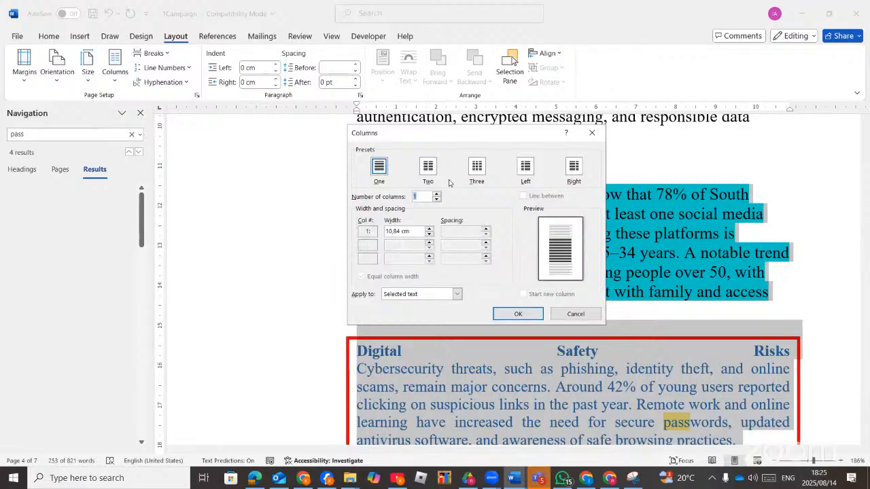
left_click(429, 171)
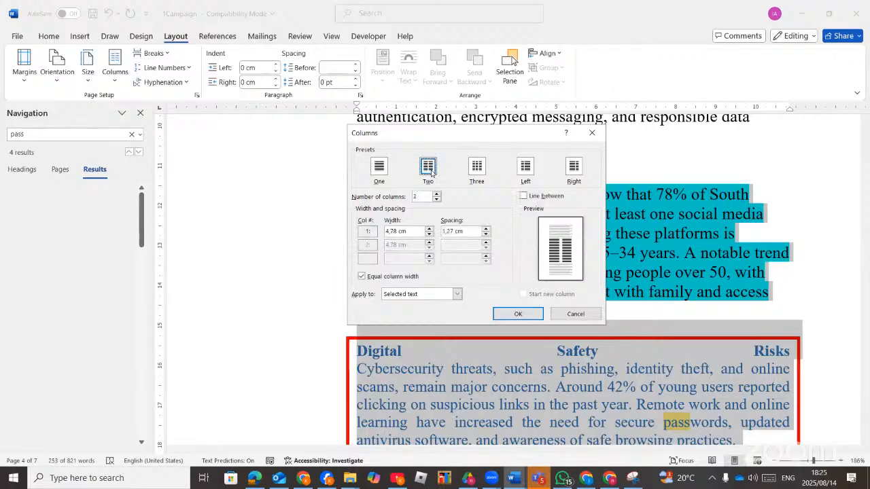
left_click(527, 199)
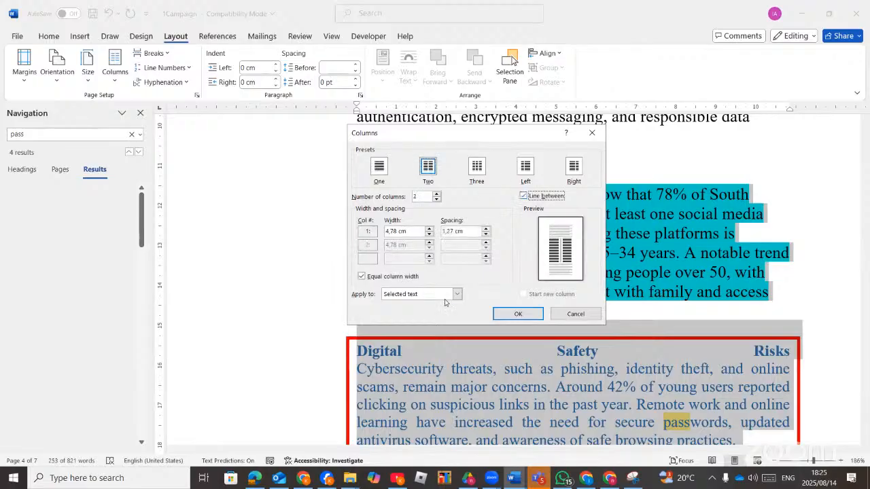
left_click(258, 481)
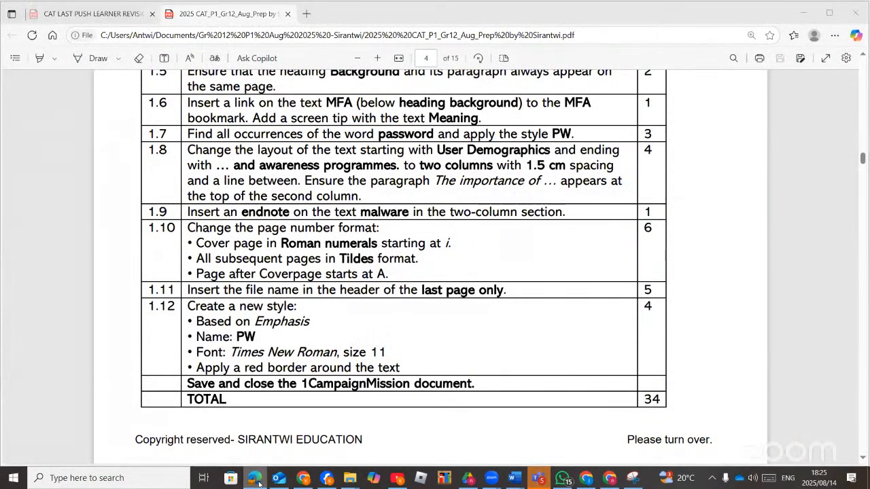
left_click(256, 479)
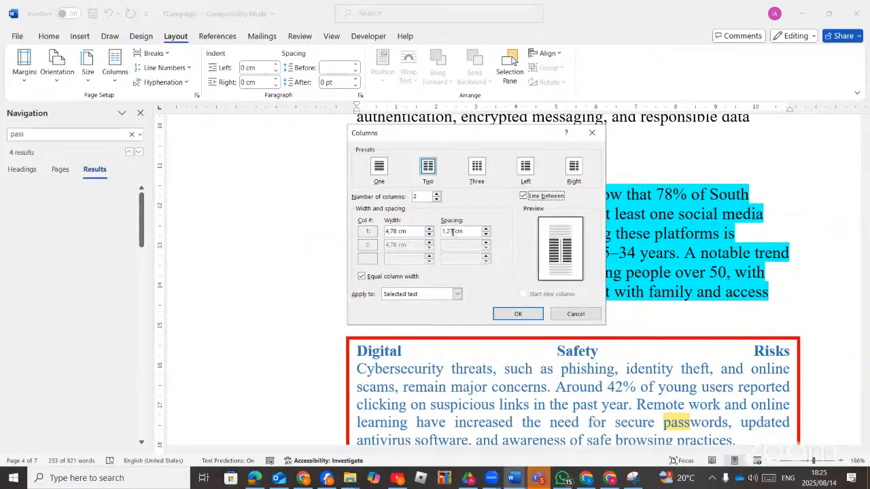
left_click(453, 231)
key("BackSpace")
key("BackSpace")
key("BackSpace")
type("5")
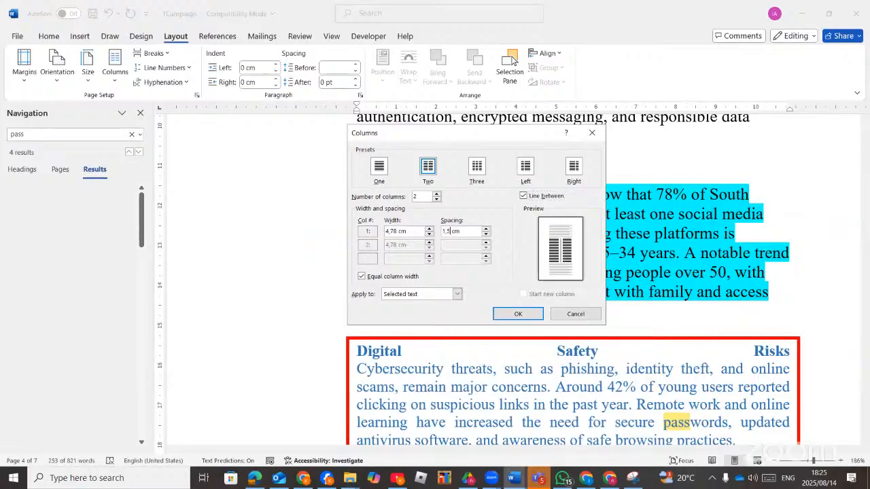
left_click(517, 315)
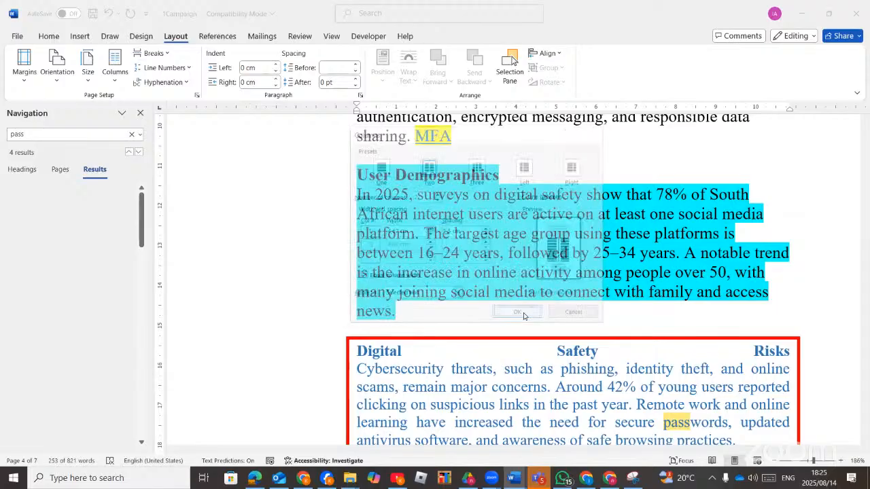
Insert a column break before the paragraph "The importance of digital safety…".
scroll(516, 285, "down", 5)
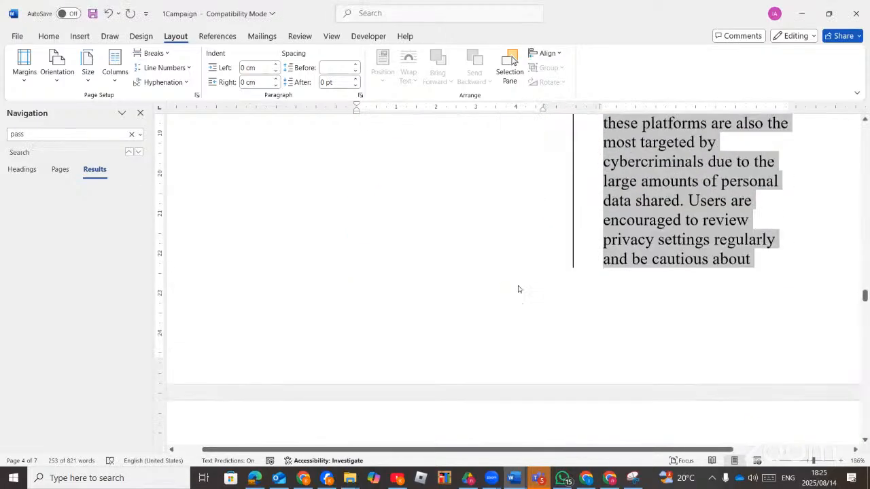
scroll(551, 297, "up", 4)
scroll(595, 297, "down", 8)
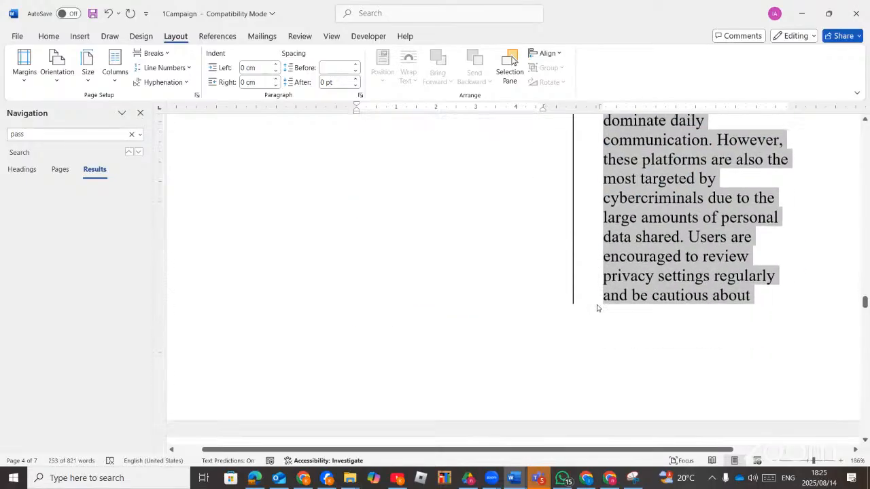
scroll(596, 308, "down", 3)
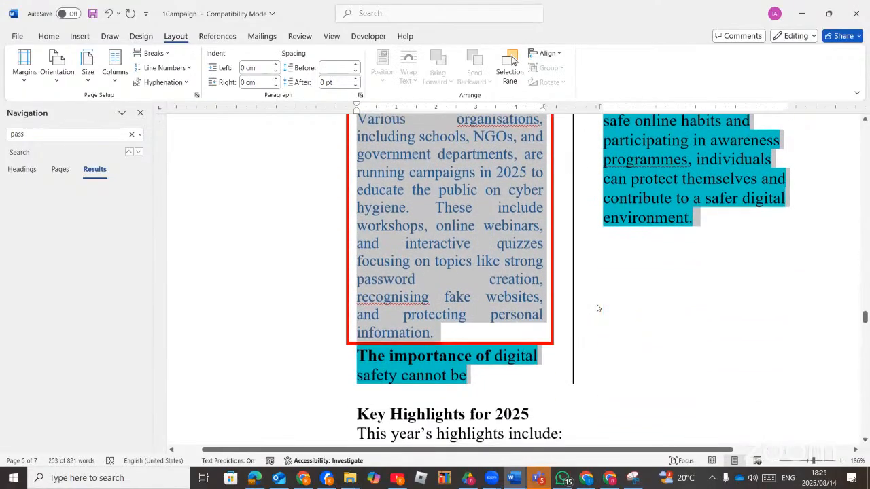
scroll(577, 317, "up", 1)
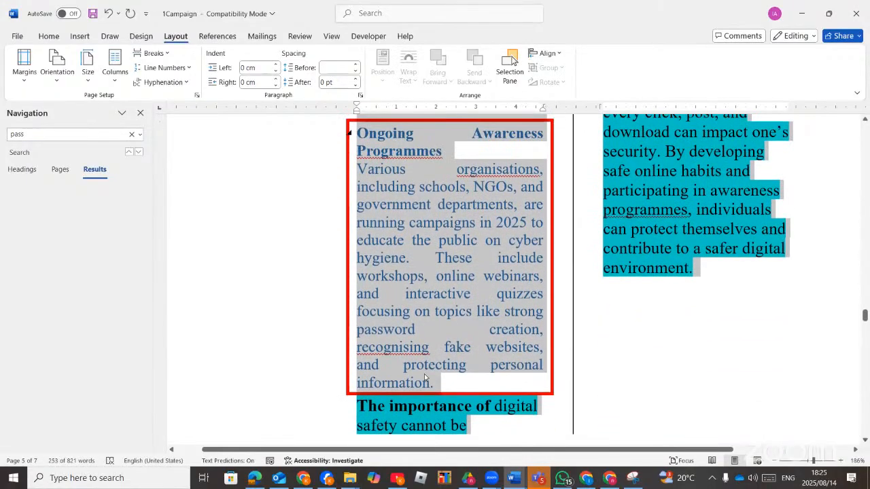
left_click(352, 405)
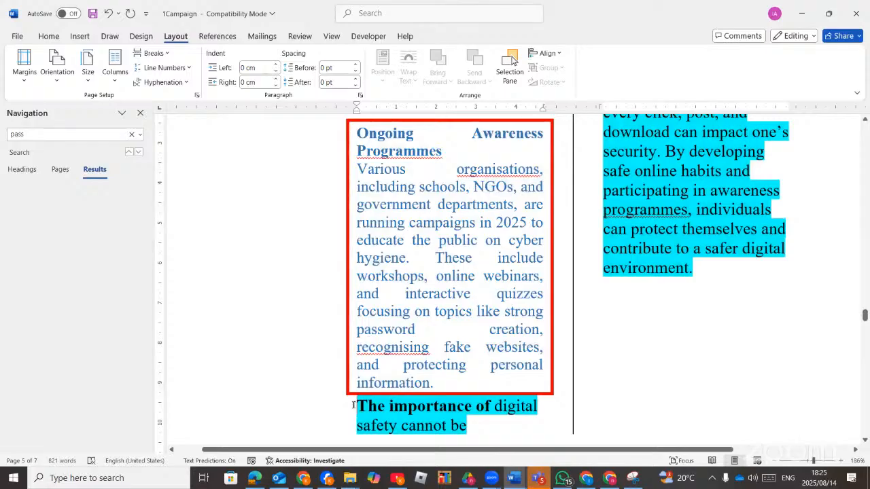
left_click(169, 54)
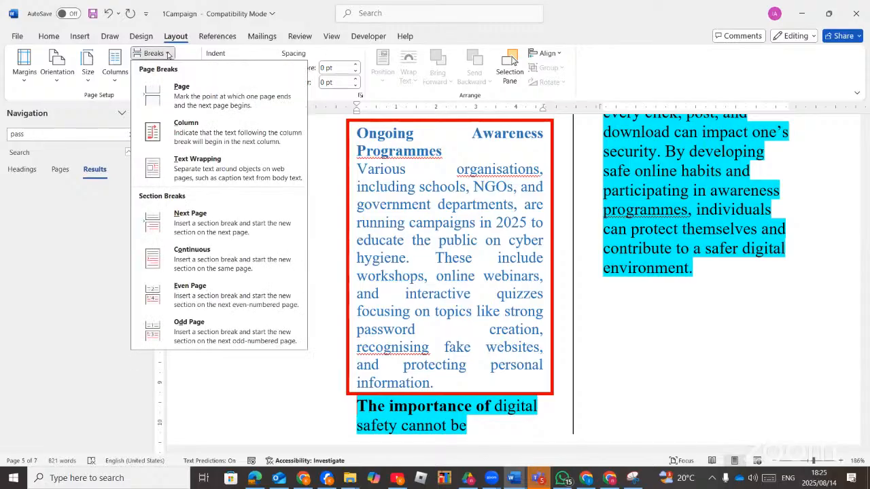
left_click(184, 124)
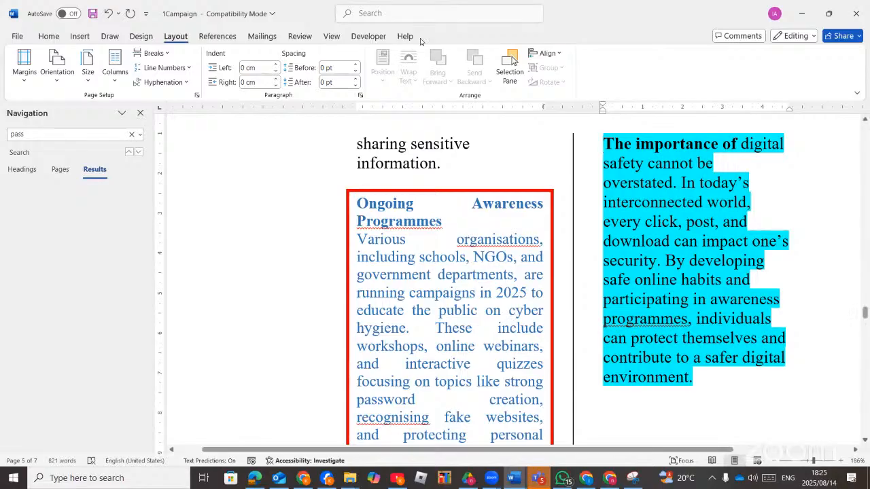
Recheck the break options without changes and review the task list in the question paper PDF.
left_click(170, 54)
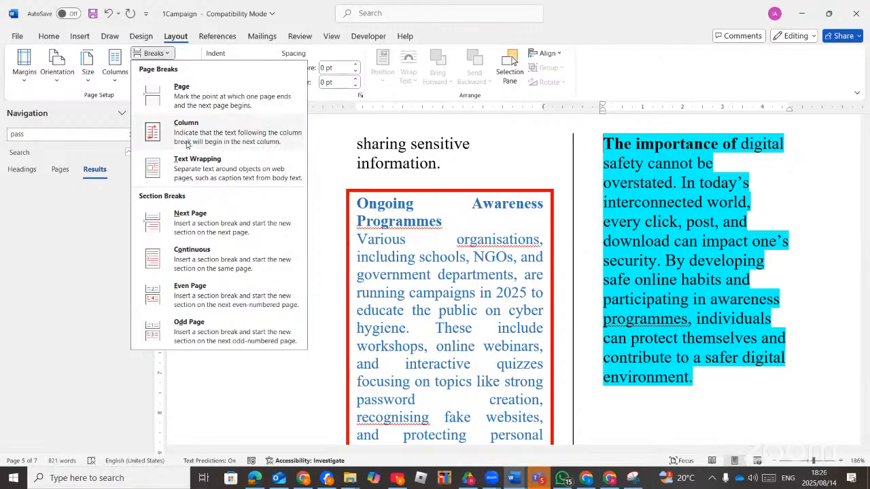
left_click(639, 251)
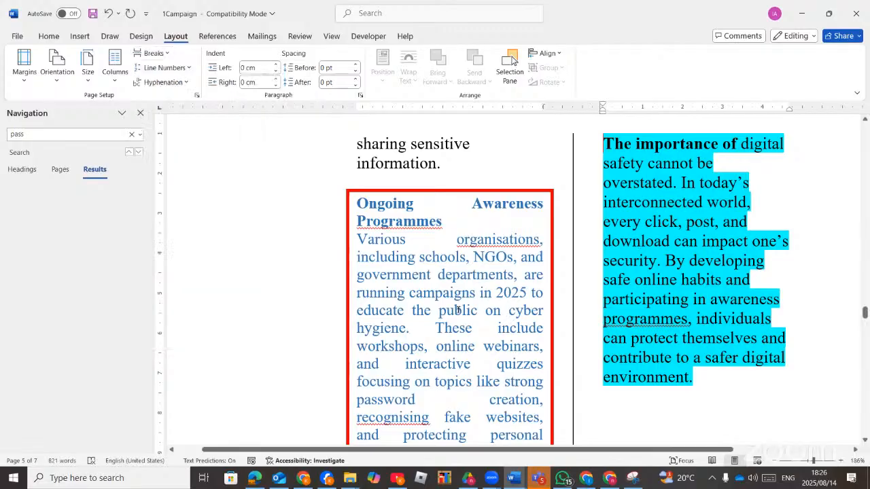
left_click(254, 477)
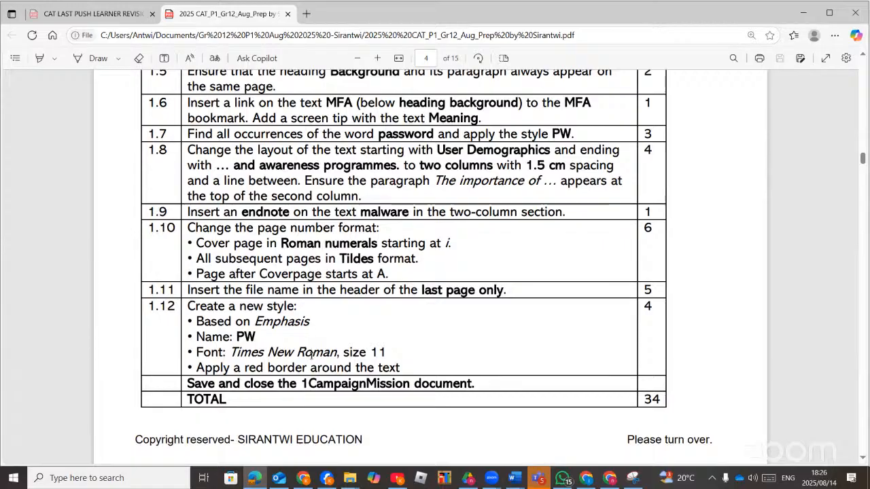
left_click(252, 481)
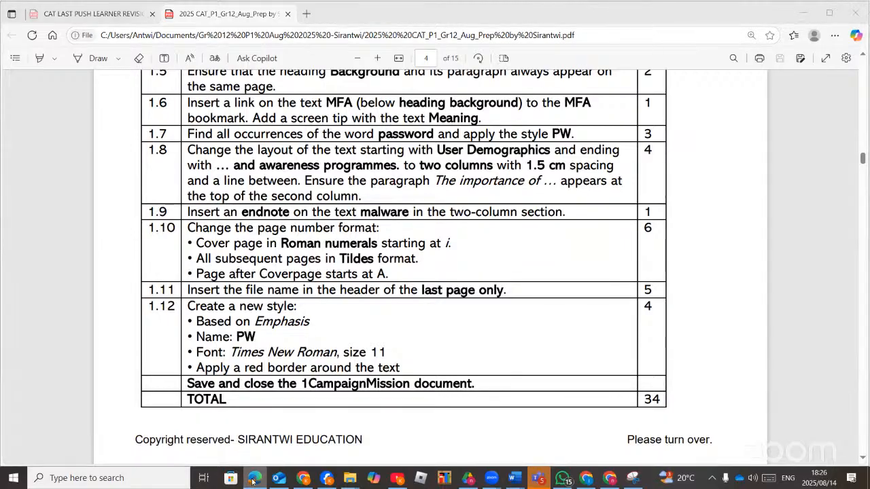
scroll(520, 316, "down", 10)
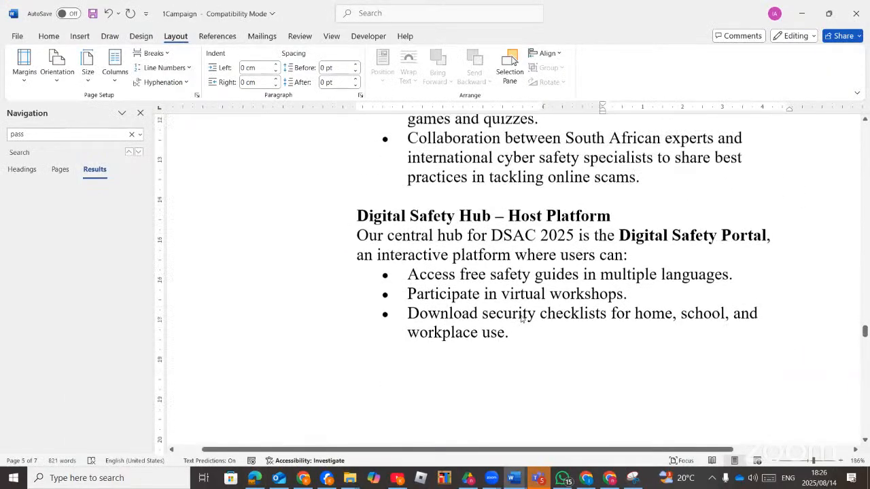
Replace the Navigation pane search term 'pass' with 'malware'.
scroll(520, 317, "up", 4)
scroll(521, 319, "down", 8)
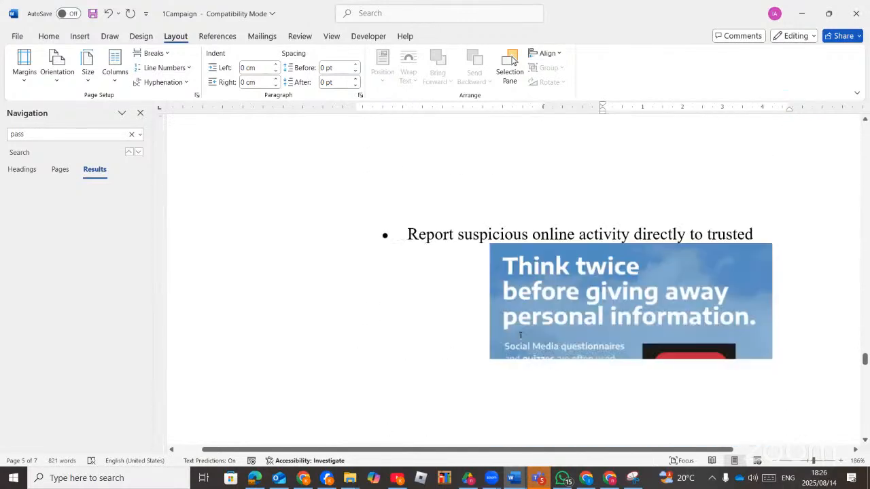
scroll(521, 334, "down", 10)
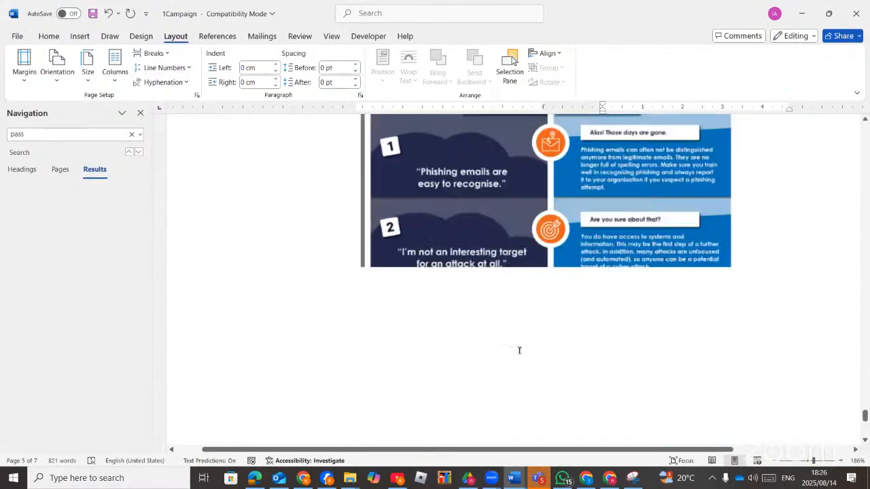
scroll(519, 350, "down", 3)
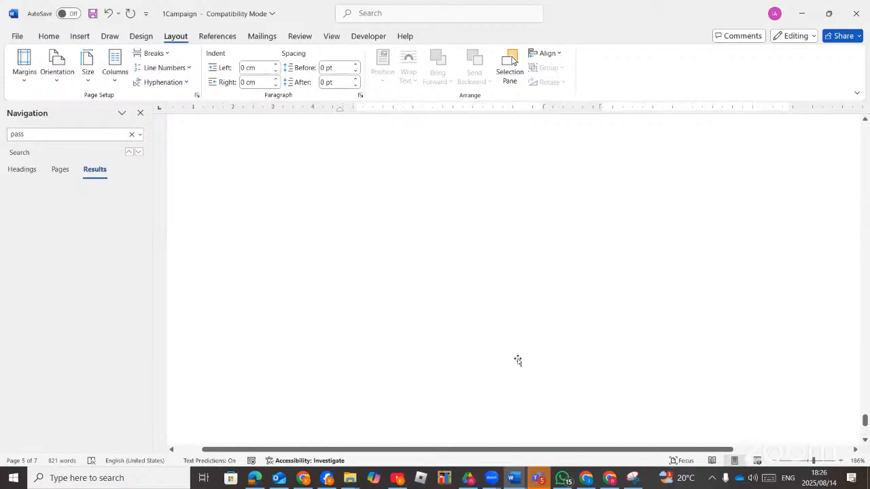
scroll(517, 360, "up", 10)
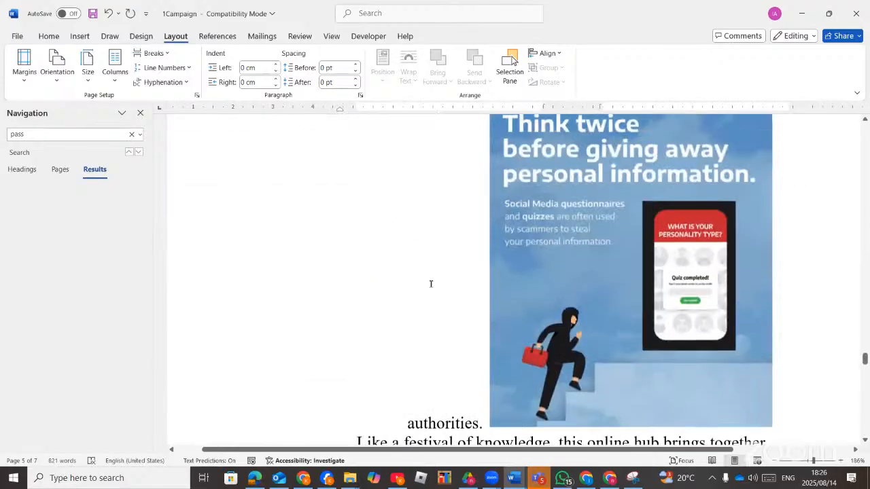
left_click(64, 134)
double_click(64, 135)
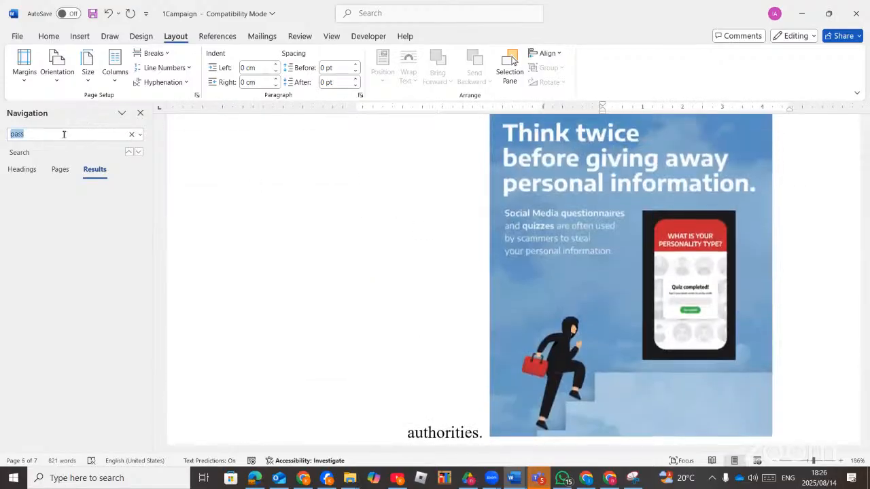
type("malware")
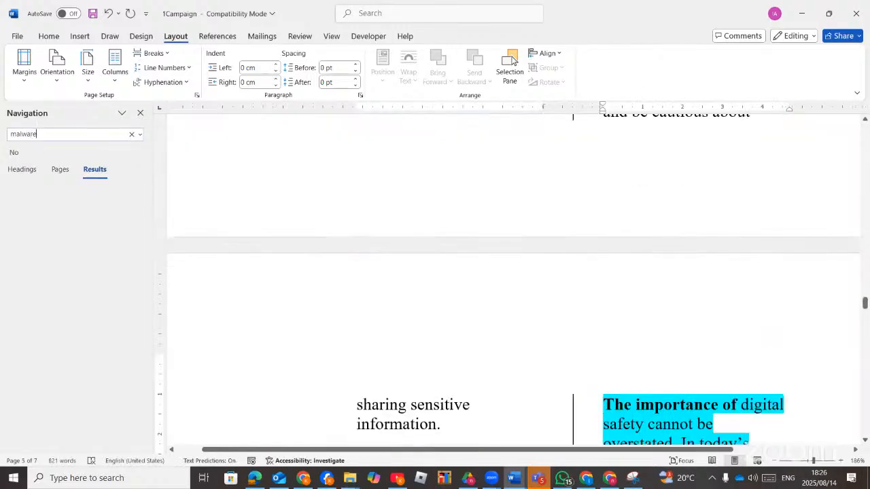
After checking the task PDF, place the cursor after "Campaign Coordinator's Message" on page 3.
left_click(255, 478)
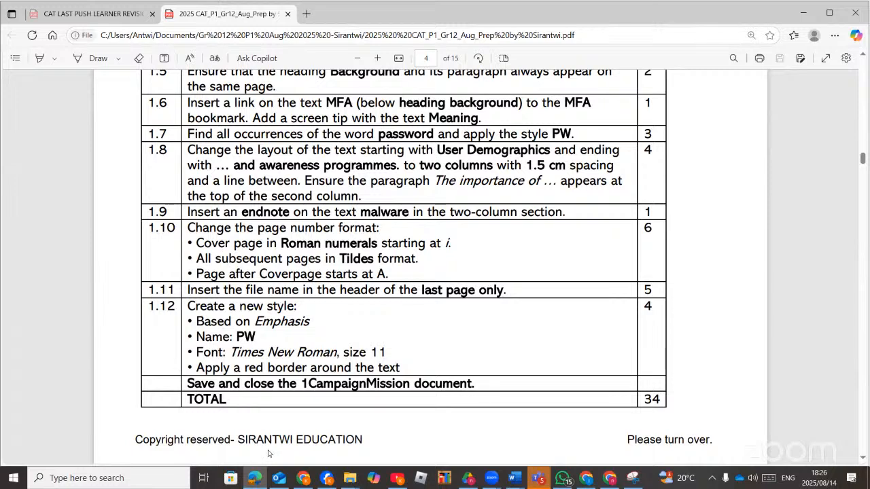
left_click(252, 480)
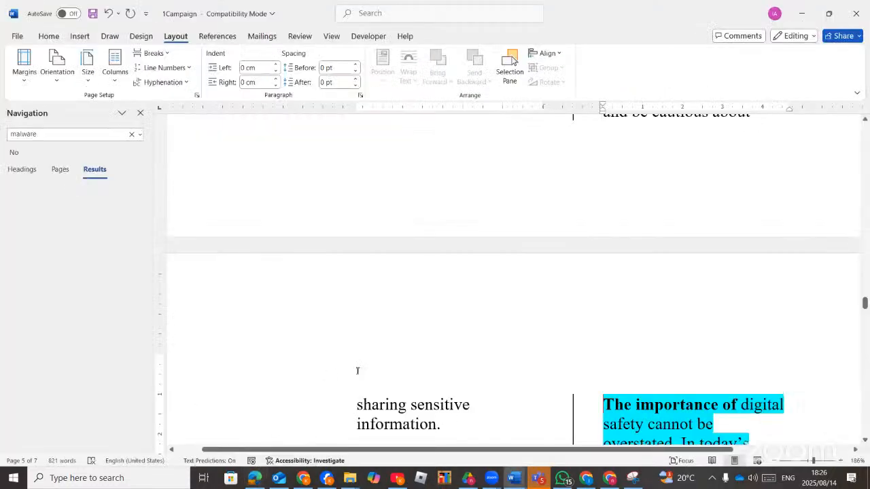
scroll(494, 367, "up", 3)
scroll(492, 371, "up", 8)
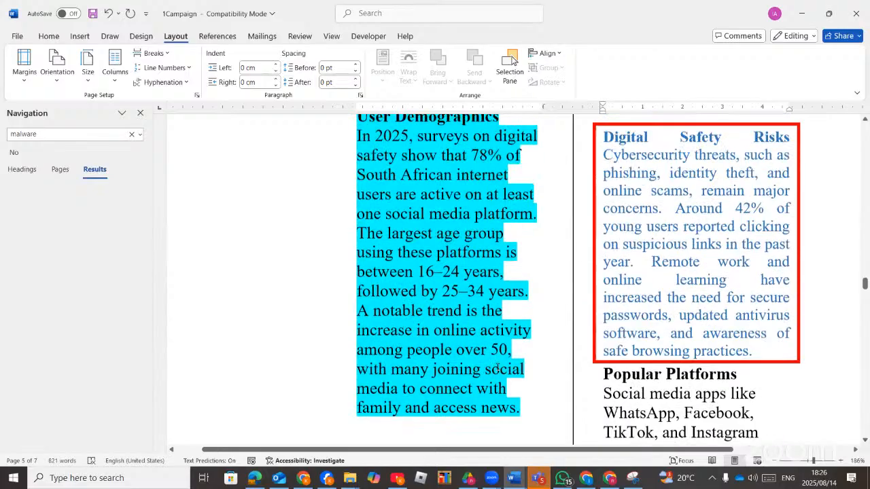
scroll(500, 367, "up", 10)
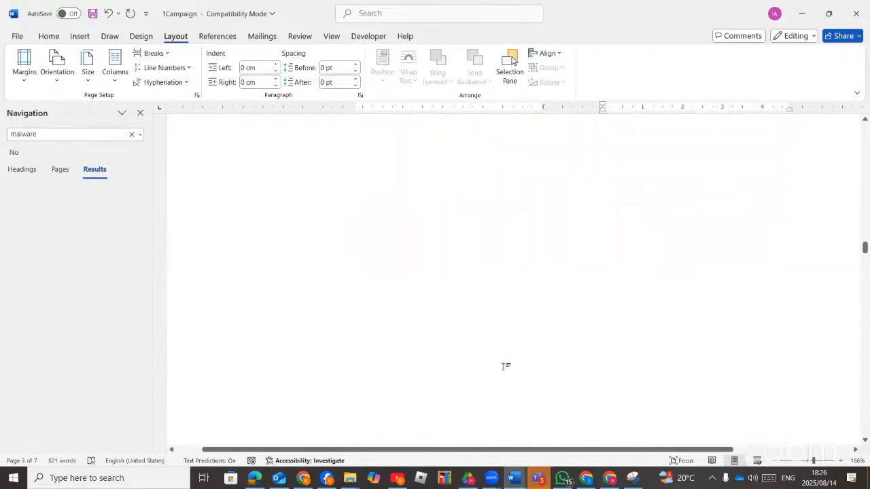
scroll(504, 367, "up", 7)
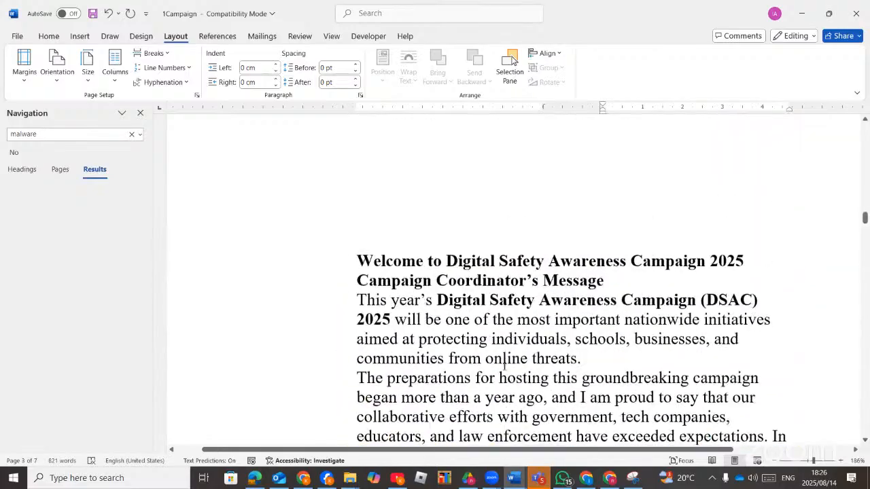
scroll(505, 367, "down", 5)
scroll(504, 367, "up", 3)
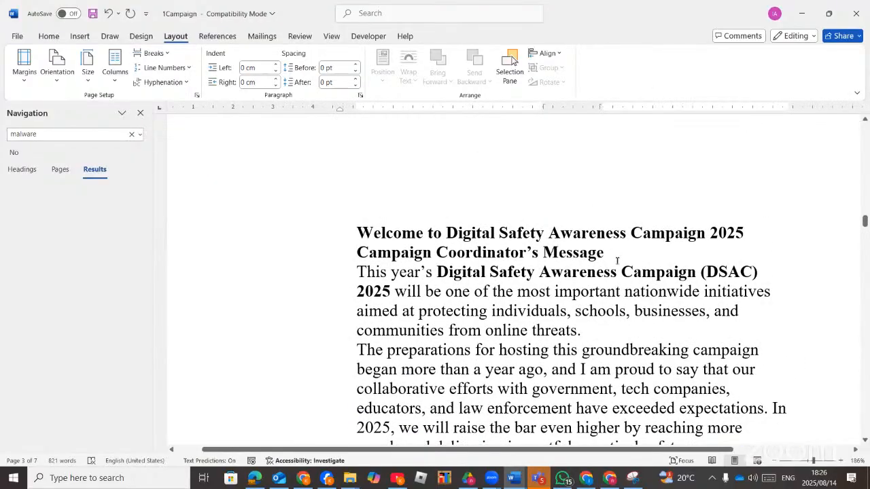
left_click(603, 254)
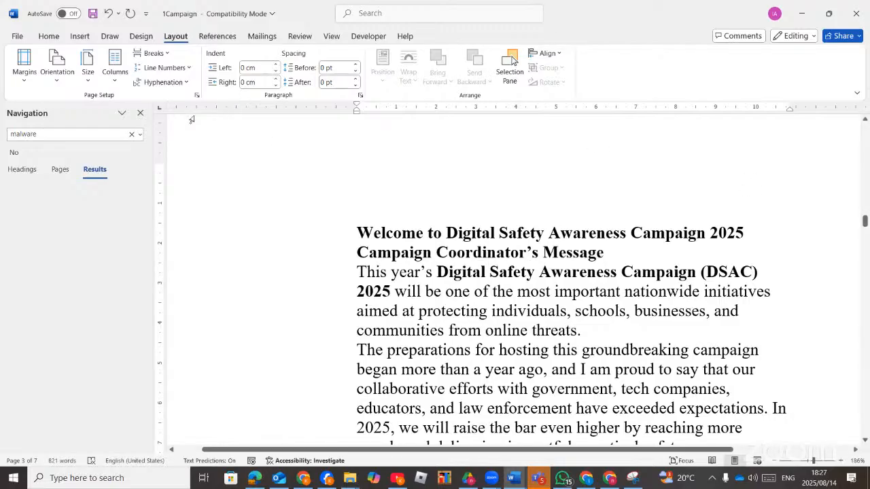
In the Footnote and Endnote dialog, try endnote placement at end of section for this section.
left_click(214, 36)
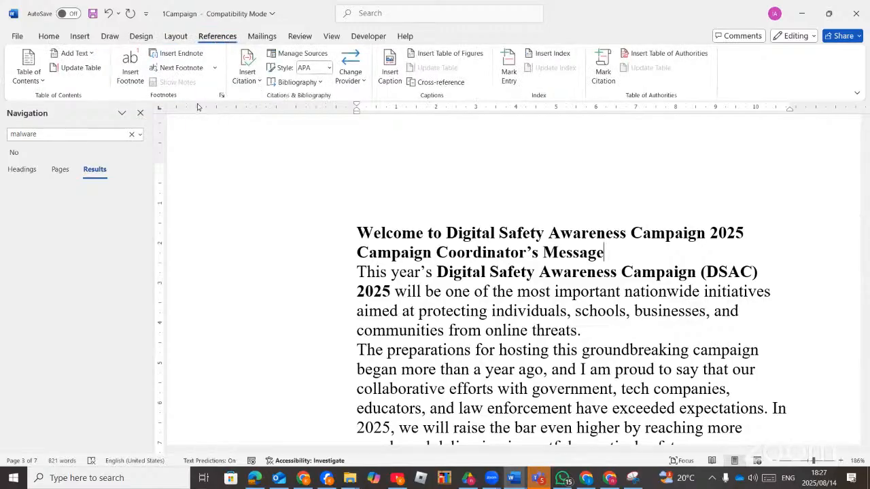
left_click(221, 96)
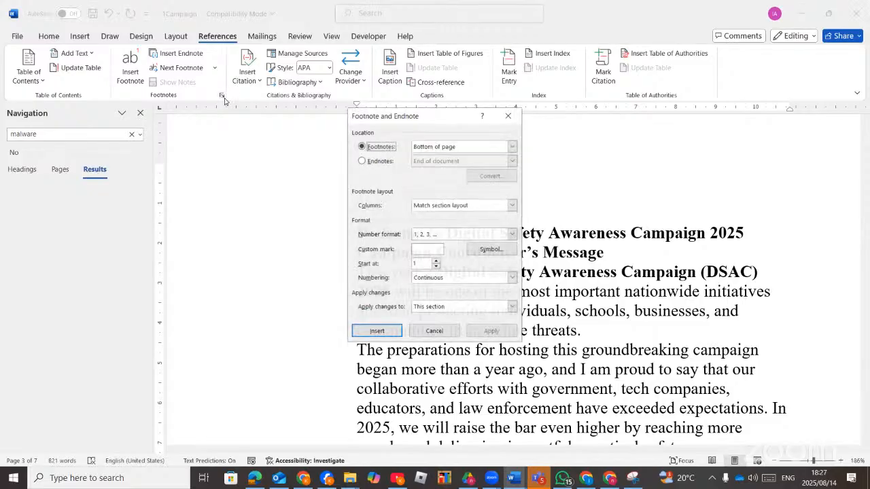
left_click(380, 163)
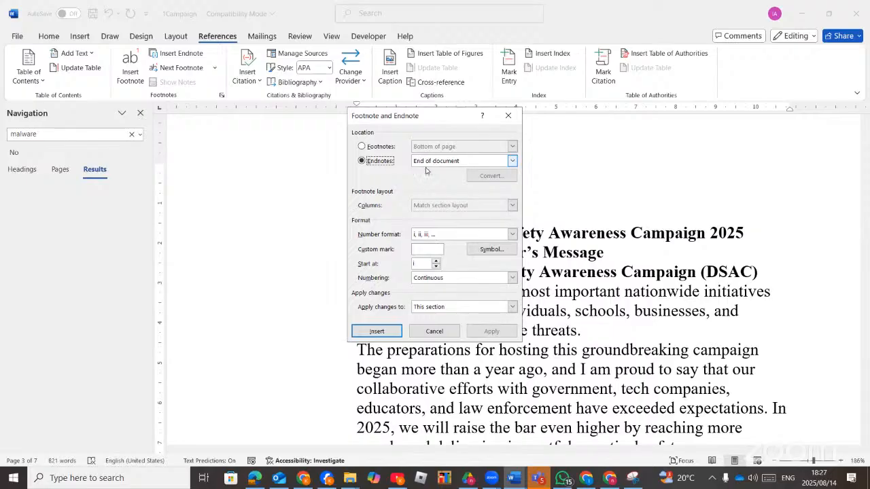
left_click(513, 161)
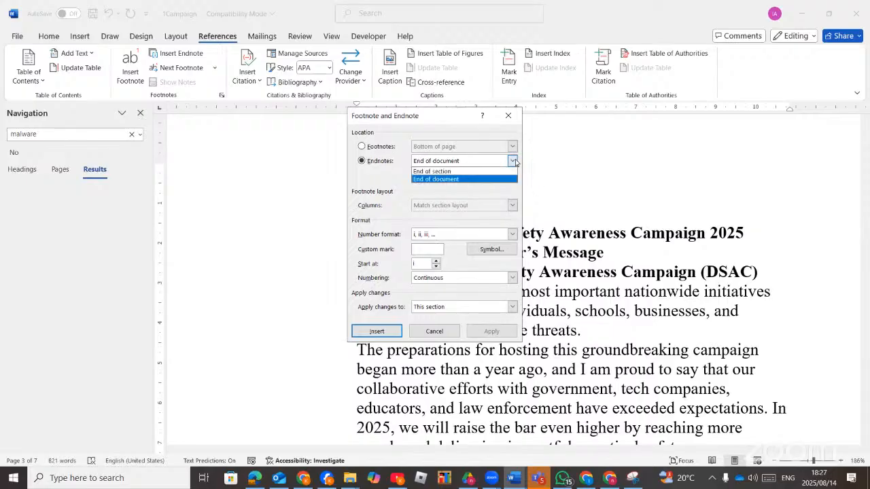
left_click(446, 179)
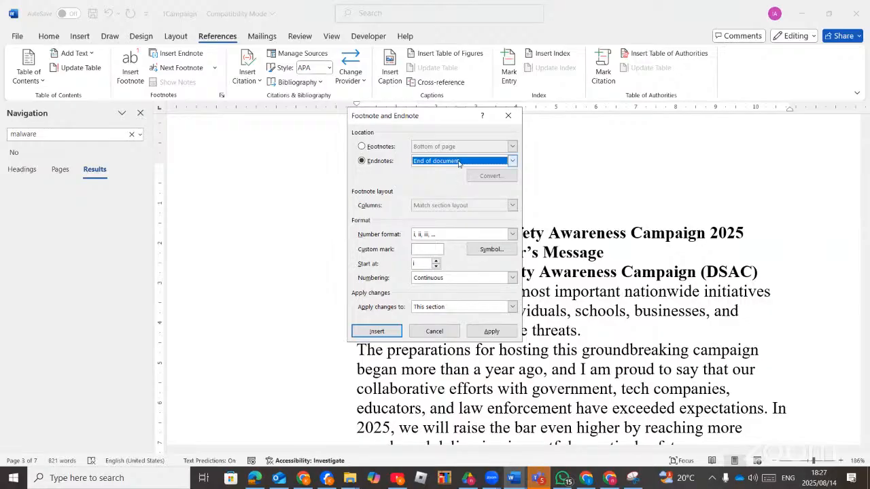
left_click(459, 163)
left_click(446, 171)
left_click(511, 307)
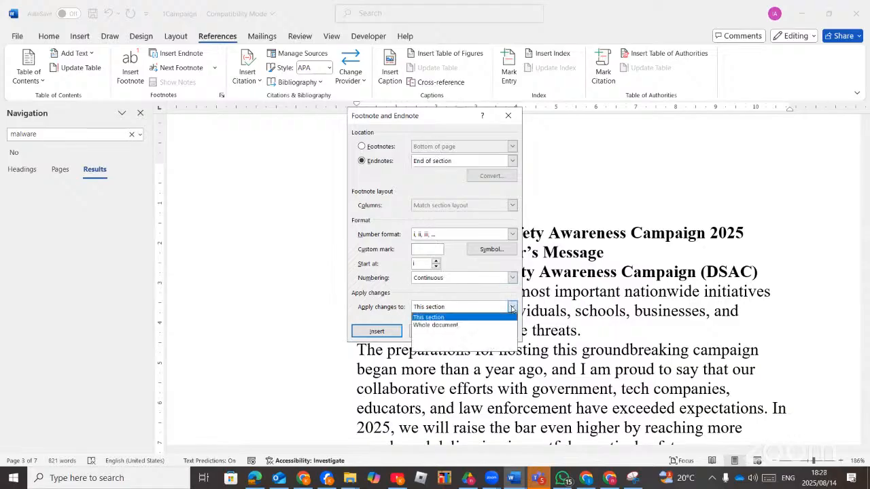
left_click(447, 288)
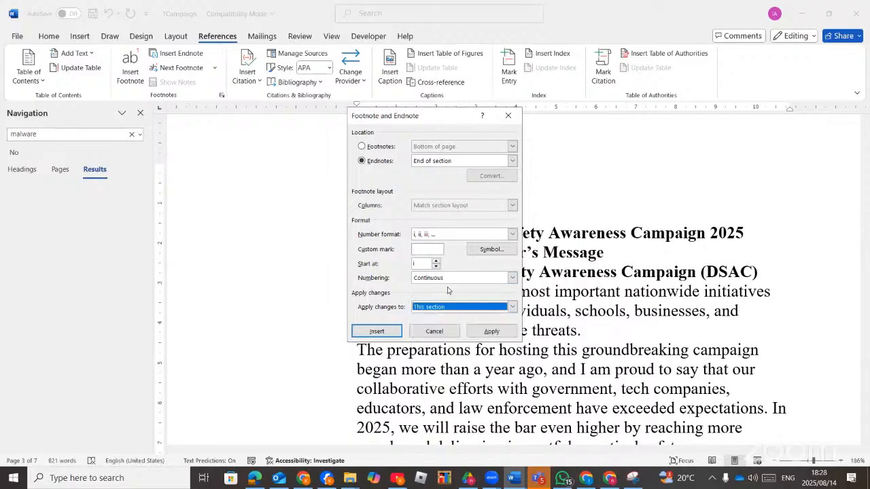
Insert a footnote at the bottom of the page using a 2-column footnote layout.
left_click(362, 146)
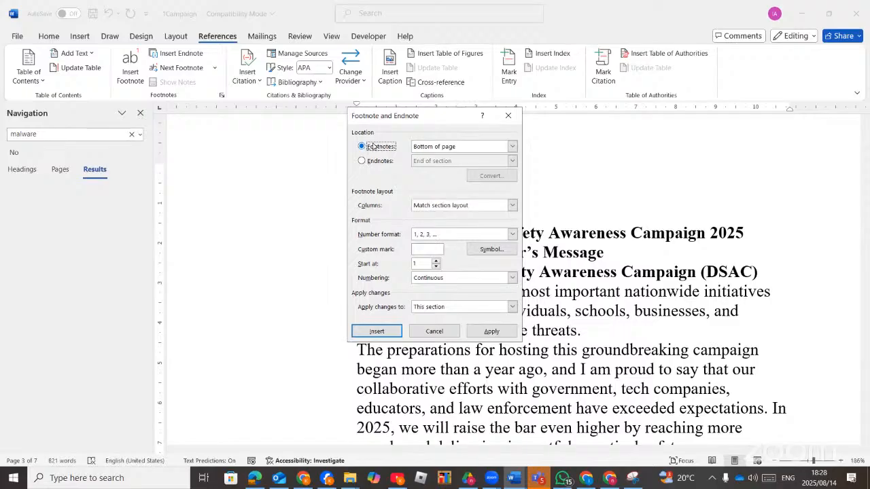
left_click(513, 206)
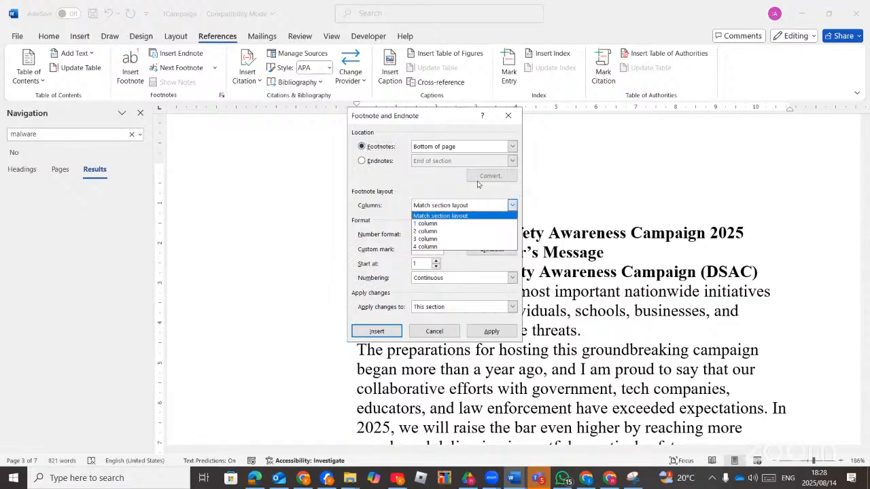
left_click(507, 146)
left_click(511, 146)
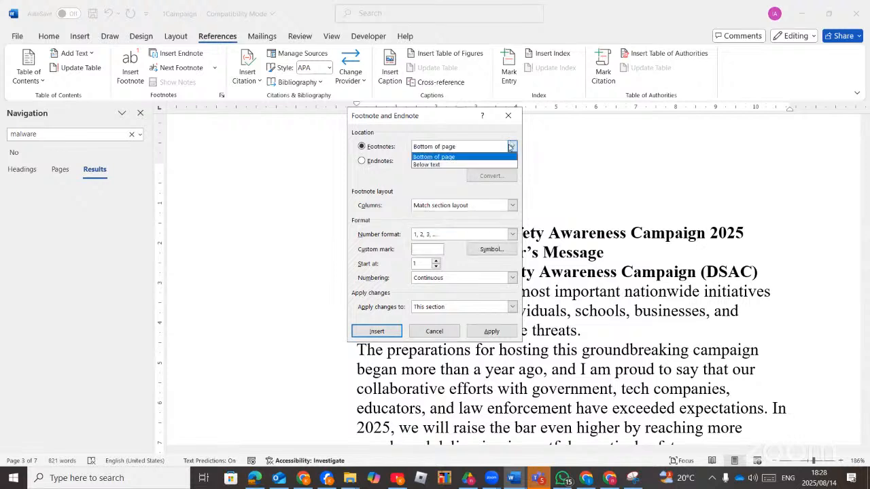
left_click(386, 217)
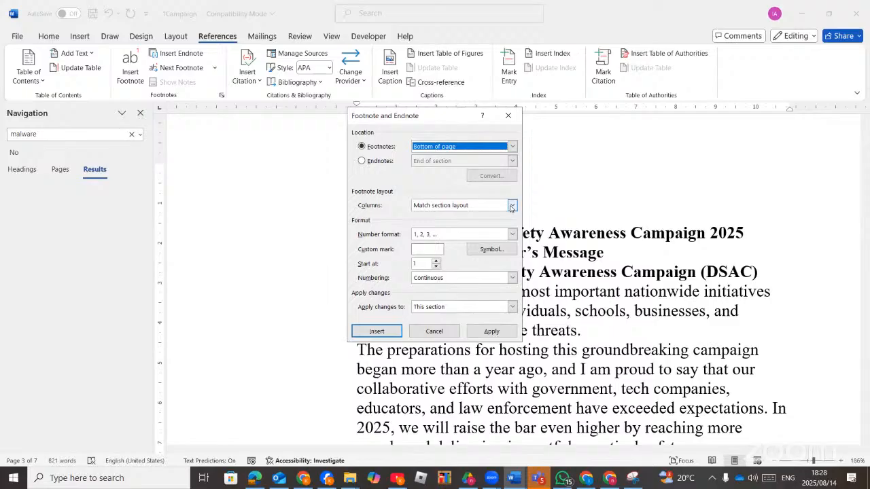
left_click(511, 206)
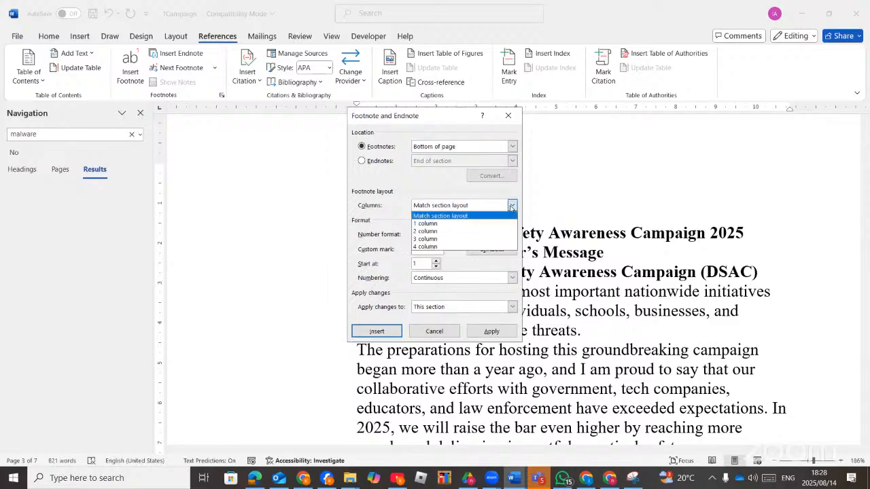
left_click(445, 232)
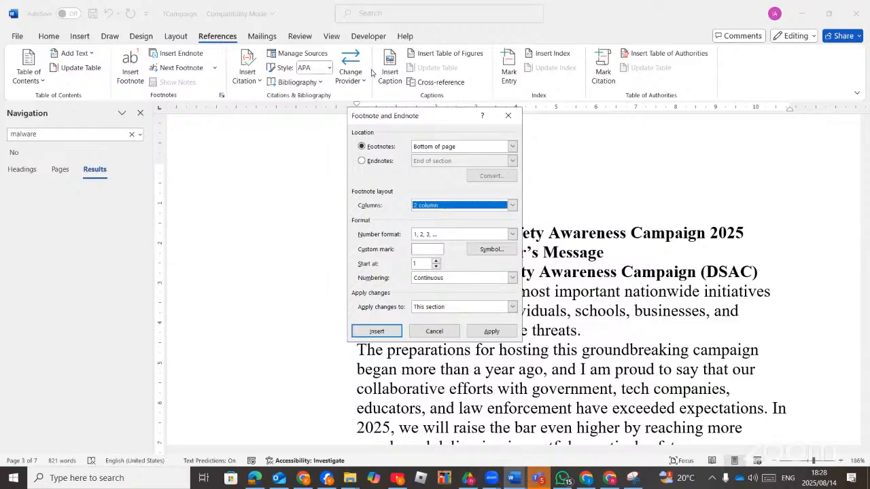
left_click(384, 333)
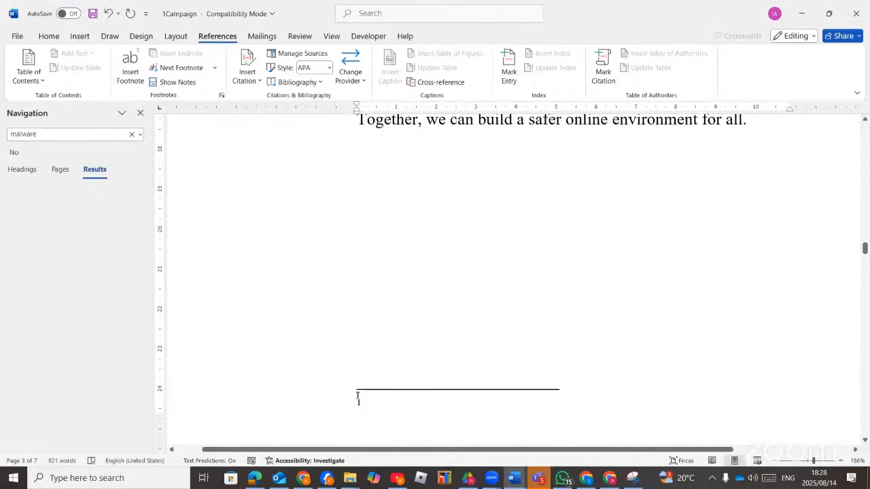
Type 'ajhdabjs' as footnote 1's text and bring the task list PDF back to the front.
type("ajhdabjs")
left_click(254, 478)
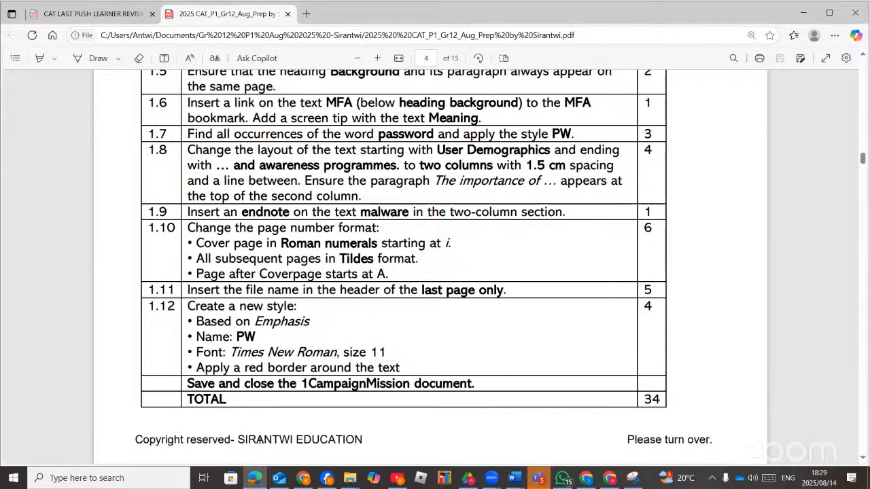
Switch from the PDF to Word's 1Campaign document and return to its cover page.
key("alt+Tab")
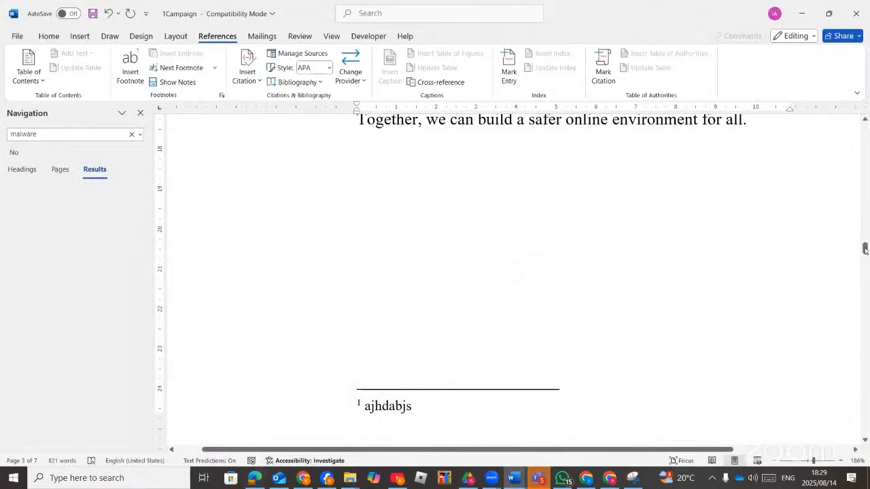
left_click_drag(865, 250, 865, 126)
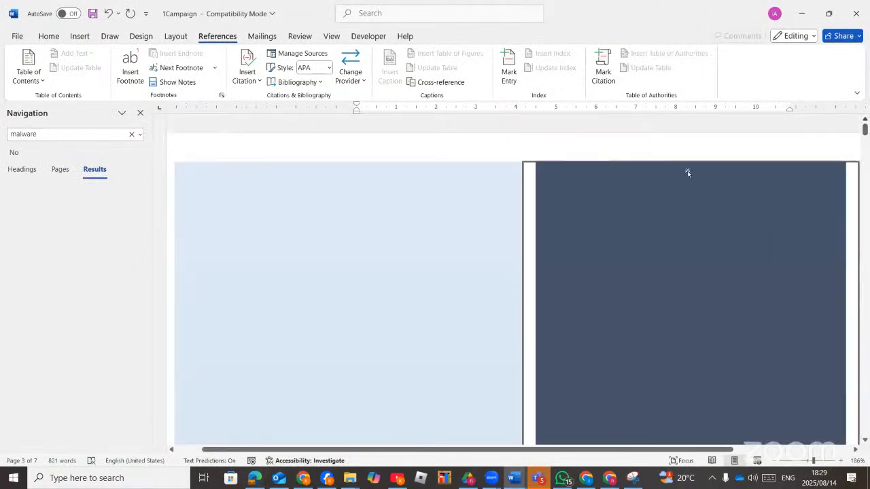
scroll(507, 237, "down", 15)
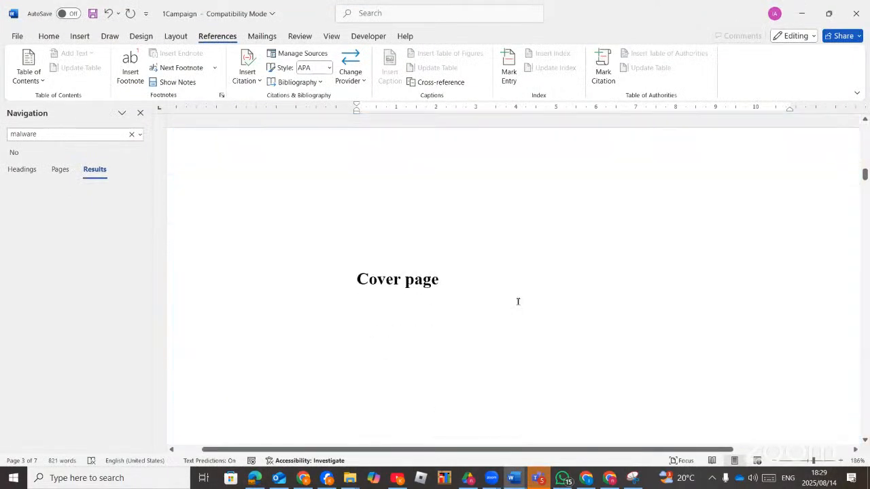
scroll(518, 301, "up", 4)
scroll(518, 301, "down", 4)
scroll(508, 313, "up", 2)
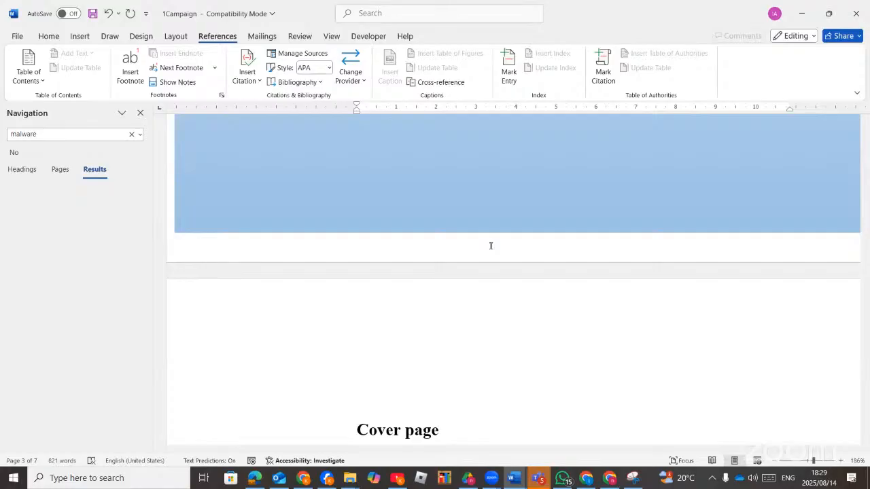
Add a Tildes page number at the bottom of the first page's footer.
double_click(490, 245)
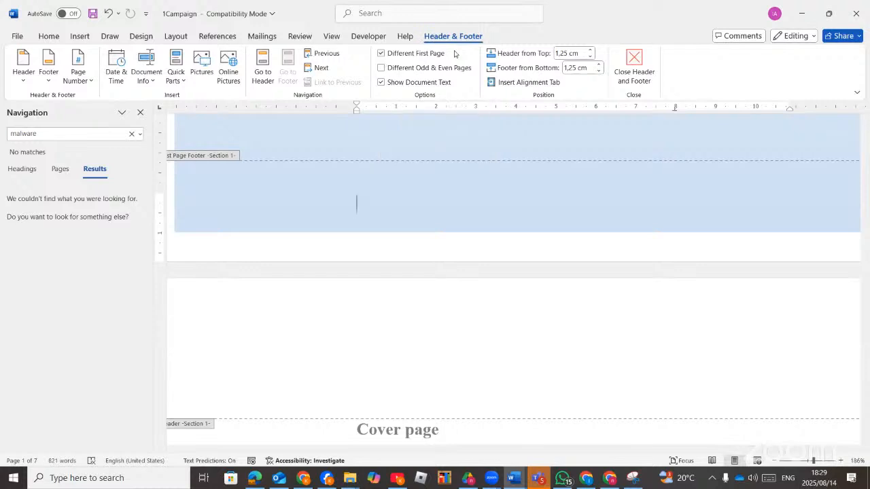
scroll(442, 224, "down", 5)
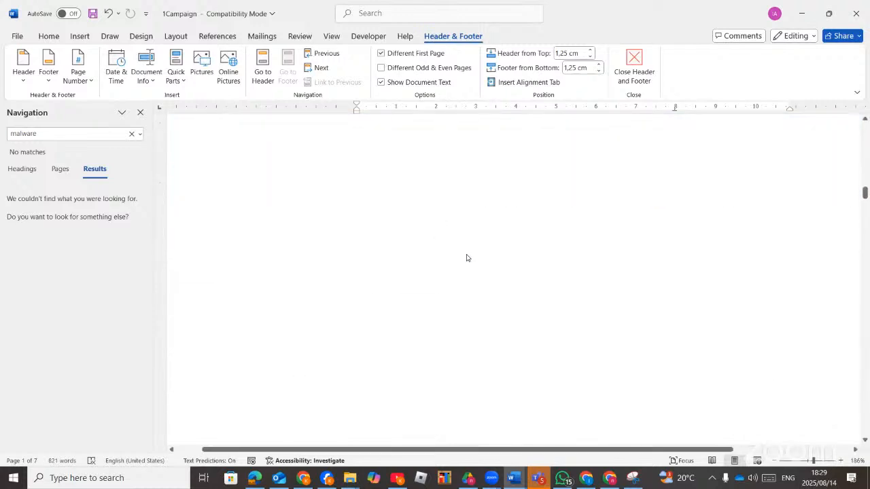
scroll(473, 260, "up", 3)
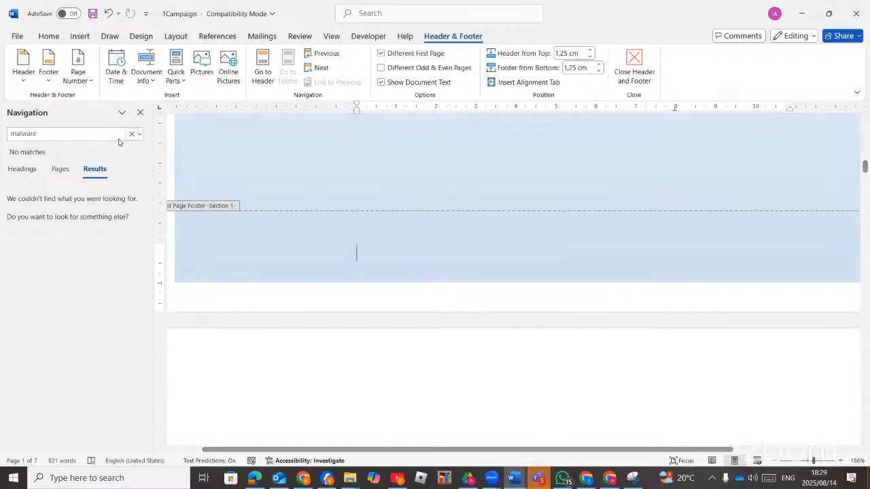
left_click(87, 85)
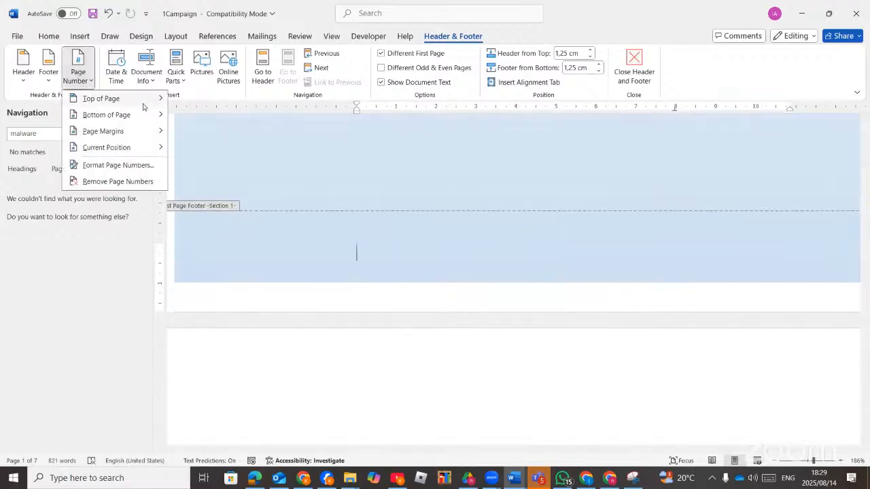
mouse_move(137, 117)
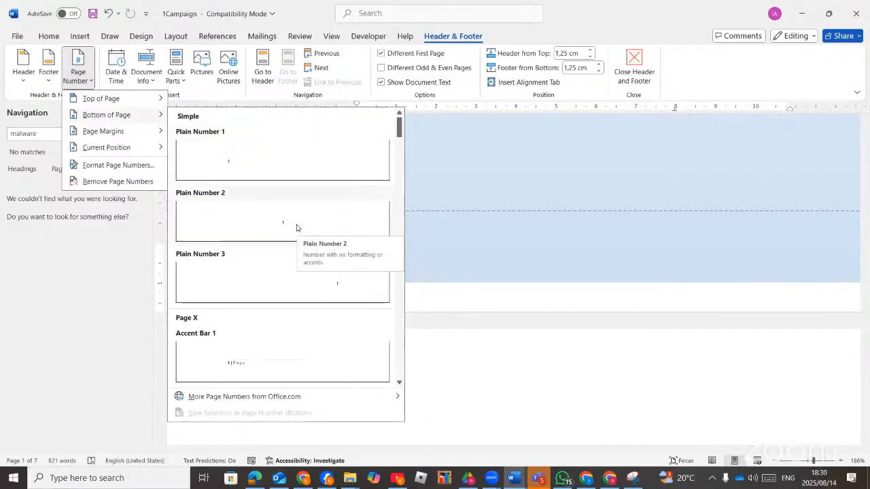
scroll(307, 304, "down", 15)
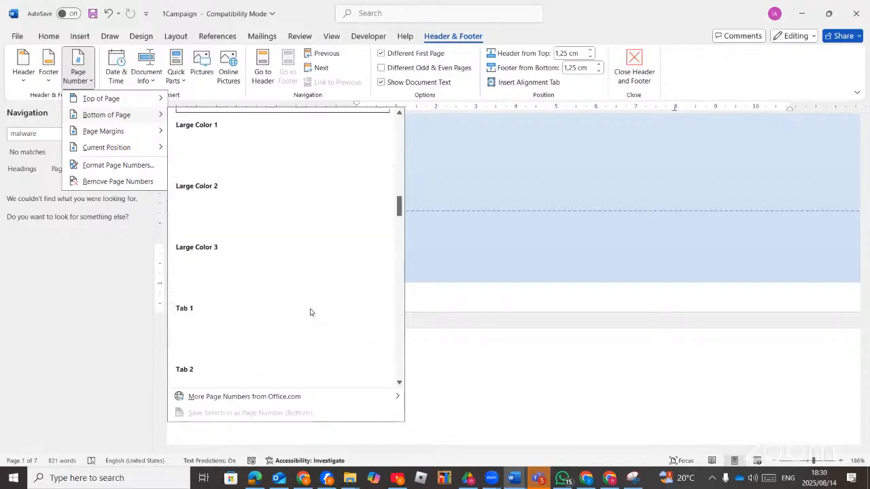
scroll(297, 274, "down", 3)
scroll(283, 246, "up", 3)
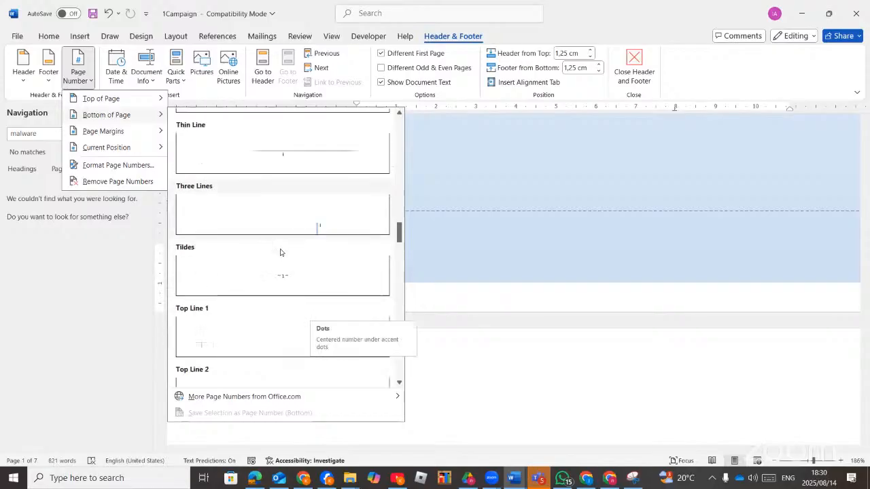
left_click(322, 277)
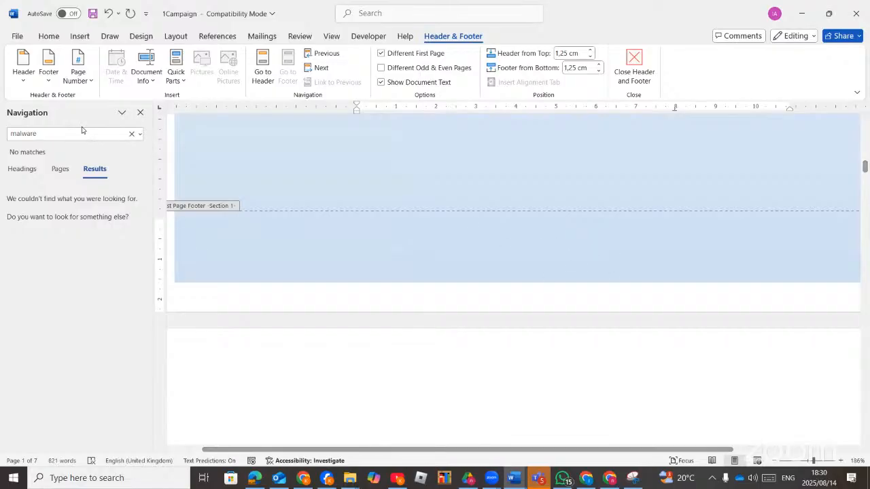
Format the page numbers as Roman numerals i, ii, iii starting at i.
left_click(88, 84)
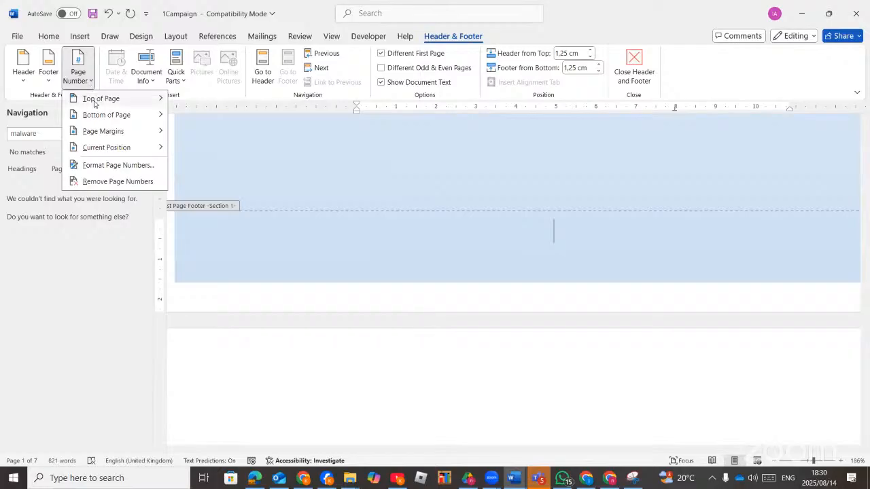
left_click(119, 165)
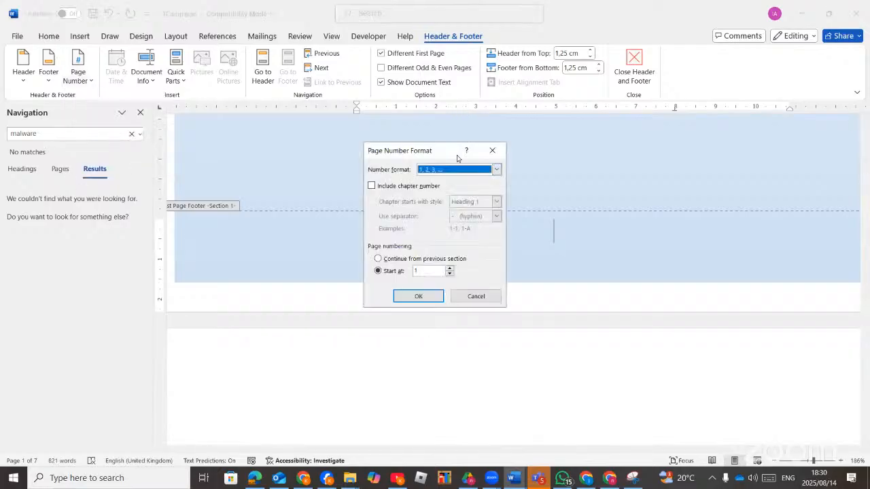
left_click(496, 169)
left_click(432, 211)
left_click(418, 297)
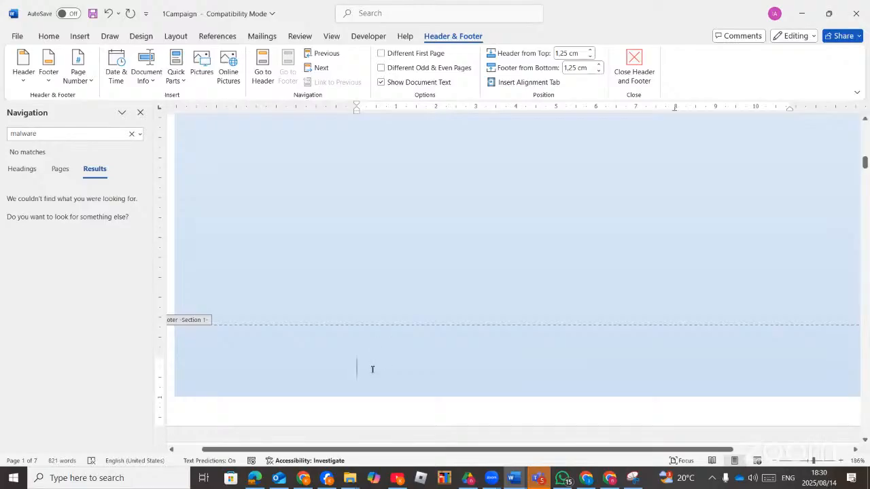
Re-insert the Tildes page number and keep the i, ii, iii numbering format.
left_click(87, 80)
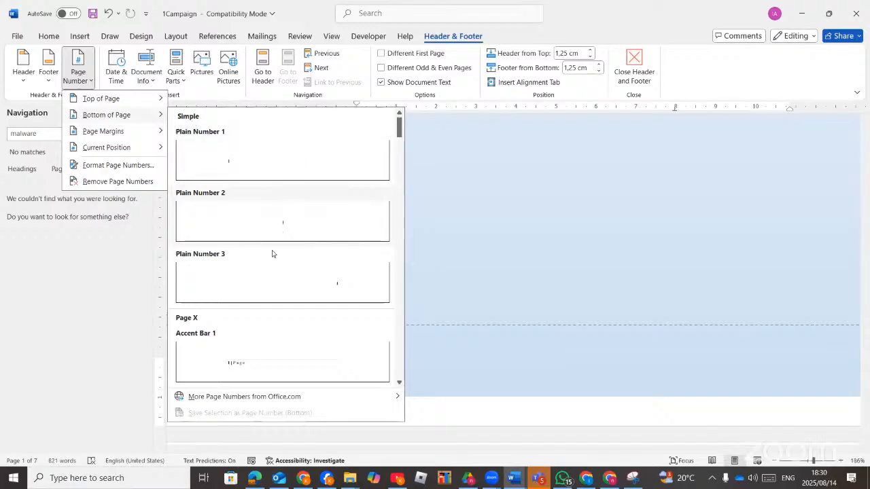
scroll(289, 333, "down", 5)
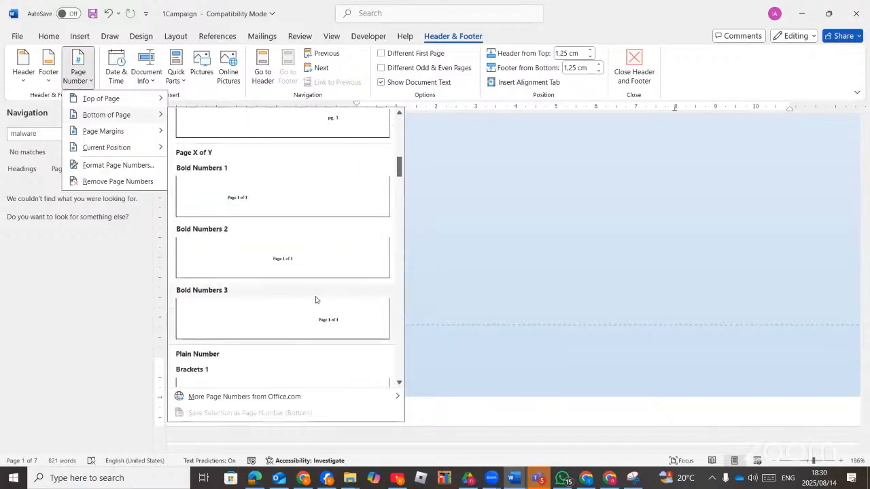
scroll(315, 299, "down", 3)
scroll(315, 289, "down", 3)
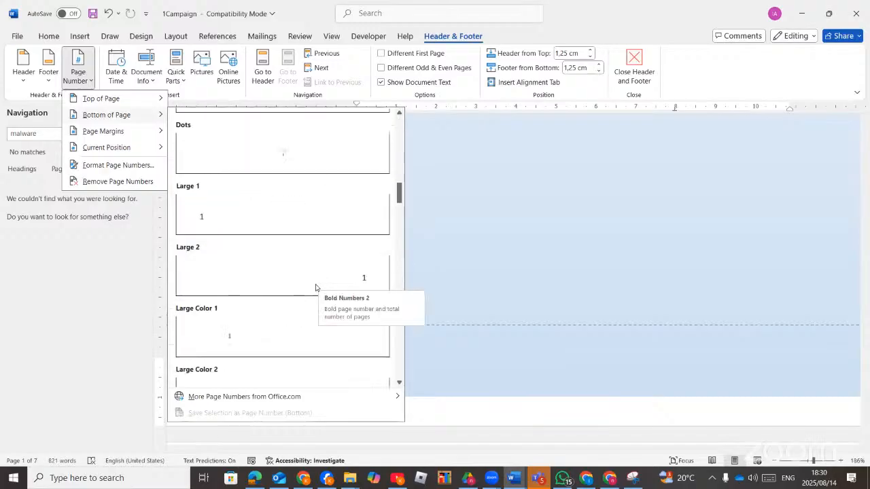
scroll(316, 288, "down", 3)
scroll(291, 322, "down", 5)
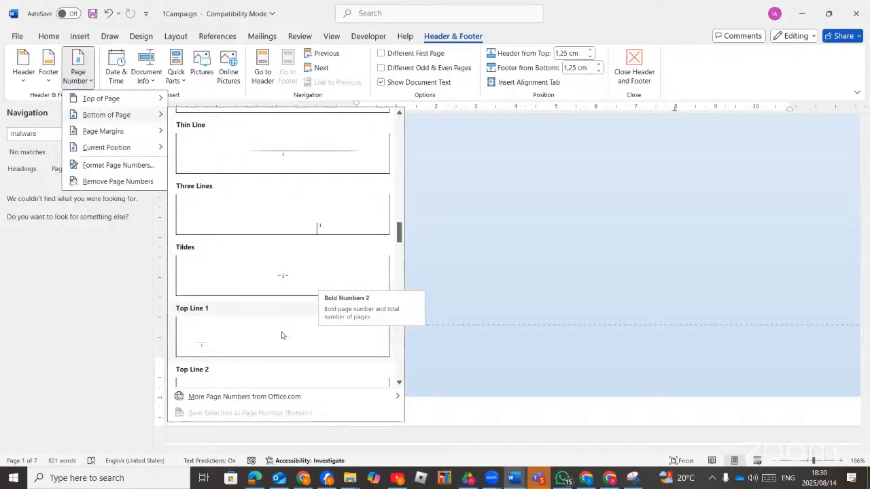
left_click(287, 276)
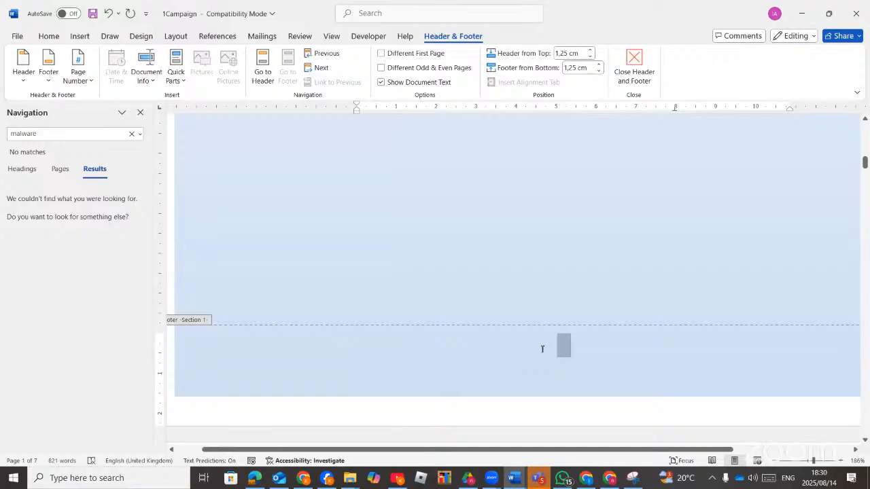
left_click(90, 85)
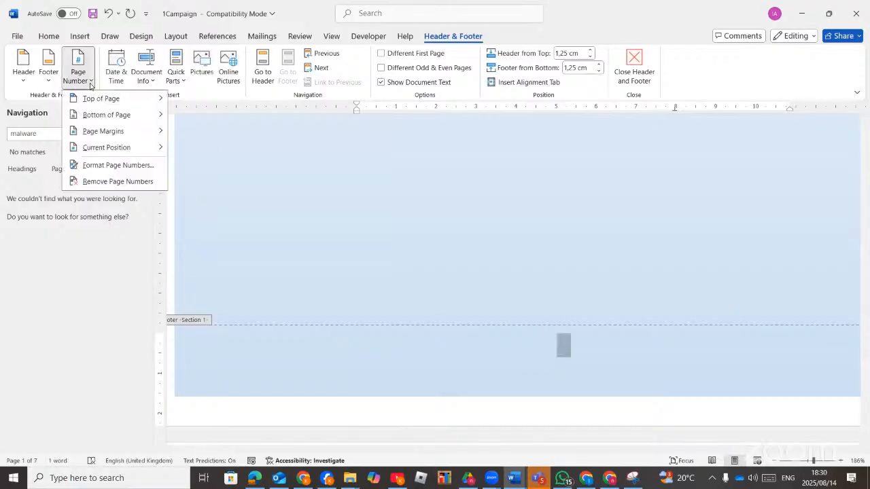
left_click(129, 167)
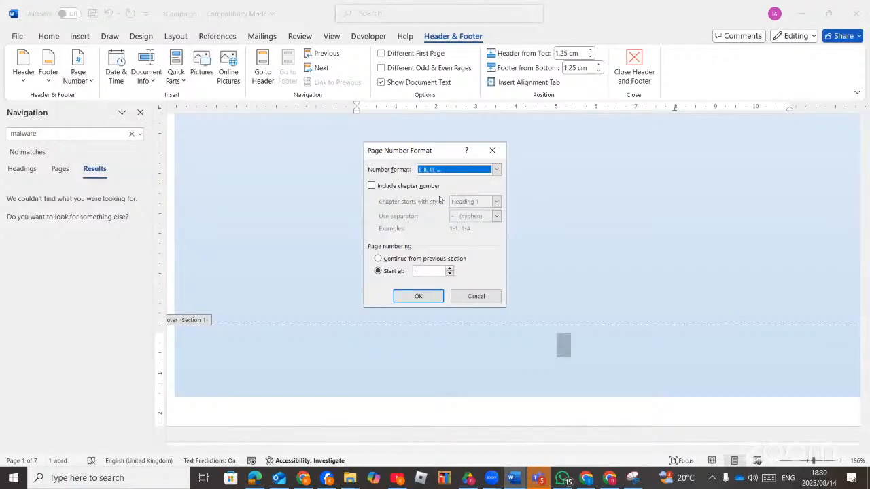
left_click(408, 298)
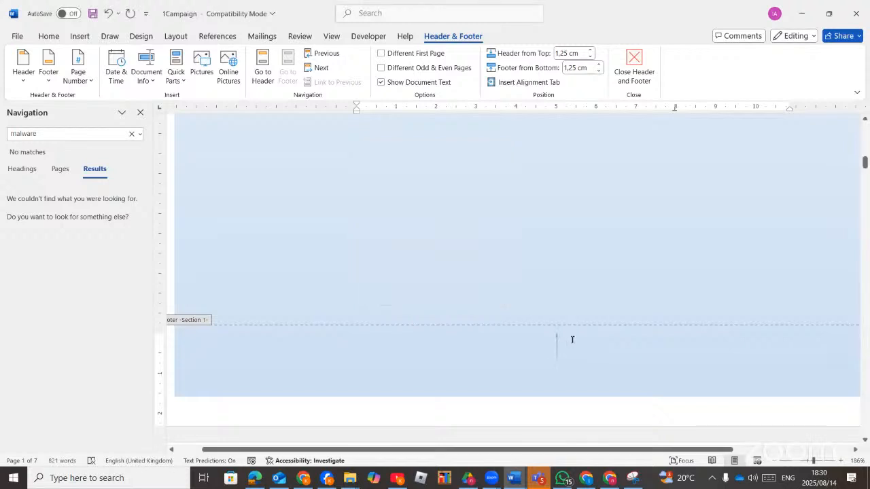
Select the footer page number and move into the second page's footer.
double_click(524, 340)
scroll(346, 352, "down", 6)
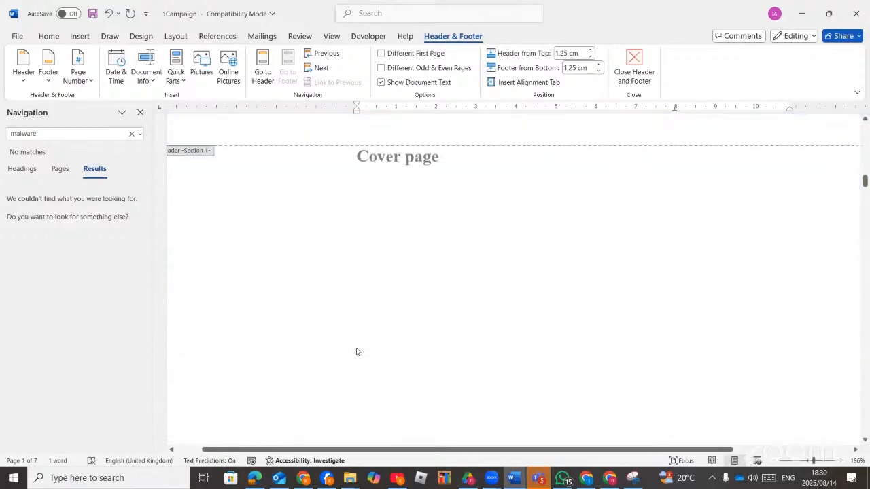
scroll(355, 352, "up", 3)
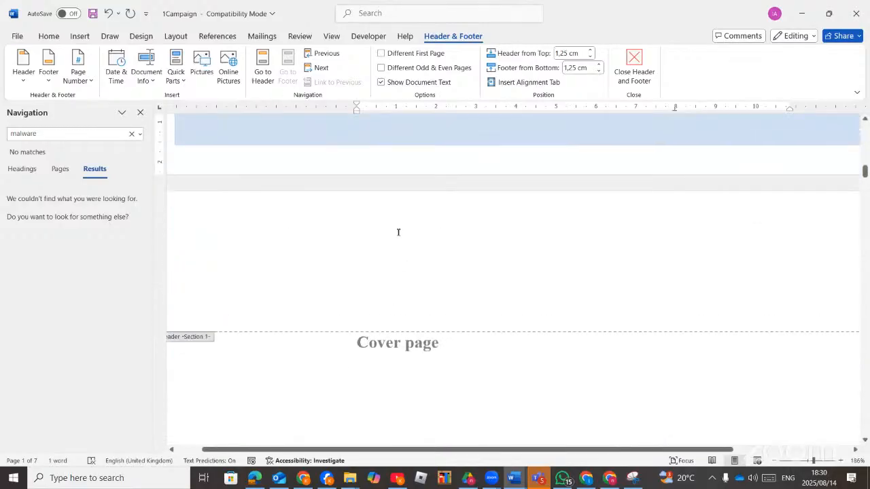
scroll(398, 233, "down", 14)
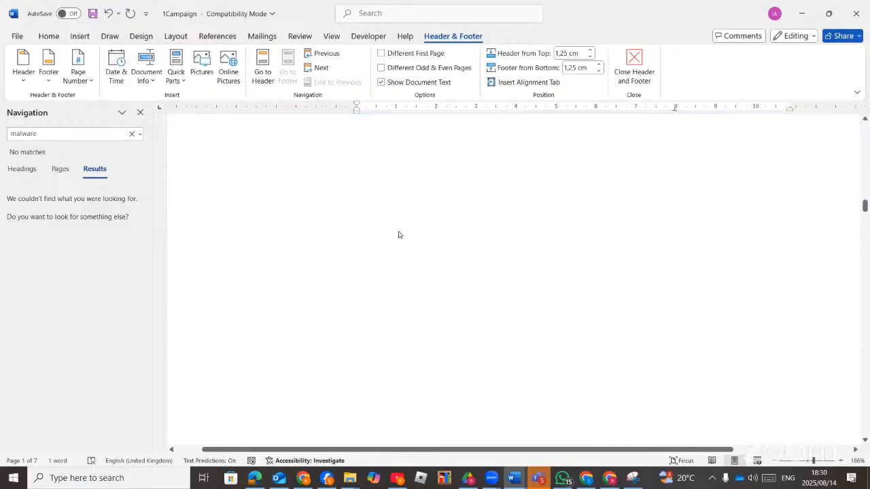
scroll(398, 231, "down", 3)
scroll(427, 235, "up", 4)
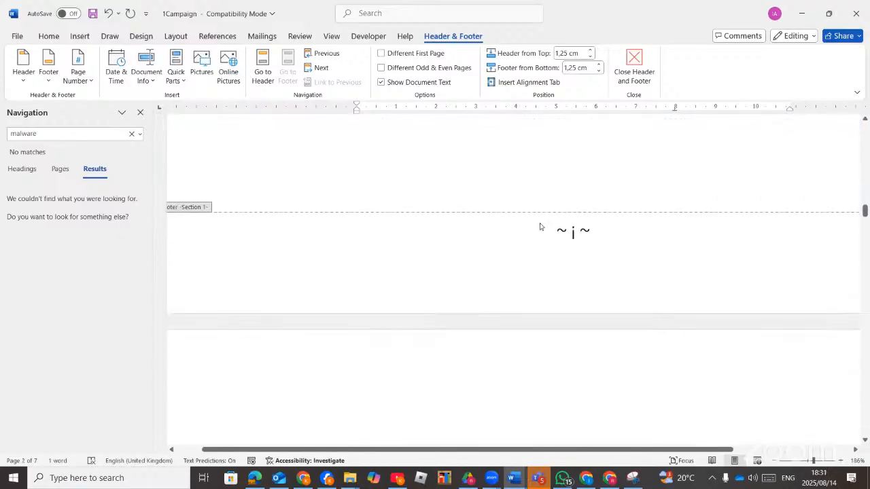
left_click(593, 240)
Check the ~ i ~ and ~ ii ~ footers, then return to the Cover page body.
scroll(594, 242, "up", 15)
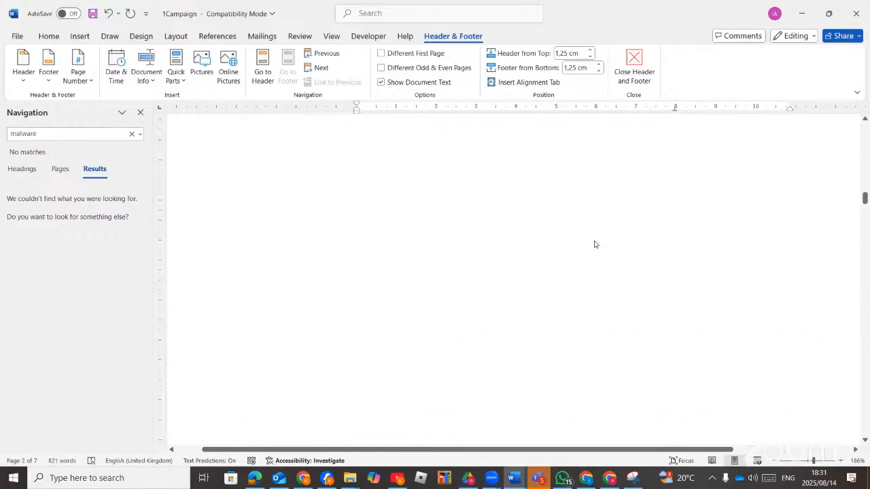
scroll(594, 244, "up", 10)
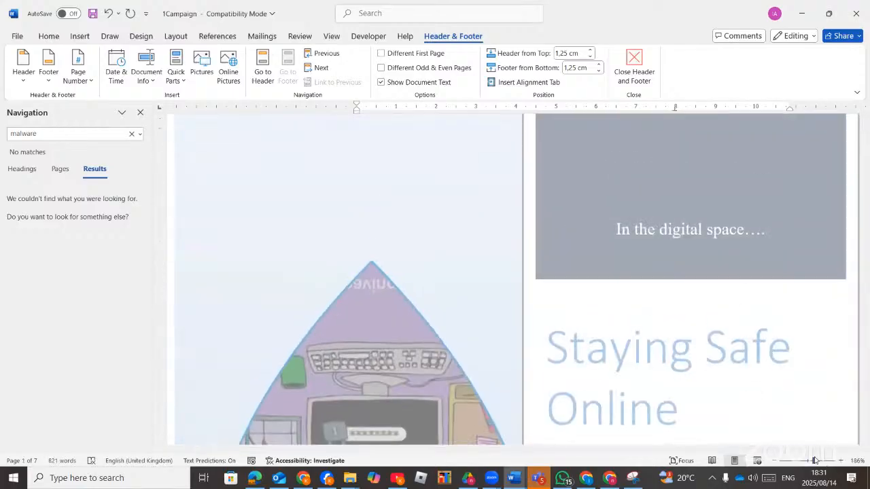
left_click_drag(814, 460, 809, 460)
scroll(658, 387, "up", 3)
scroll(659, 386, "down", 12)
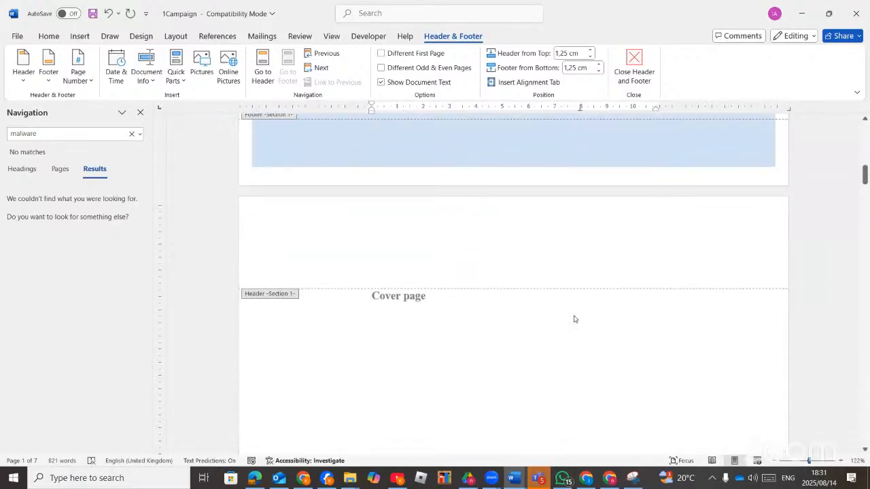
scroll(574, 319, "down", 10)
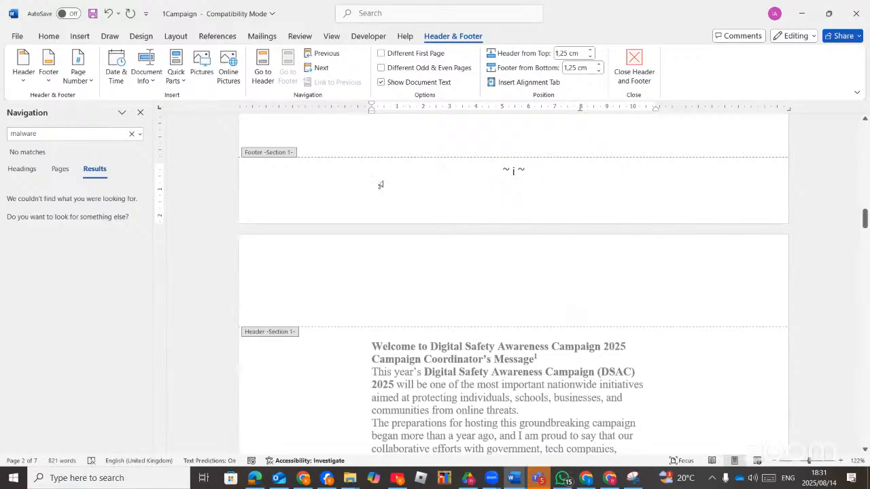
scroll(301, 301, "down", 10)
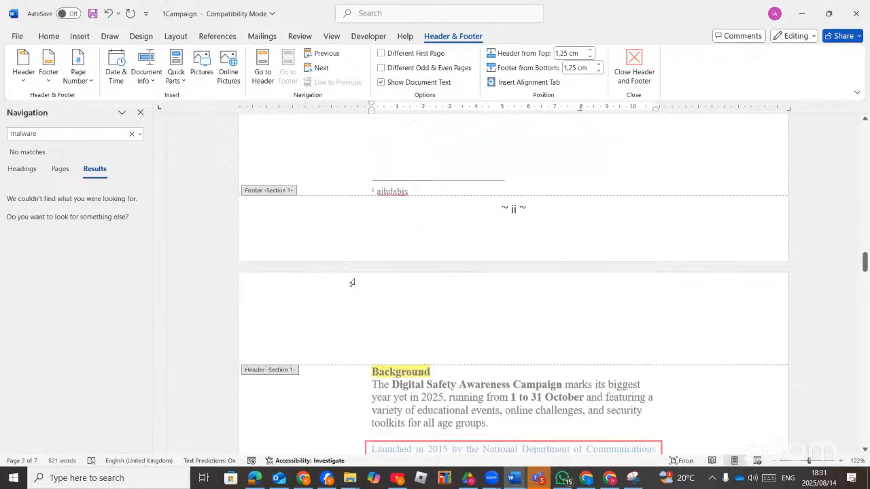
scroll(352, 282, "up", 10)
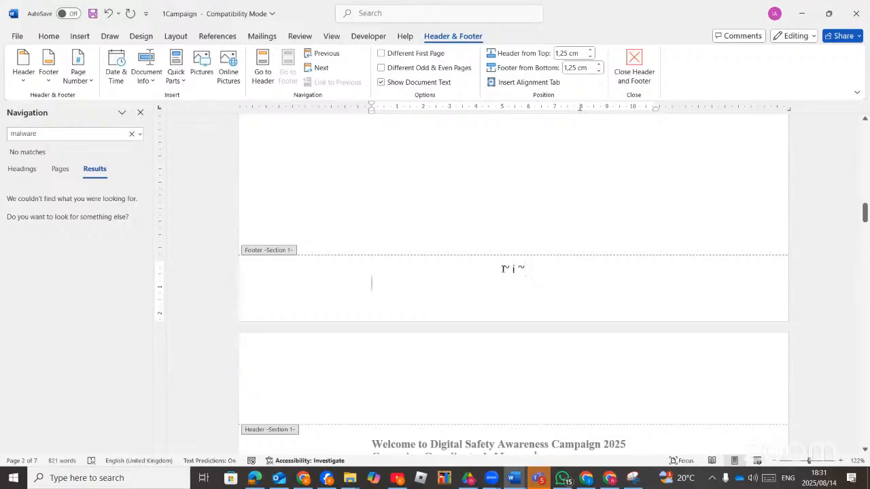
double_click(504, 269)
double_click(503, 235)
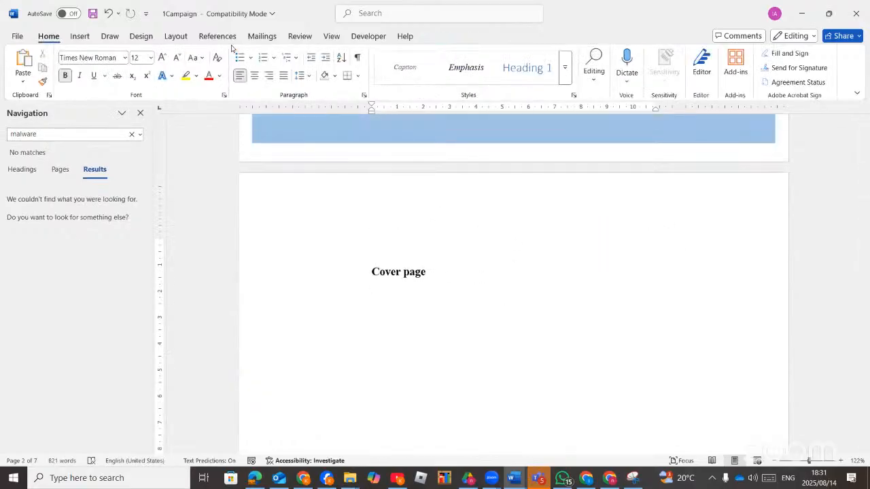
Insert a continuous section break after the Cover page.
left_click(176, 36)
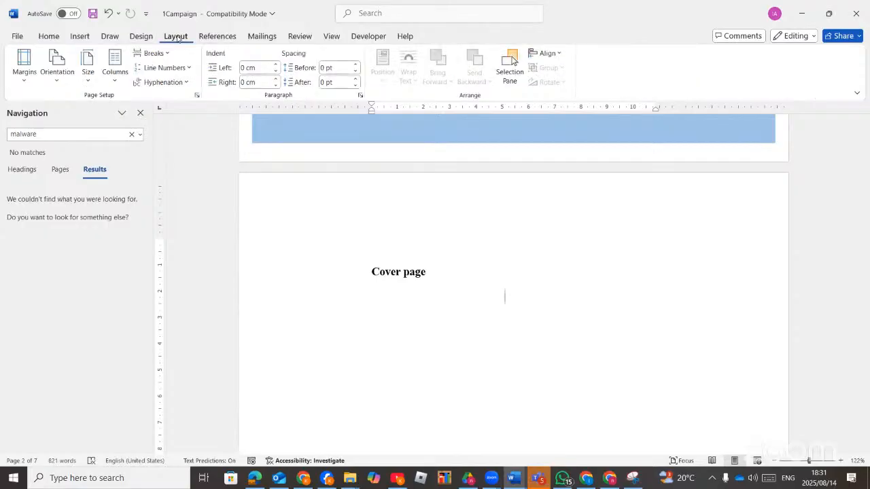
left_click(163, 55)
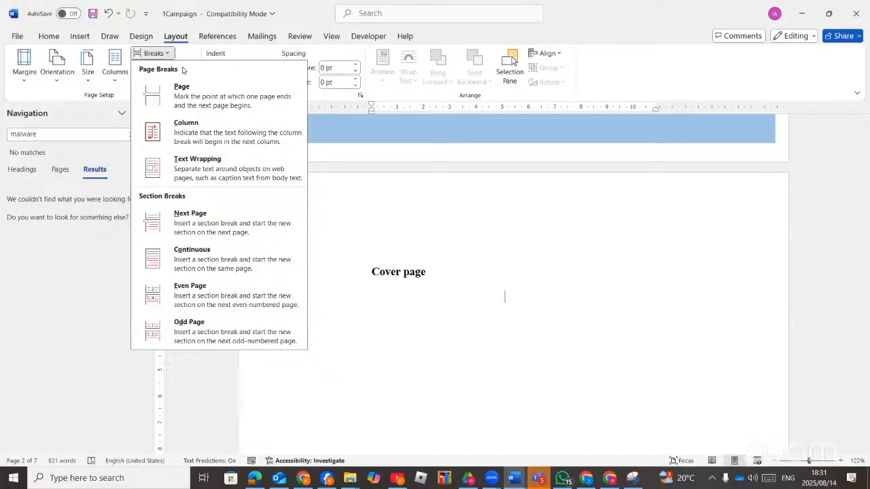
left_click(216, 261)
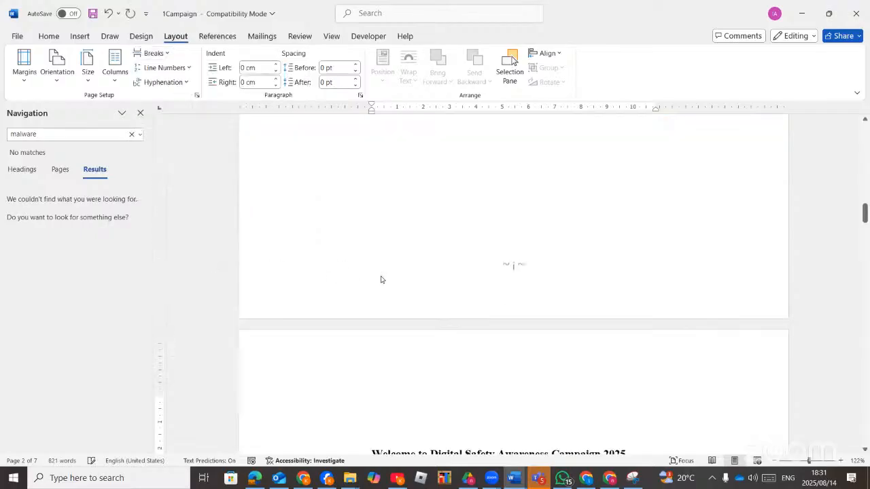
scroll(516, 326, "up", 5)
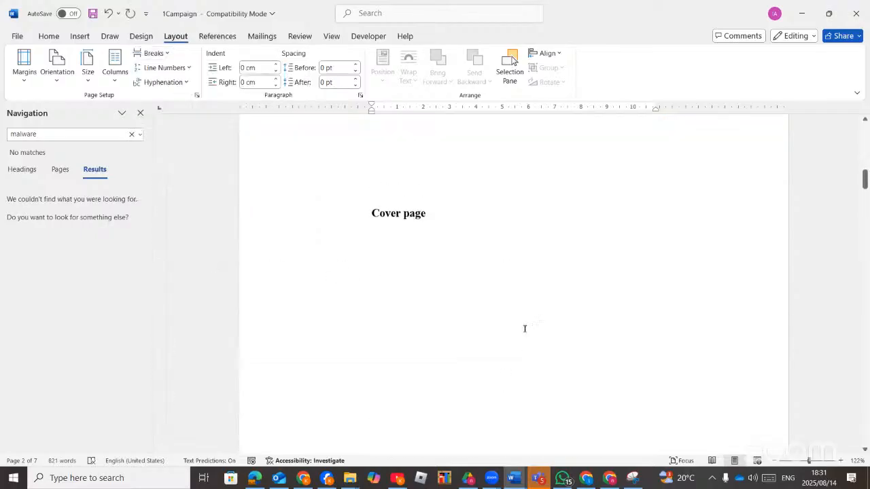
scroll(523, 339, "down", 3)
scroll(516, 387, "down", 2)
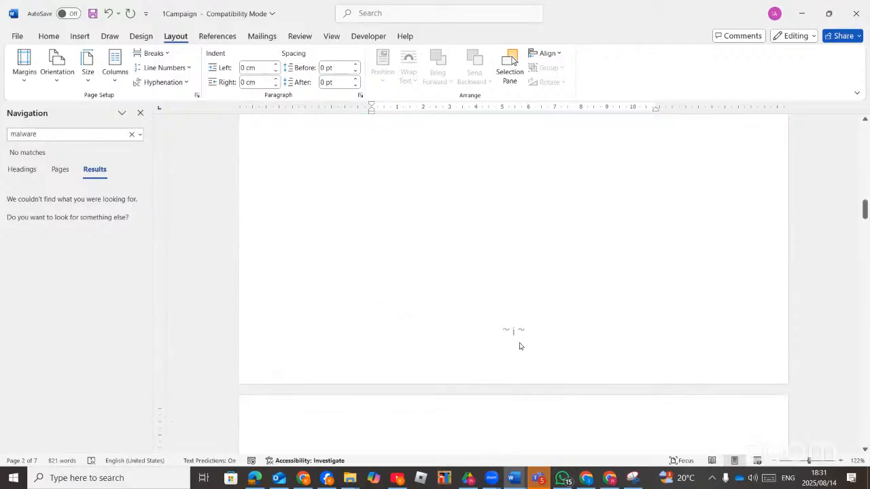
Open footer editing and move into the Section 2 header on page 3.
double_click(520, 346)
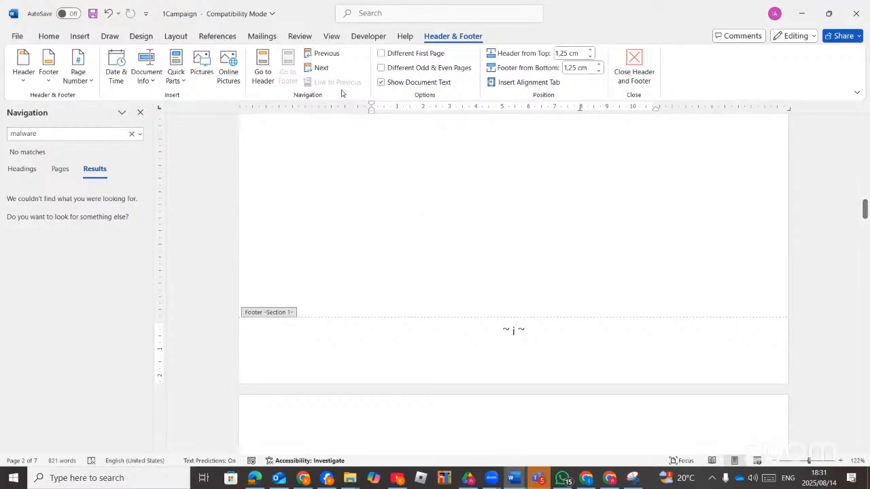
scroll(482, 301, "up", 3)
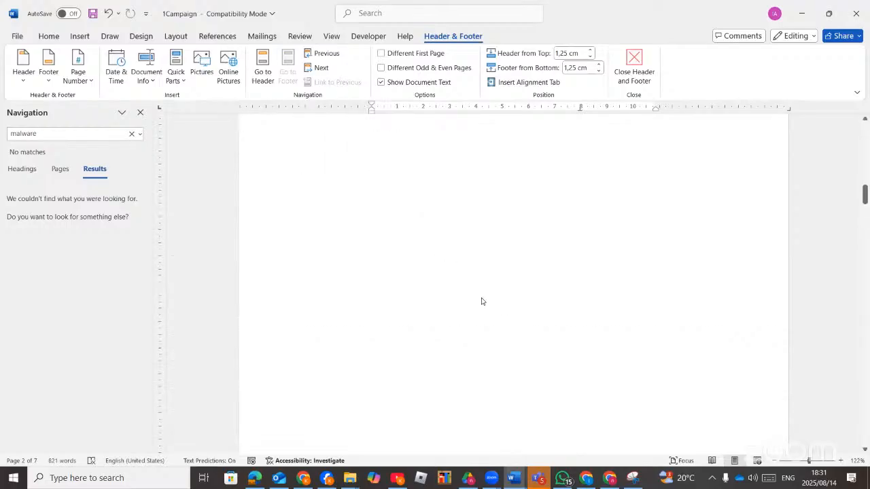
scroll(487, 303, "up", 3)
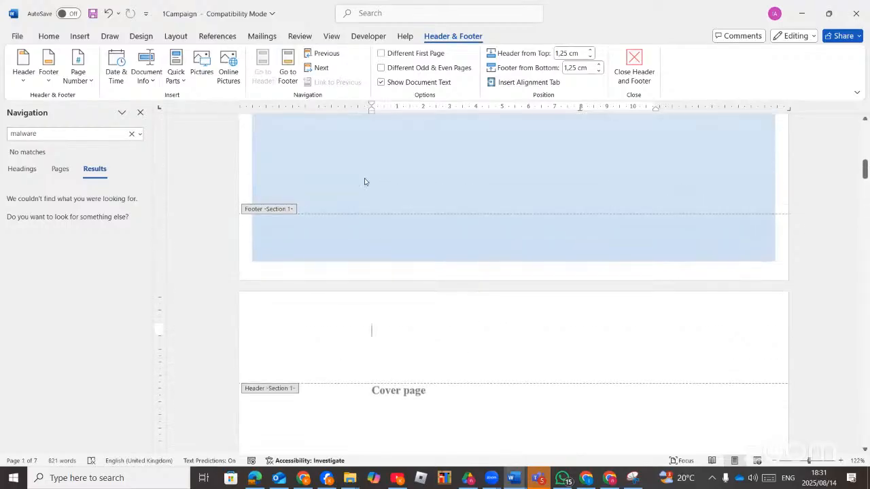
scroll(386, 239, "down", 5)
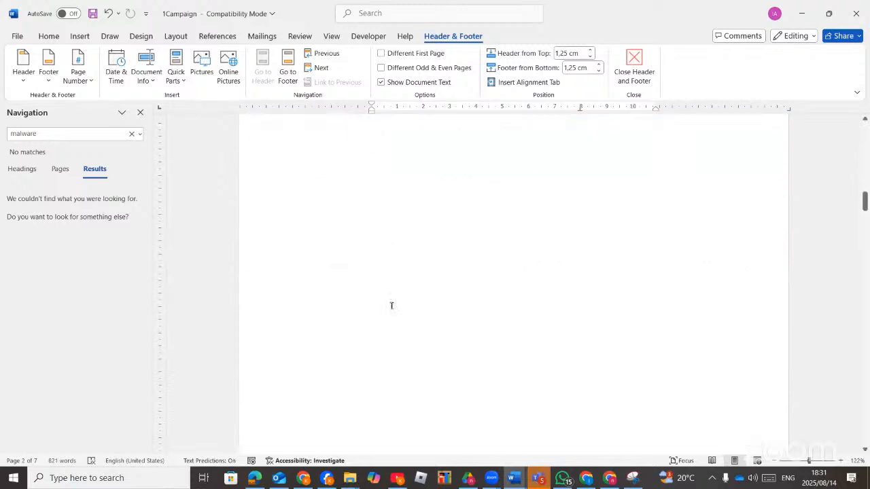
scroll(404, 324, "down", 3)
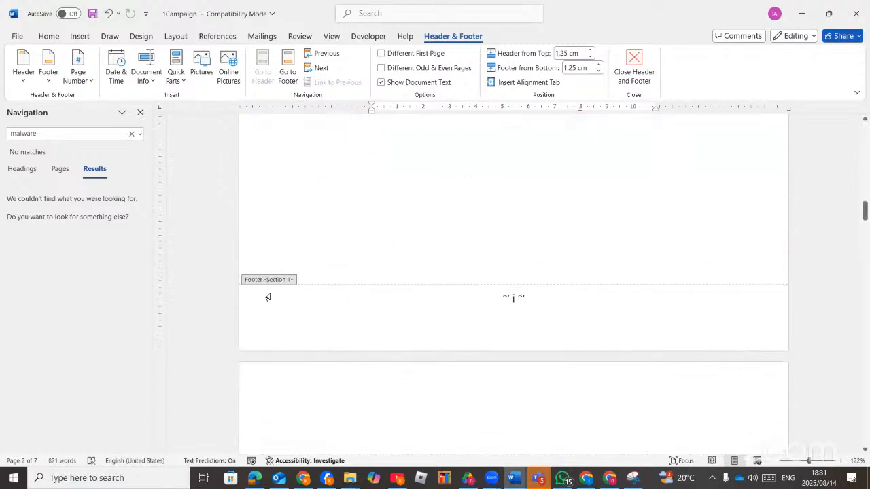
scroll(305, 319, "down", 4)
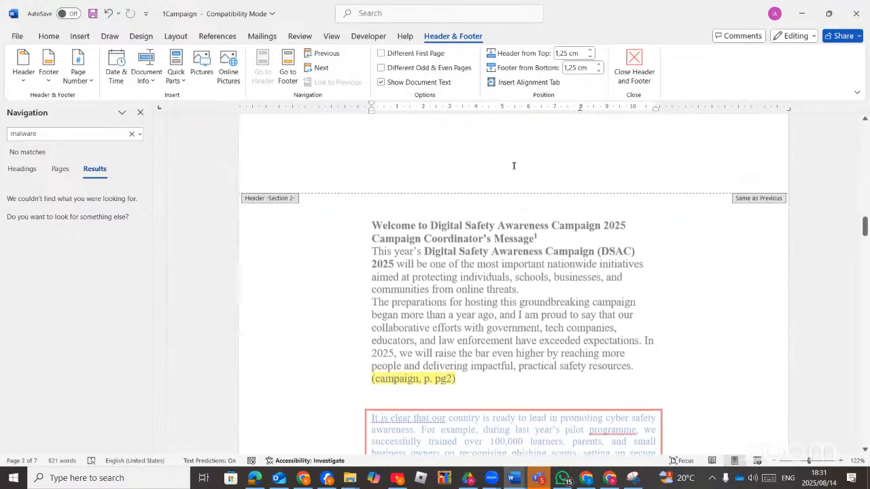
left_click(517, 163)
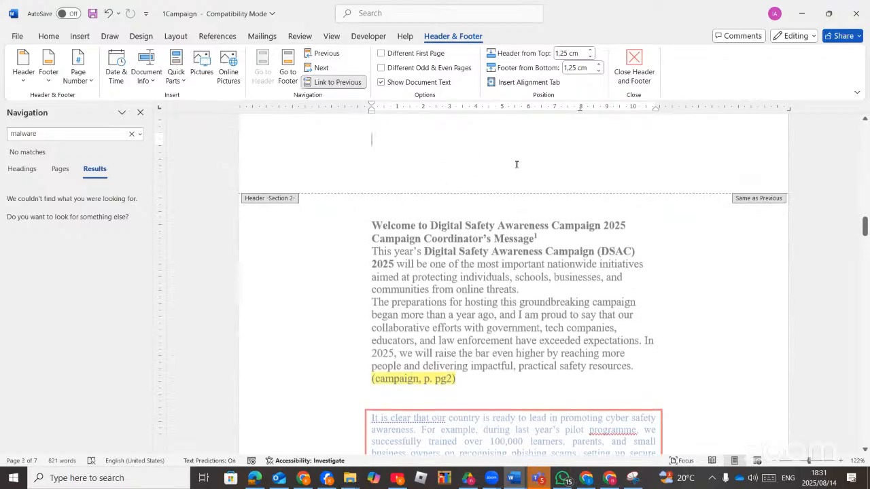
Turn off Link to Previous for both the Section 2 header and footer.
left_click(349, 82)
scroll(452, 265, "down", 10)
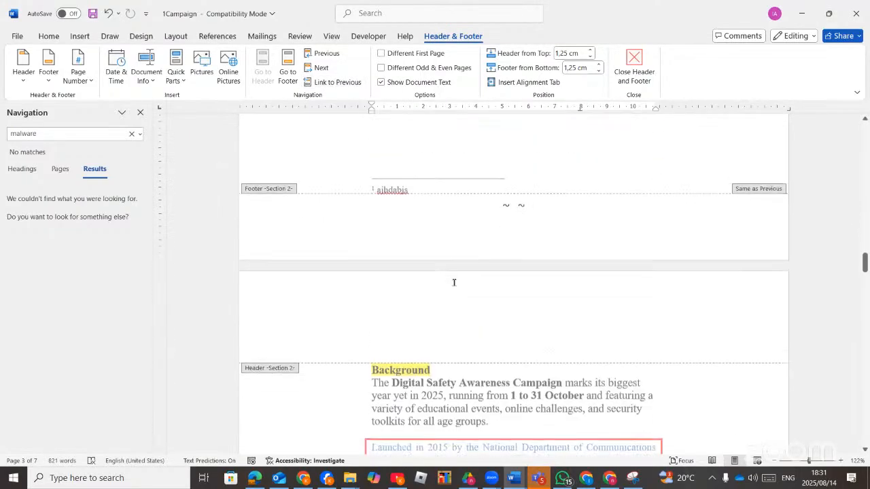
left_click(497, 202)
left_click(330, 85)
scroll(354, 145, "up", 5)
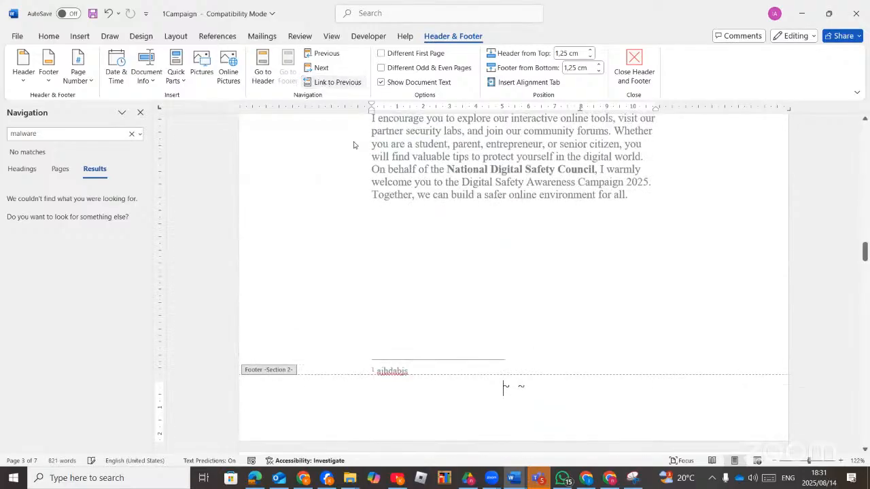
scroll(439, 311, "up", 15)
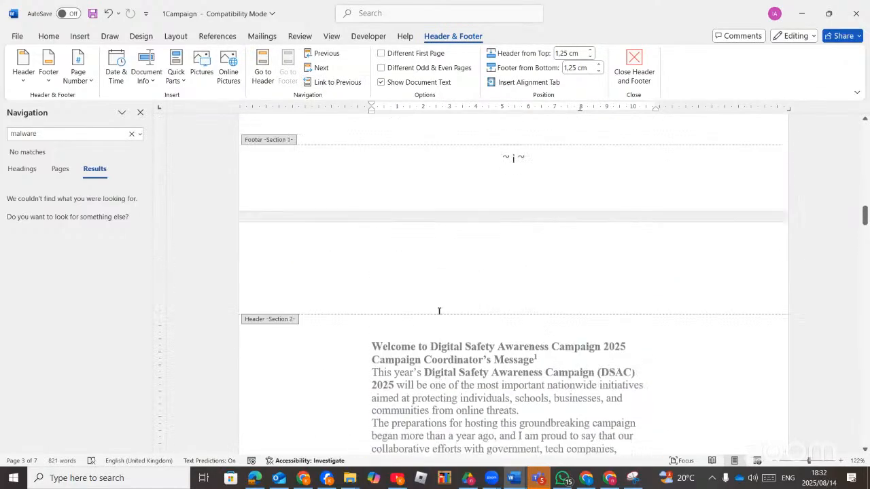
scroll(439, 310, "up", 10)
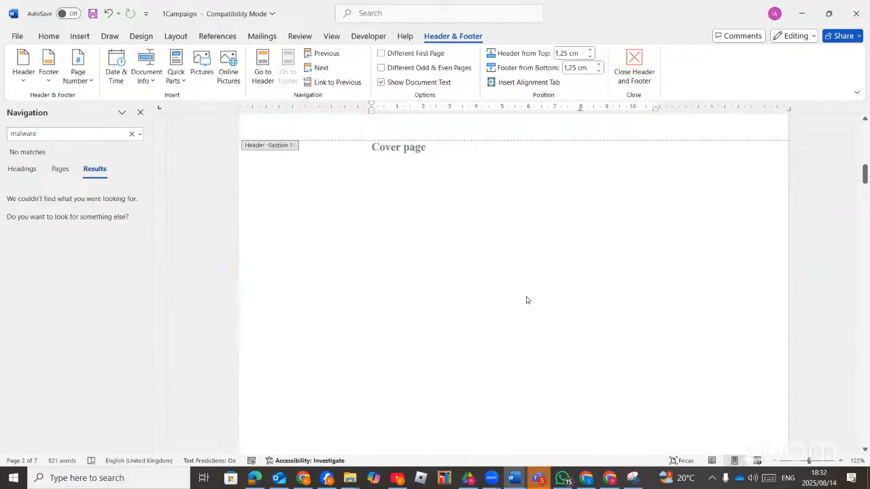
scroll(575, 206, "up", 8)
scroll(567, 237, "down", 4)
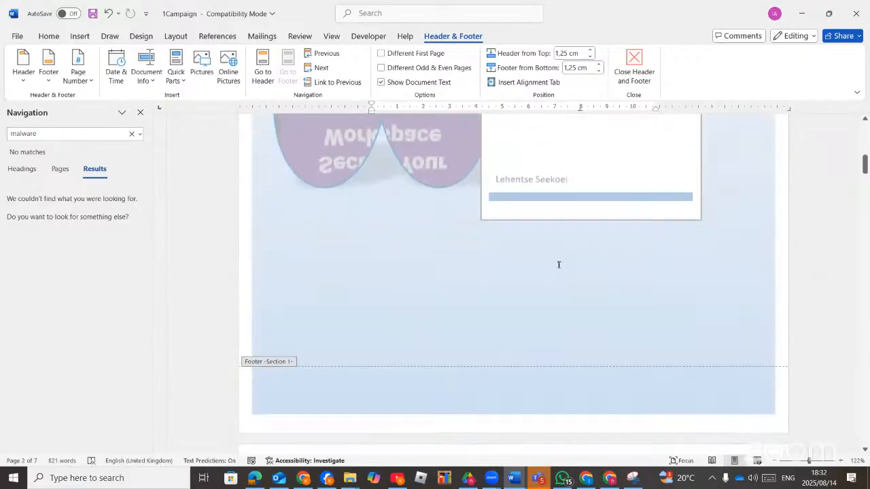
scroll(559, 265, "down", 12)
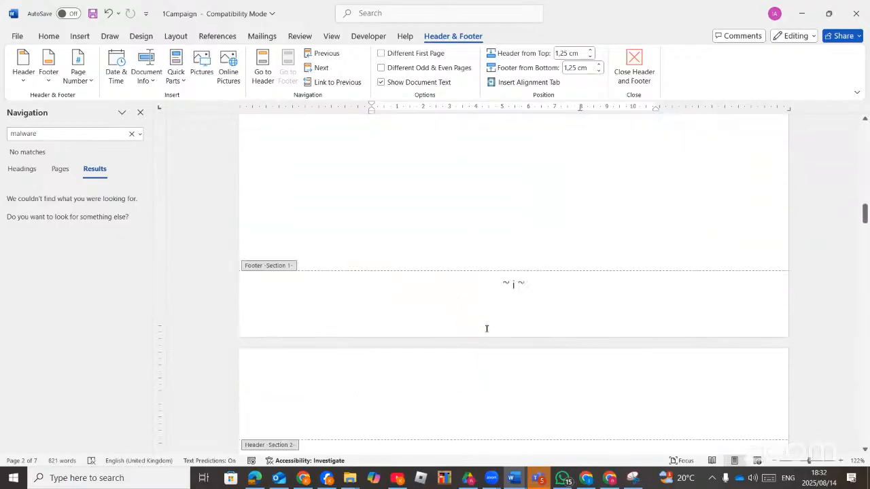
scroll(486, 328, "down", 12)
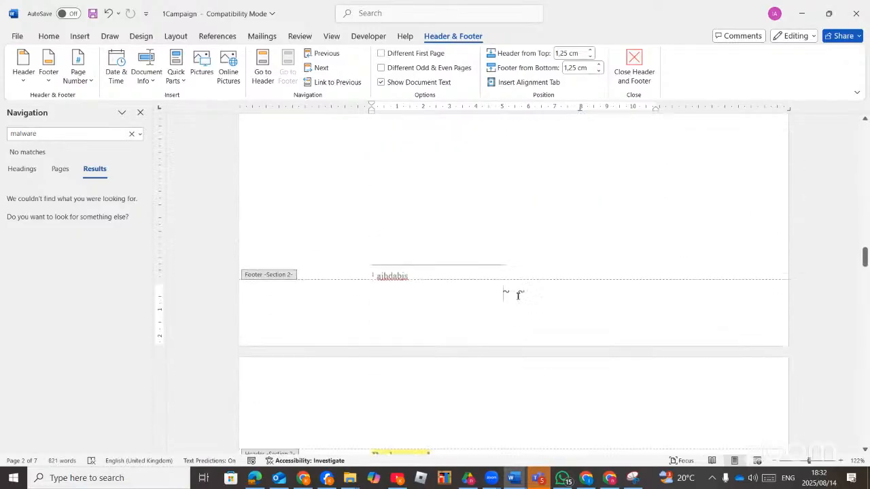
scroll(517, 295, "down", 2)
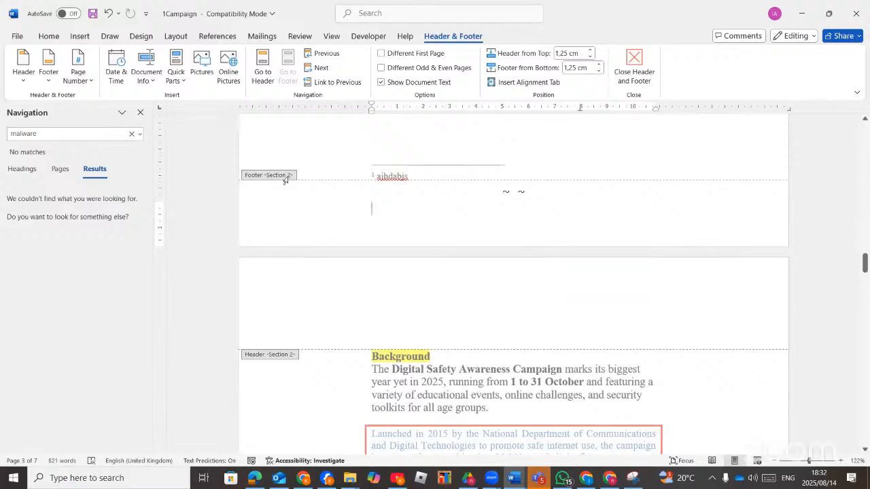
Add a Tildes-style page number to the Section 2 footer.
left_click(90, 83)
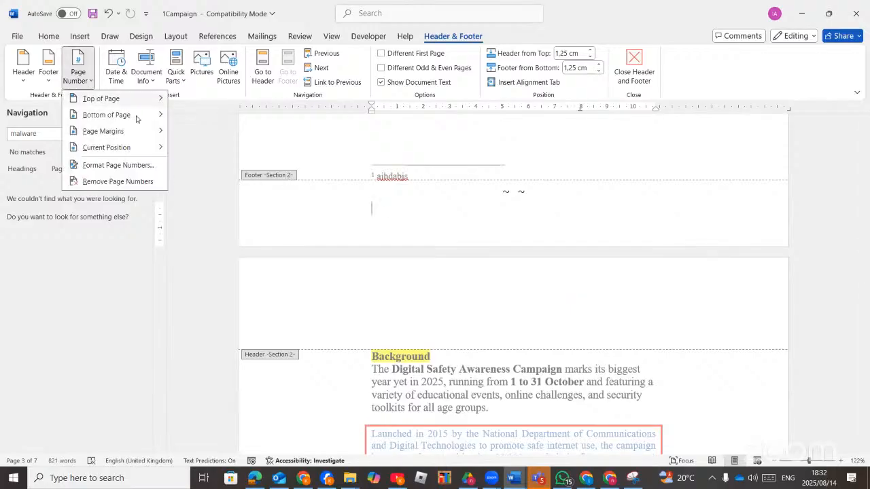
mouse_move(136, 120)
scroll(281, 330, "down", 12)
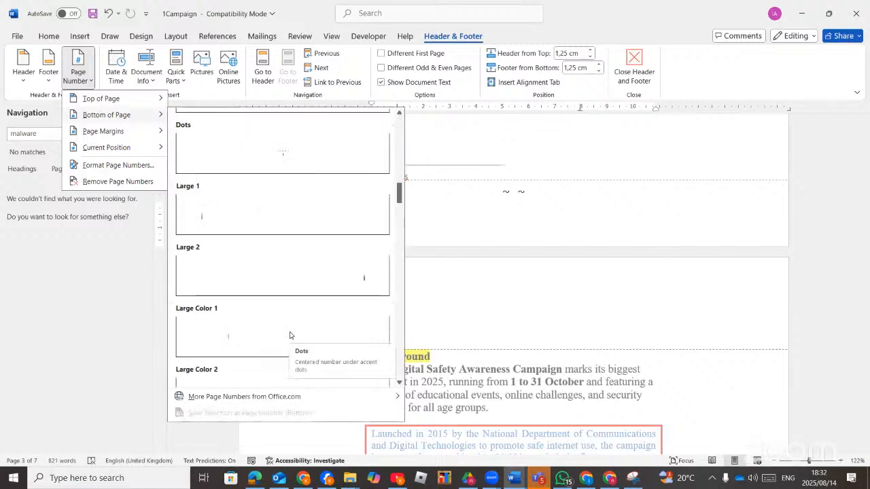
scroll(288, 335, "down", 8)
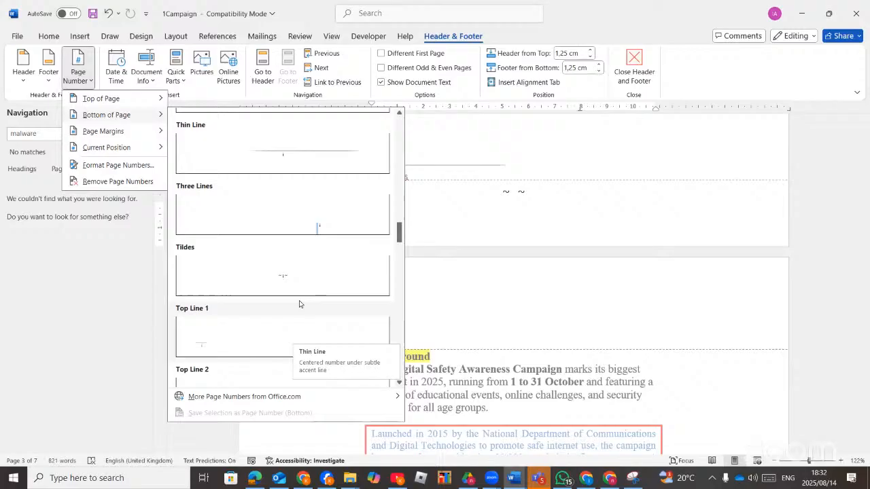
left_click(310, 268)
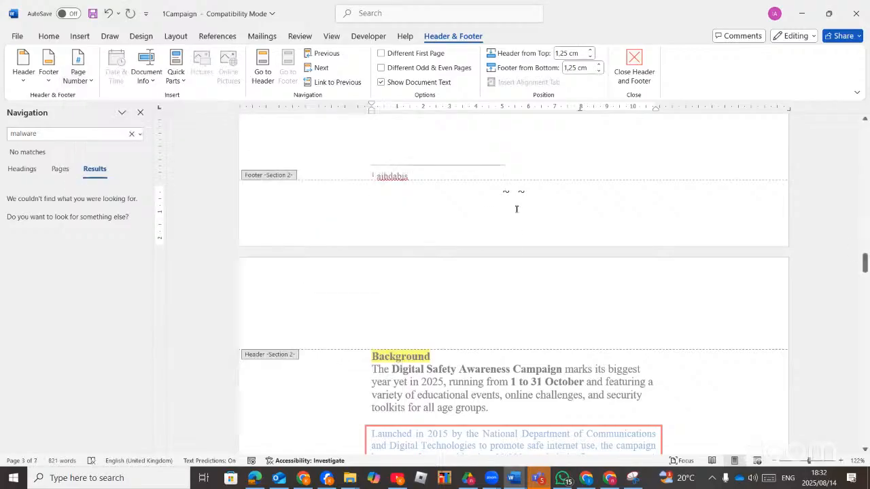
Format Section 2 page numbers as A, B, C starting at A.
left_click(88, 81)
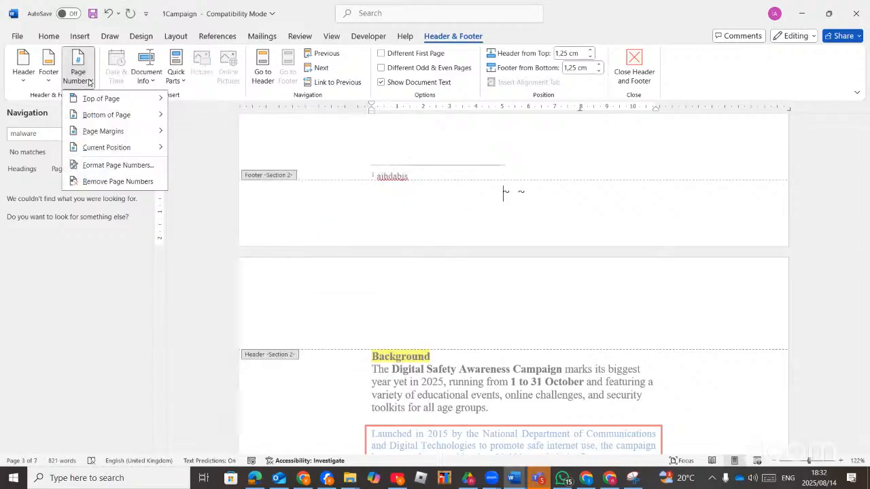
left_click(122, 165)
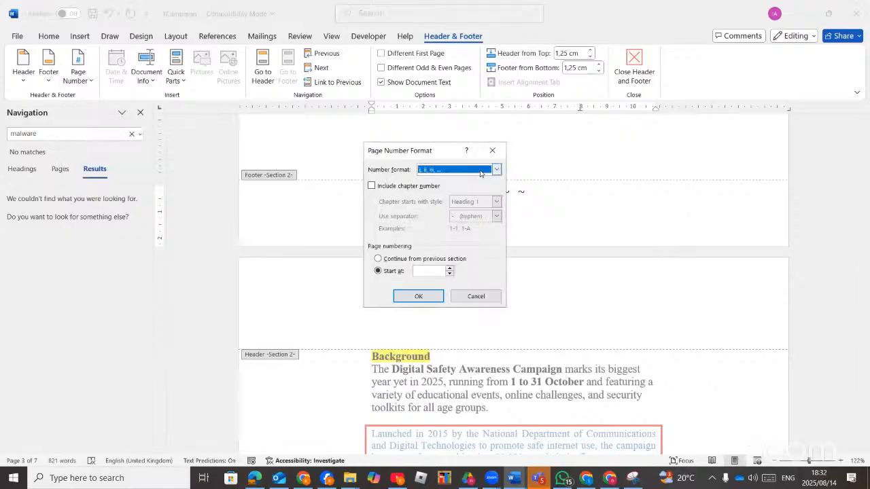
left_click(497, 170)
left_click(452, 197)
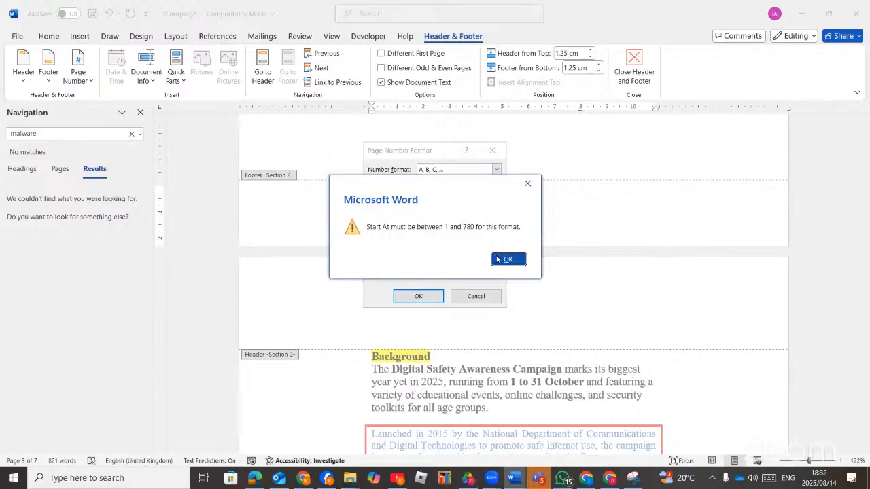
left_click(505, 259)
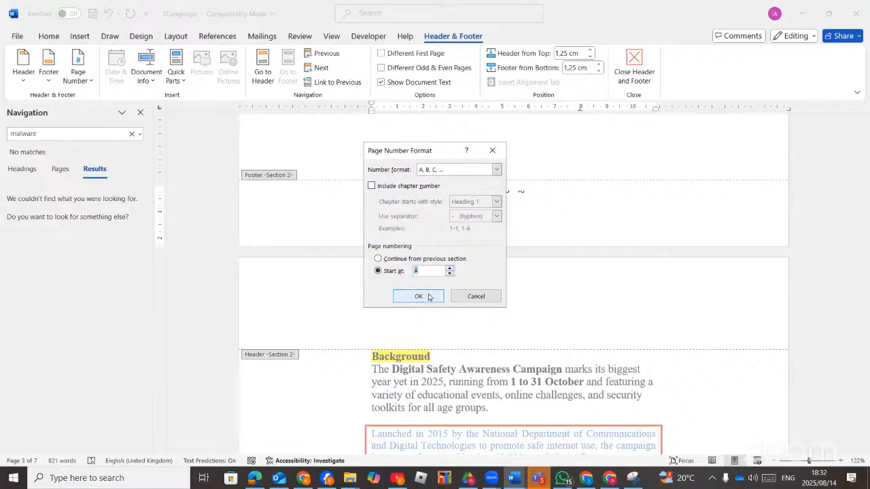
left_click(419, 296)
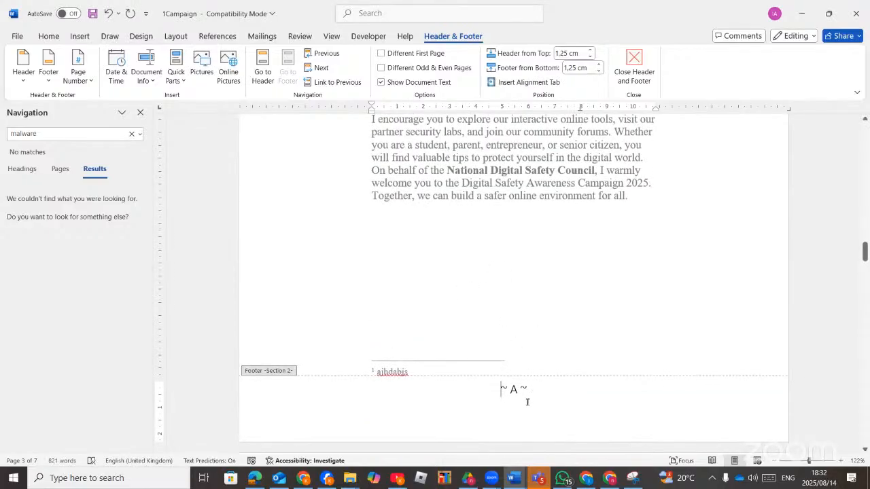
Scroll to the page before the Welcome message and click into its Section 1 footer.
scroll(527, 401, "up", 5)
scroll(528, 405, "down", 7)
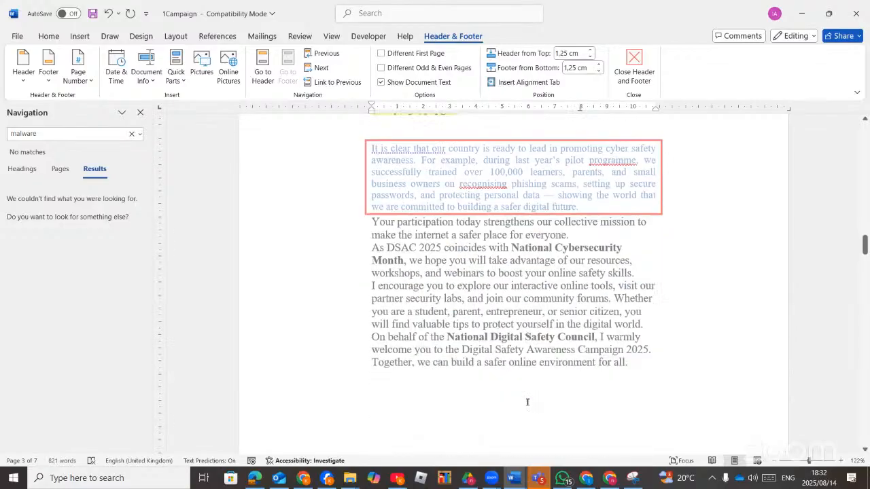
scroll(528, 409, "down", 15)
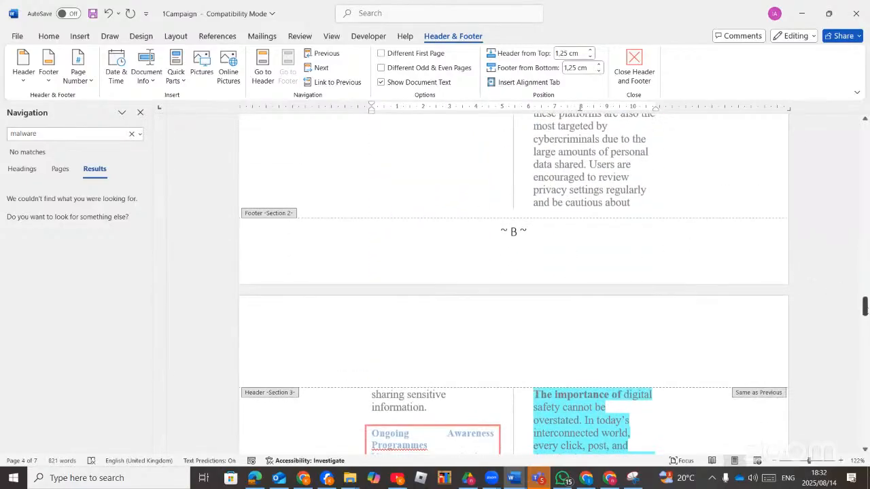
left_click_drag(864, 306, 864, 133)
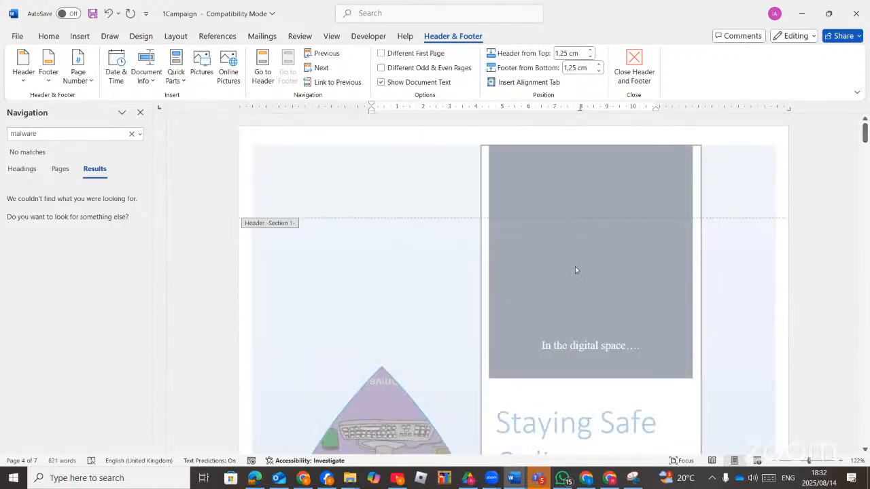
scroll(553, 337, "down", 13)
scroll(553, 338, "down", 12)
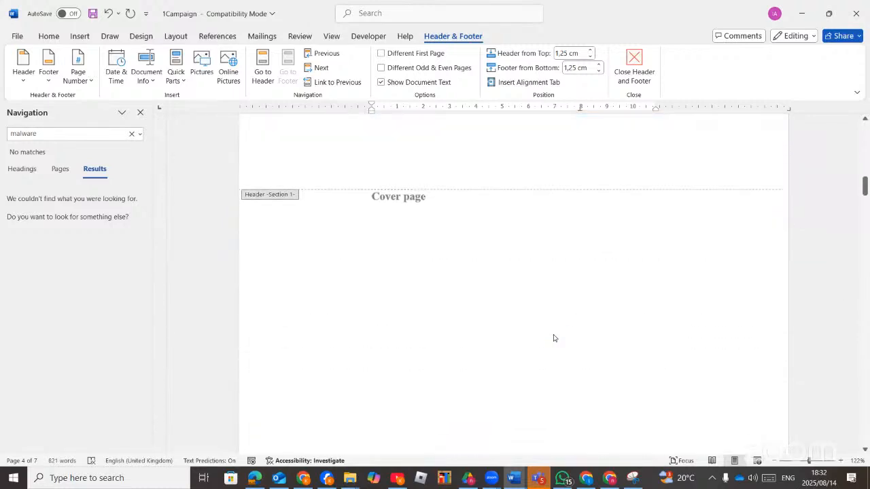
scroll(518, 281, "down", 1)
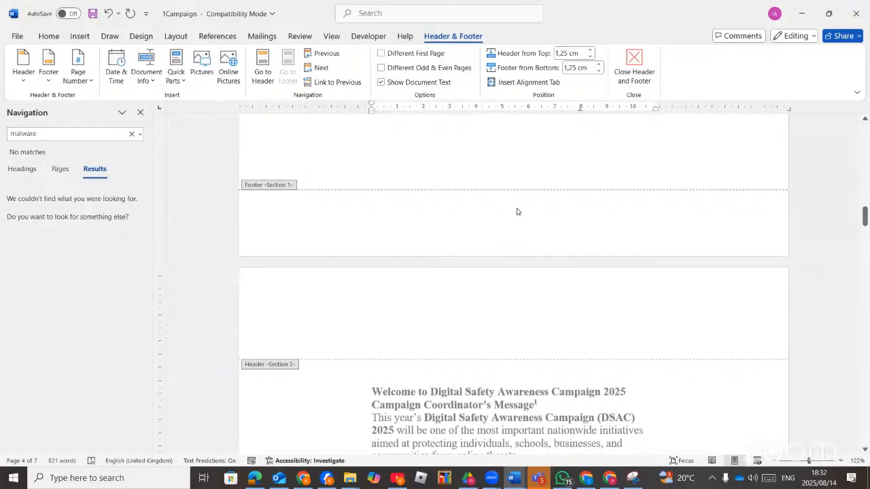
left_click(495, 232)
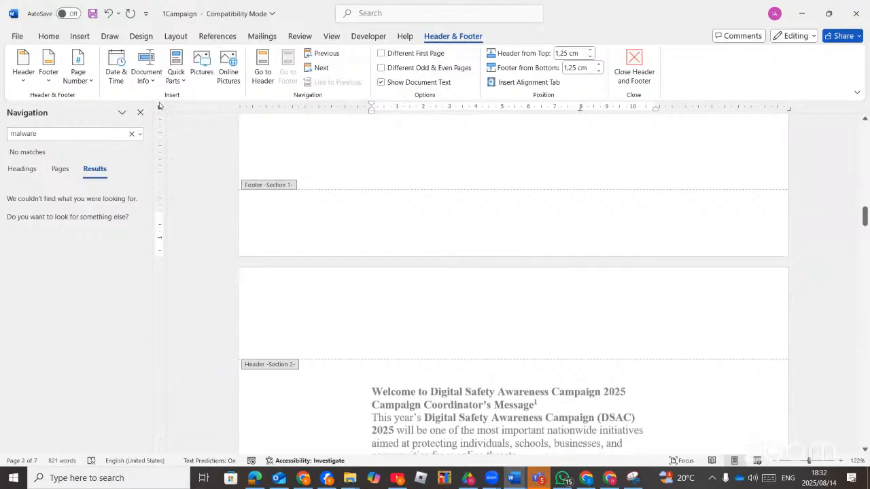
Add a centred Plain Number 2 page number to the Section 1 footer.
left_click(90, 82)
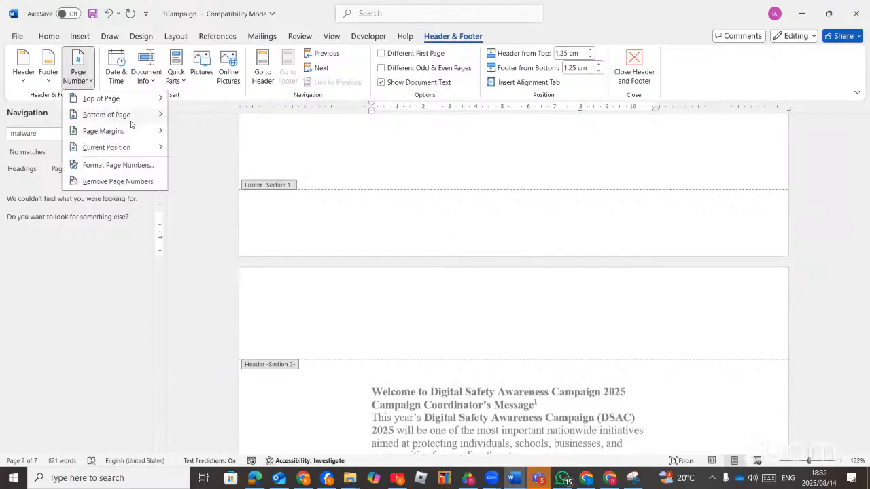
mouse_move(132, 117)
left_click(217, 217)
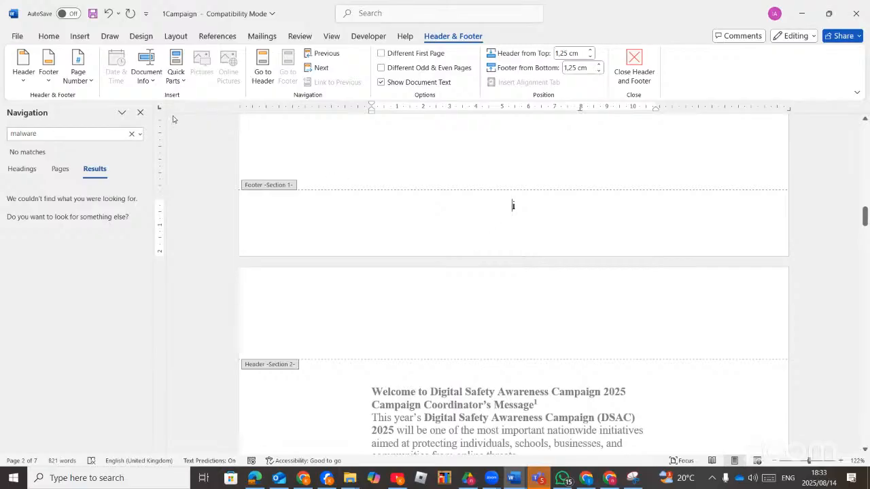
Close the Navigation pane and exit footer editing back to the document body.
left_click(140, 112)
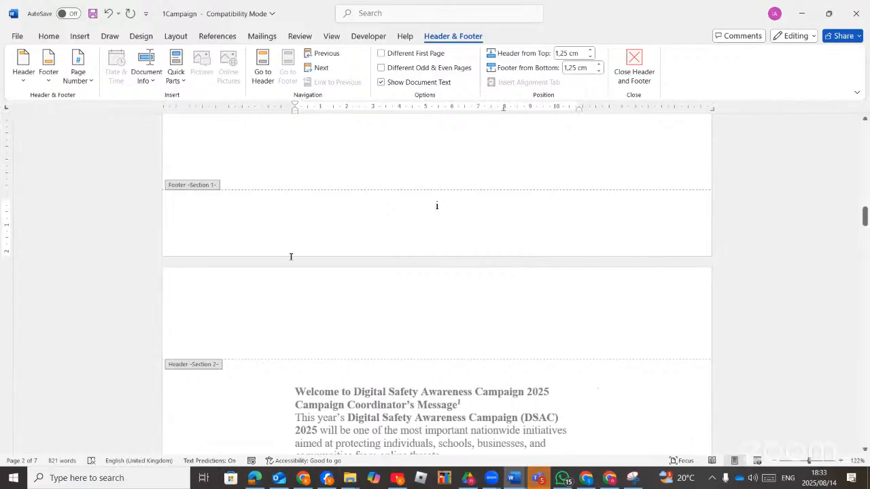
scroll(291, 256, "up", 5)
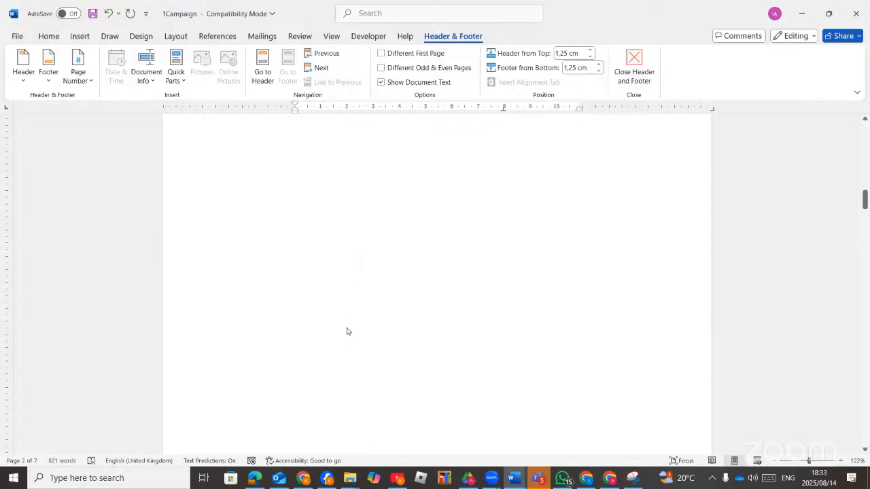
scroll(349, 336, "down", 5)
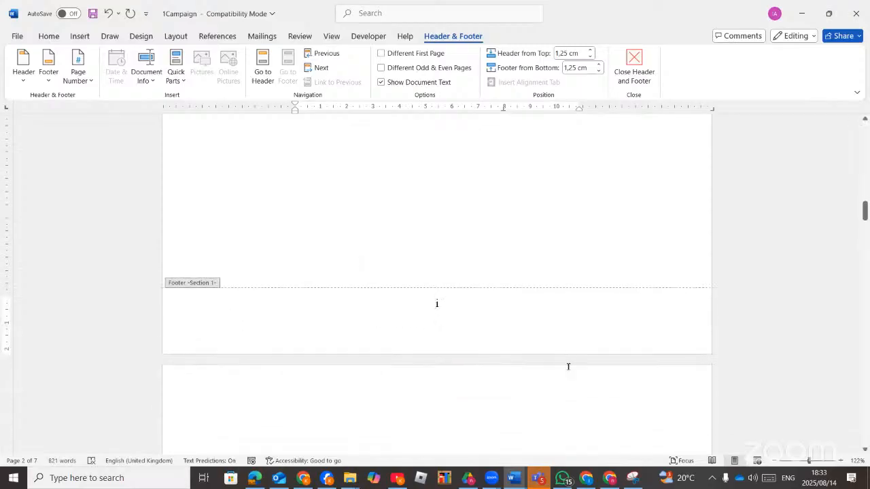
double_click(568, 366)
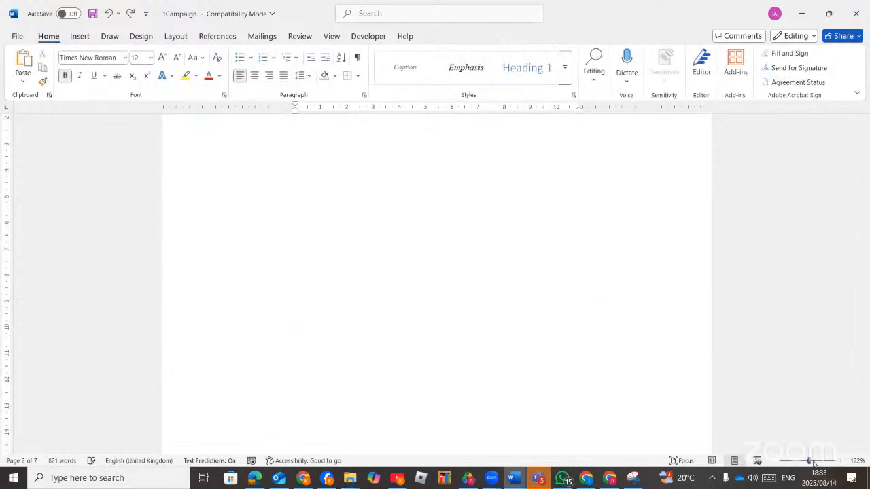
left_click_drag(813, 464, 807, 464)
scroll(609, 322, "up", 6)
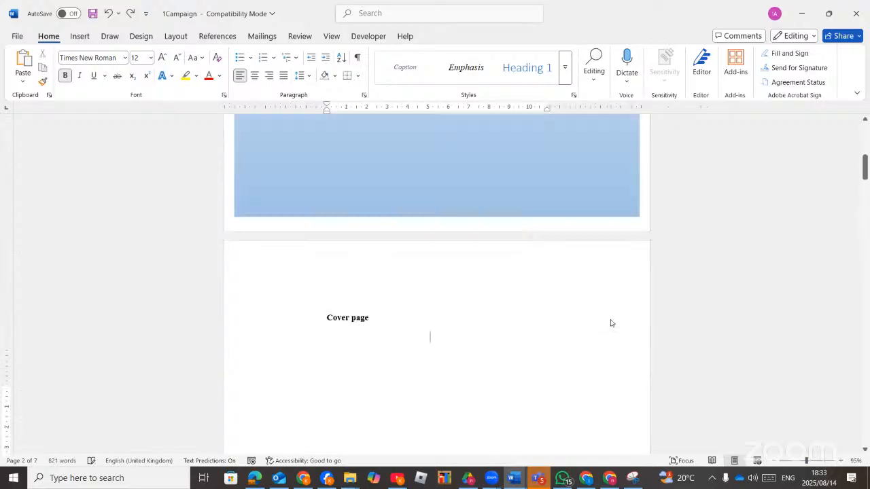
scroll(544, 333, "down", 6)
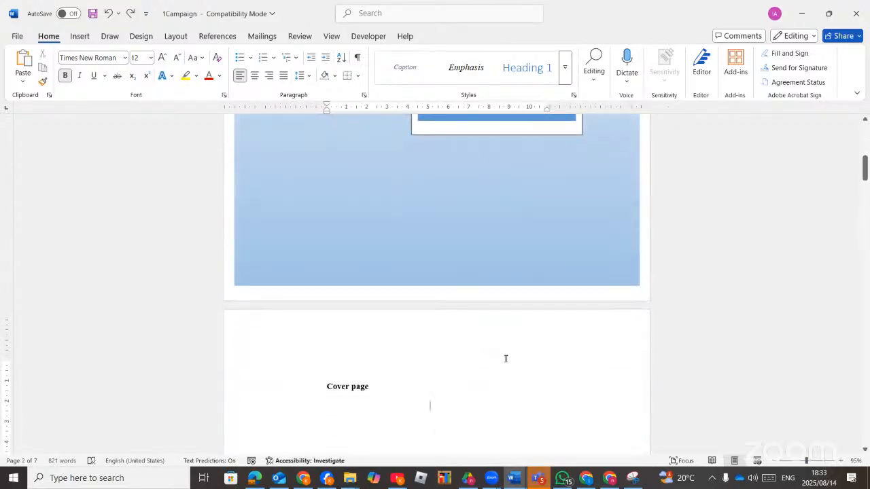
scroll(435, 382, "down", 5)
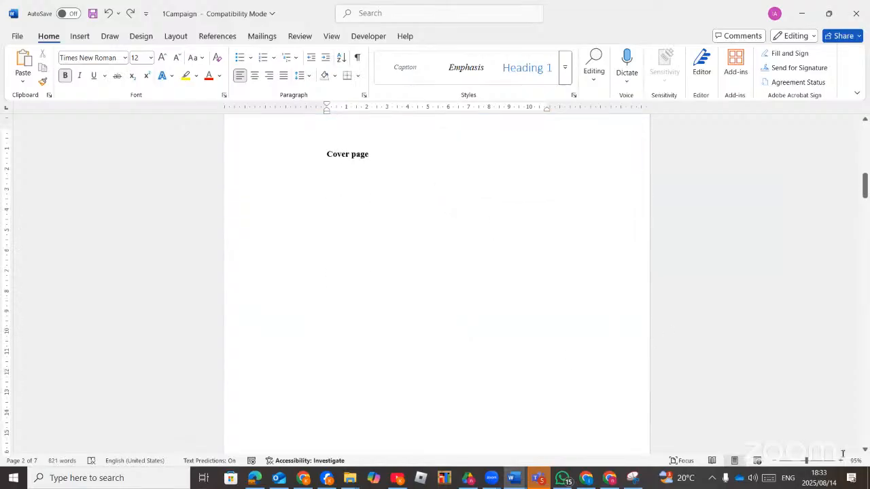
scroll(505, 328, "down", 7)
scroll(505, 331, "down", 3)
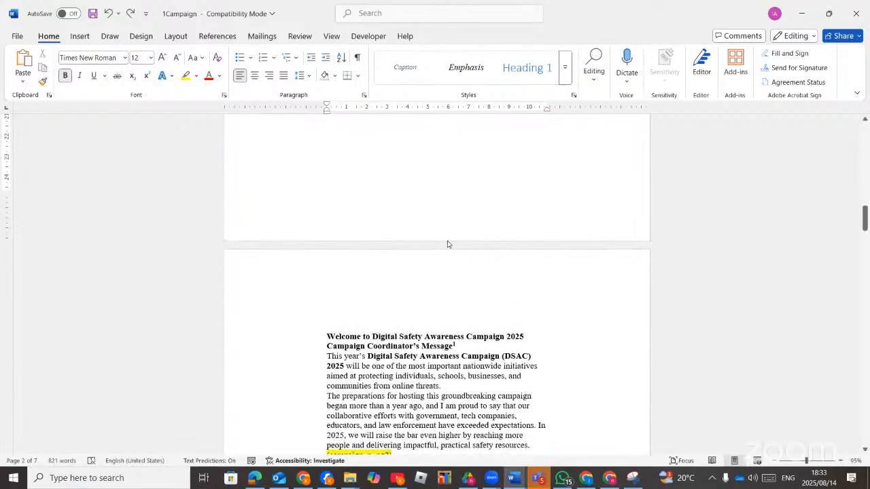
scroll(448, 245, "up", 8)
scroll(405, 188, "up", 4)
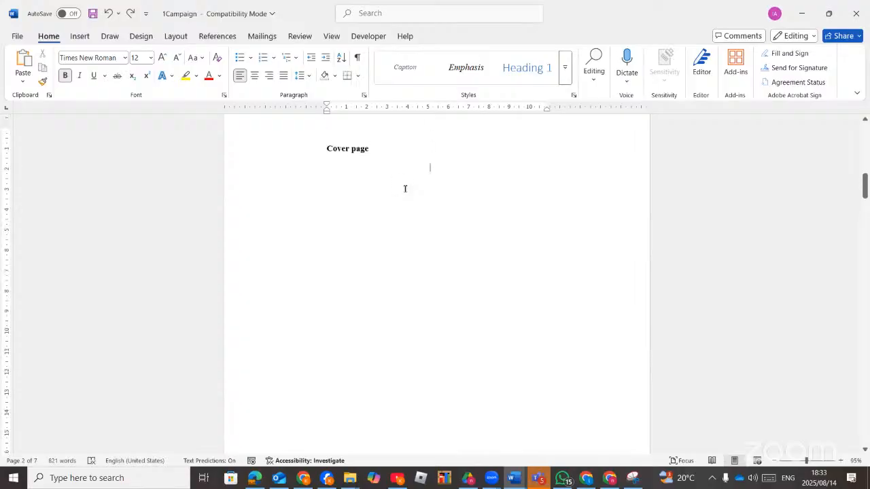
Insert a continuous section break after the Cover page and open the Welcome page's footer.
left_click(176, 38)
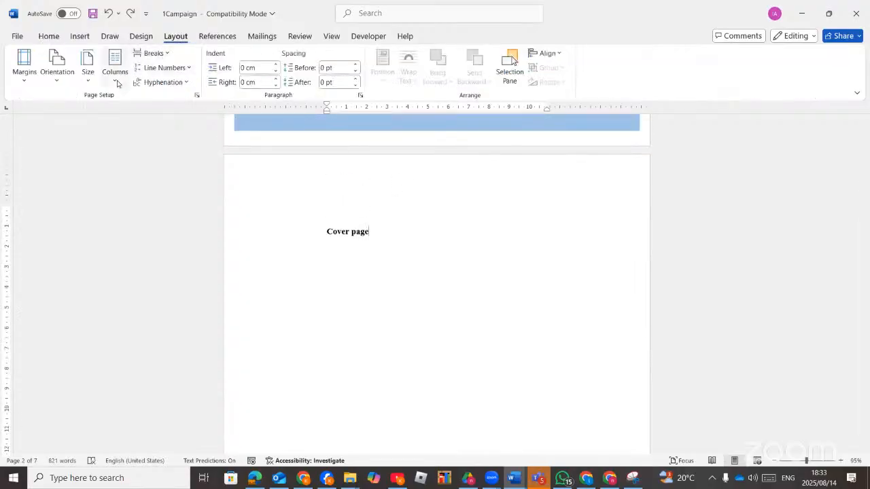
left_click(154, 53)
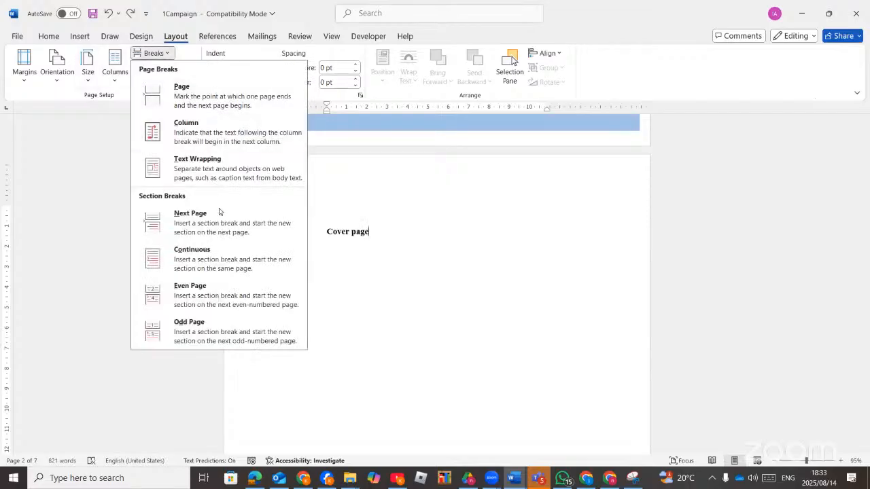
left_click(229, 267)
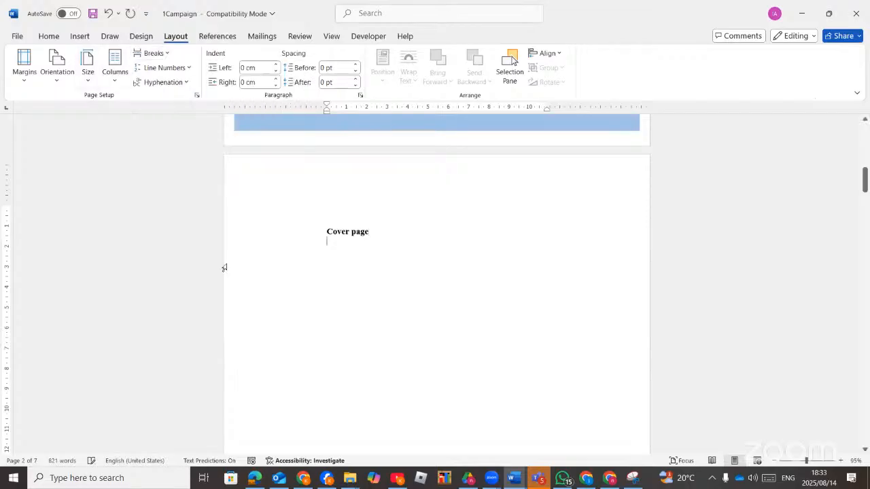
scroll(336, 272, "down", 10)
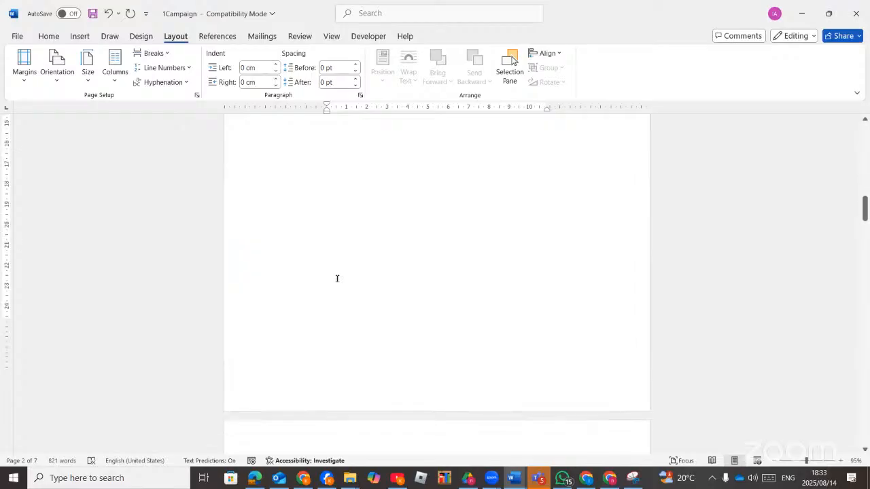
scroll(337, 280, "down", 10)
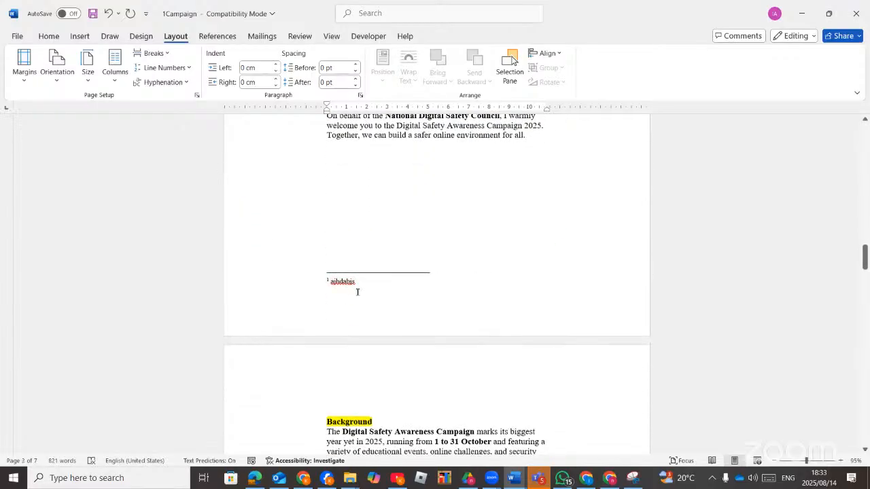
double_click(441, 326)
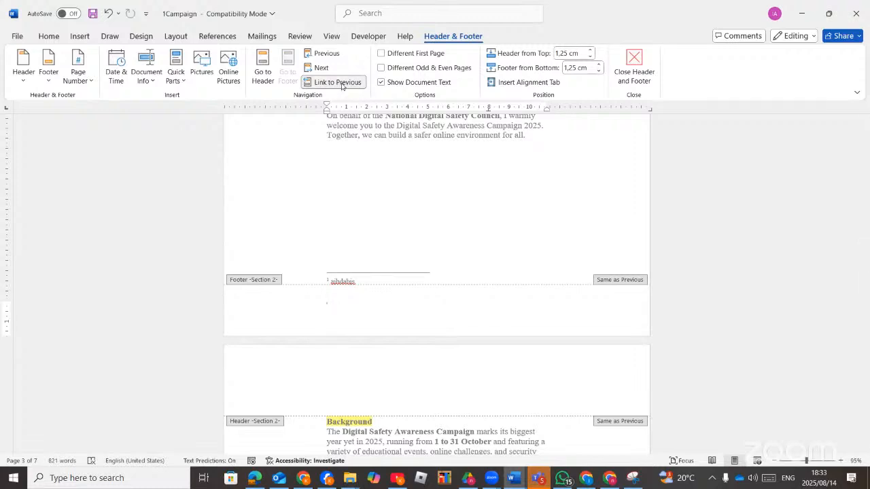
Unlink the next page's header from the previous section, then open Page Number from the Section 1 footer.
scroll(409, 188, "up", 10)
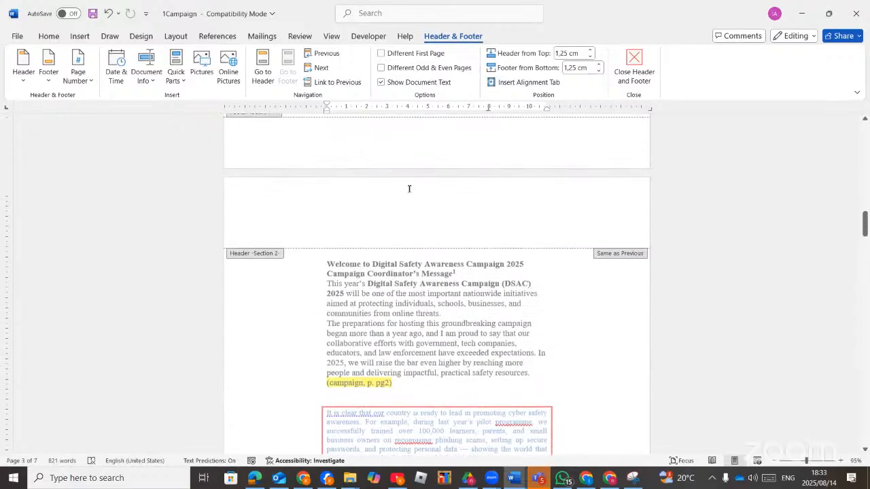
left_click(400, 214)
left_click(335, 82)
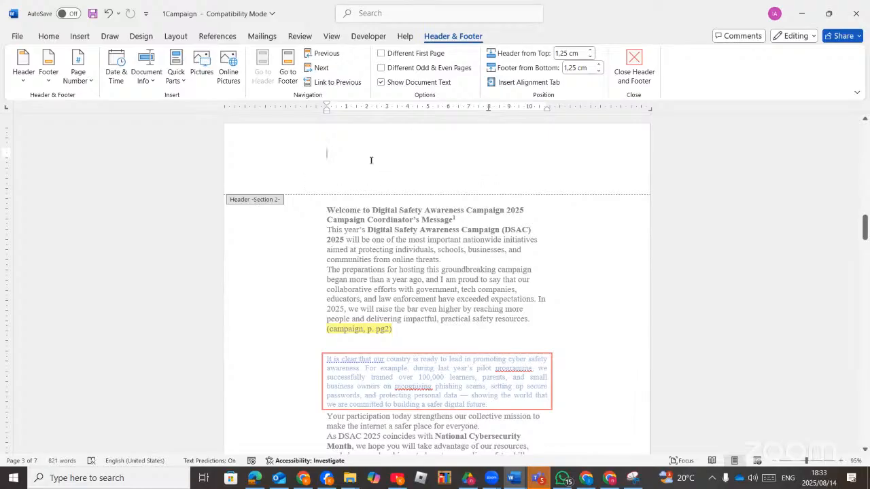
scroll(360, 162, "down", 2)
scroll(359, 163, "up", 5)
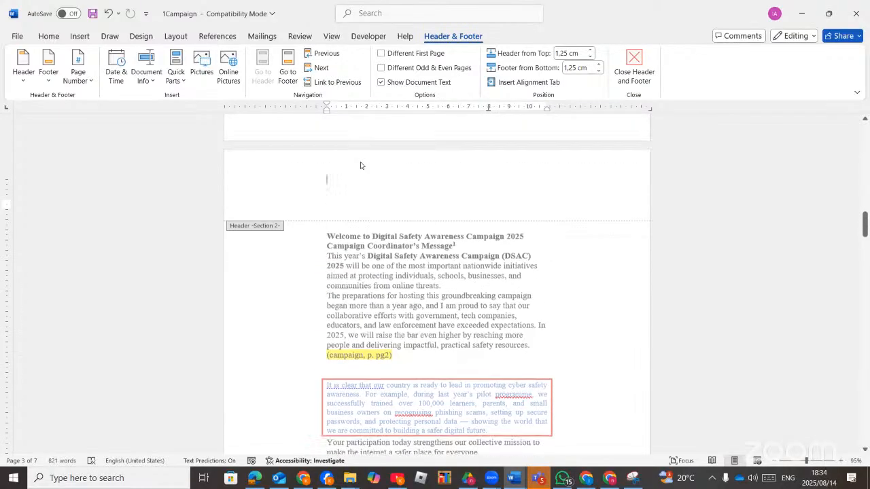
left_click(337, 241)
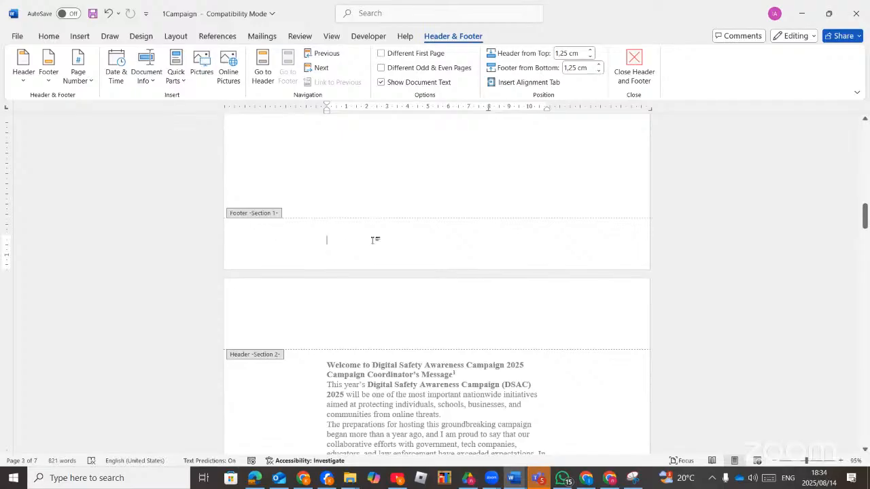
scroll(373, 244, "up", 2)
scroll(381, 248, "down", 2)
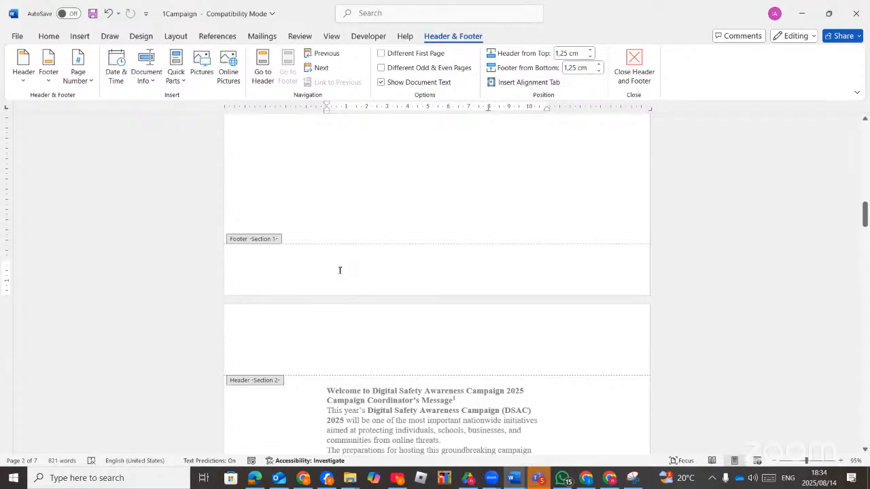
left_click(87, 83)
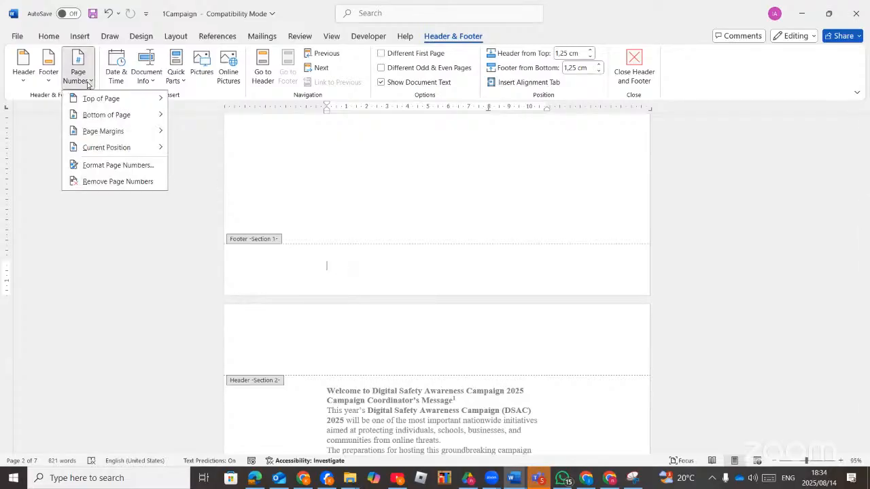
Insert a Bottom of Page Top Line 2 page number in the Section 1 footer.
mouse_move(118, 124)
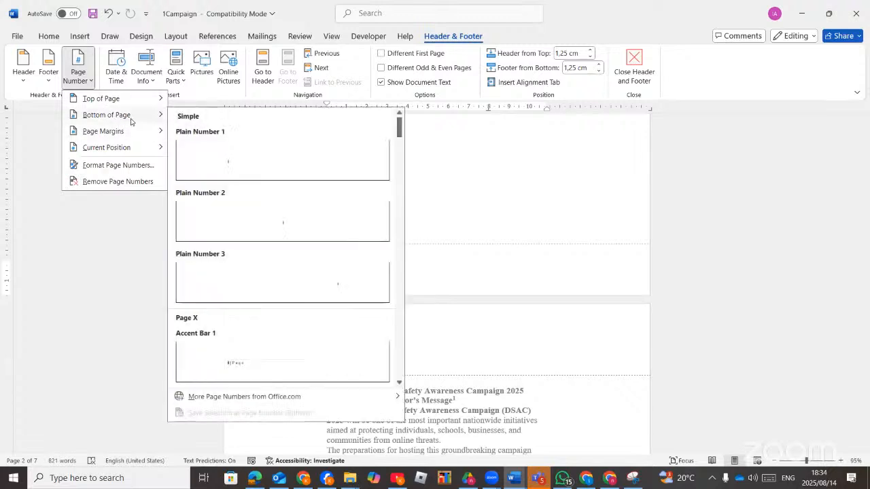
scroll(284, 296, "down", 10)
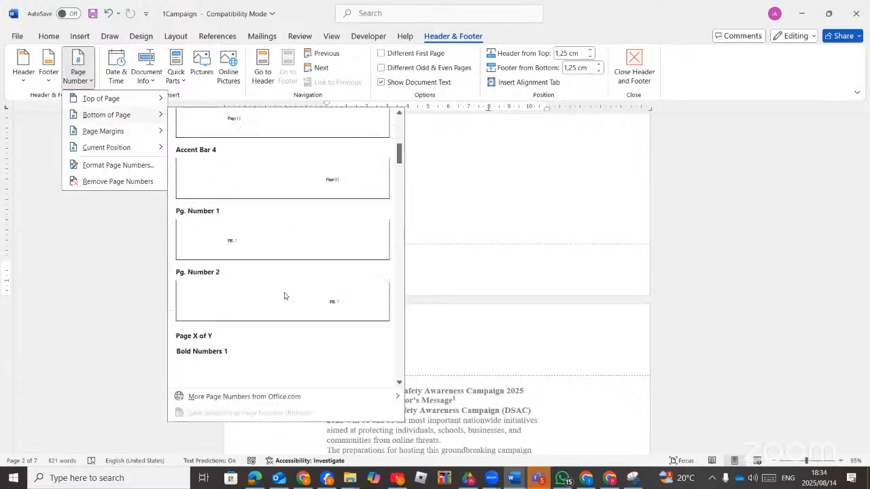
scroll(285, 296, "down", 10)
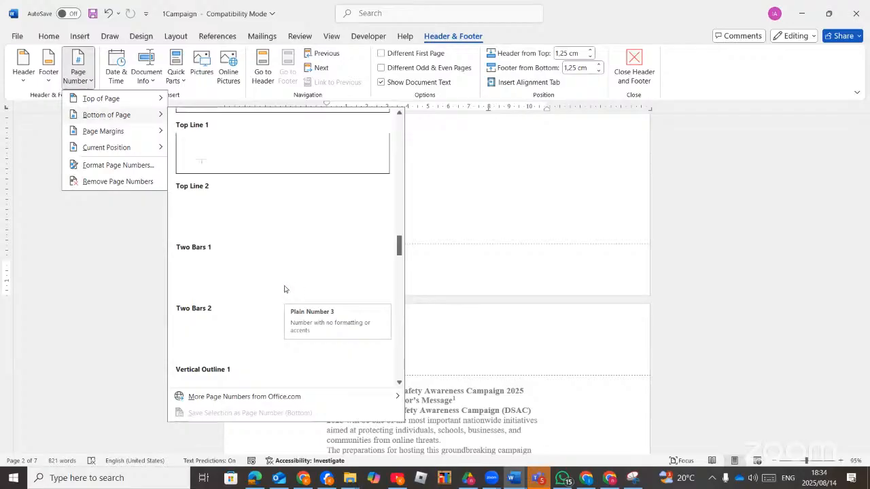
left_click(291, 212)
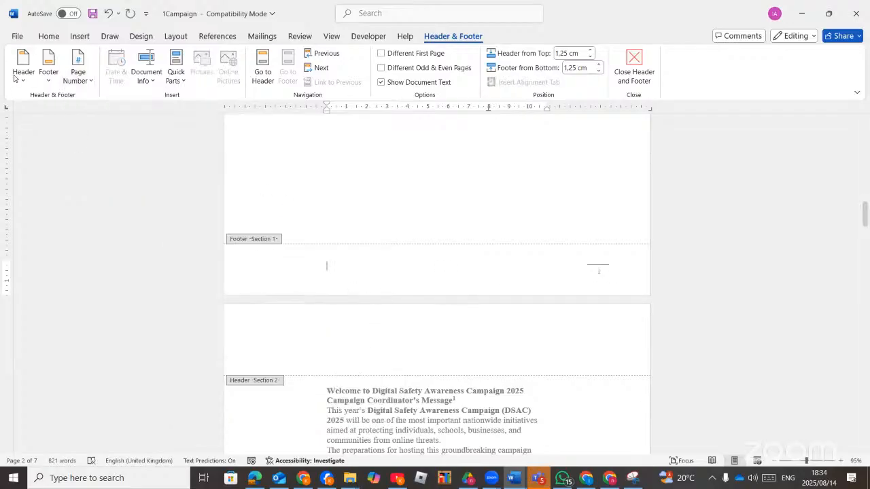
Confirm the page number format as lower-case Roman numerals i, ii, iii.
left_click(87, 80)
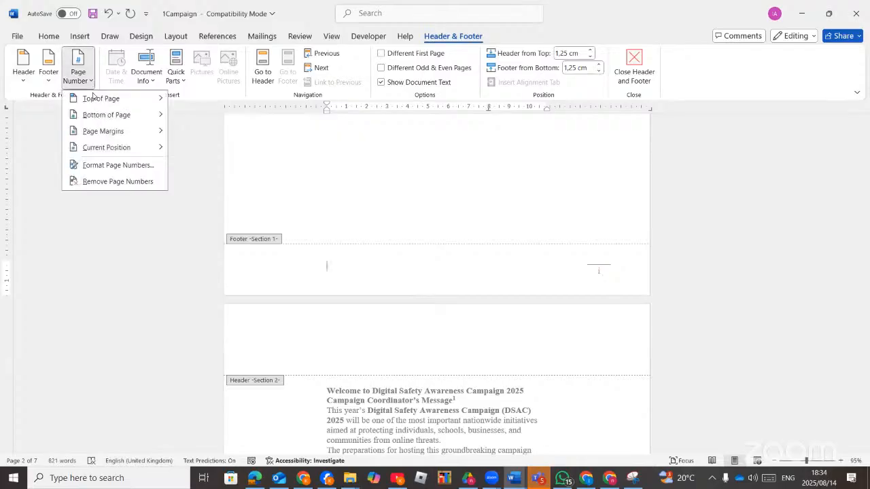
left_click(112, 165)
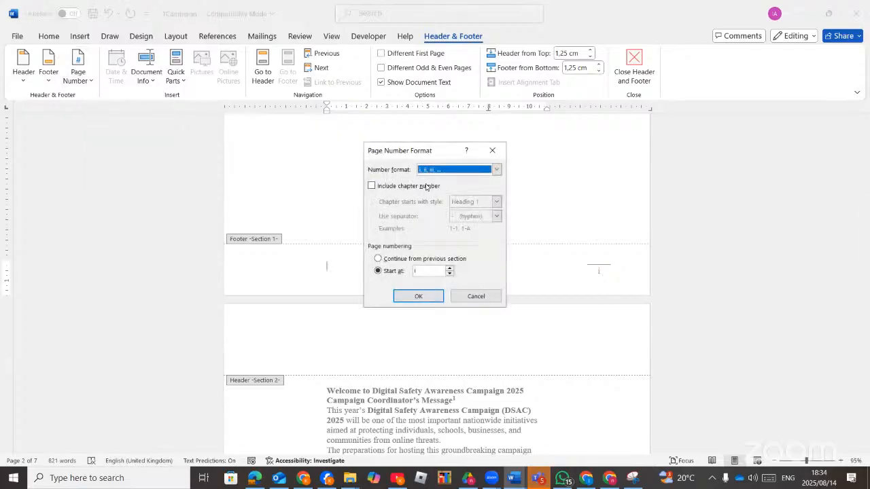
left_click(427, 300)
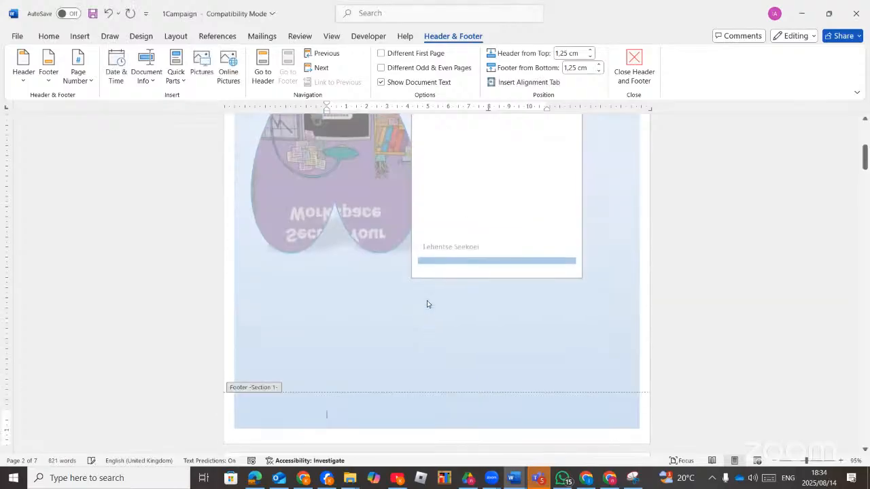
scroll(400, 324, "down", 5)
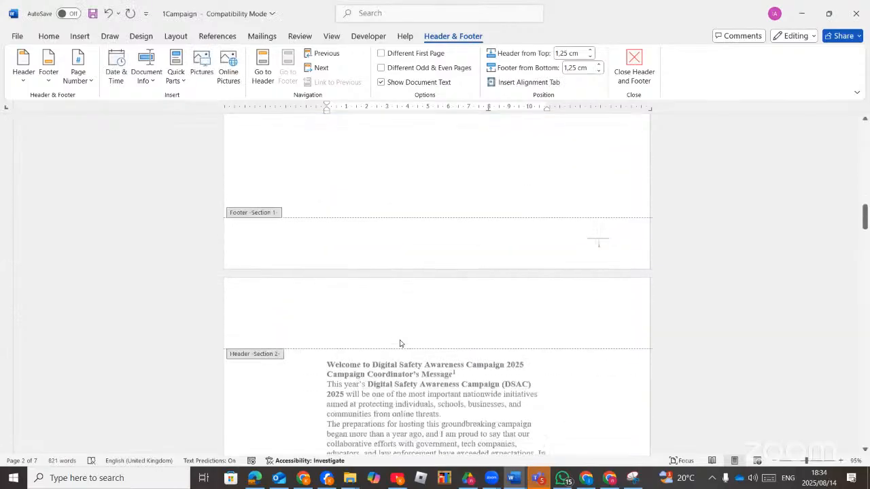
scroll(400, 343, "down", 15)
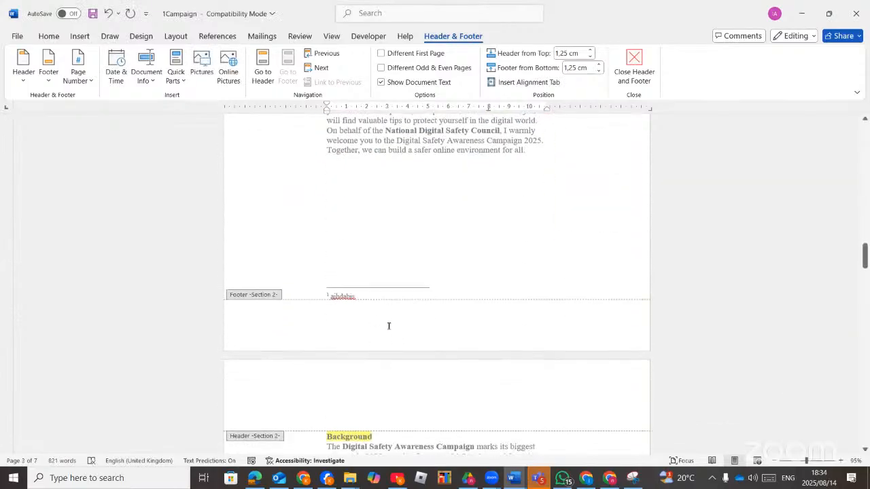
In the Section 2 footer, insert the Bottom of Page Tildes page number, showing ~ i ~.
left_click(388, 325)
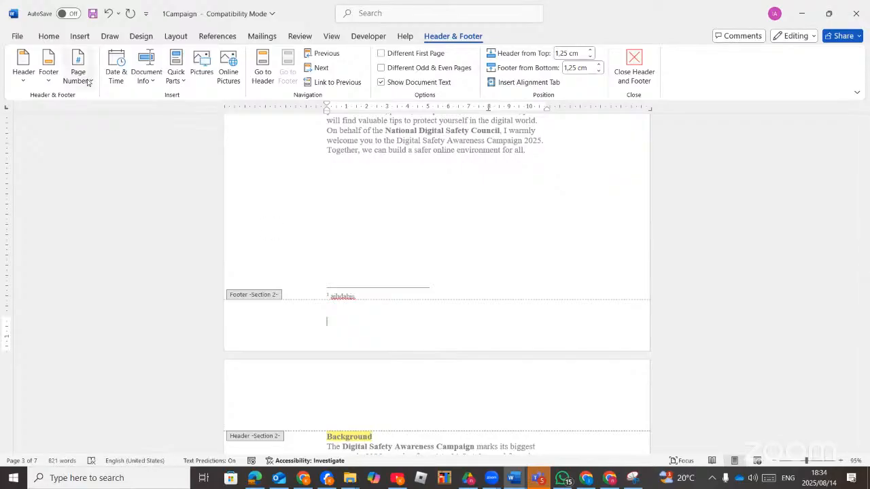
left_click(88, 82)
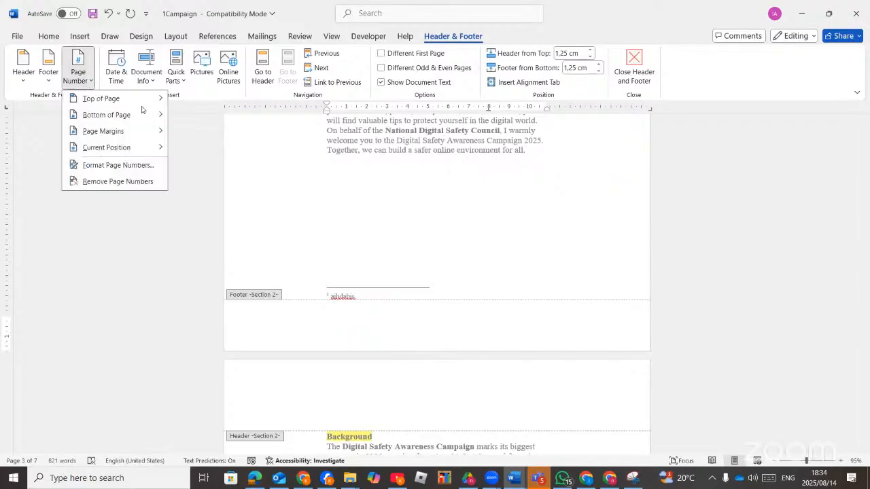
mouse_move(155, 118)
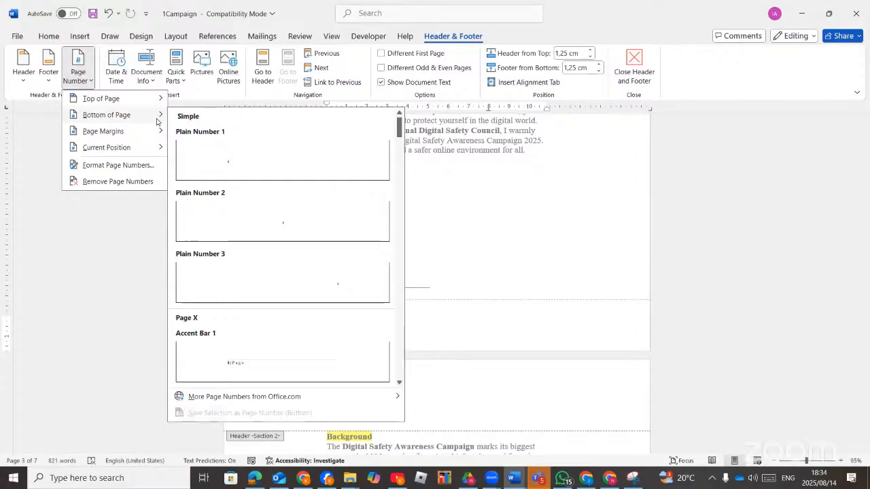
scroll(270, 314, "down", 10)
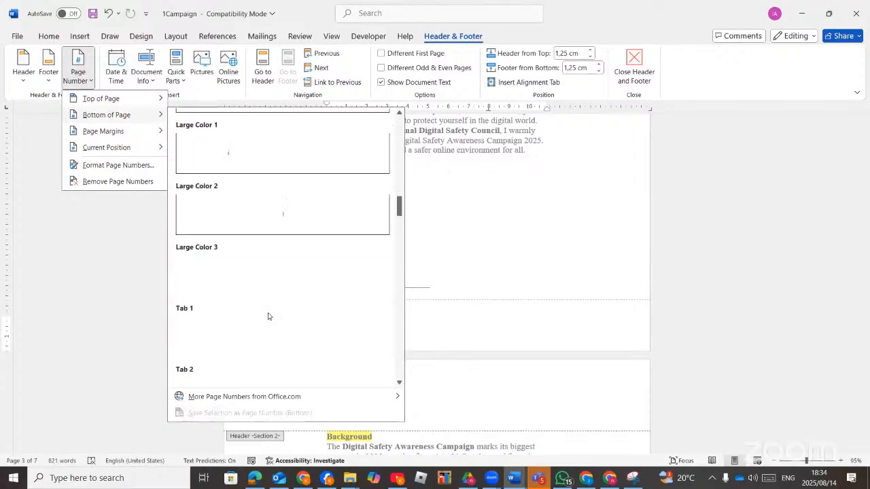
scroll(268, 316, "down", 5)
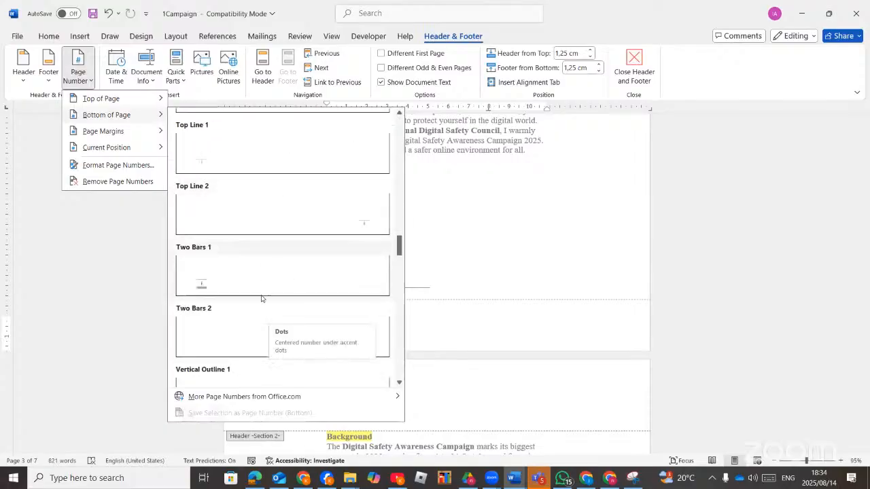
scroll(262, 302, "down", 2)
scroll(262, 306, "up", 7)
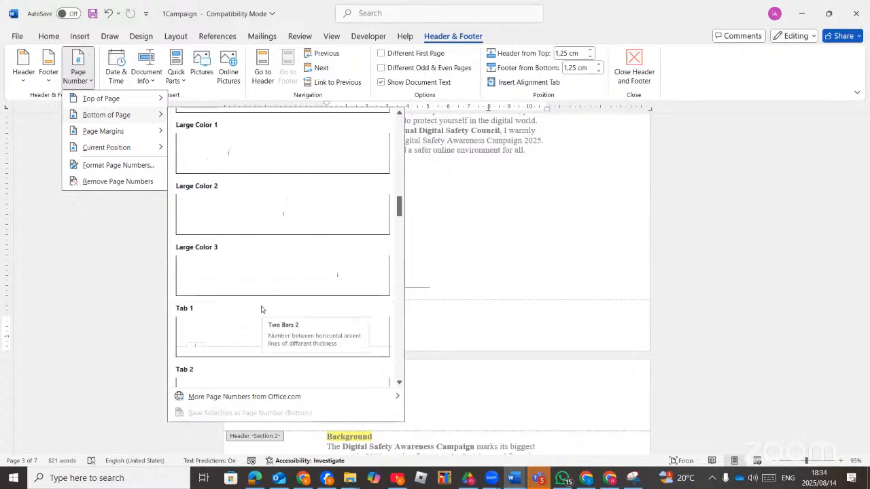
scroll(261, 310, "up", 3)
scroll(261, 309, "down", 6)
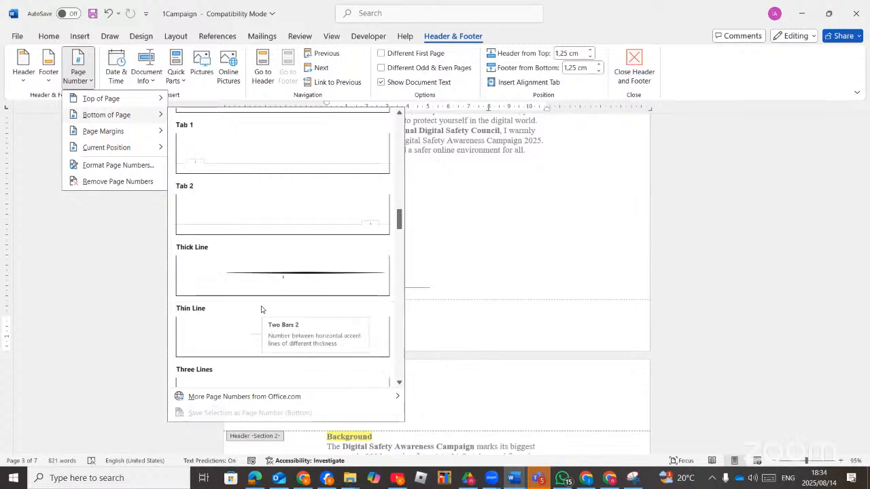
scroll(261, 309, "down", 3)
left_click(305, 277)
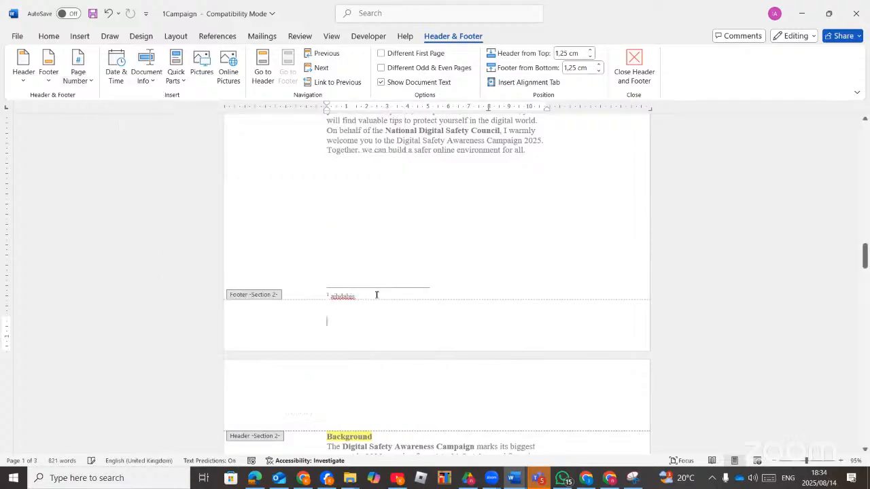
left_click(447, 311)
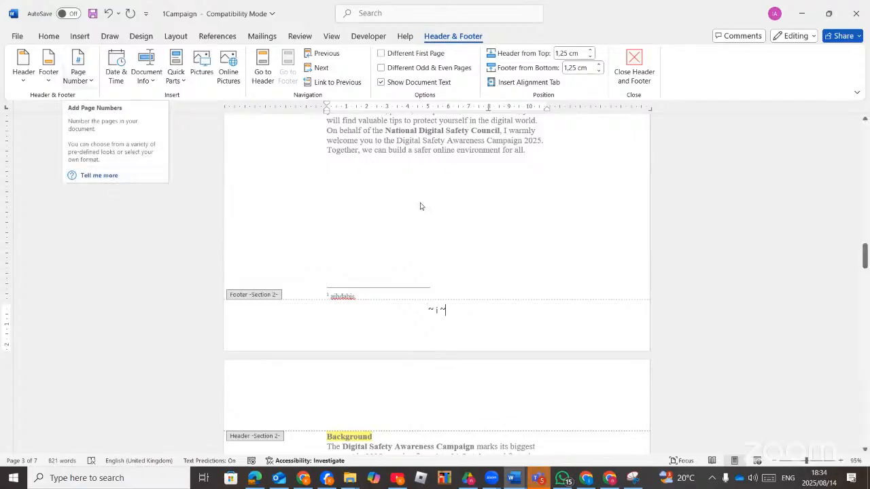
scroll(455, 314, "up", 6)
Choose the A, B, C number format for Section 2 page numbers and dismiss the start-value warning.
scroll(464, 316, "up", 10)
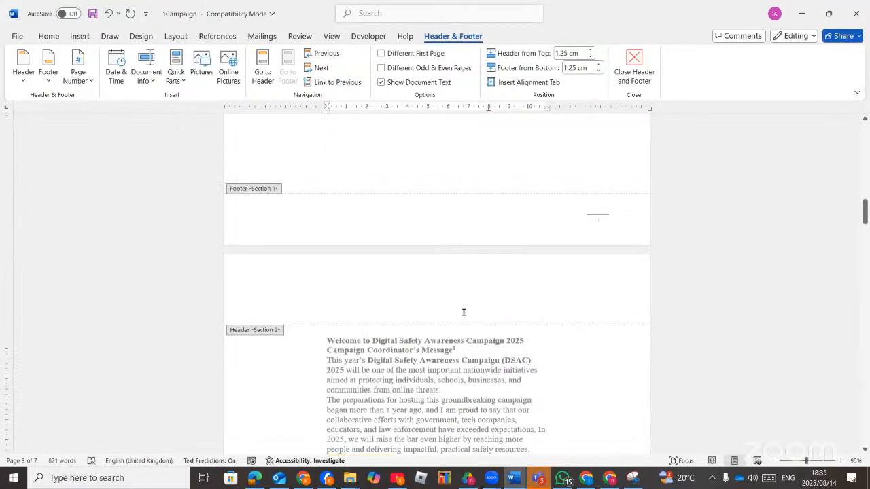
scroll(445, 313, "down", 18)
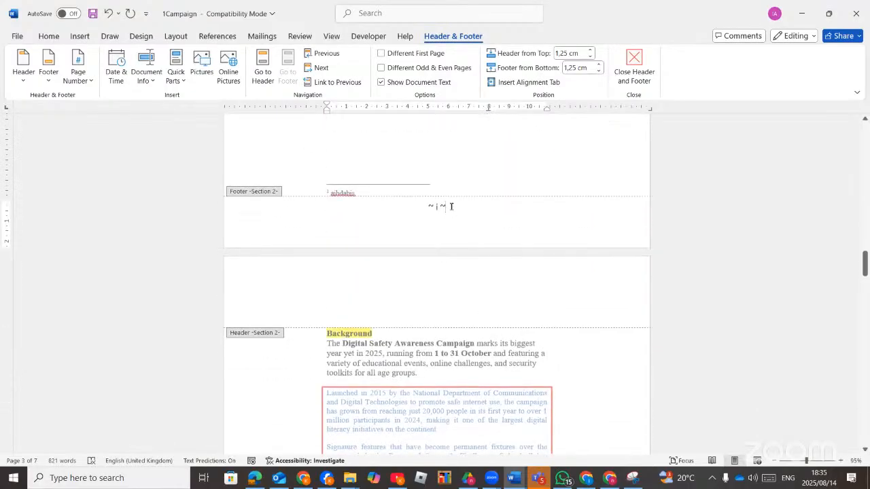
left_click(90, 81)
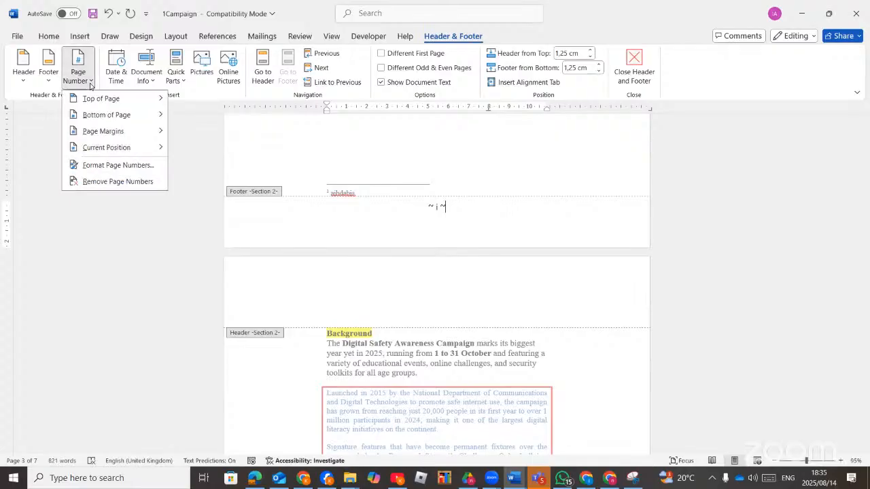
left_click(105, 170)
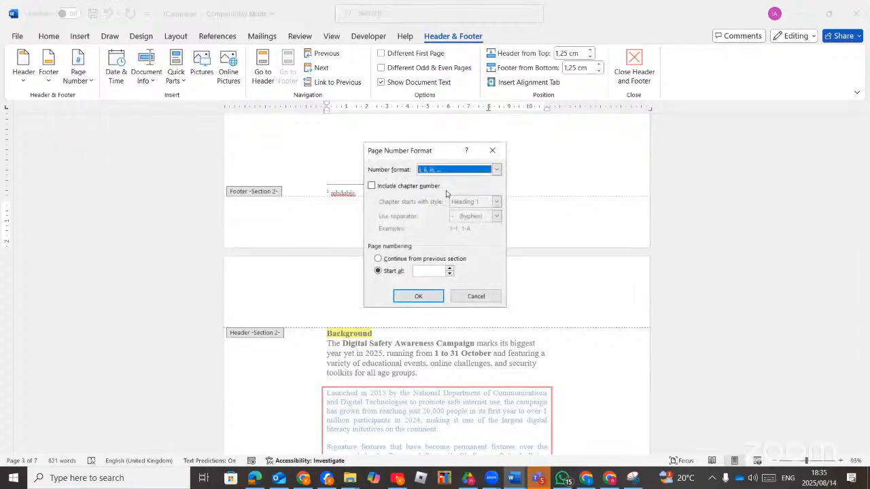
left_click(500, 170)
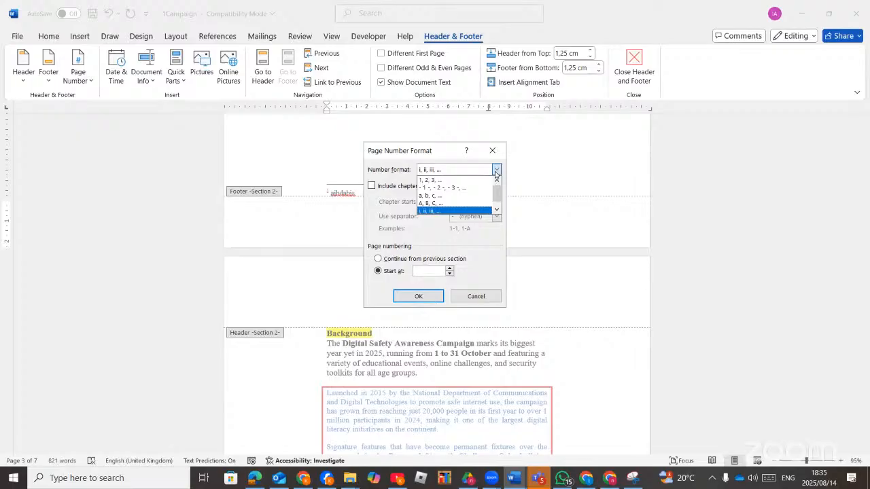
left_click(441, 203)
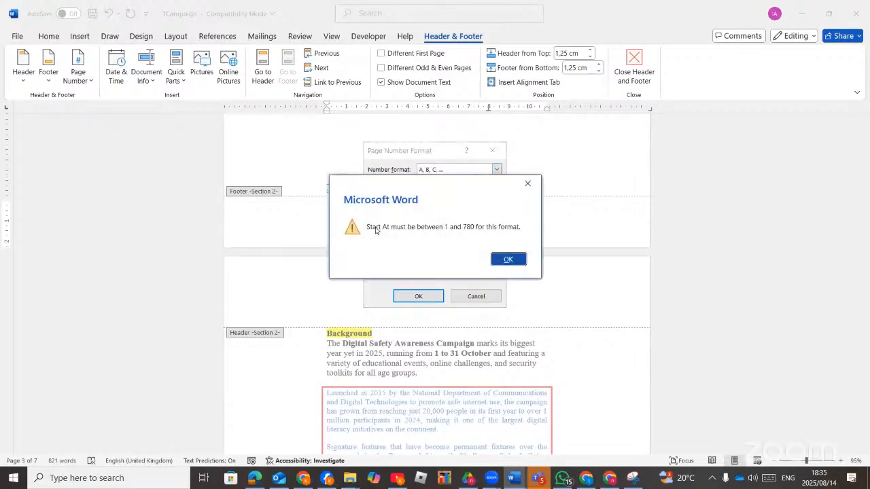
left_click(507, 260)
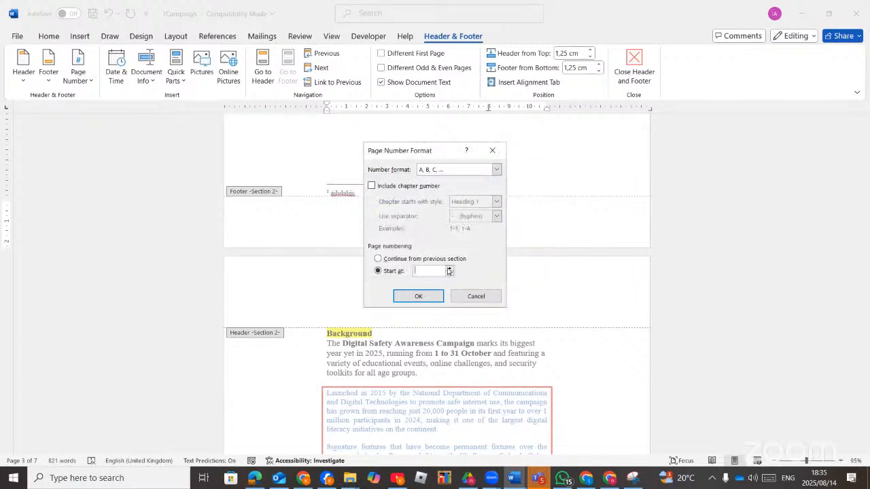
Apply the capital-letter A, B, C page number format to Section 2.
left_click(422, 296)
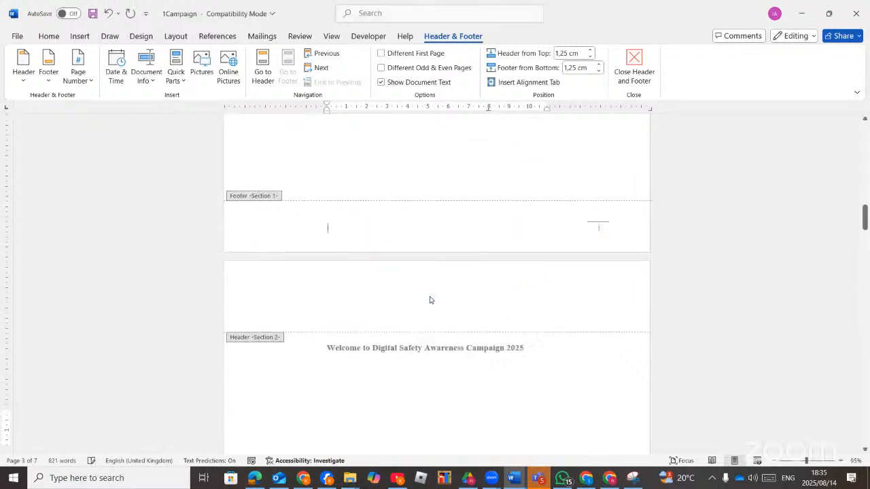
scroll(484, 333, "up", 5)
scroll(484, 384, "down", 4)
scroll(484, 386, "down", 10)
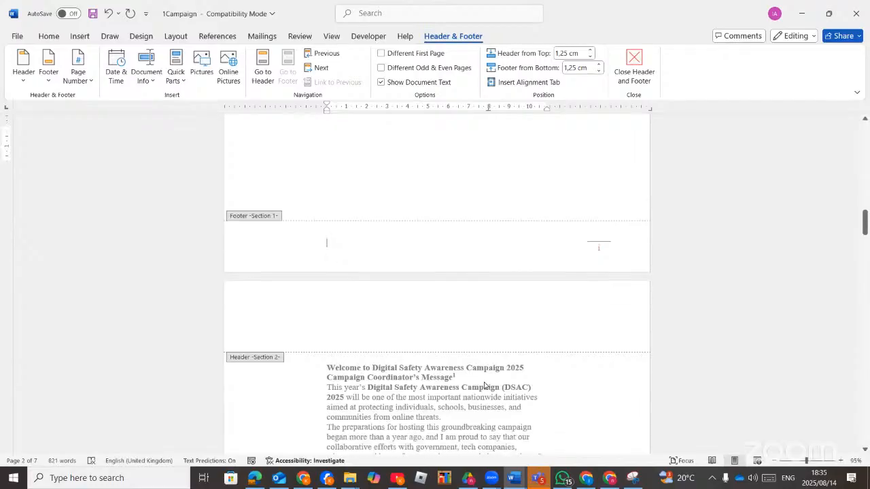
scroll(476, 369, "down", 8)
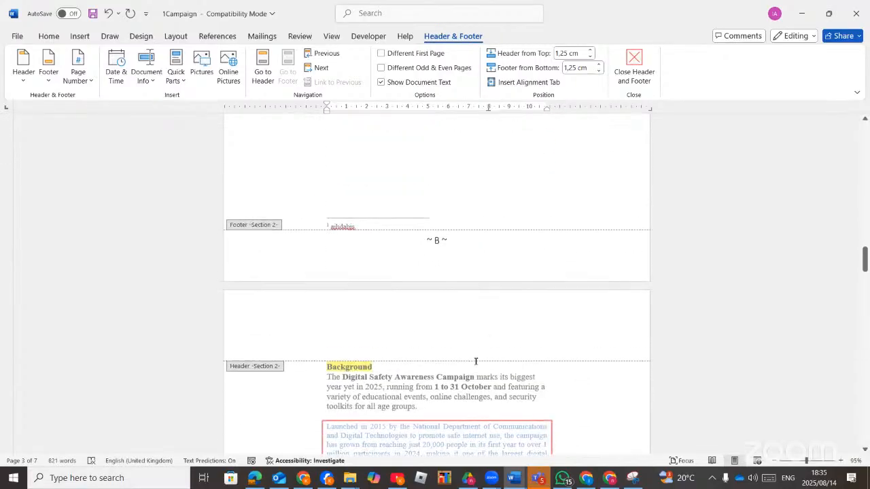
scroll(475, 365, "up", 3)
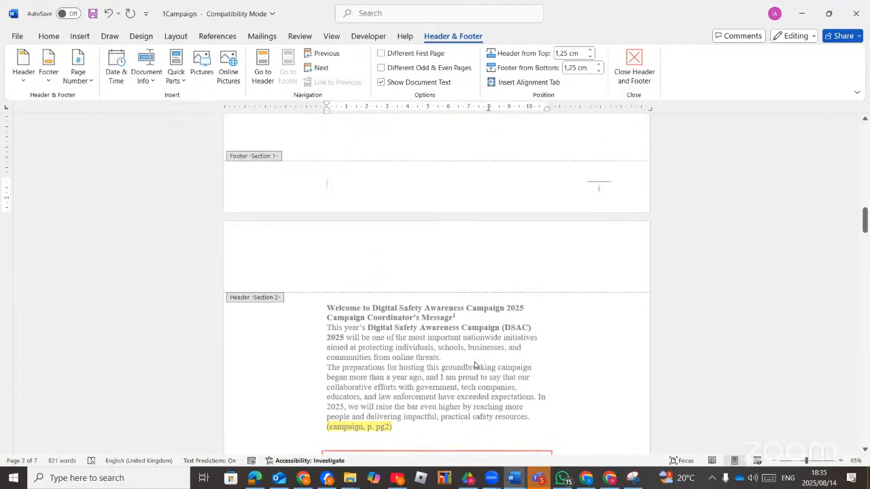
Select ~ B ~ in the Section 2 footer and set numbering to start at B.
left_click(417, 255)
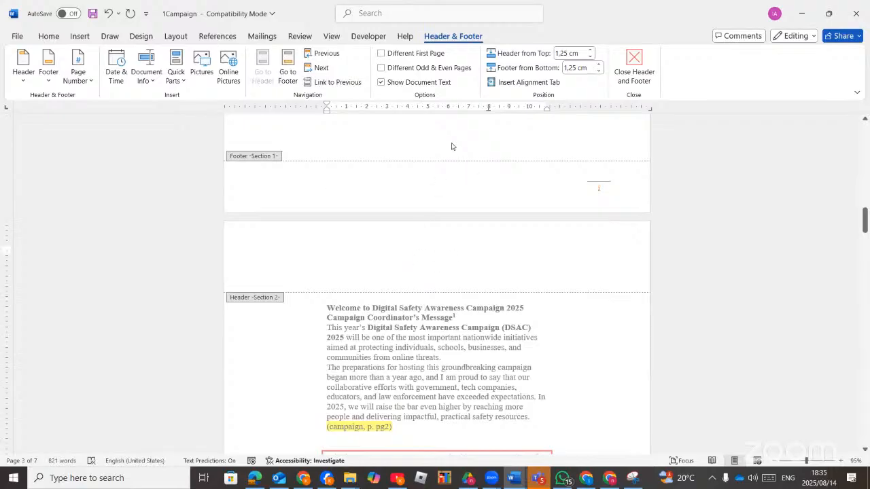
scroll(396, 281, "down", 10)
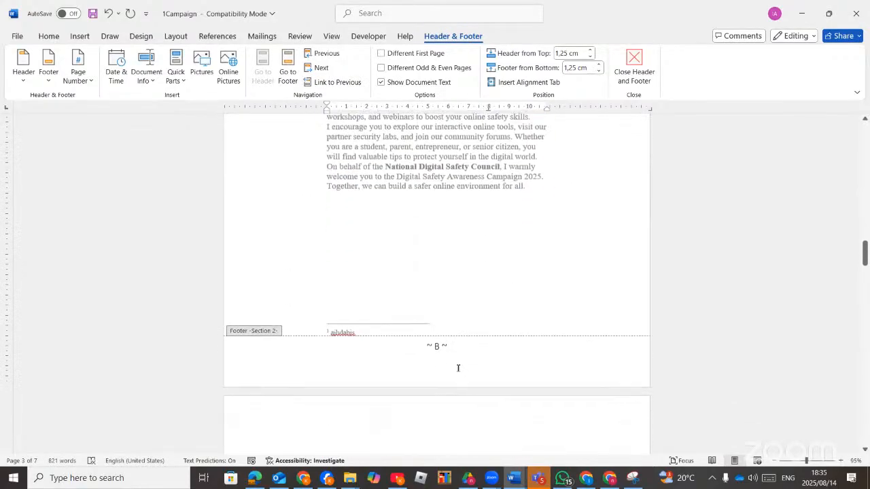
left_click(460, 347)
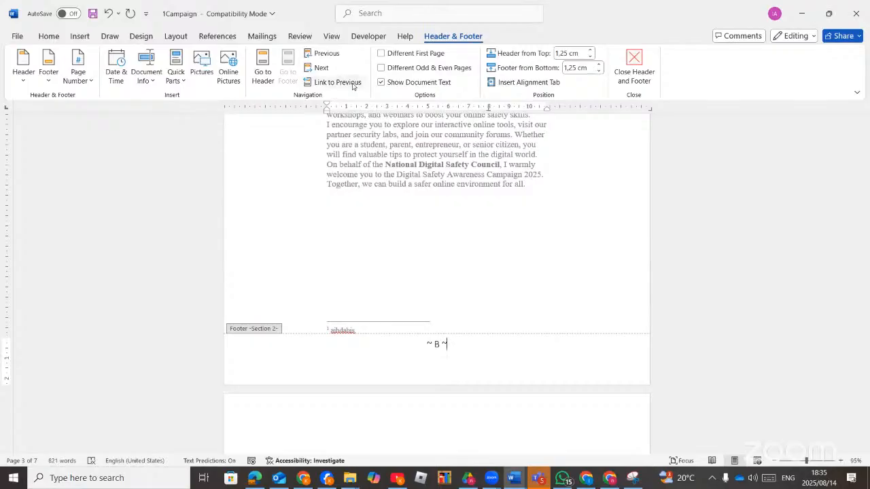
left_click(445, 343)
triple_click(445, 344)
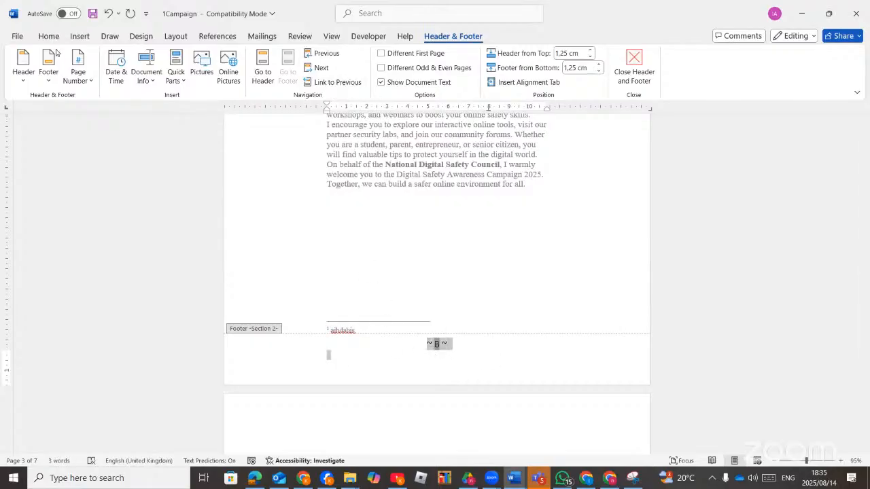
left_click(89, 80)
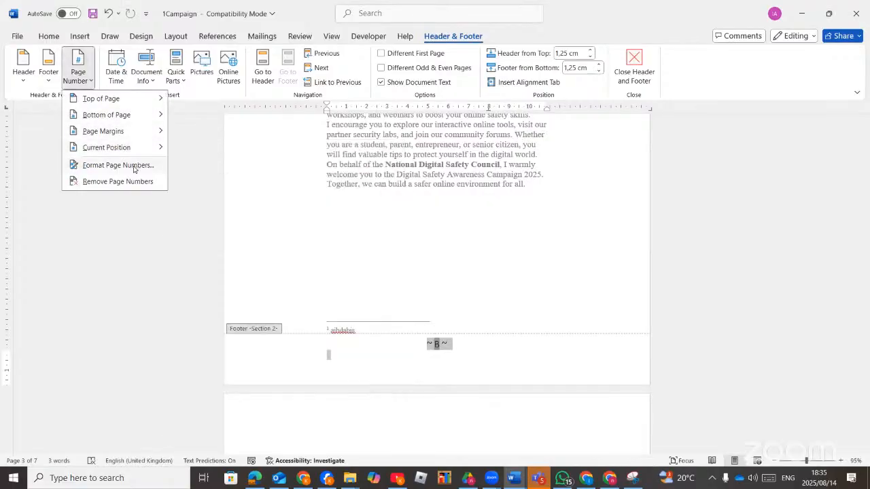
left_click(118, 165)
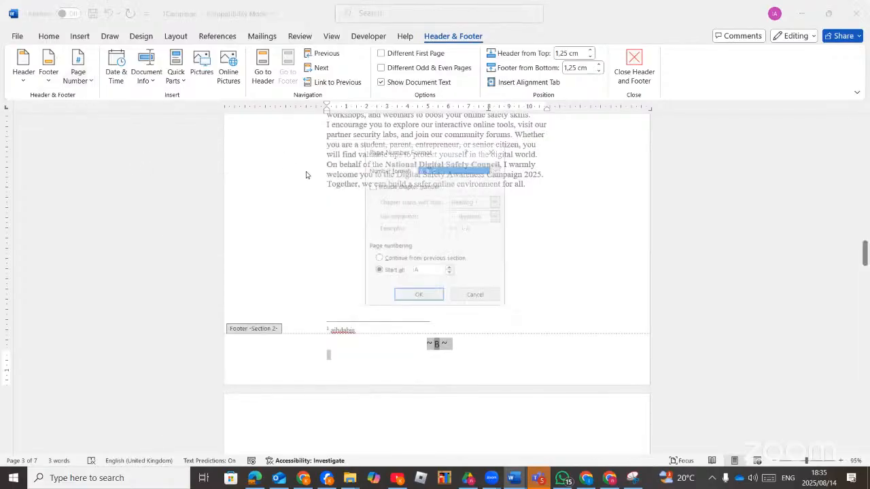
left_click(449, 269)
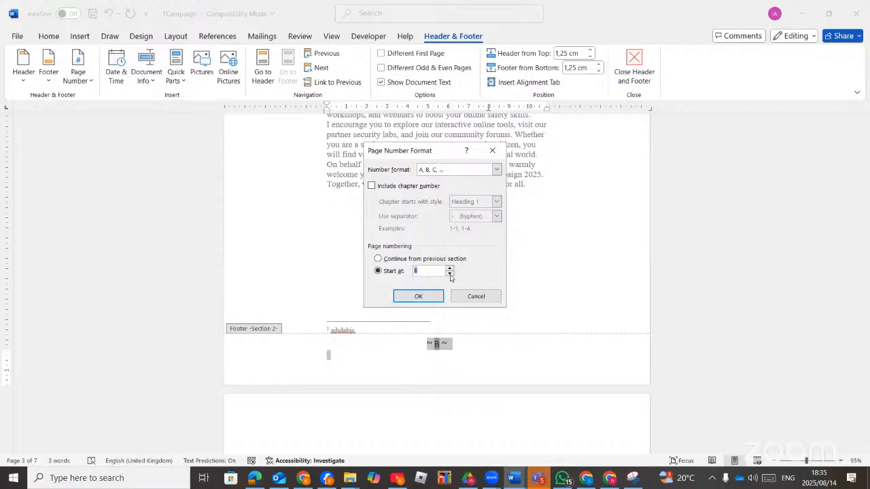
left_click(418, 296)
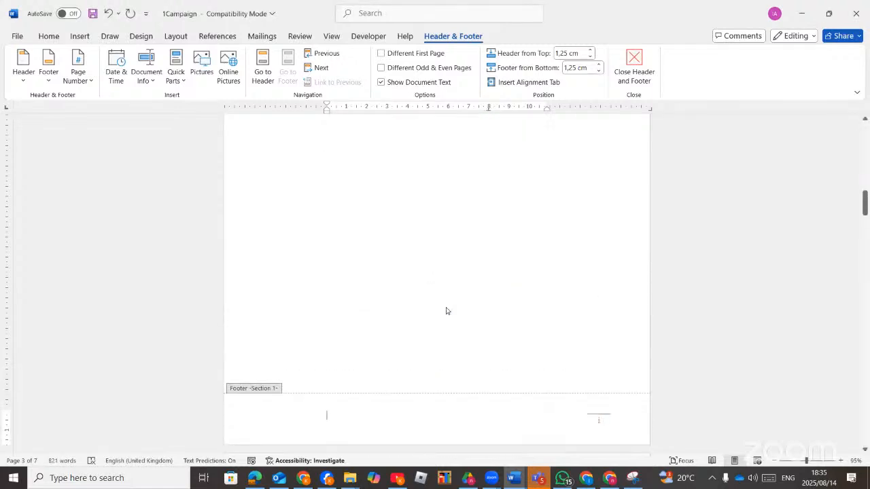
Delete the page letter B and its trailing tilde from the footer.
scroll(445, 310, "down", 5)
scroll(447, 311, "down", 9)
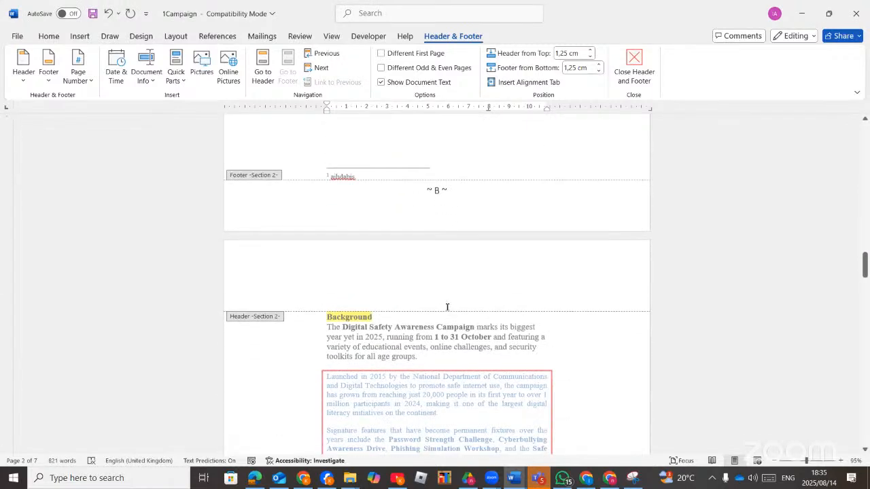
left_click(452, 189)
key("BackSpace")
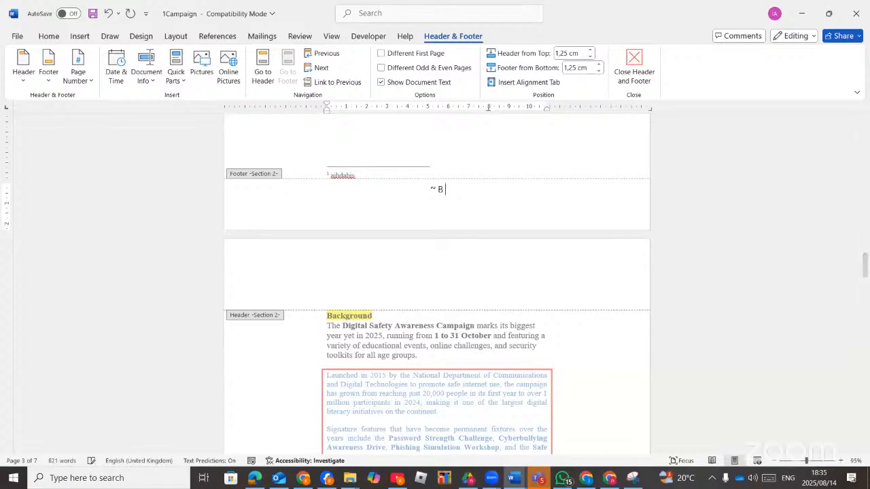
key("BackSpace")
Reconfirm the A, B, C page numbering starting at A.
left_click(89, 80)
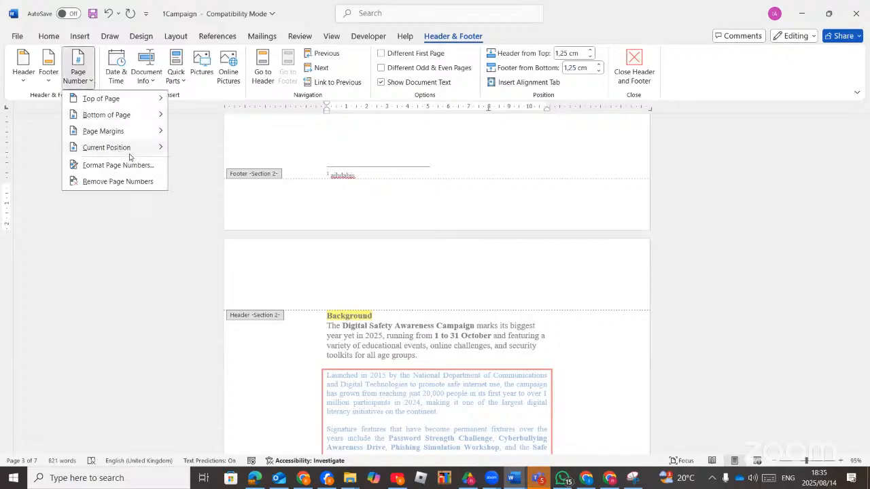
mouse_move(130, 154)
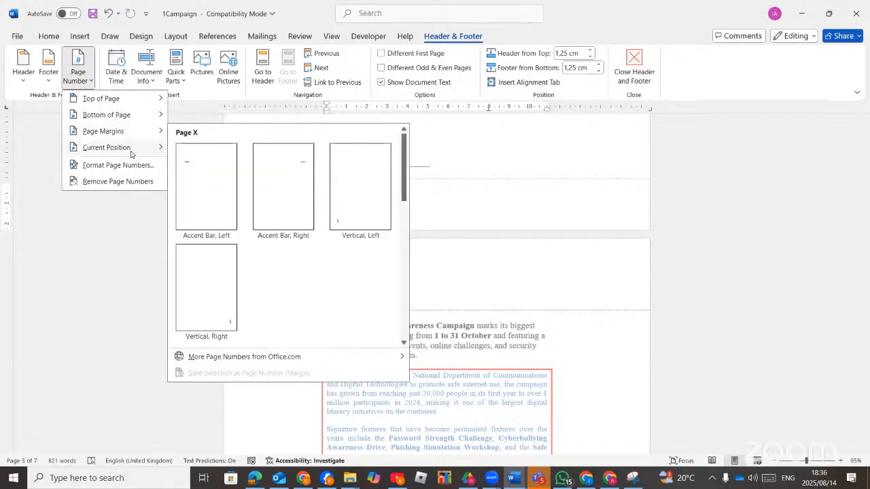
left_click(130, 164)
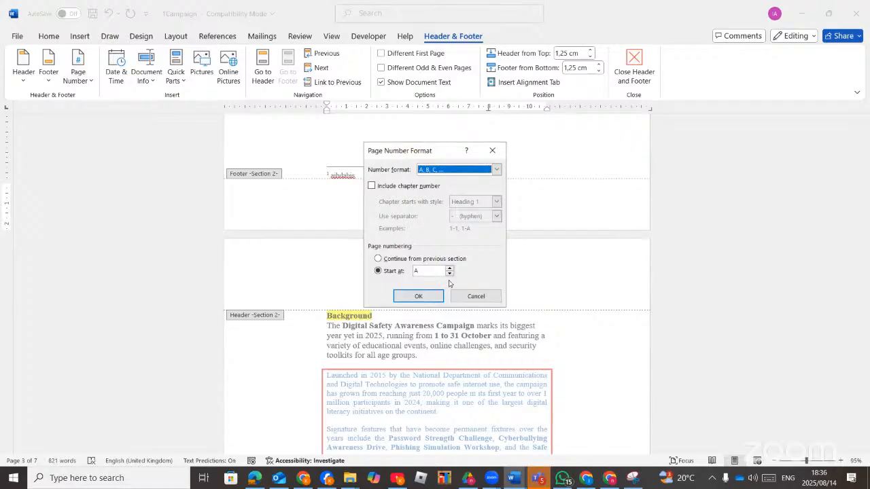
left_click(431, 297)
scroll(450, 313, "down", 3)
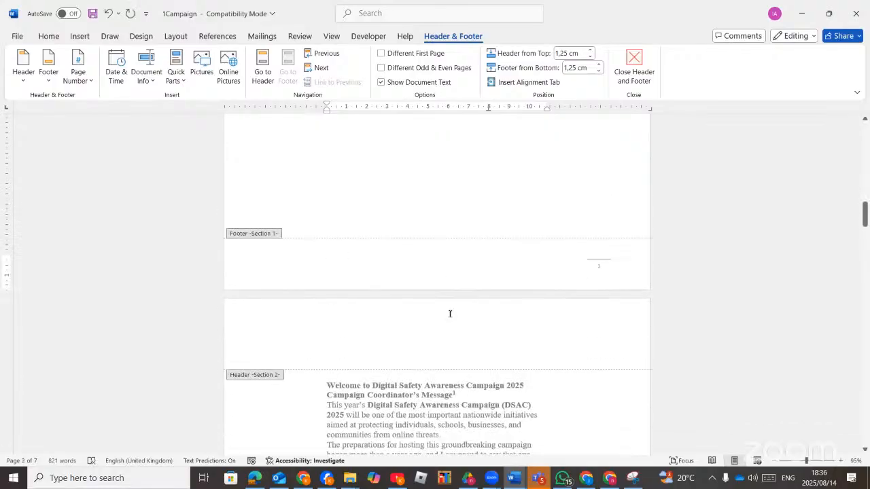
scroll(427, 276, "down", 13)
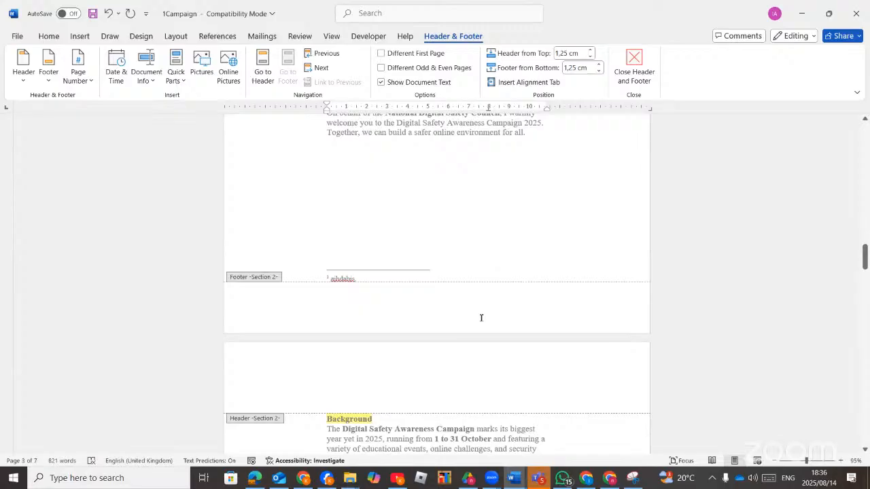
Give the Section 2 first page its own different header and footer.
left_click(481, 318)
scroll(463, 290, "down", 15)
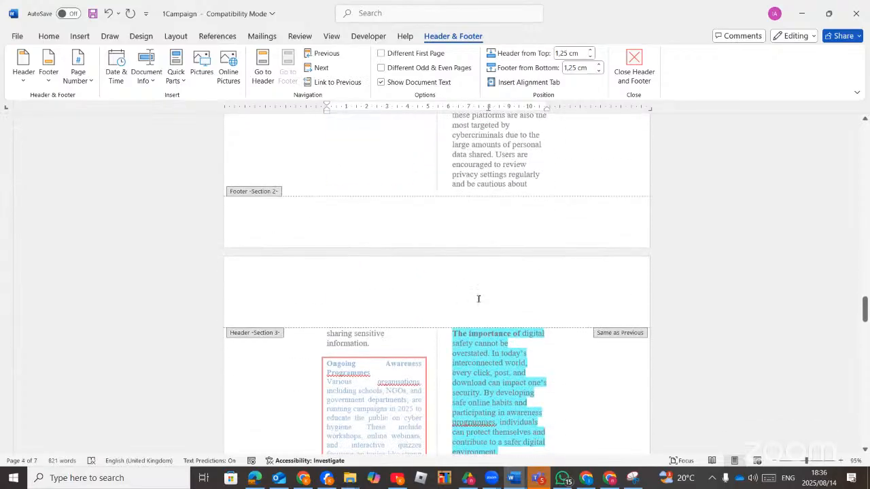
scroll(478, 298, "up", 15)
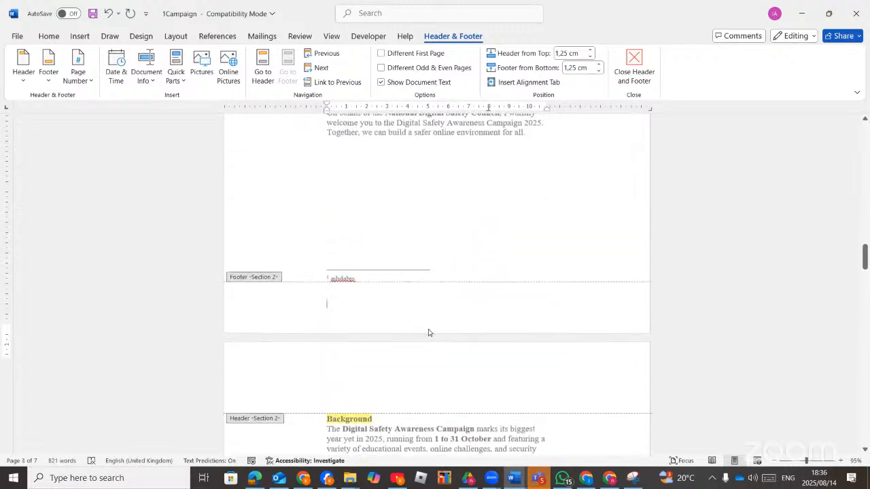
scroll(427, 331, "up", 10)
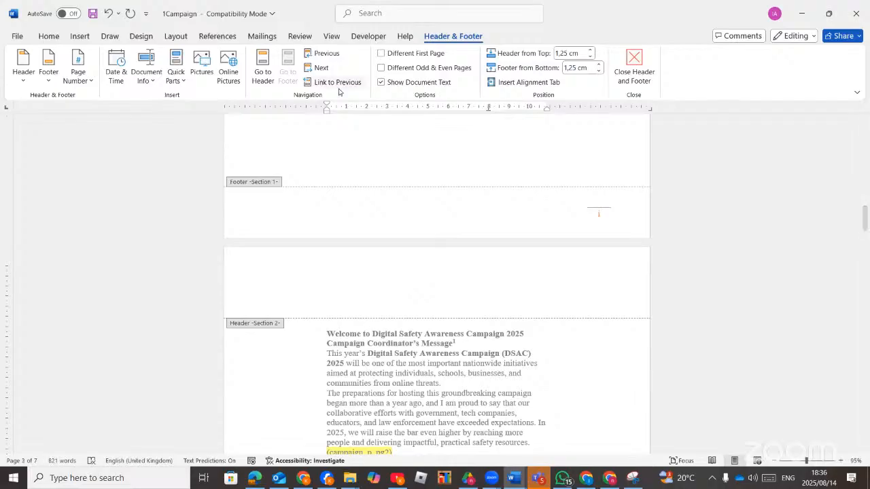
left_click(456, 290)
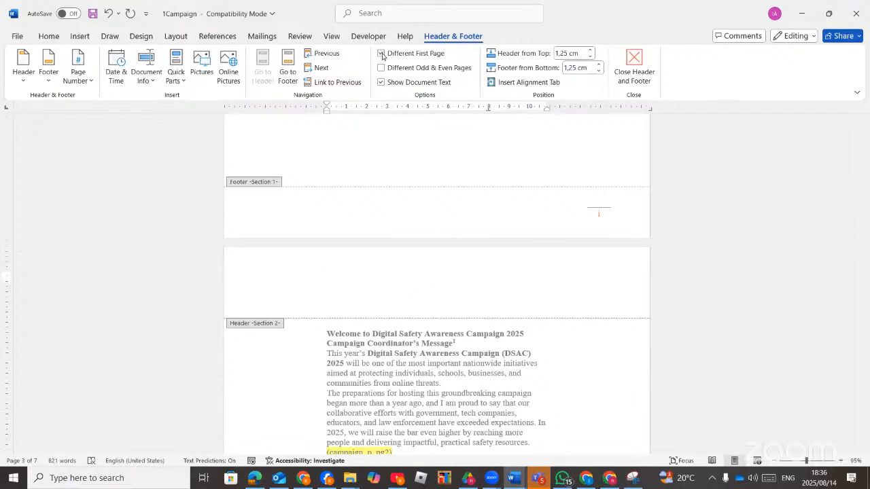
left_click(381, 55)
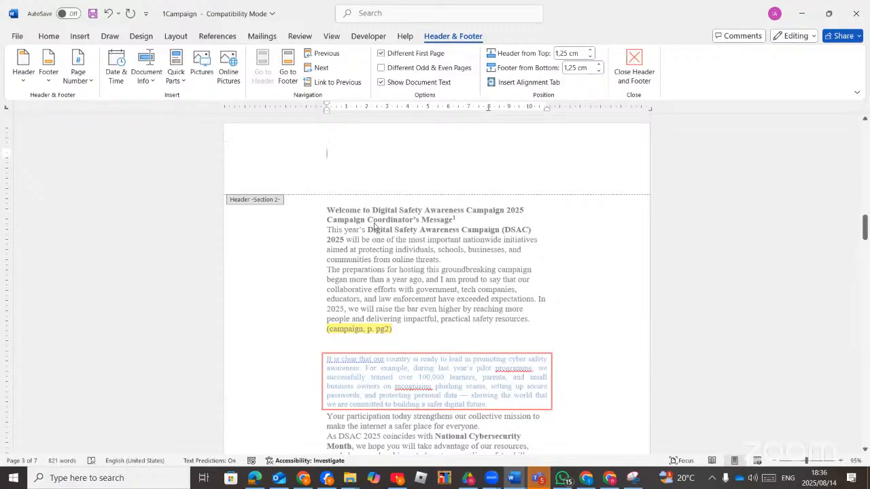
Insert a Plain Number page number at the top of the page.
scroll(381, 312, "down", 10)
left_click(409, 289)
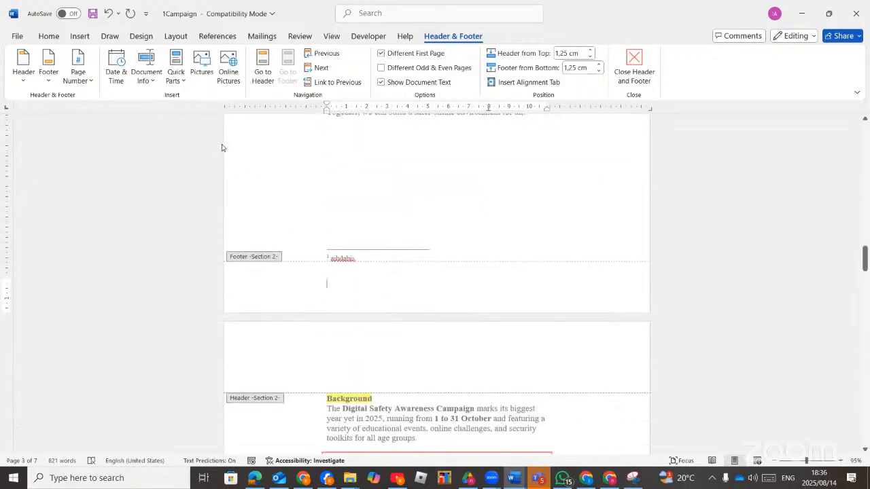
left_click(77, 73)
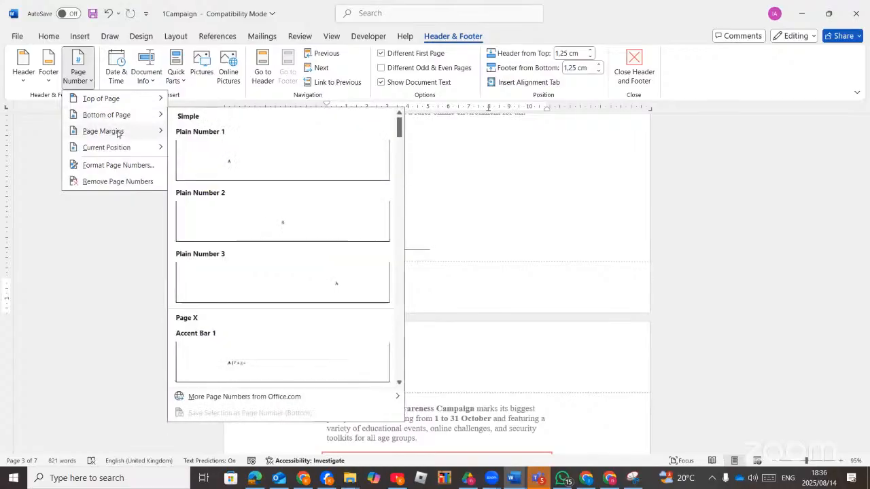
mouse_move(117, 132)
mouse_move(122, 100)
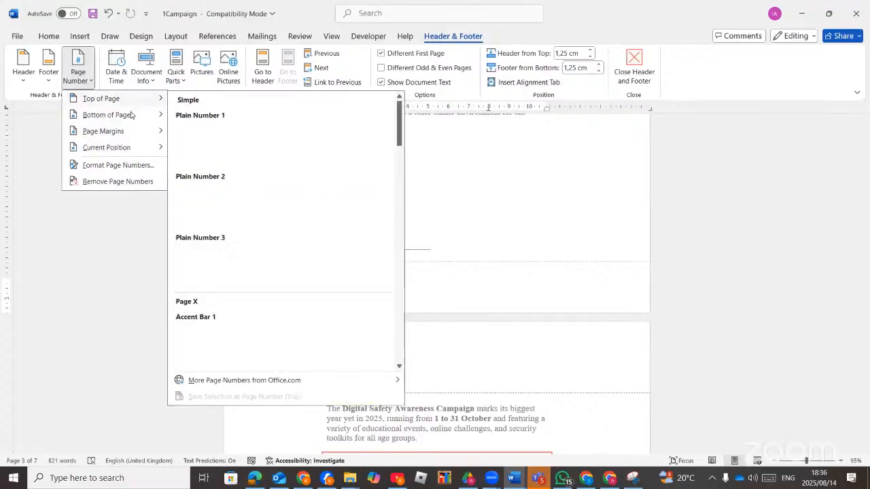
left_click(241, 158)
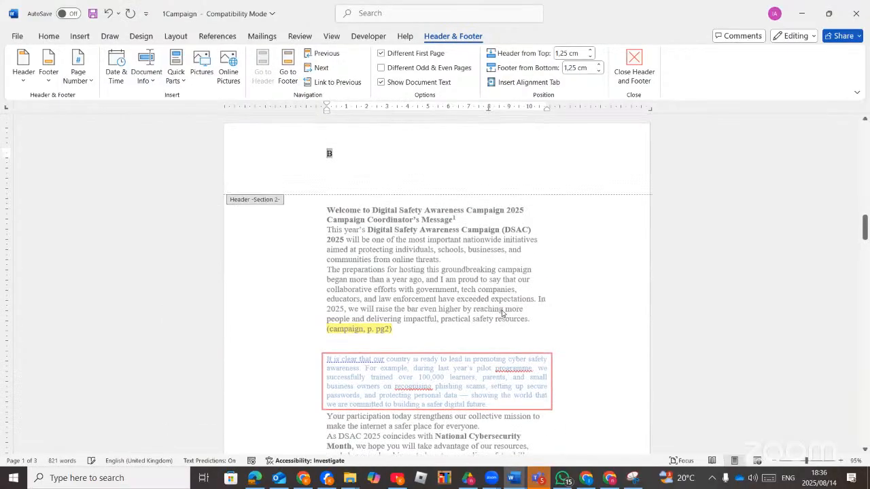
Add an Accent Bar page number reading B | Page to the Section 2 footer.
scroll(477, 299, "up", 10)
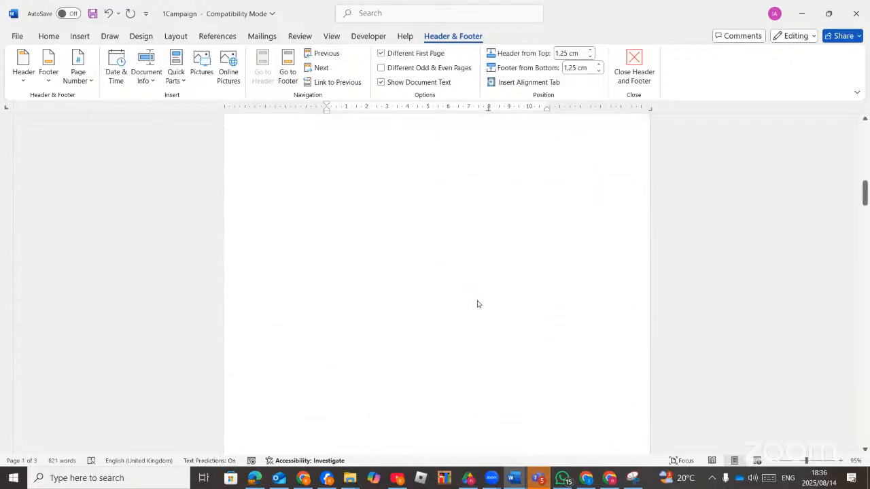
scroll(477, 304, "down", 10)
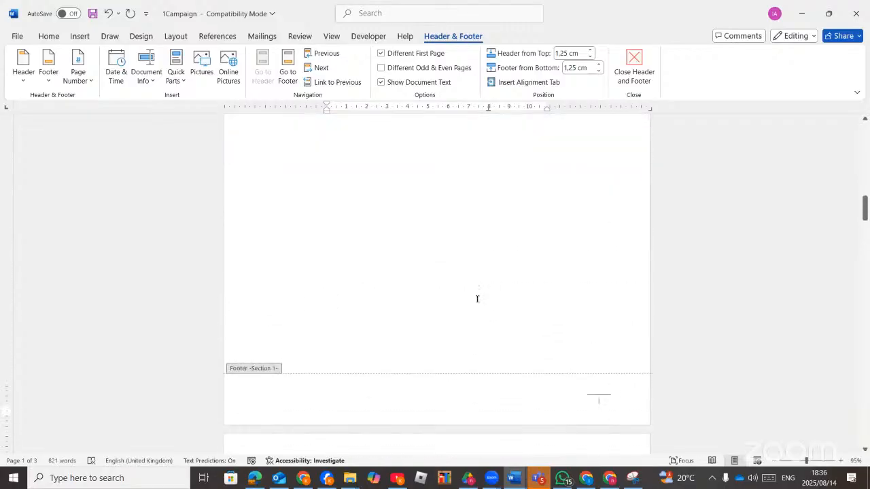
scroll(412, 266, "down", 10)
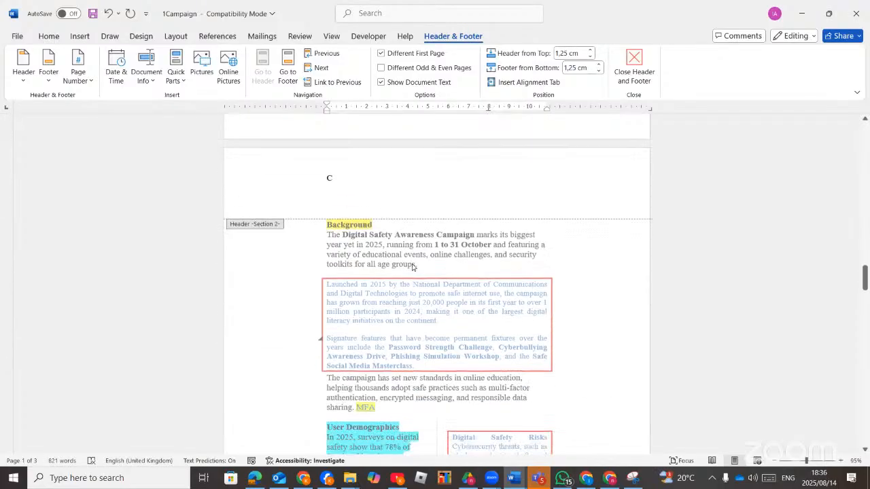
scroll(412, 264, "up", 1)
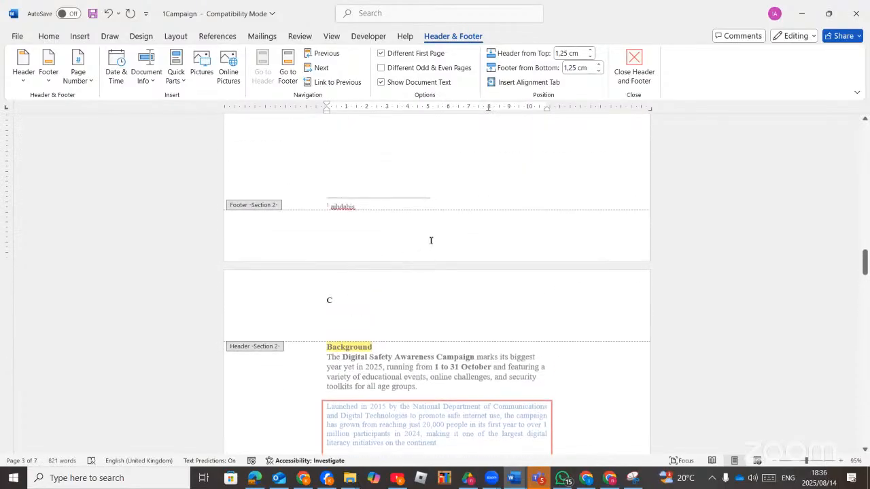
left_click(386, 230)
left_click(88, 89)
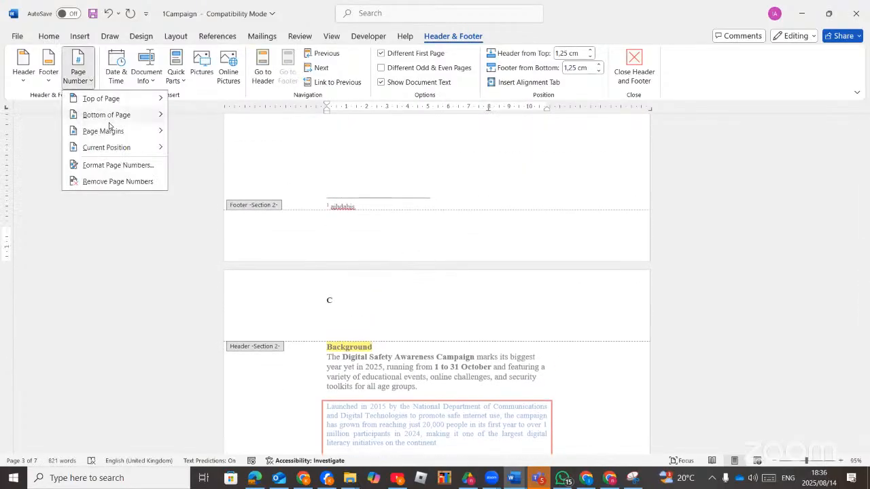
mouse_move(121, 115)
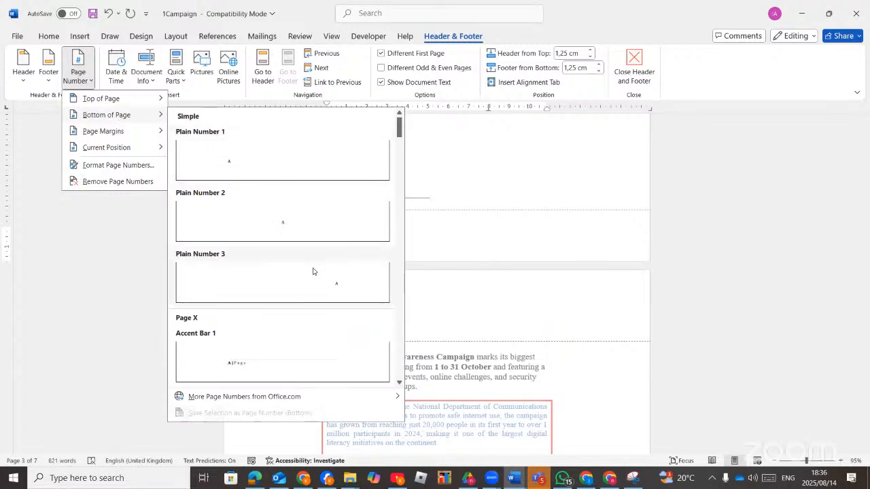
left_click(292, 353)
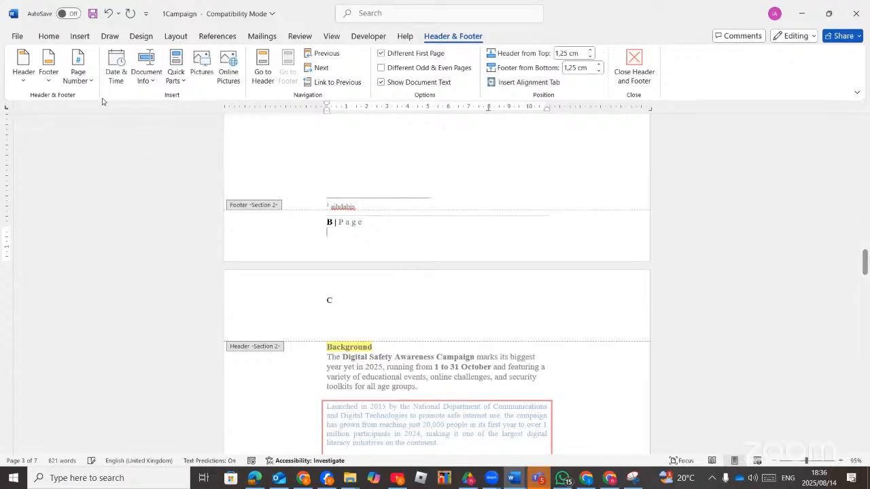
Remove the page numbers from the footer.
left_click(86, 82)
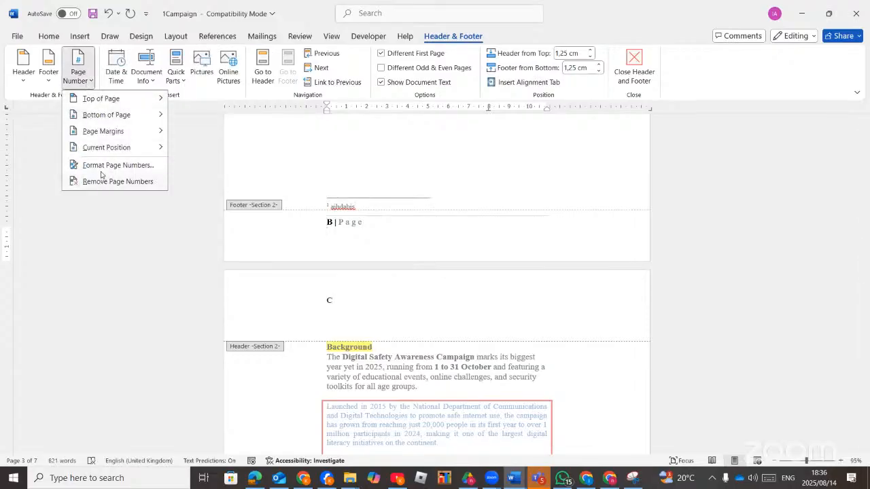
left_click(111, 182)
scroll(367, 340, "up", 15)
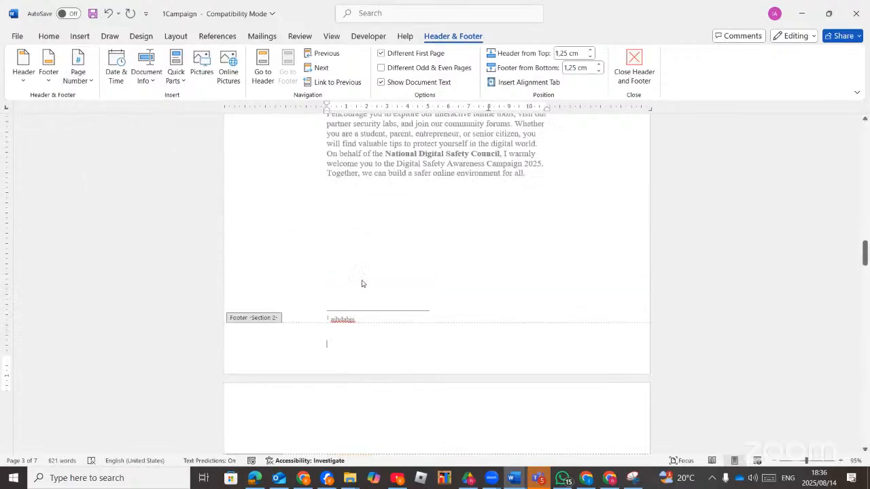
scroll(371, 297, "up", 10)
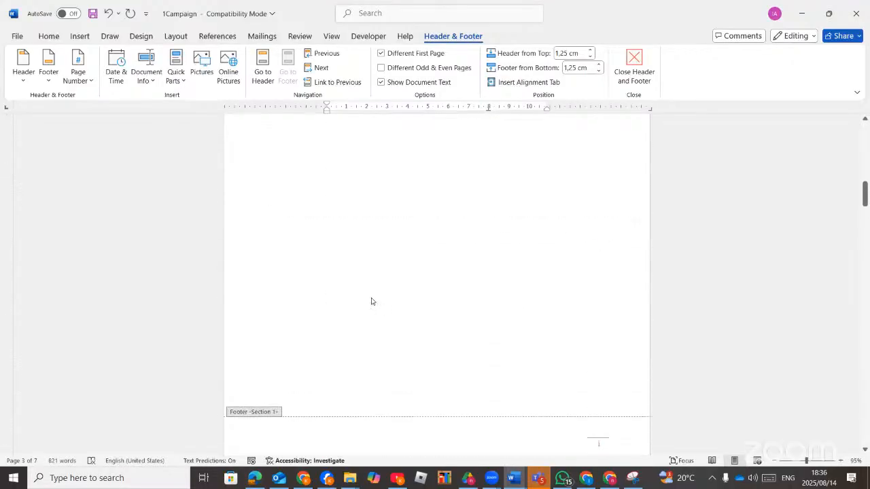
Link the Section 2 header to the previous section, accepting the replacement.
scroll(371, 301, "down", 3)
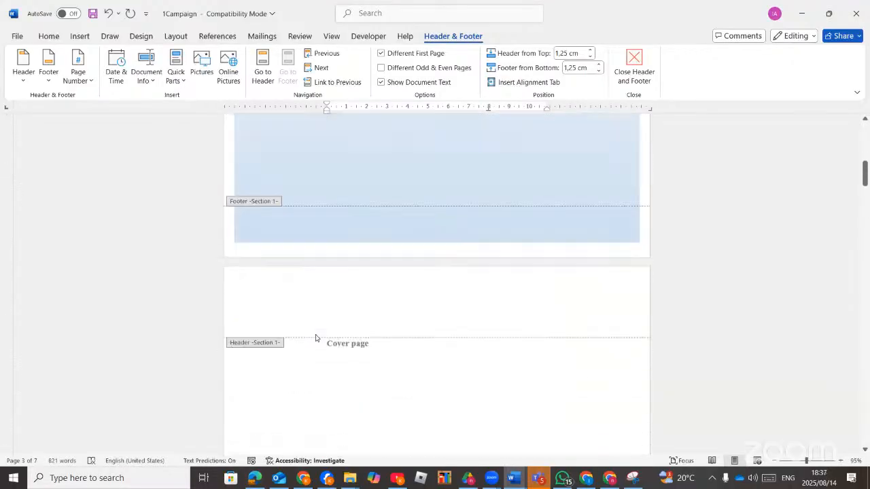
left_click(343, 272)
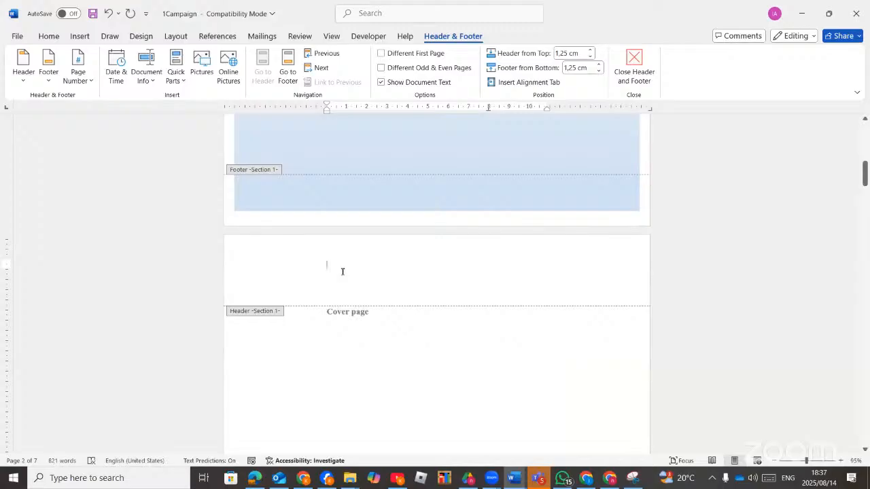
scroll(342, 272, "down", 12)
double_click(332, 204)
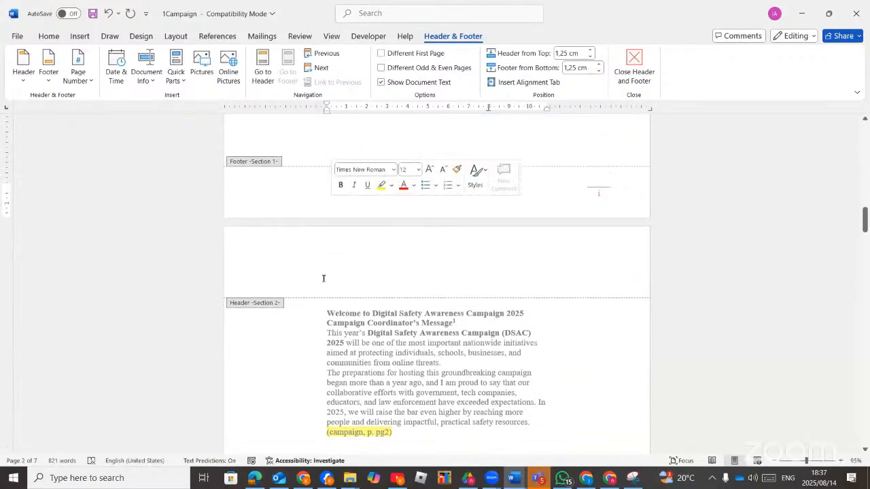
scroll(323, 278, "down", 4)
left_click(386, 127)
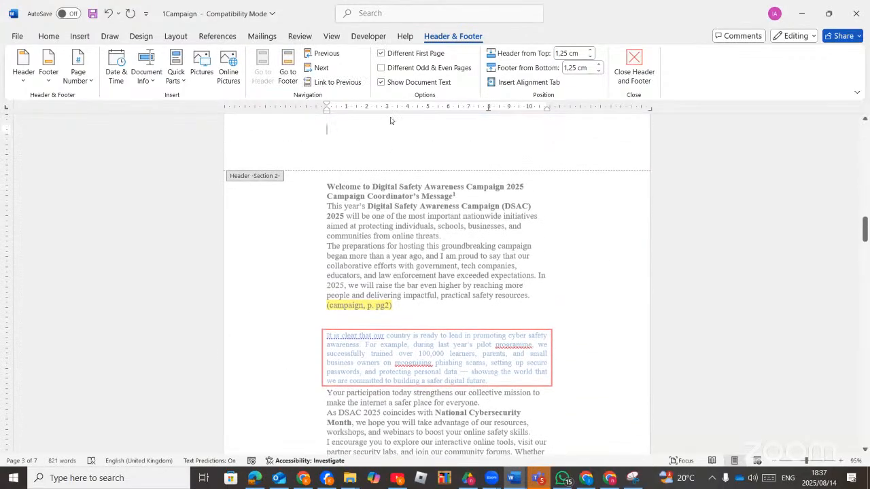
left_click(343, 82)
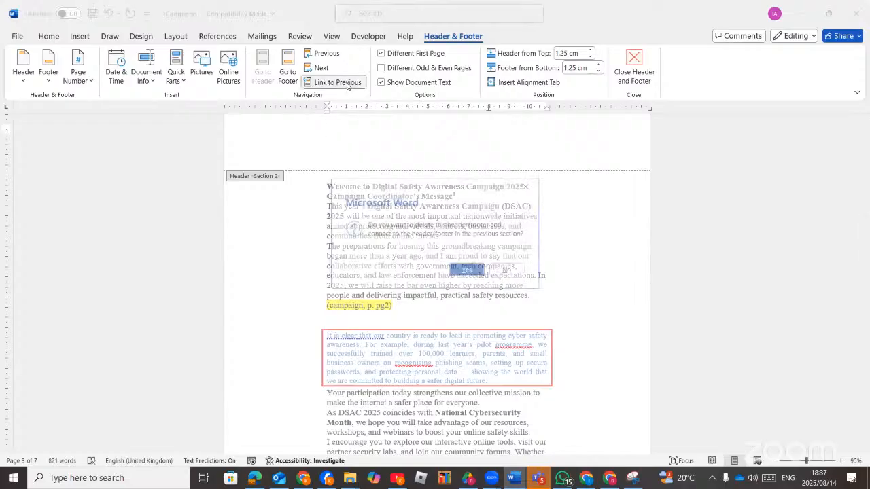
left_click(465, 271)
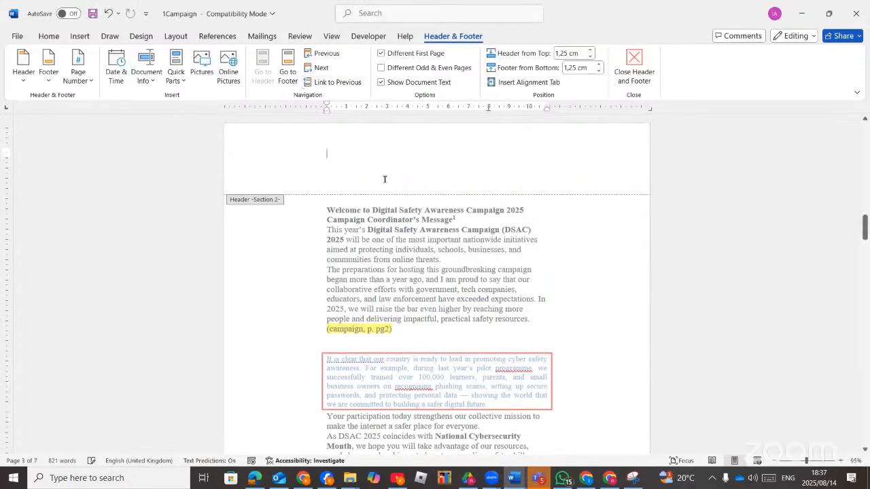
Link the Section 2 footer to the previous section as well.
scroll(385, 391, "down", 8)
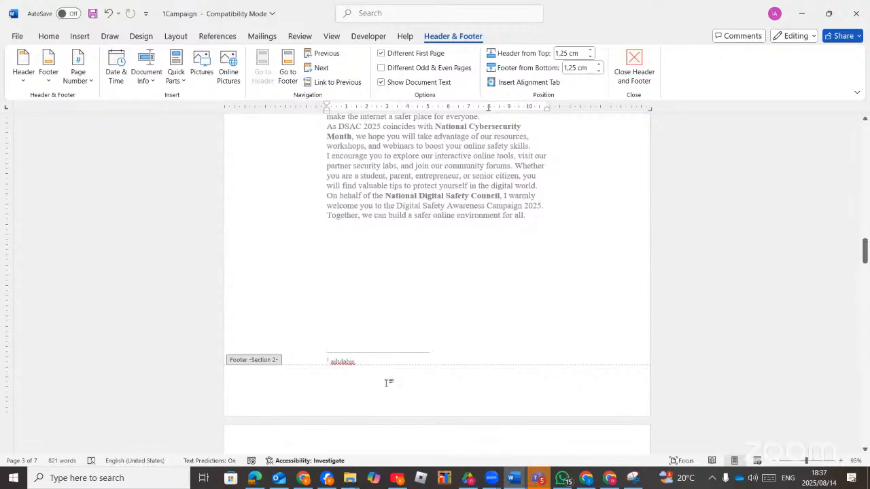
left_click(388, 382)
left_click(334, 84)
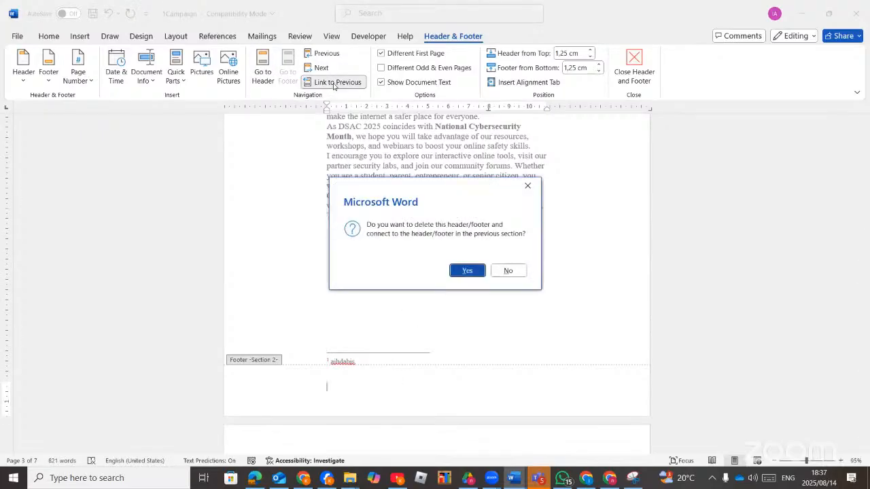
left_click(467, 272)
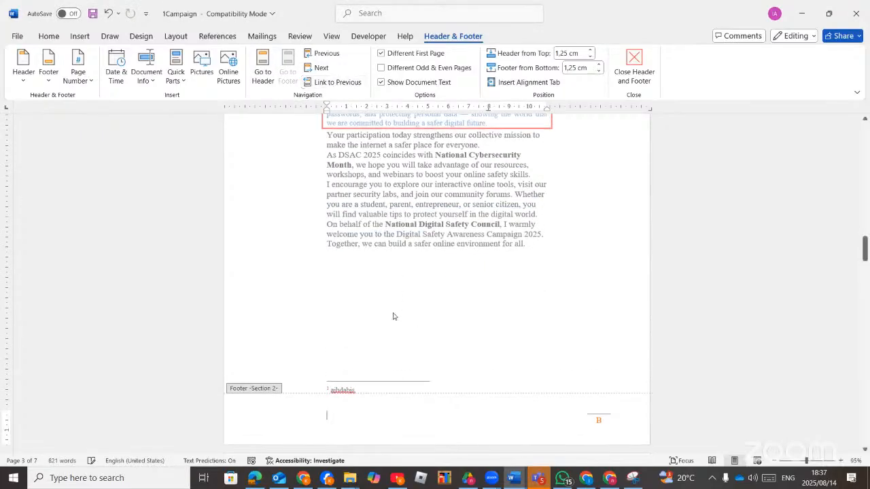
Place a Plain Number 1 page number at the bottom of the pages.
left_click(87, 76)
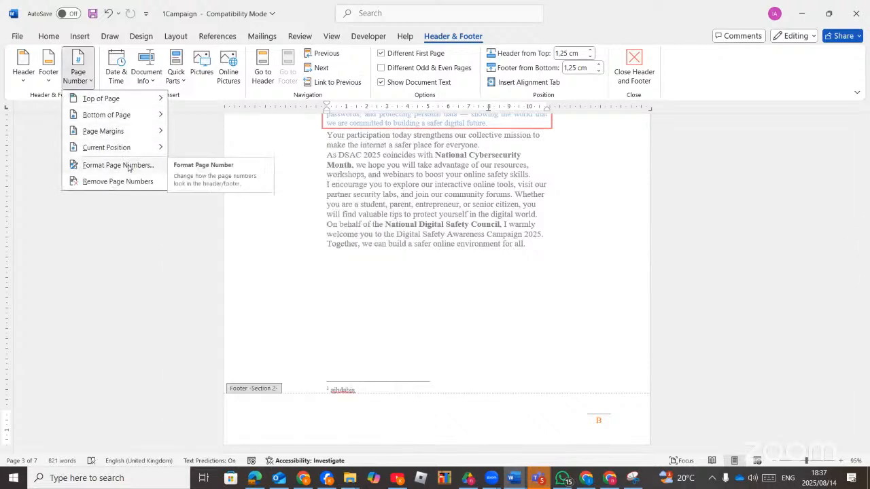
mouse_move(109, 115)
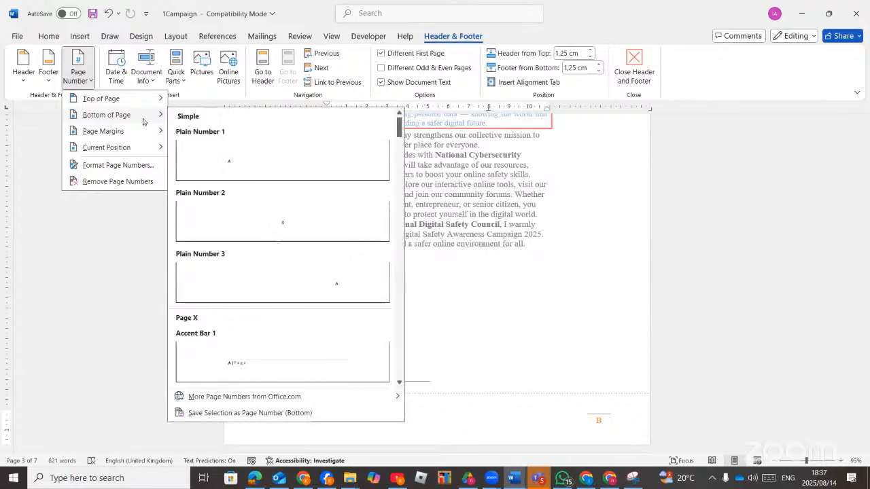
left_click(229, 171)
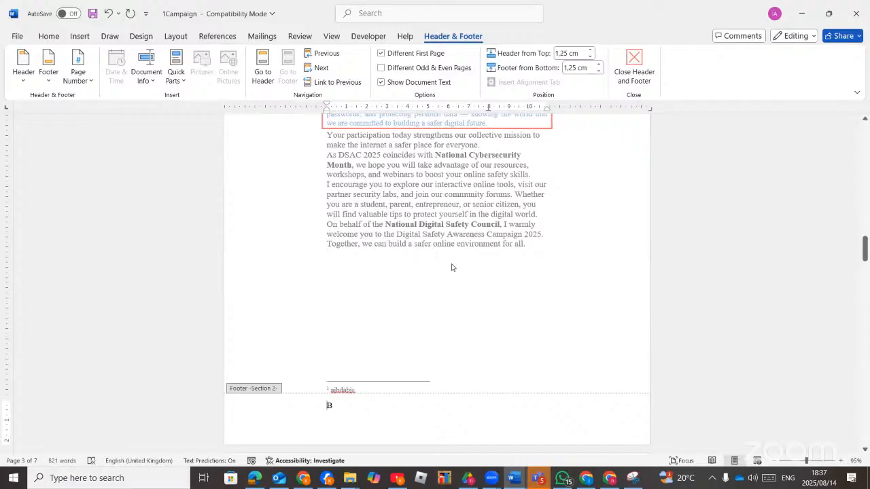
scroll(451, 268, "up", 10)
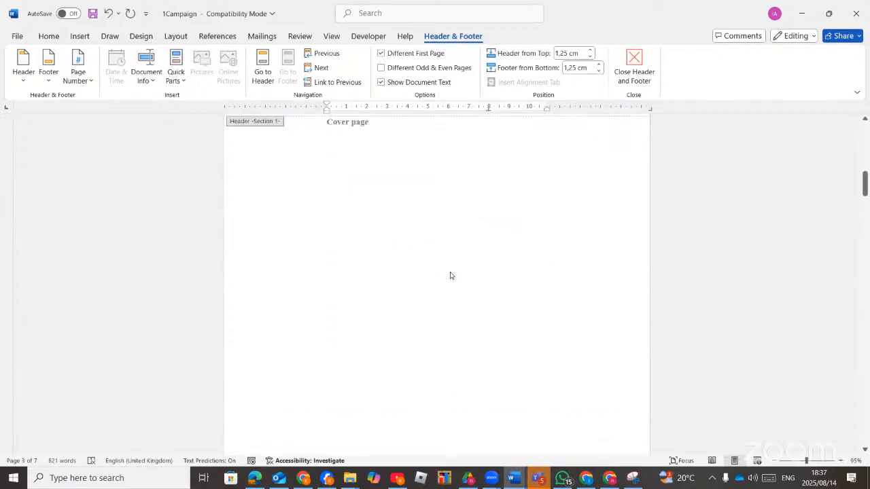
scroll(450, 275, "up", 10)
scroll(451, 274, "down", 1)
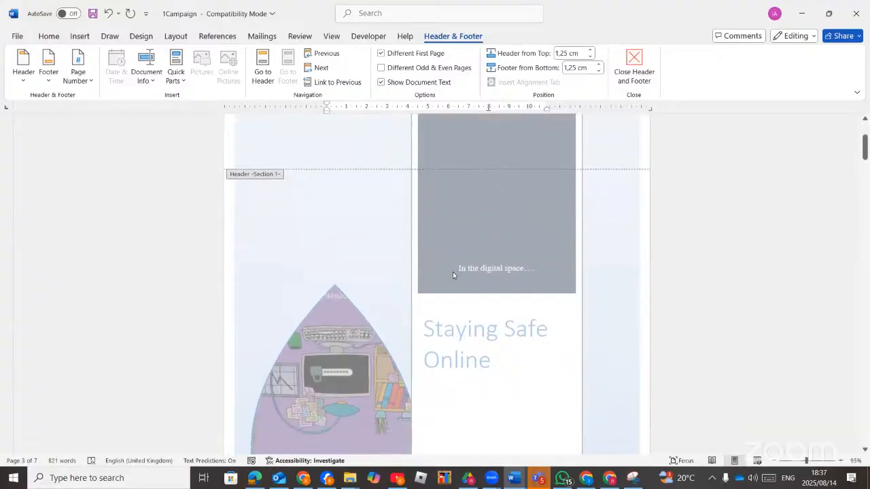
scroll(453, 272, "down", 12)
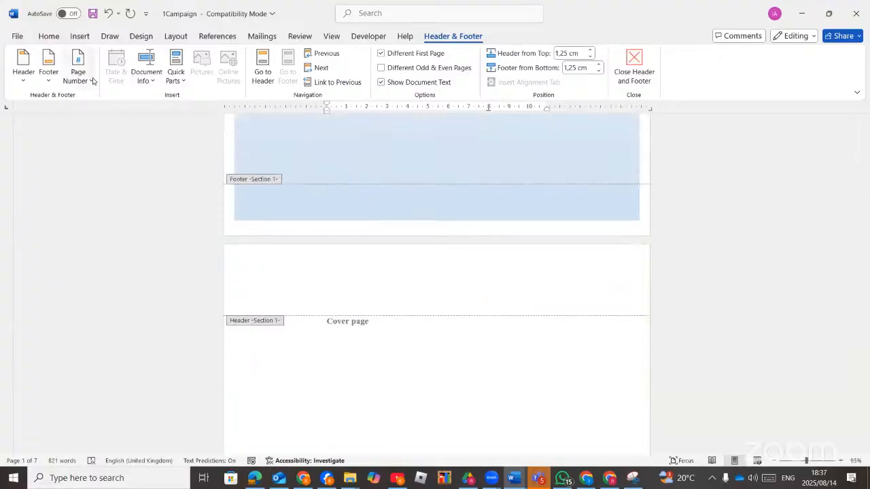
Format the cover section page numbers as i, ii, iii starting at i.
left_click(92, 81)
mouse_move(107, 115)
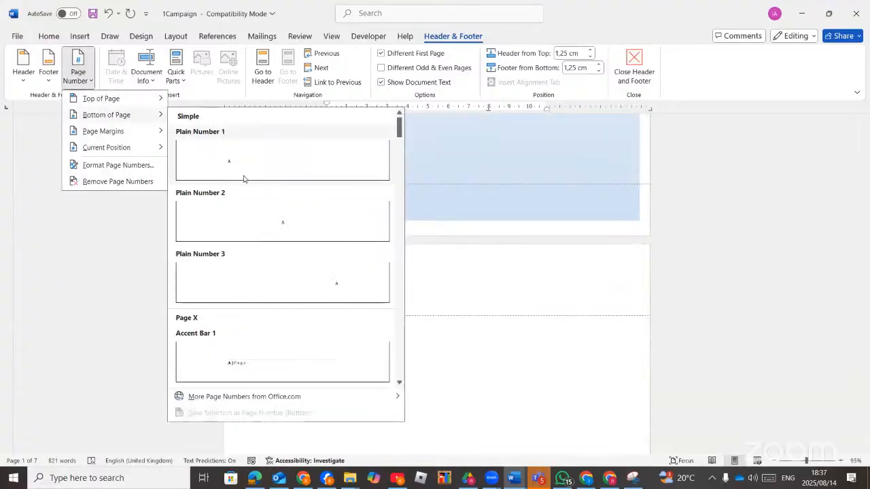
left_click(152, 165)
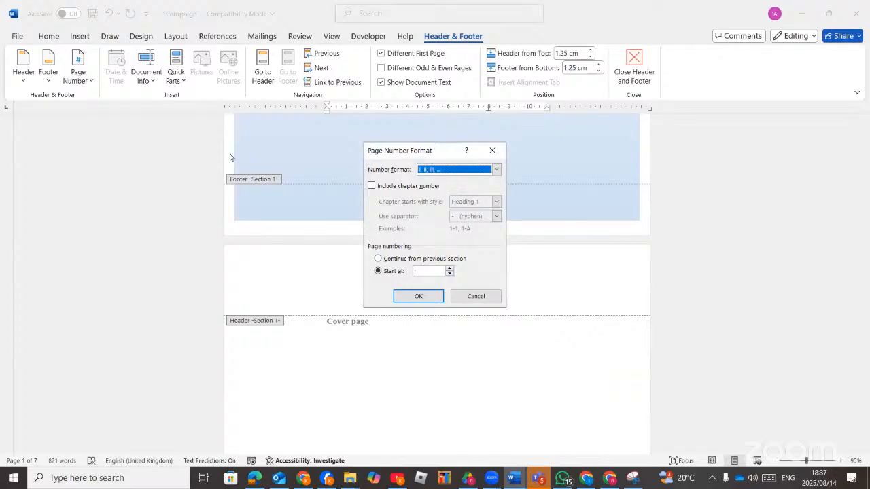
left_click(438, 300)
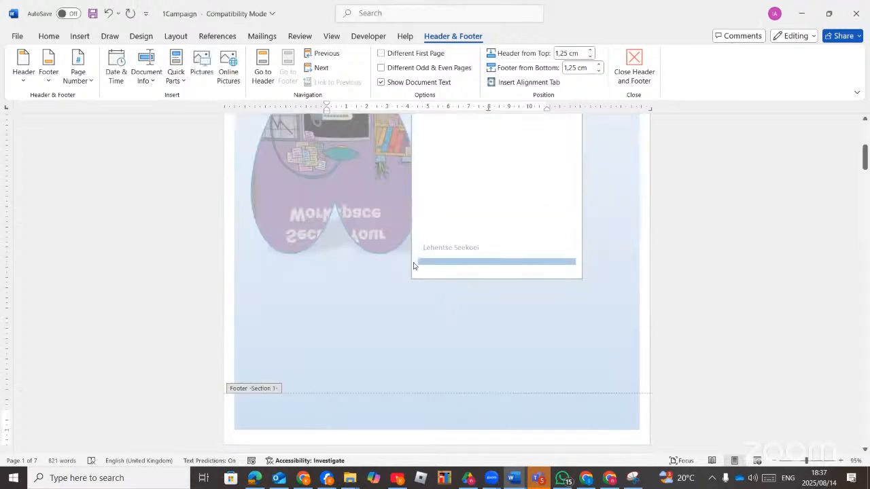
mouse_move(266, 473)
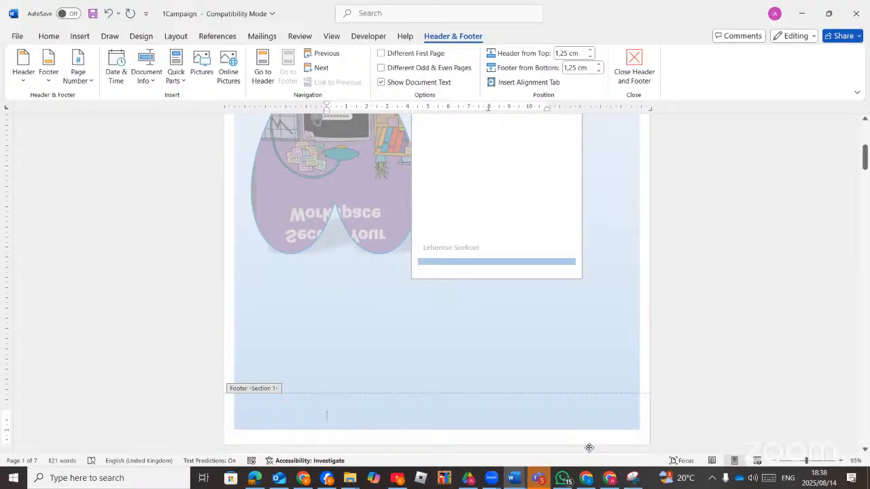
Hide the YouTube comments window and bring up the YouTube Studio live-stream dashboard.
left_click(585, 479)
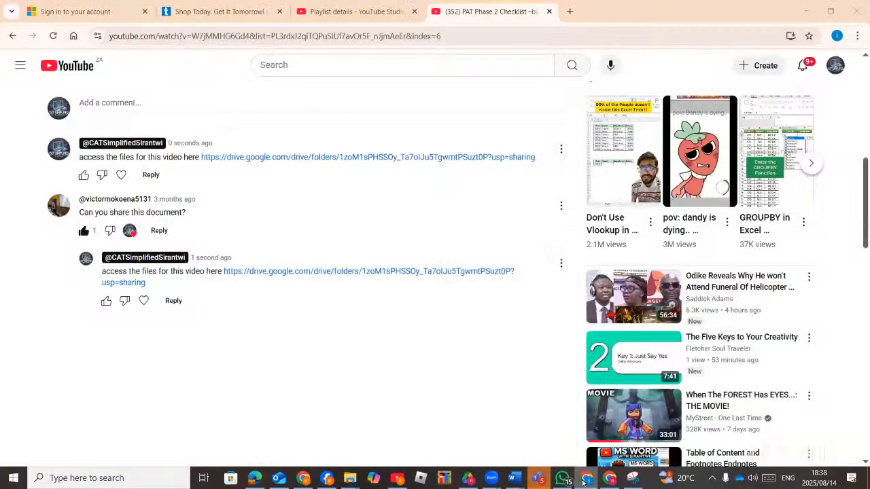
left_click(583, 482)
left_click(611, 481)
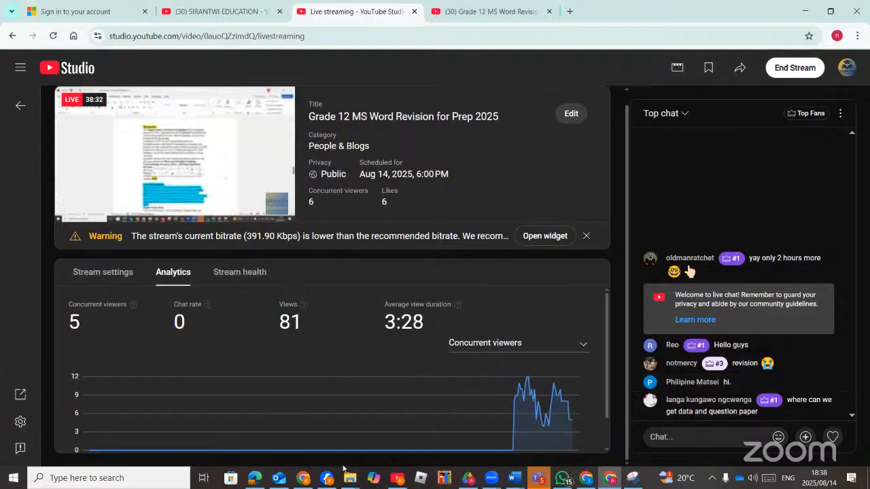
Copy the Past Gr 12 papers Drive folder link, open the folder, and return to YouTube Studio.
left_click(470, 480)
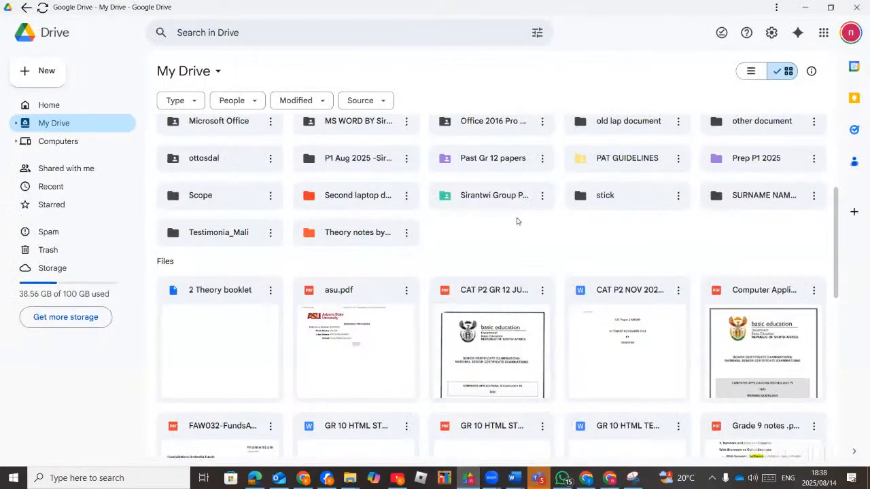
scroll(521, 216, "up", 1)
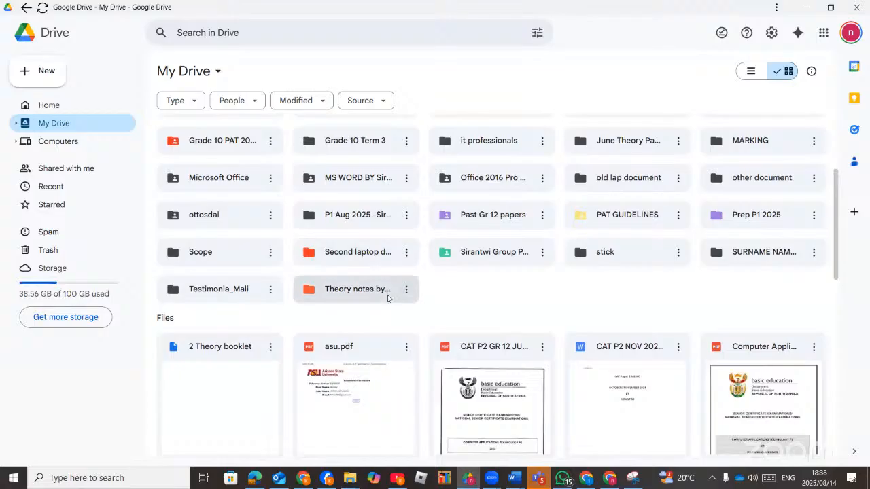
scroll(388, 298, "up", 1)
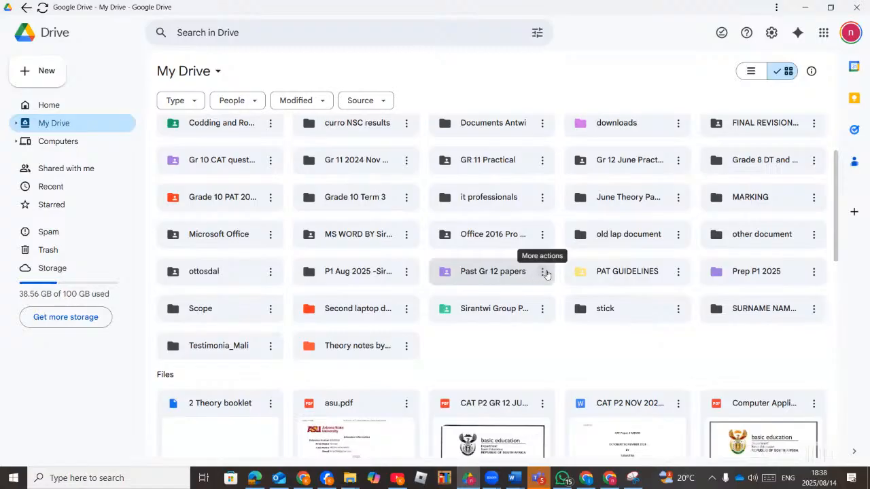
left_click(544, 272)
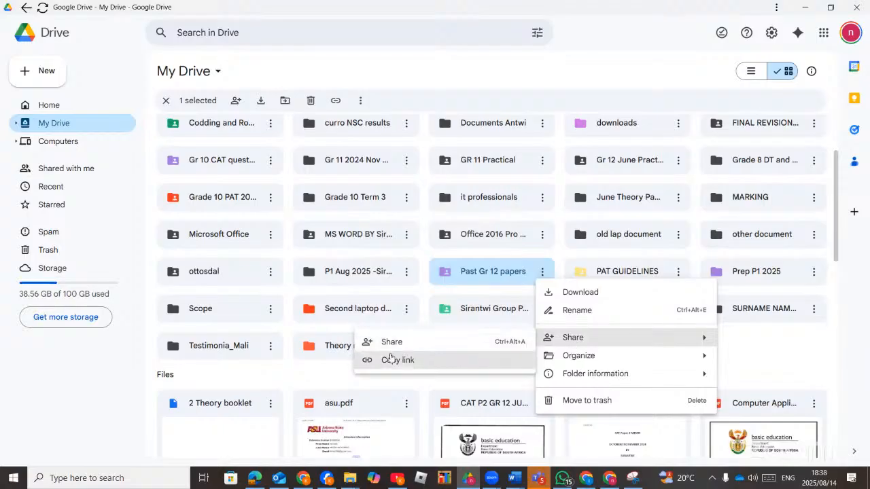
left_click(386, 360)
double_click(485, 273)
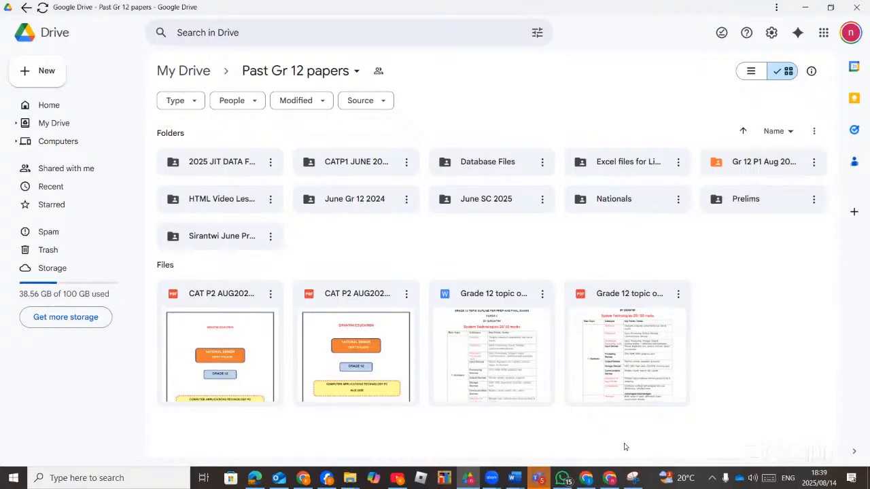
left_click(609, 479)
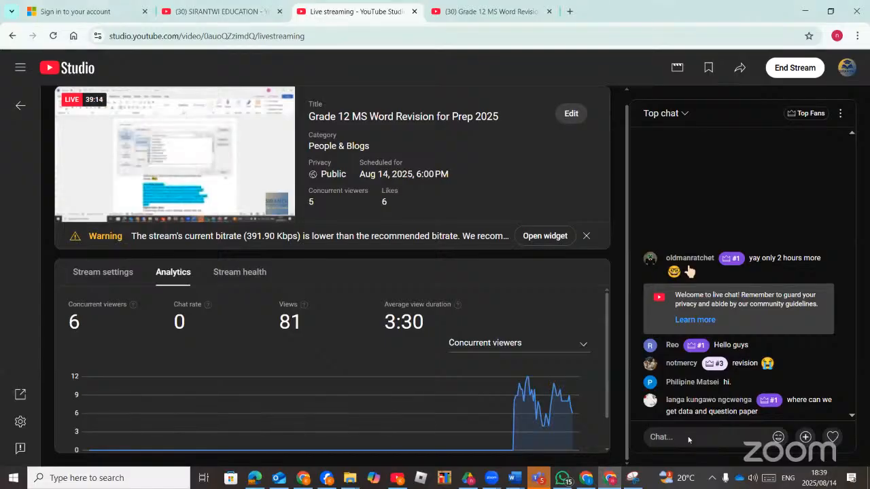
Post the Past Gr 12 papers folder link in the live chat and show the question paper PDF.
key("ctrl+v")
left_click(832, 439)
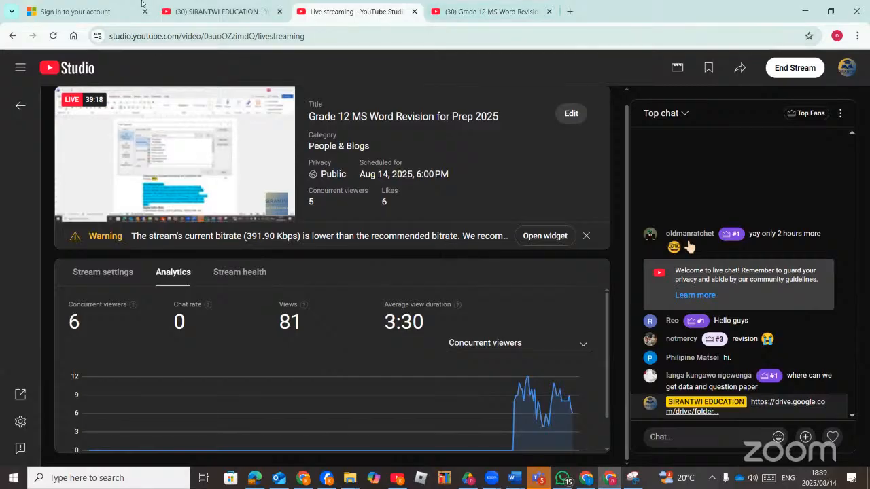
left_click(253, 479)
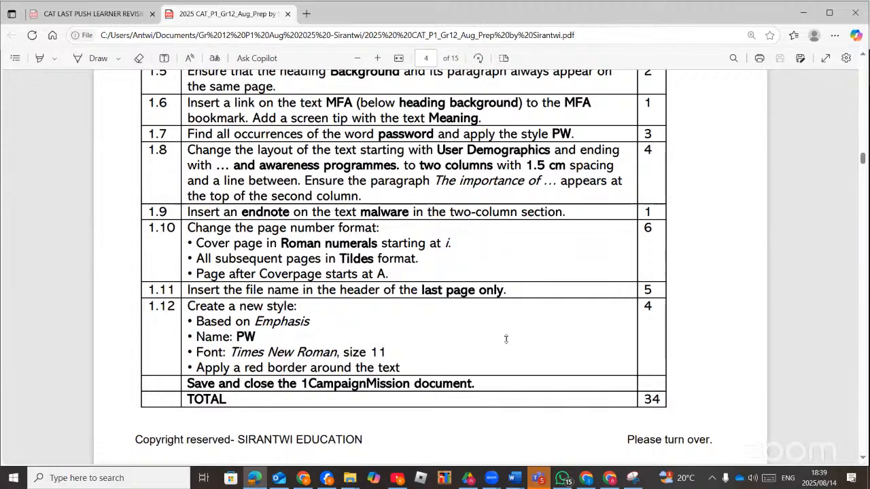
Bring the 1Campaign Word document back to the front with its footer in view.
mouse_move(514, 478)
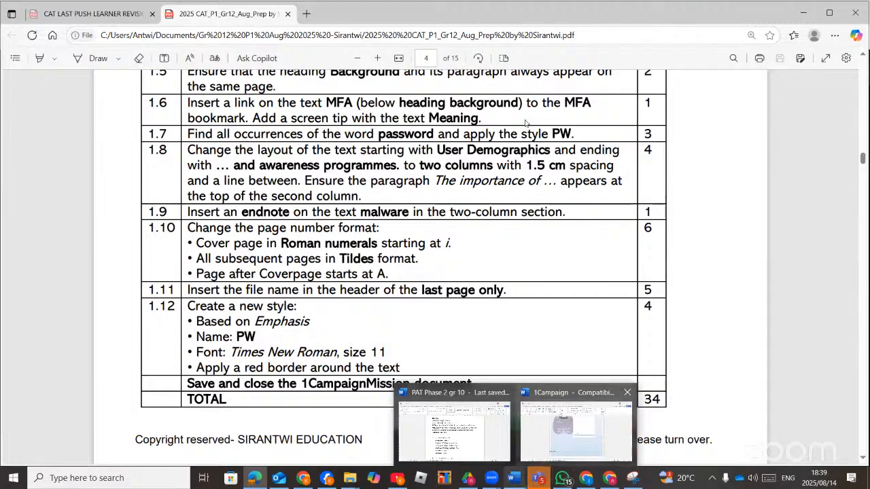
left_click(575, 428)
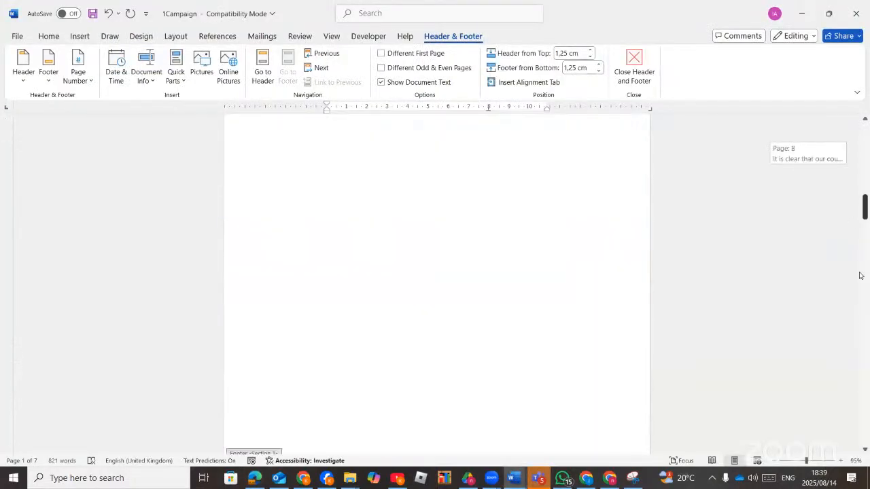
scroll(857, 306, "down", 15)
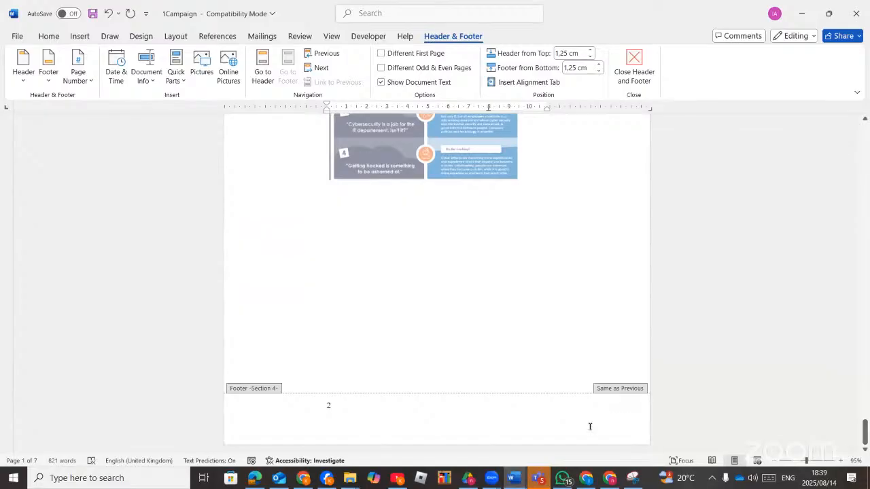
Leave footer editing and insert a continuous section break before the Cyber security fables & facts picture.
double_click(478, 265)
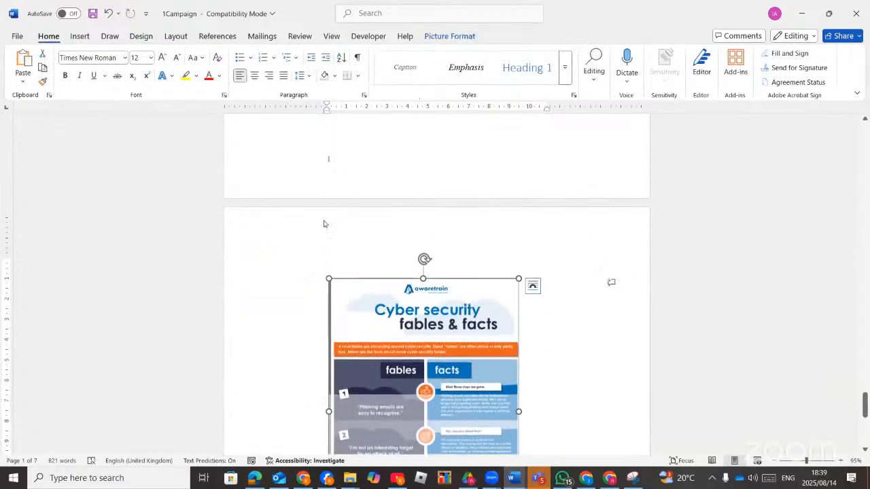
left_click(300, 249)
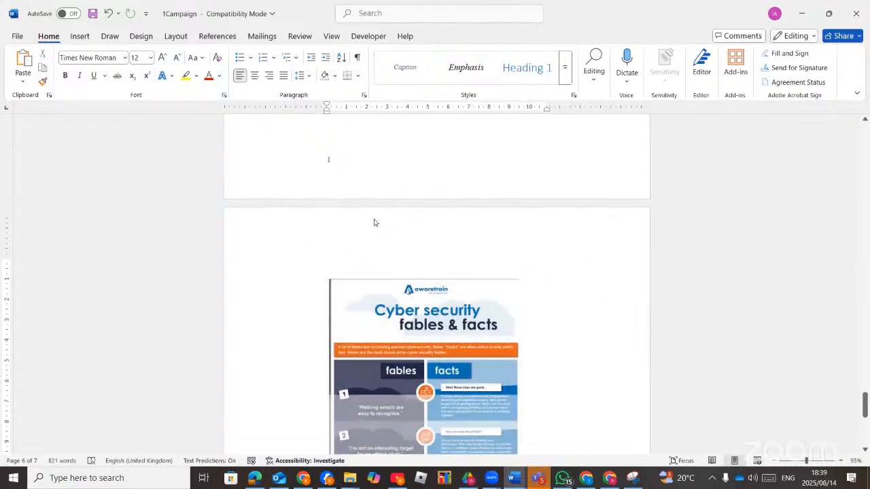
left_click(349, 223)
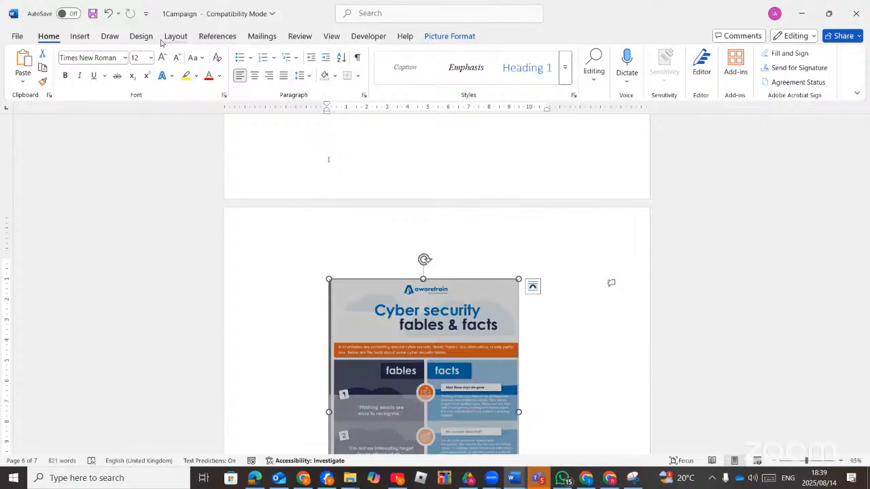
left_click(175, 36)
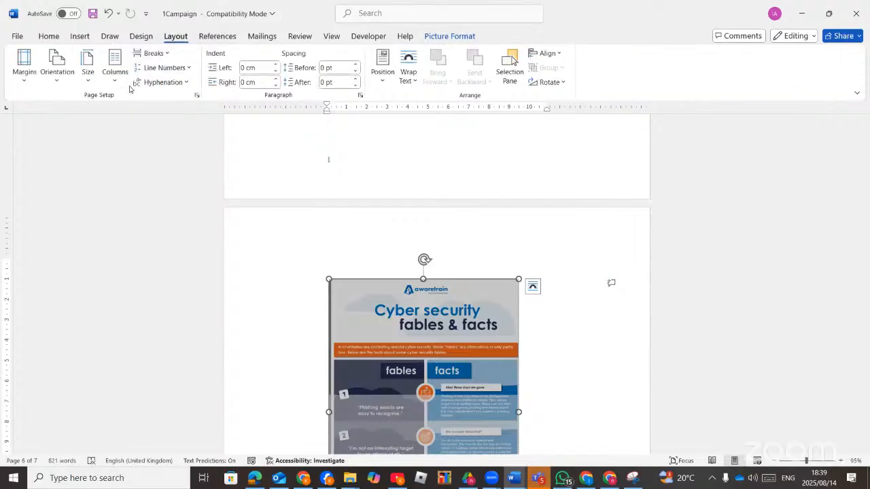
left_click(164, 53)
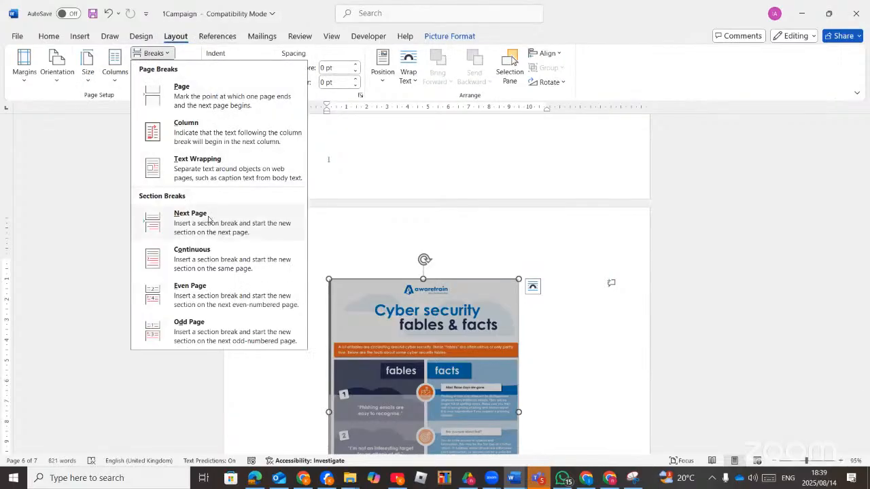
left_click(206, 260)
scroll(356, 210, "up", 2)
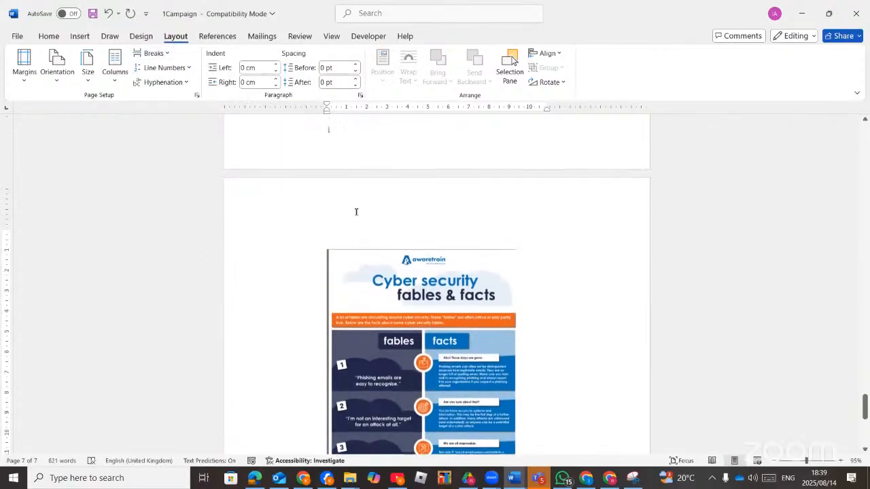
Unlink the last page's footer from the previous section.
double_click(431, 202)
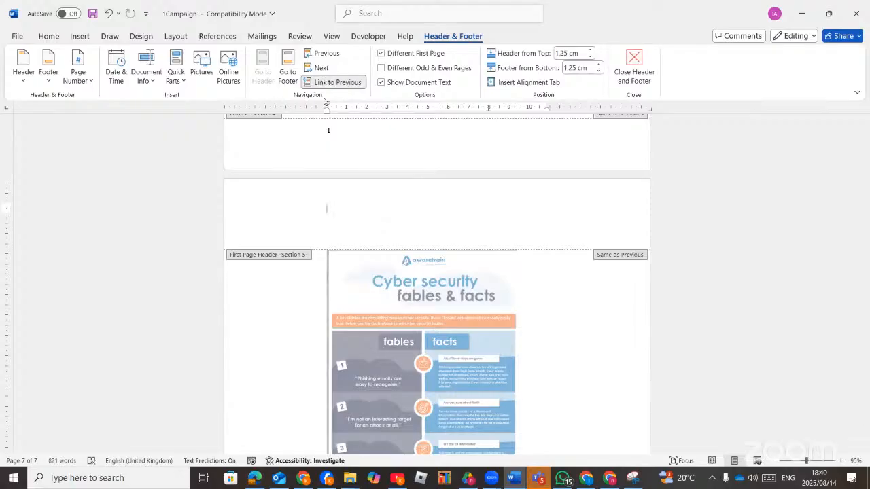
scroll(399, 197, "down", 10)
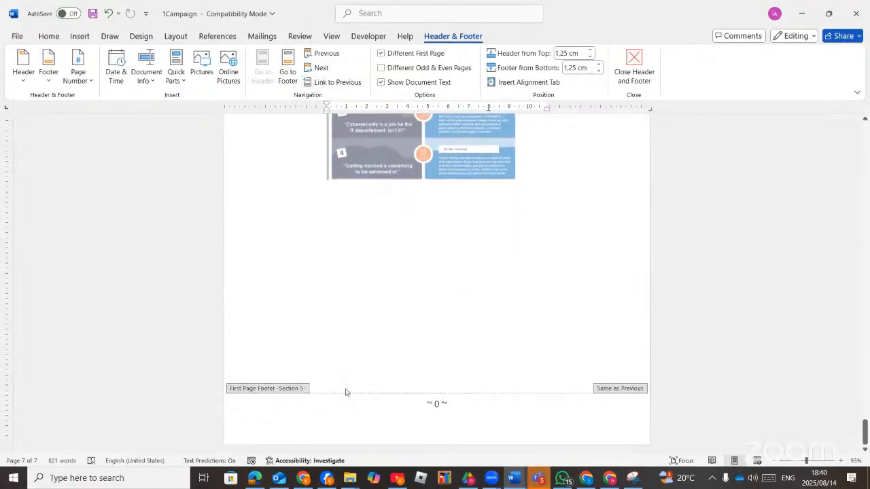
left_click(360, 414)
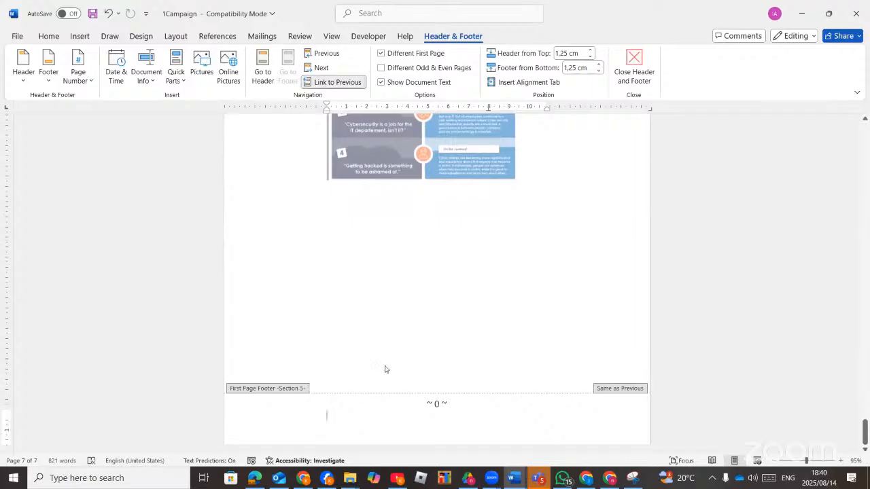
left_click(349, 83)
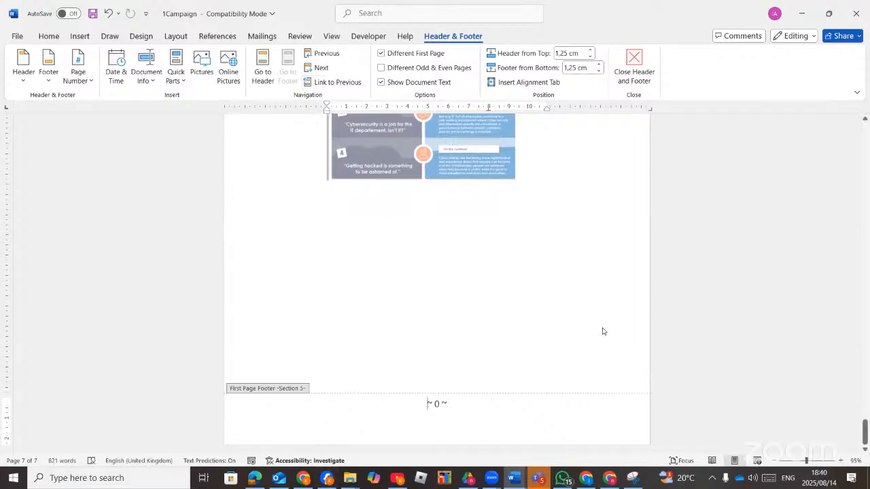
scroll(527, 251, "up", 5)
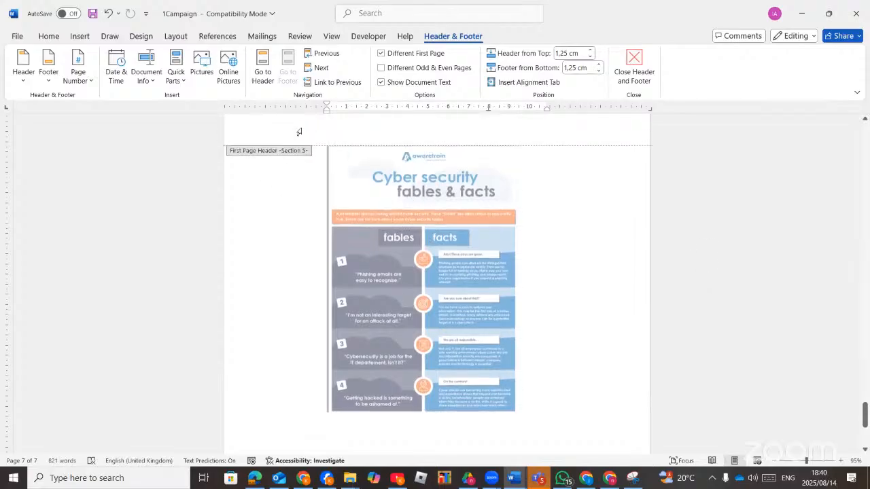
Insert the File Name field (1Campaign) into the last page's header.
left_click(334, 136)
scroll(334, 136, "up", 1)
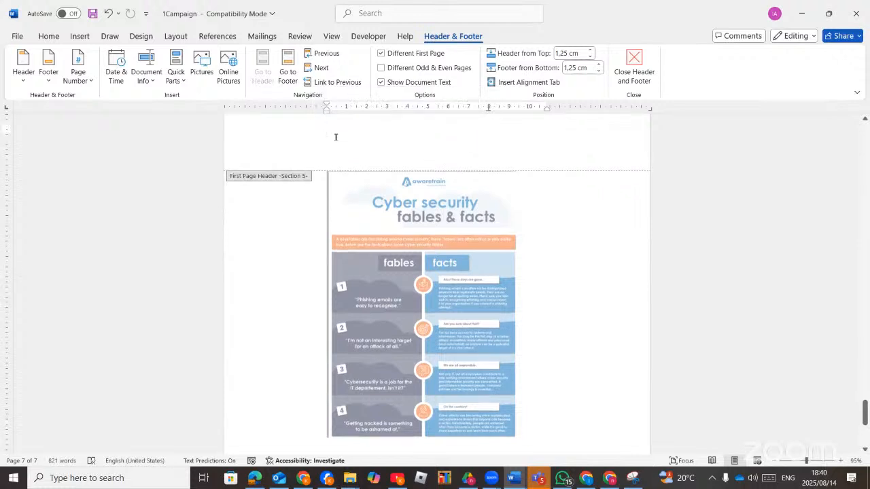
left_click(153, 82)
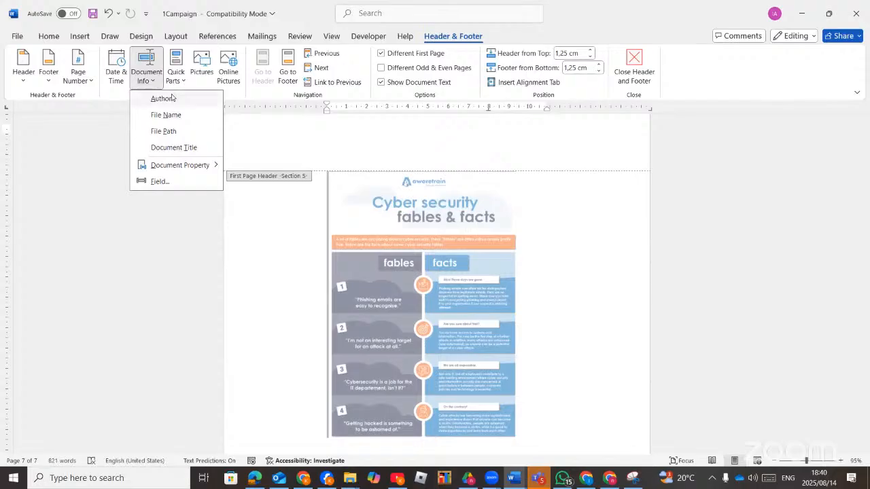
left_click(178, 118)
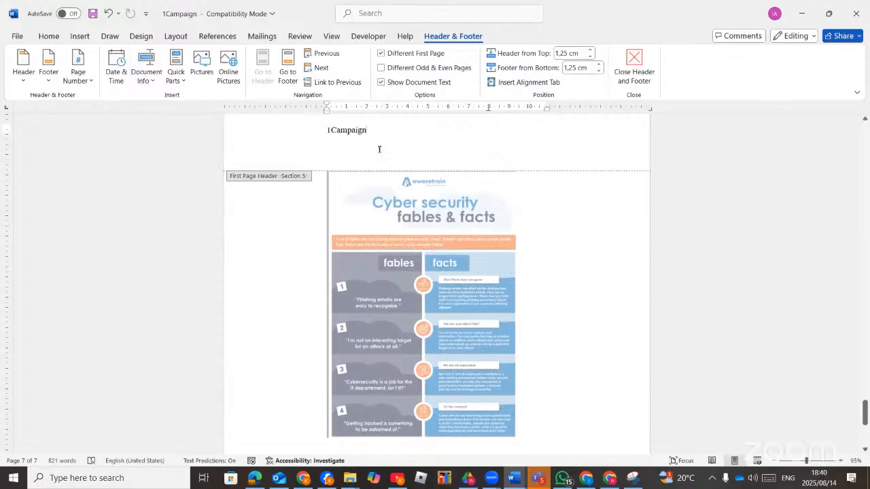
scroll(379, 149, "up", 10)
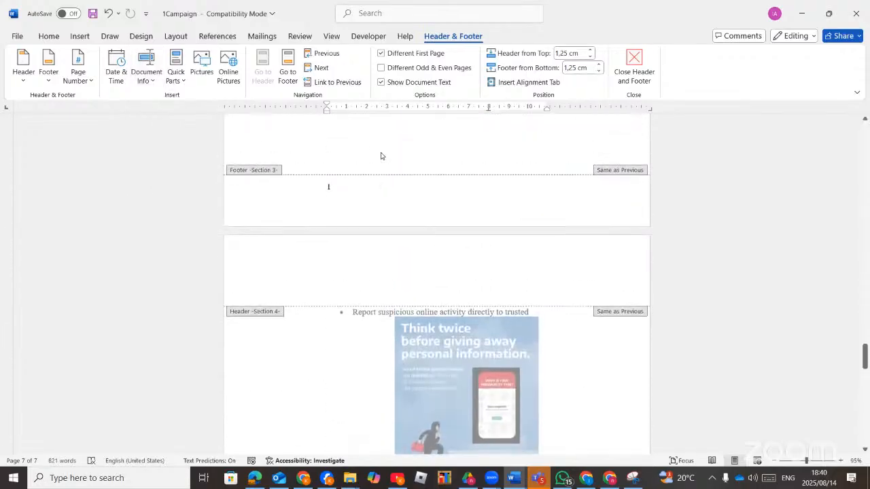
scroll(413, 242, "down", 10)
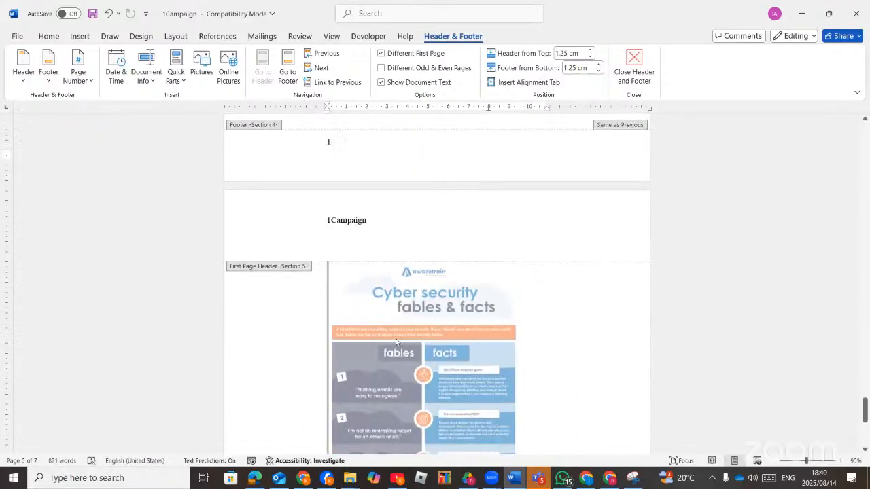
scroll(415, 297, "up", 10)
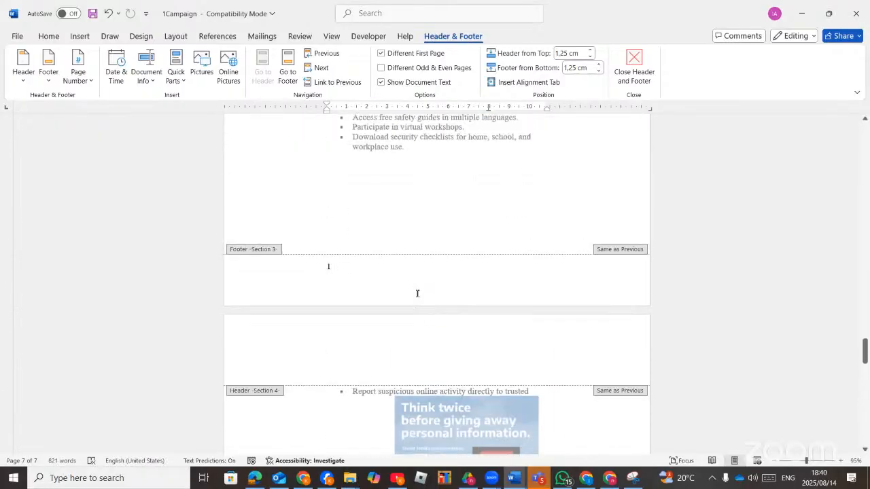
scroll(417, 293, "up", 10)
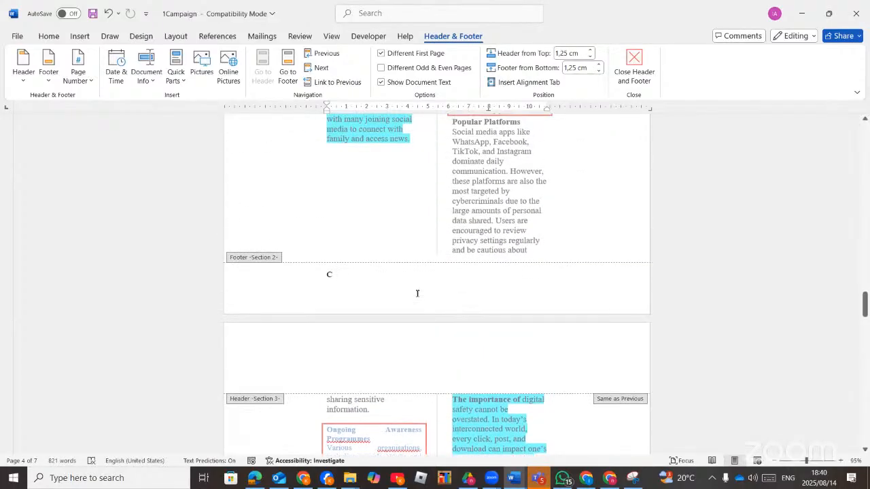
left_click(253, 479)
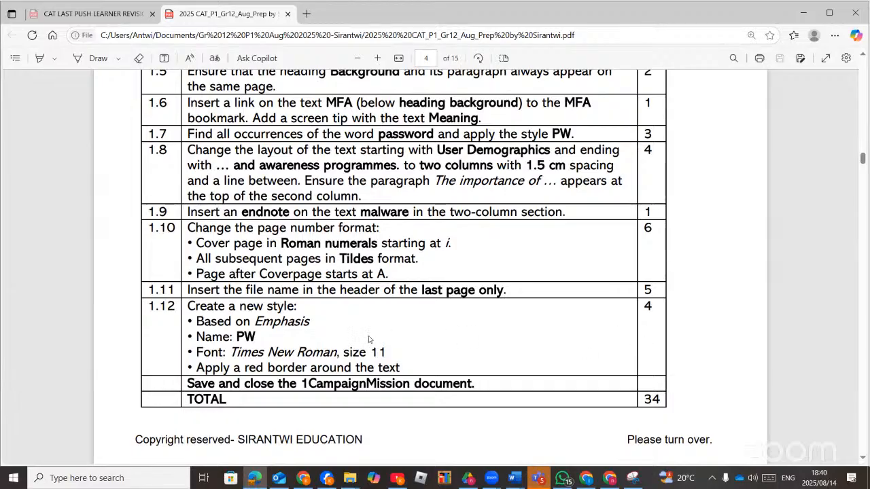
Scroll the exam PDF to the Question 2 tasks on page 5, then bring up File Explorer.
scroll(365, 319, "down", 8)
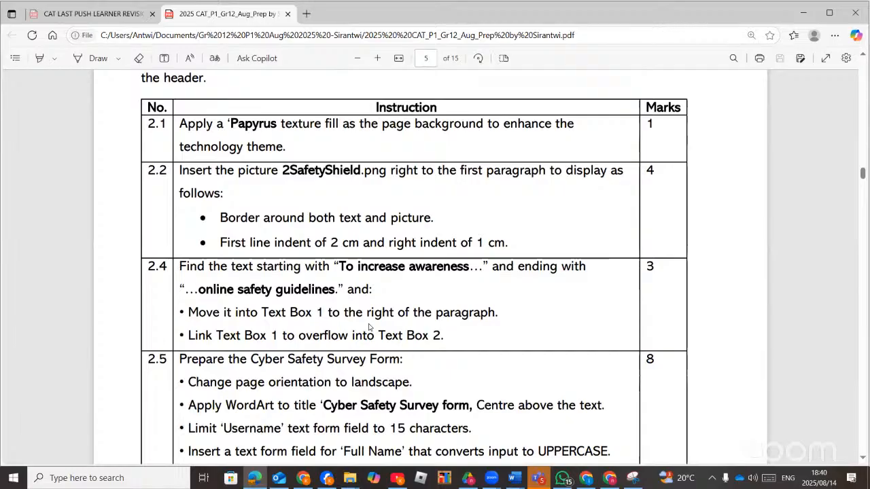
scroll(369, 327, "up", 3)
scroll(369, 329, "down", 4)
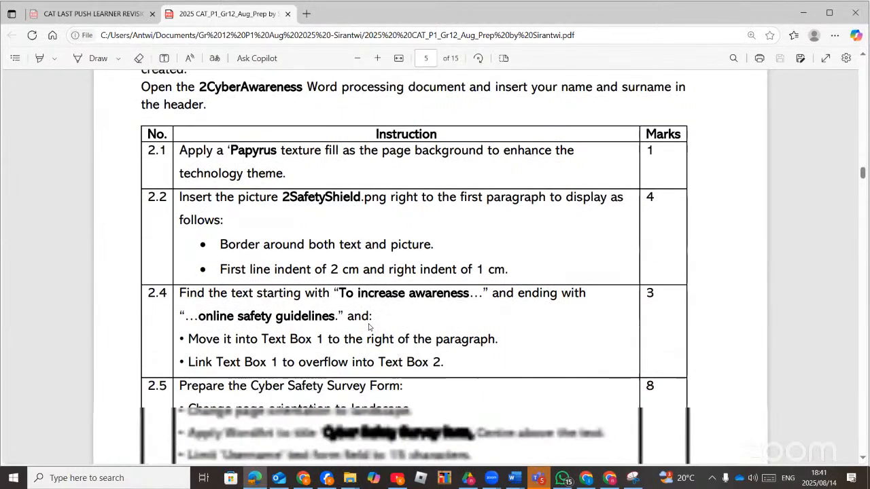
scroll(527, 430, "up", 3)
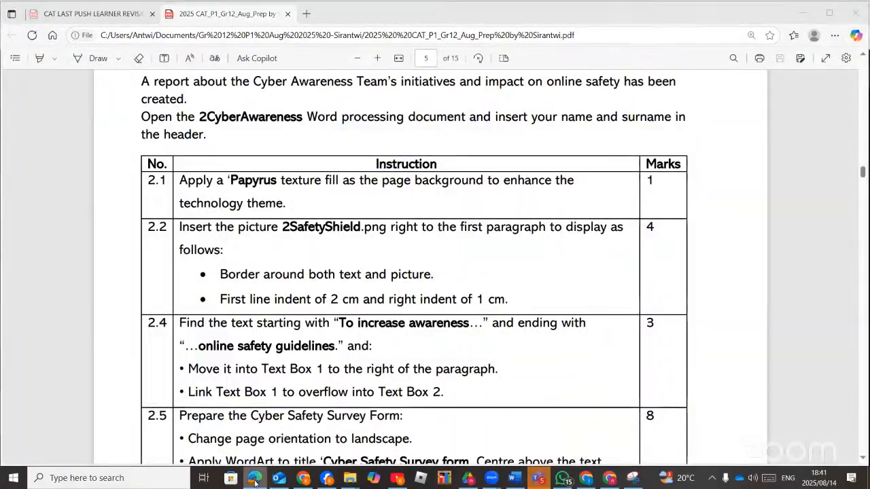
left_click(254, 483)
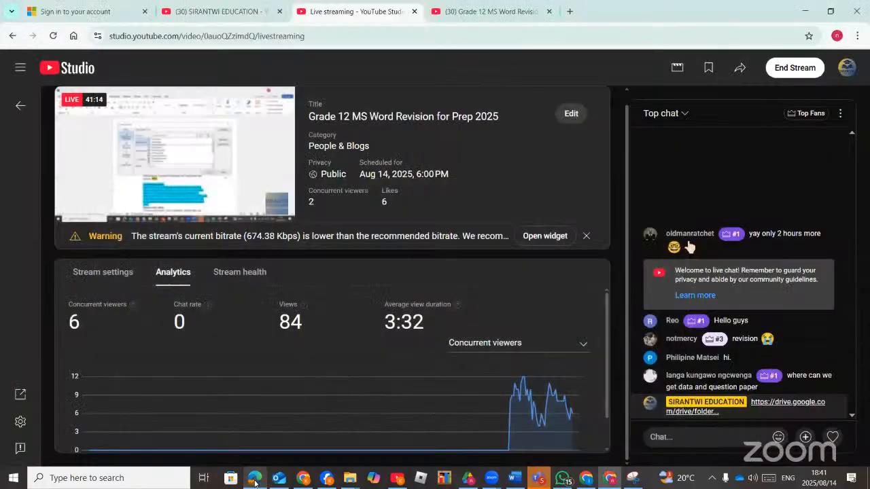
left_click(255, 483)
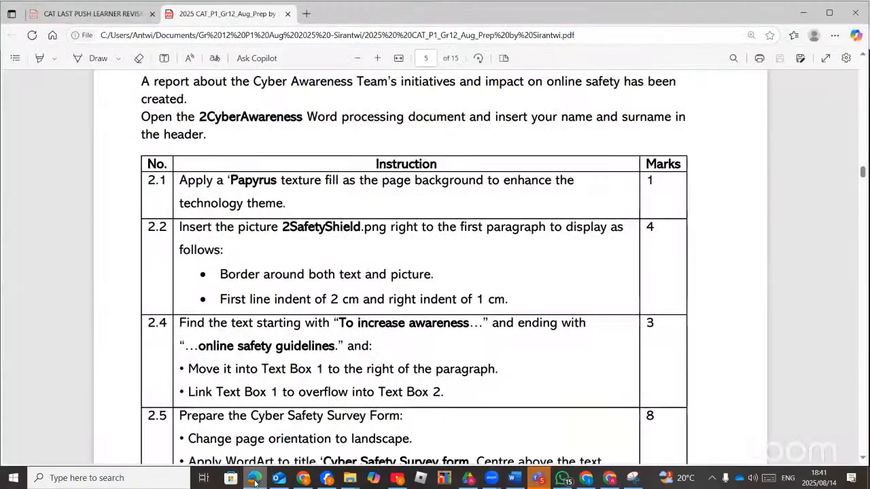
left_click(348, 479)
Open 2cyberawareness in Word from the exam data files folder.
left_click(384, 426)
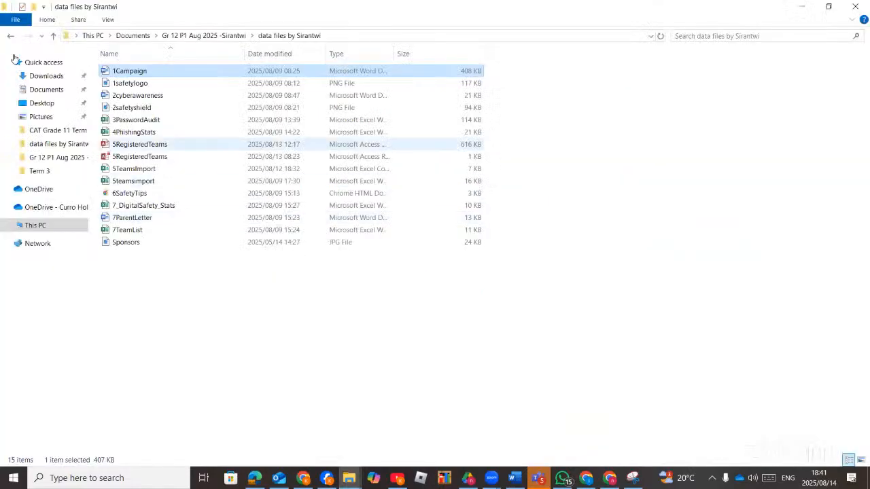
left_click(136, 95)
double_click(136, 96)
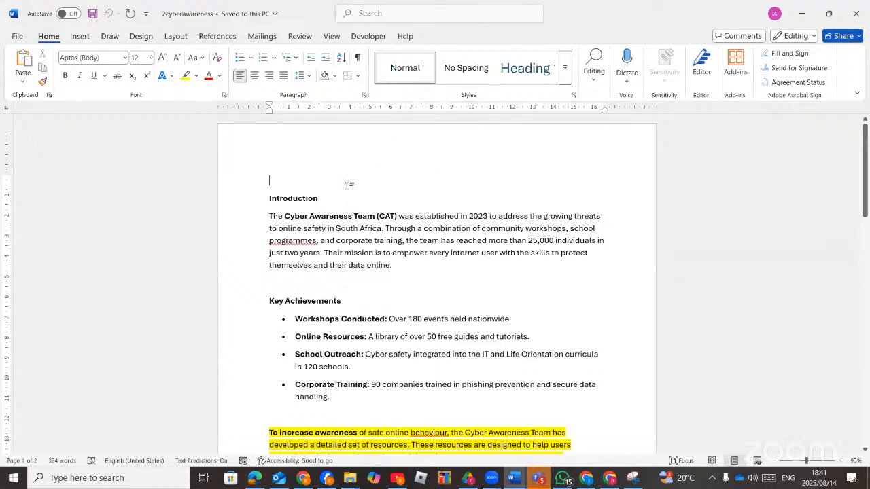
Check the exam PDF, then return to 2cyberawareness and show Word's Design options.
left_click(261, 484)
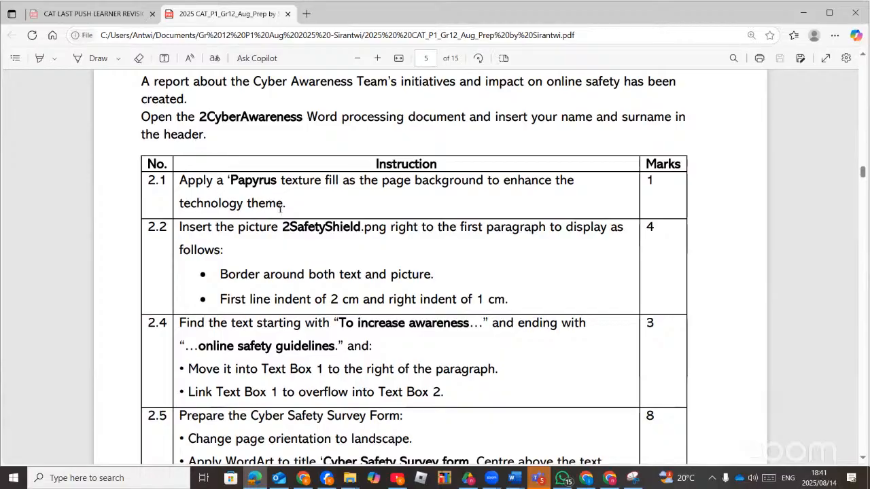
left_click(257, 484)
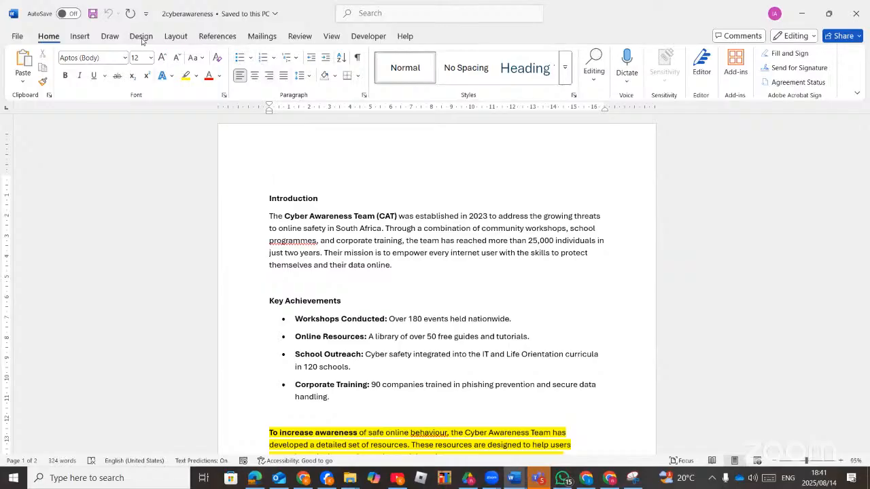
left_click(140, 36)
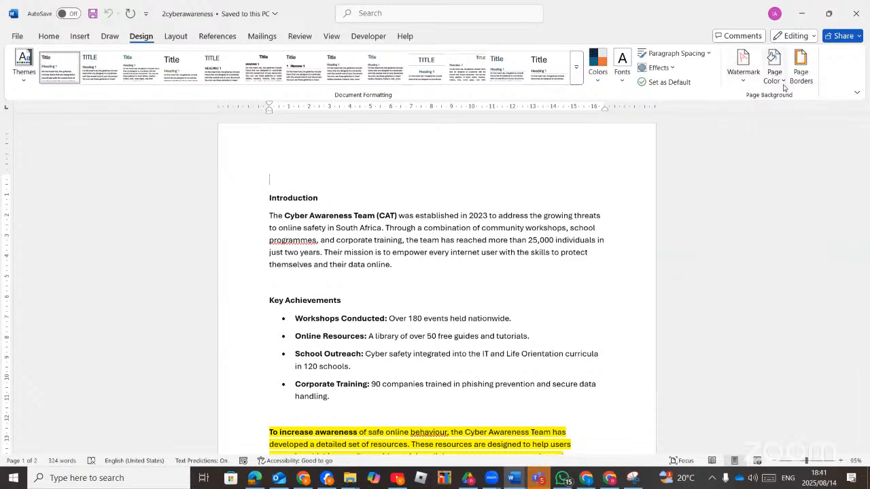
Open Page Color Fill Effects and look through the Texture, Pattern and Picture options.
left_click(770, 73)
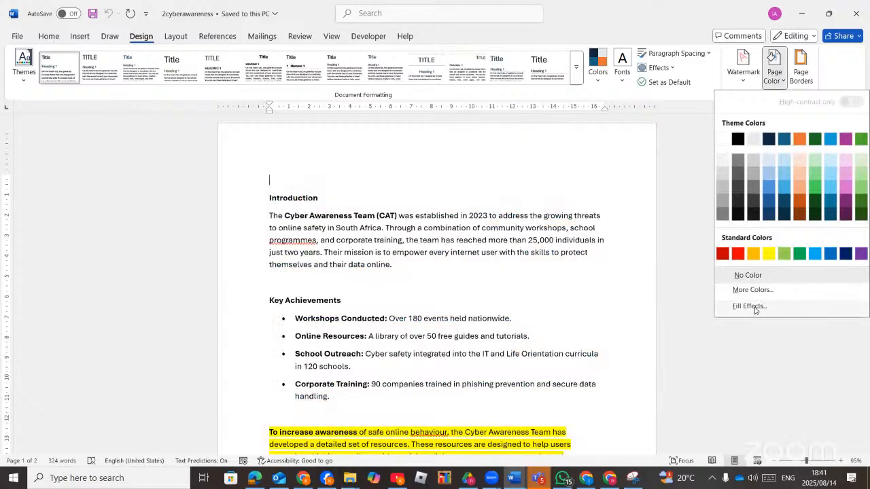
left_click(749, 306)
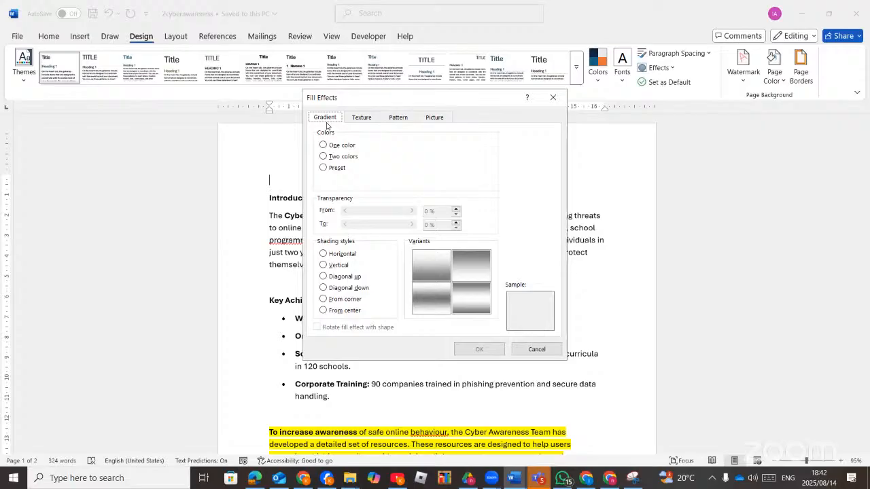
left_click(356, 122)
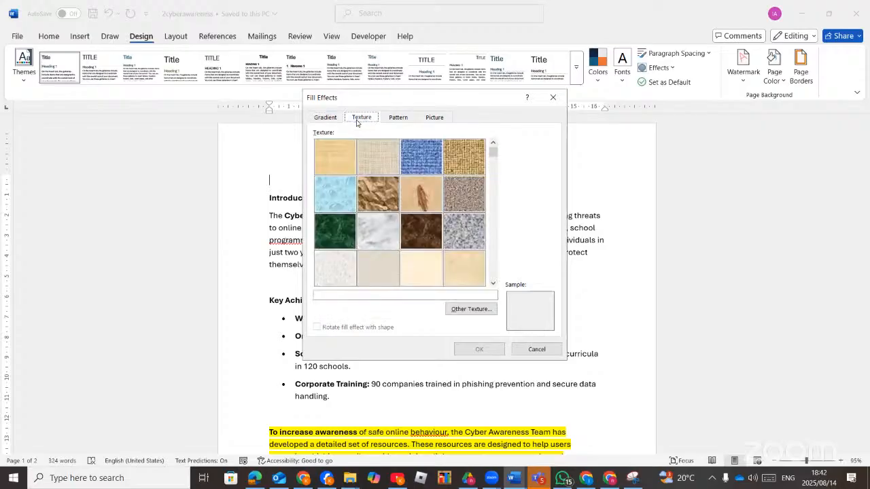
left_click(398, 118)
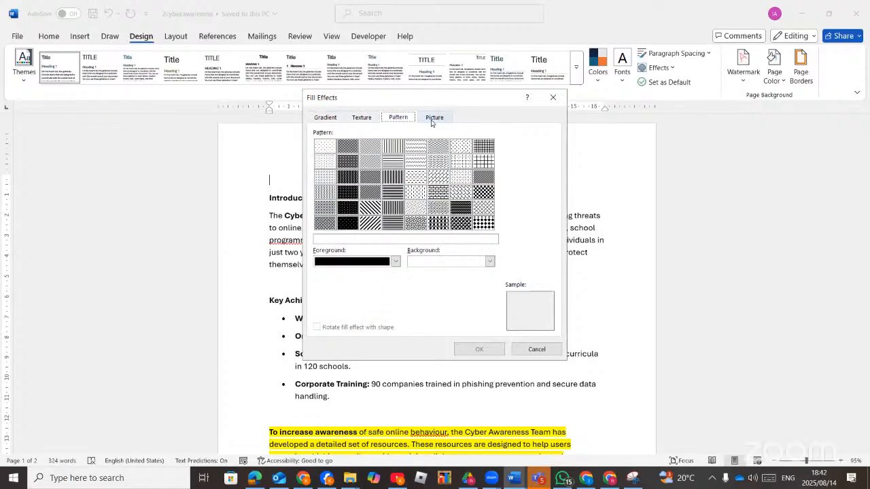
left_click(432, 119)
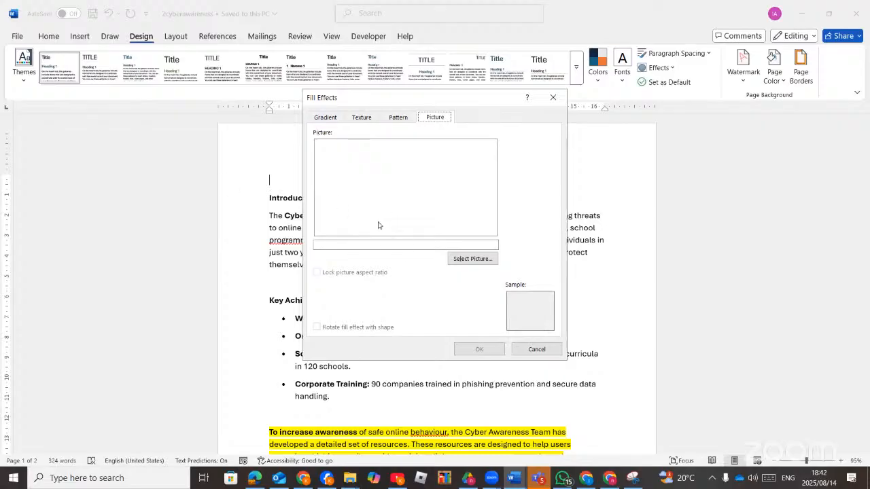
left_click(365, 119)
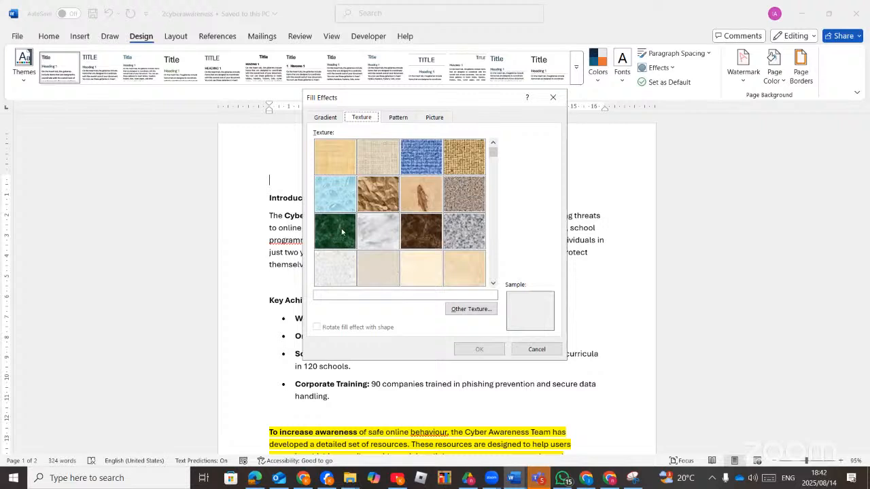
Preview several textures, then apply Papyrus as the page background.
left_click(329, 158)
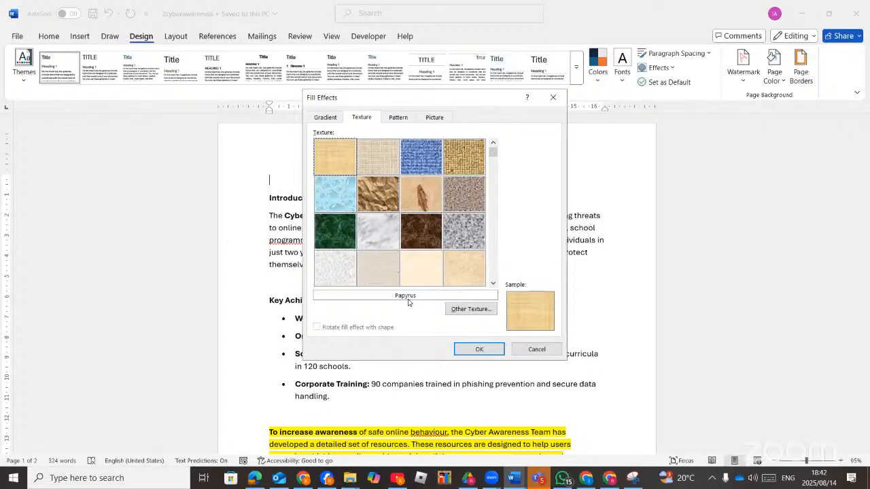
left_click(423, 242)
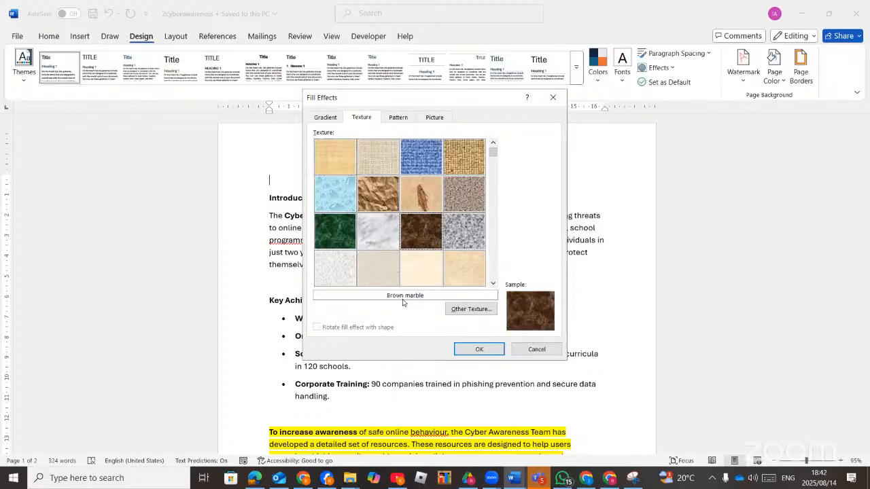
left_click(456, 271)
left_click(379, 269)
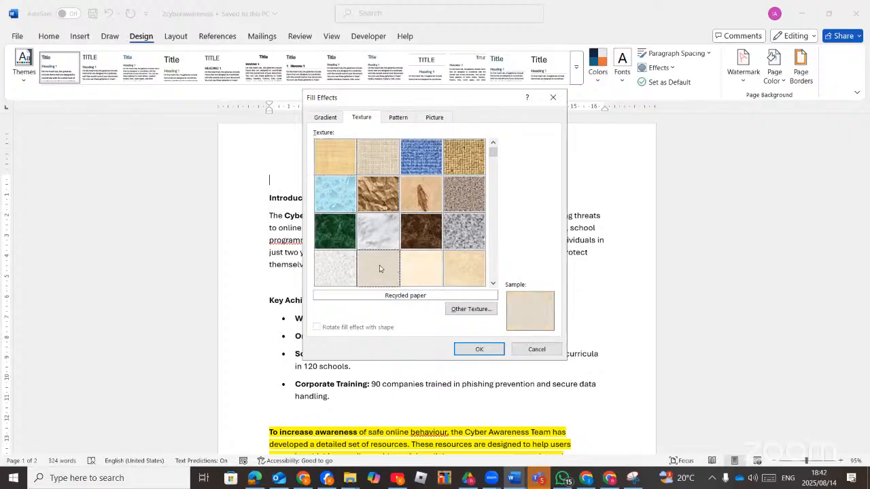
left_click(424, 271)
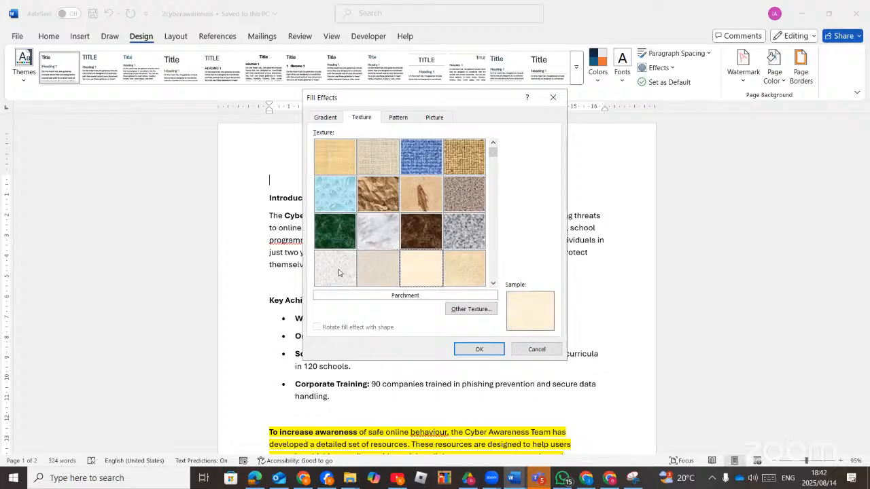
left_click(339, 271)
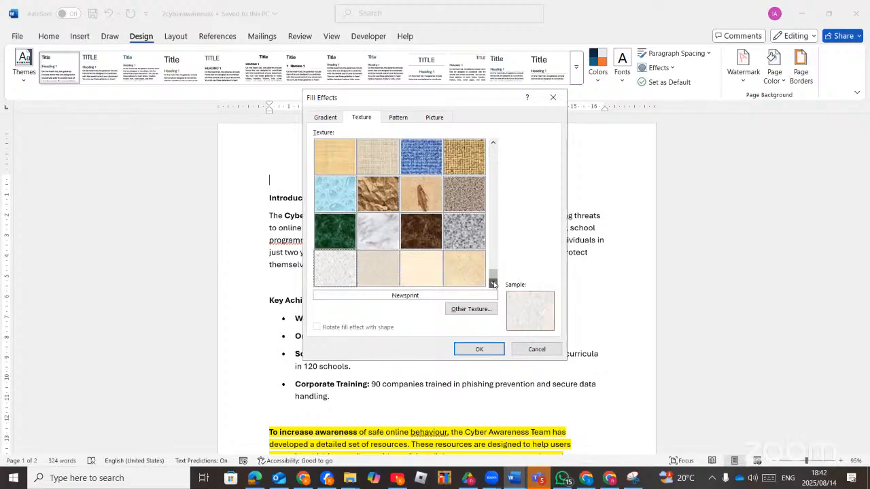
scroll(487, 278, "down", 2)
left_click(422, 268)
left_click(456, 261)
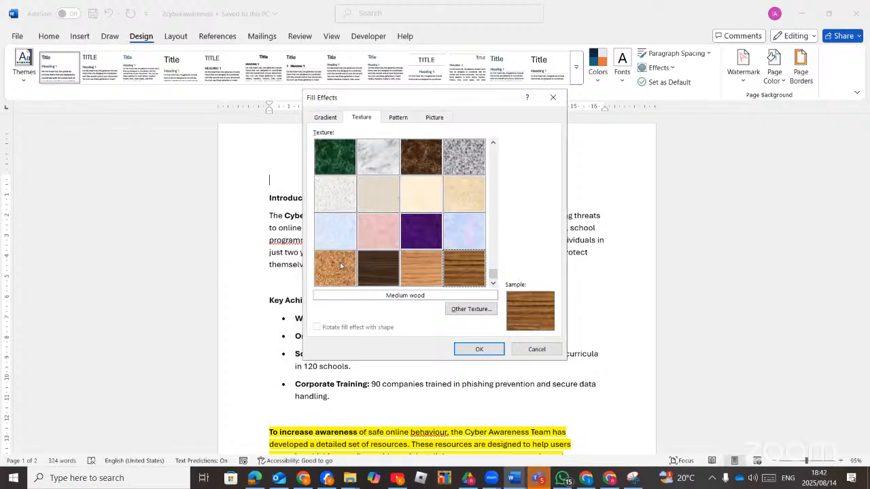
left_click(406, 268)
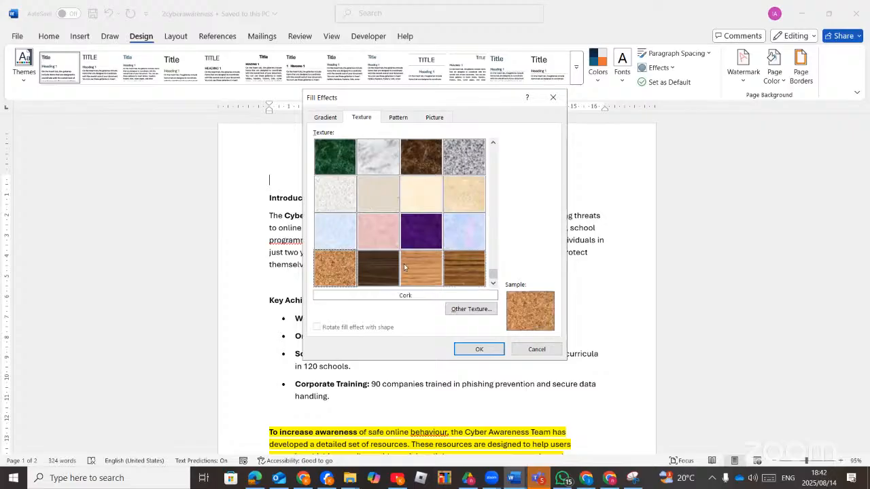
left_click(495, 144)
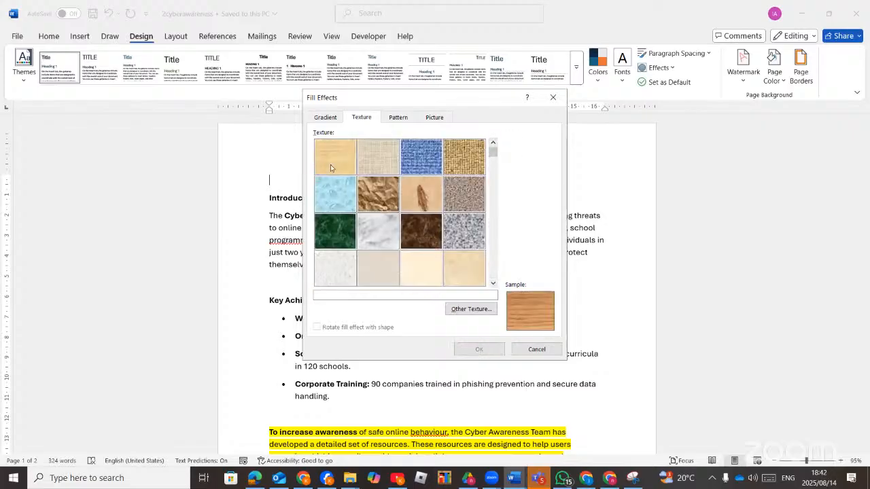
left_click(330, 165)
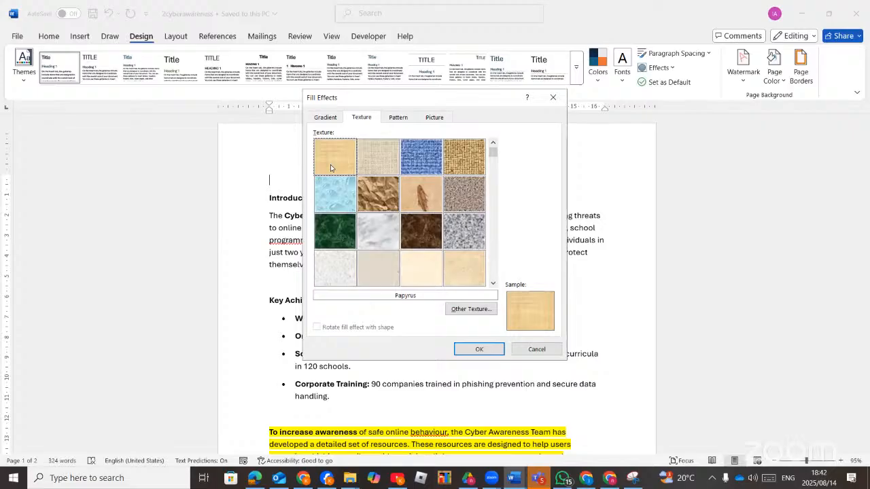
left_click(477, 350)
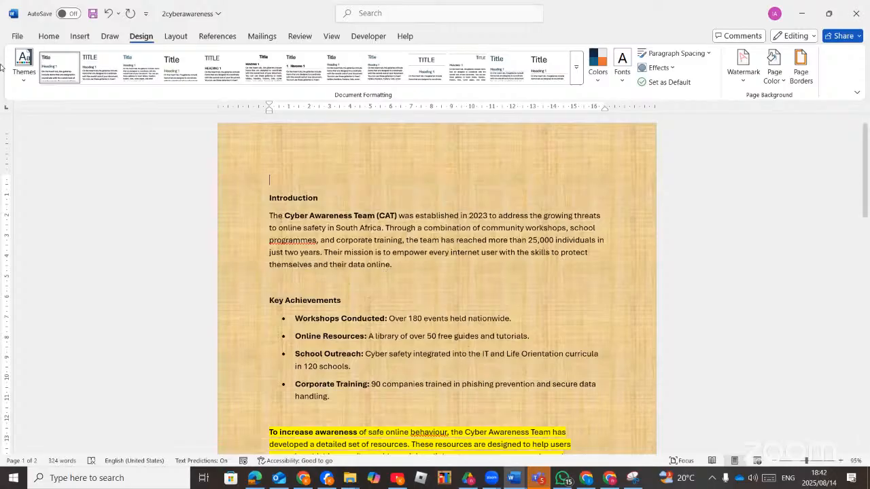
left_click(255, 477)
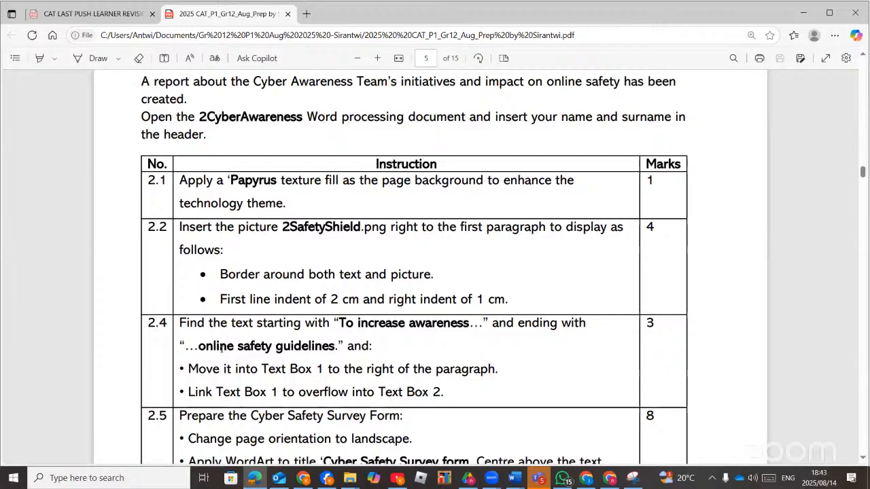
left_click(242, 478)
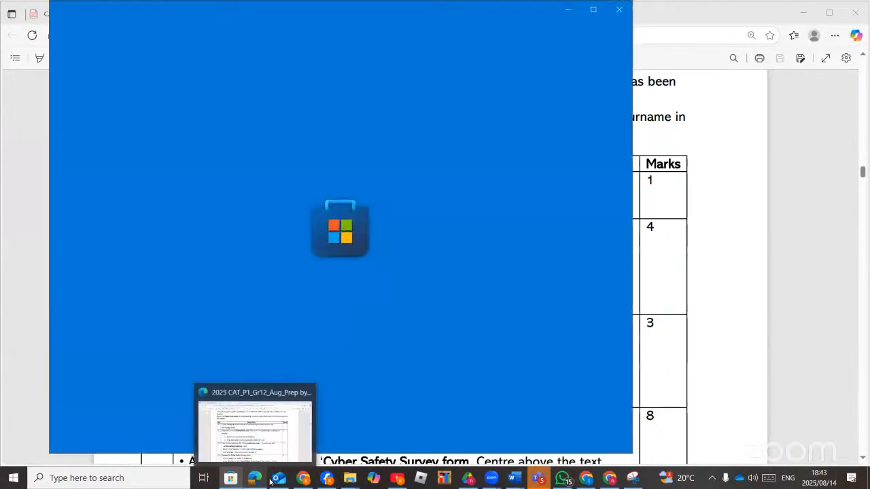
left_click(263, 481)
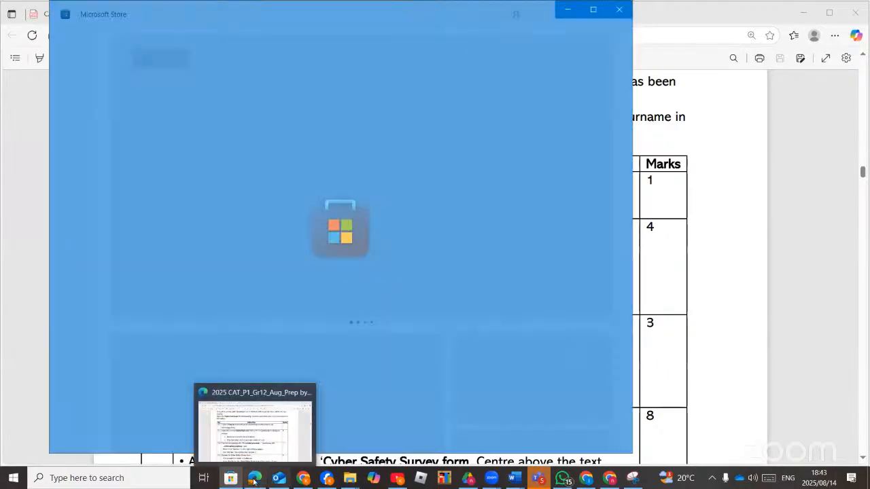
left_click(515, 477)
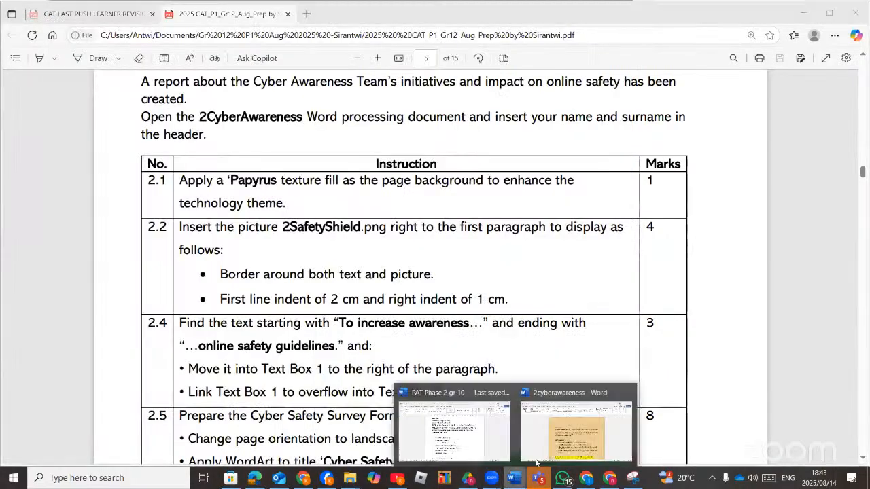
left_click(567, 435)
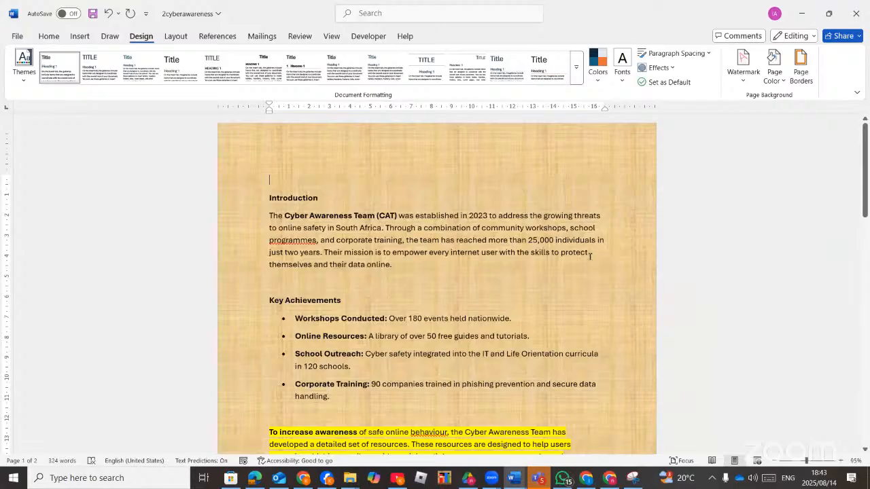
Insert the 2safetyshield picture from this device.
left_click(79, 36)
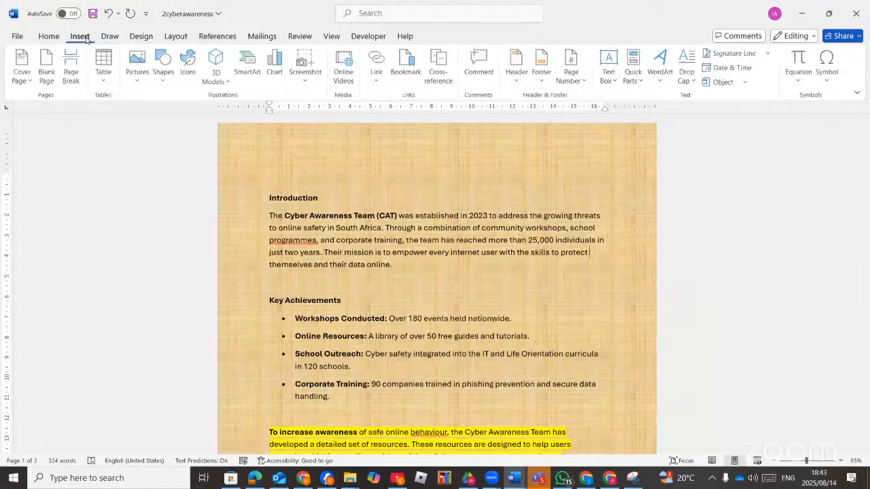
left_click(138, 83)
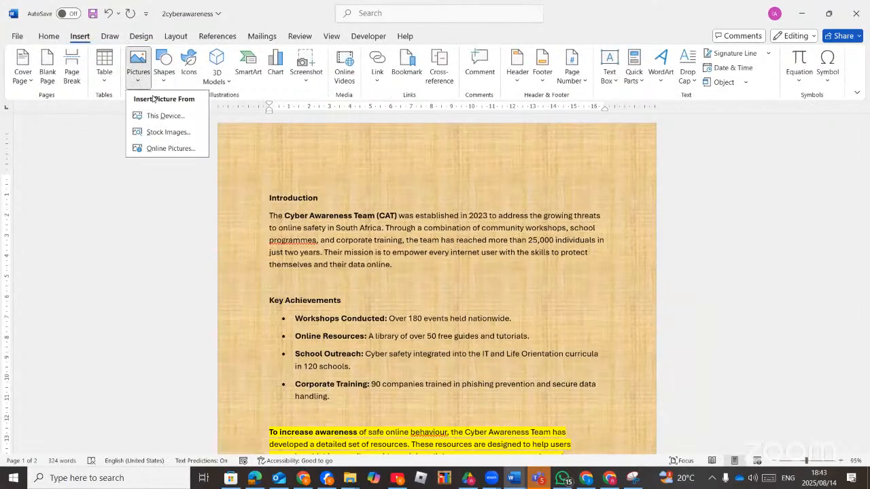
left_click(157, 115)
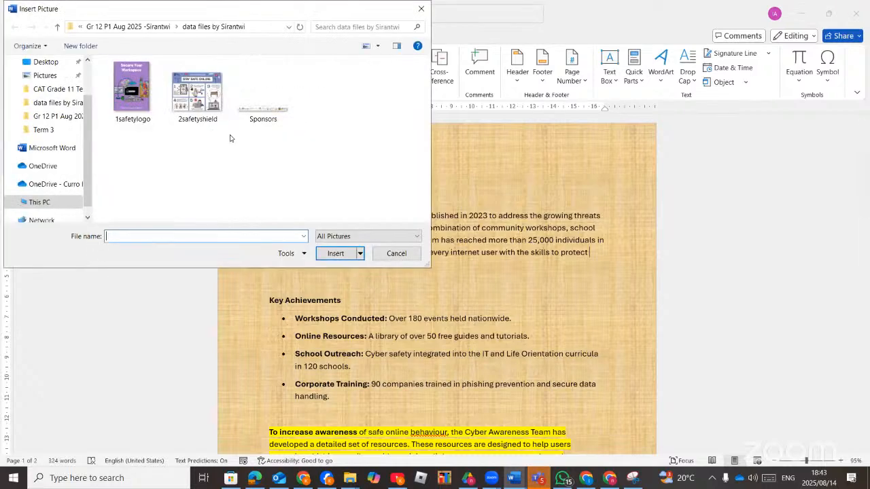
double_click(197, 102)
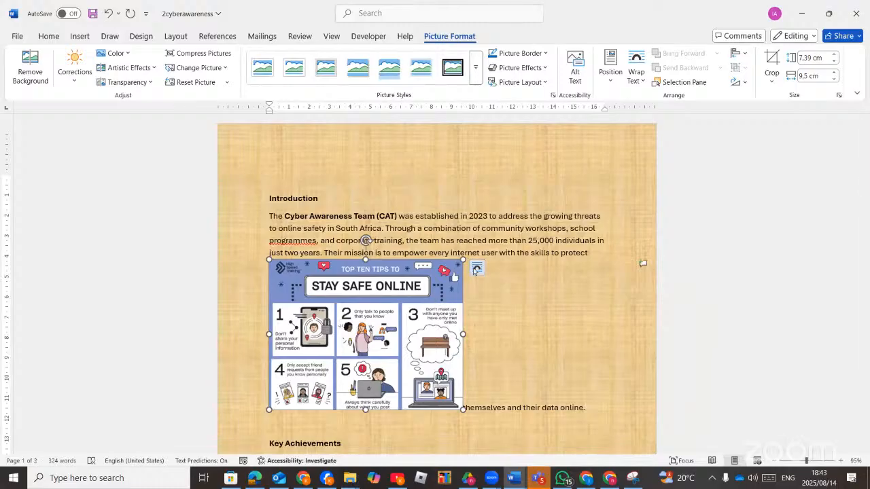
Give the picture Square wrapping and position it right of the first paragraph.
left_click(475, 268)
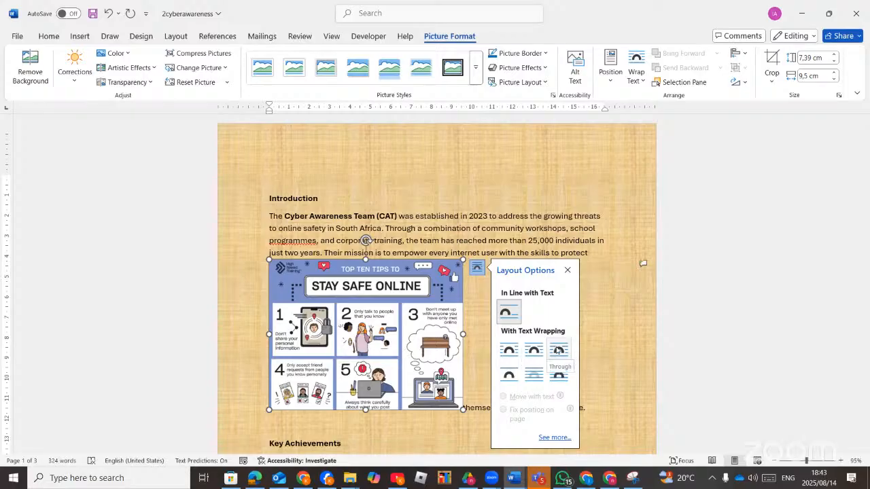
left_click(509, 350)
left_click_drag(402, 268, 621, 221)
mouse_move(526, 241)
left_mouse_down()
mouse_move(510, 222)
mouse_move(515, 228)
left_mouse_up()
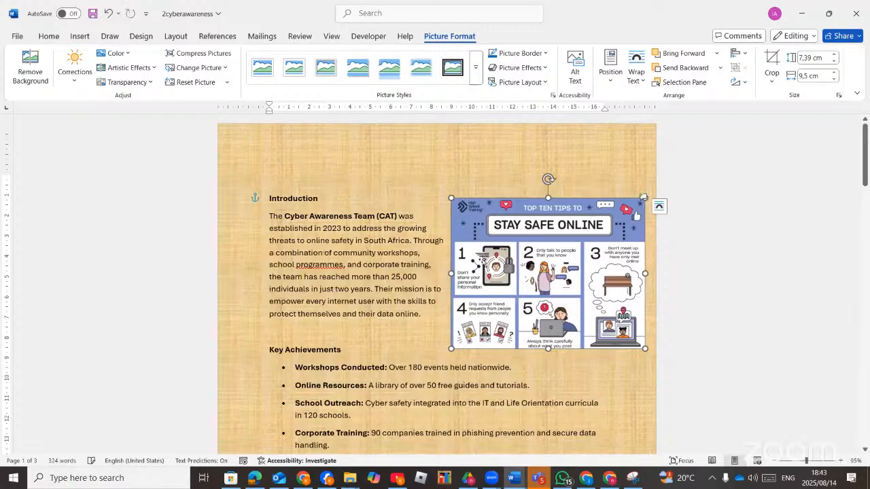
Close the accidentally opened Outlook window and bring the instructions PDF forward.
left_click(279, 479)
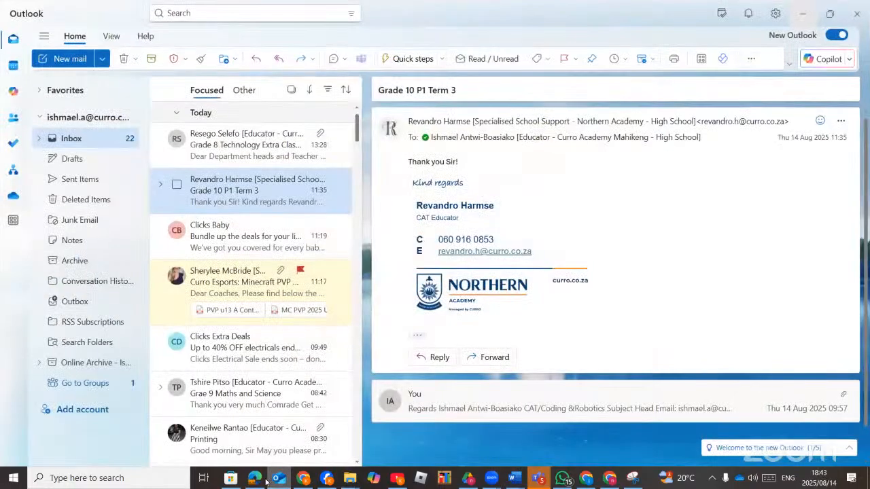
left_click(281, 481)
left_click(264, 481)
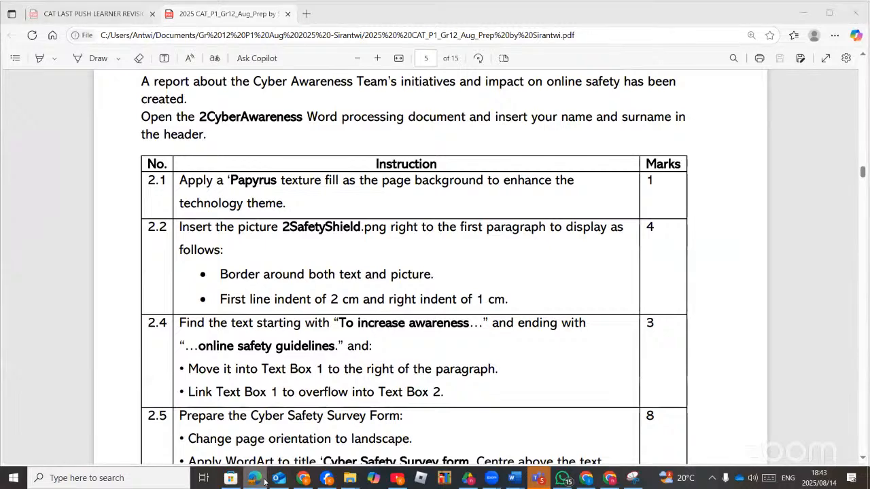
Give the Stay Safe Online picture a 2¼ pt border.
left_click(264, 481)
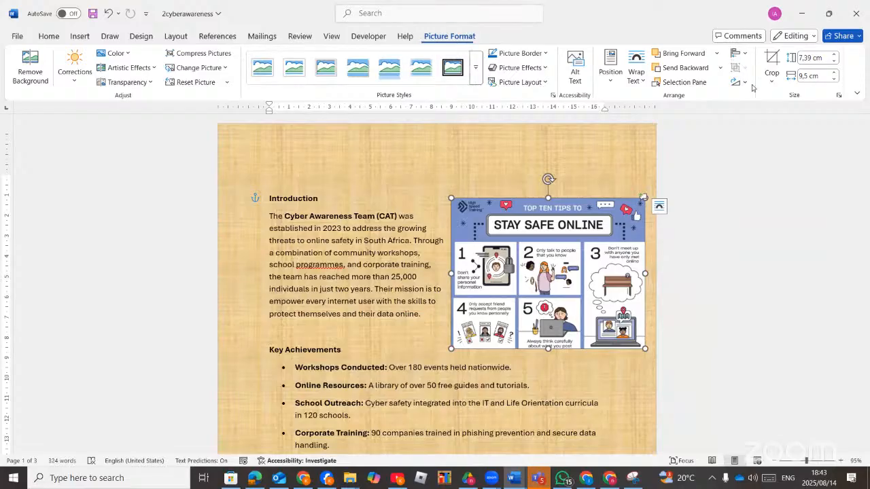
left_click(545, 54)
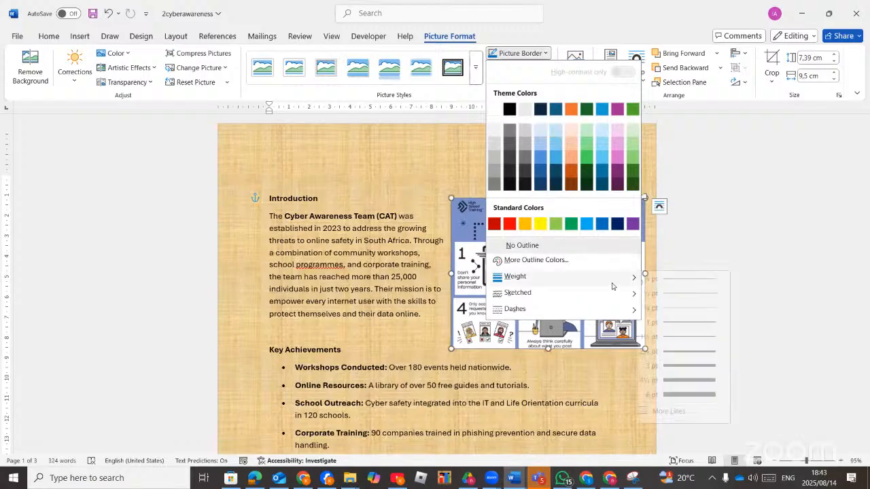
mouse_move(614, 284)
left_click(692, 352)
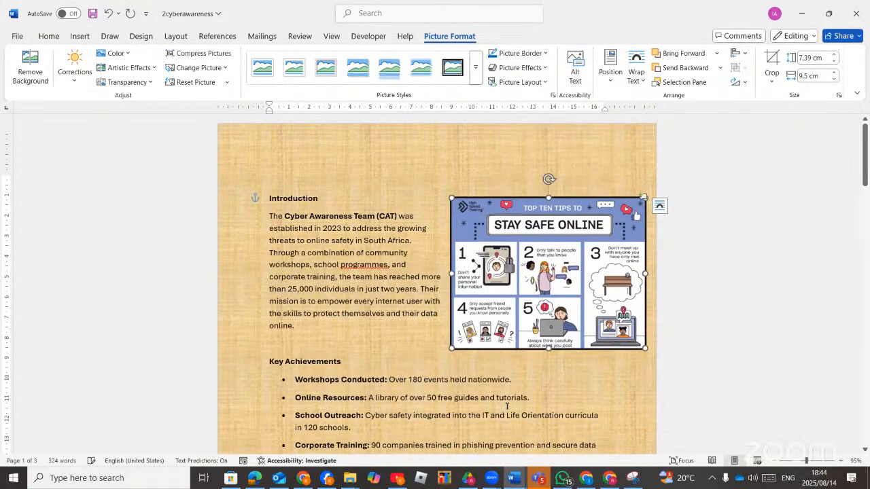
Check the exam PDF, then place the cursor in the Introduction paragraph.
left_click(256, 479)
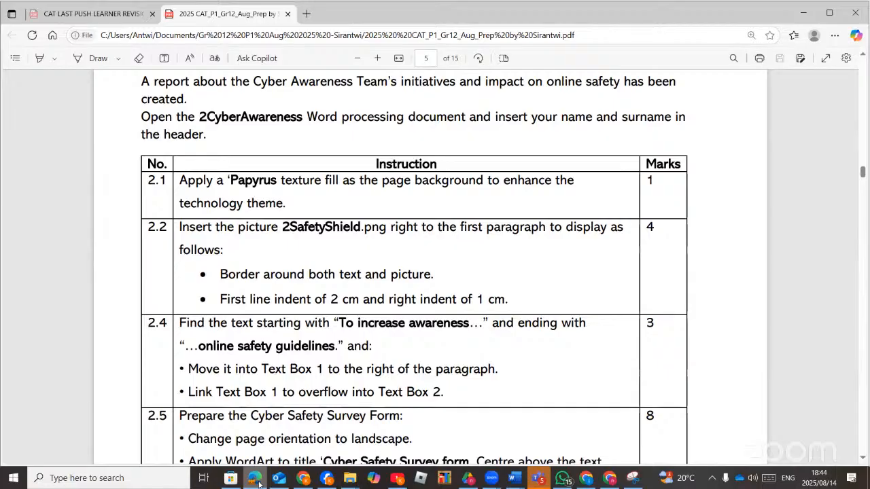
left_click(258, 484)
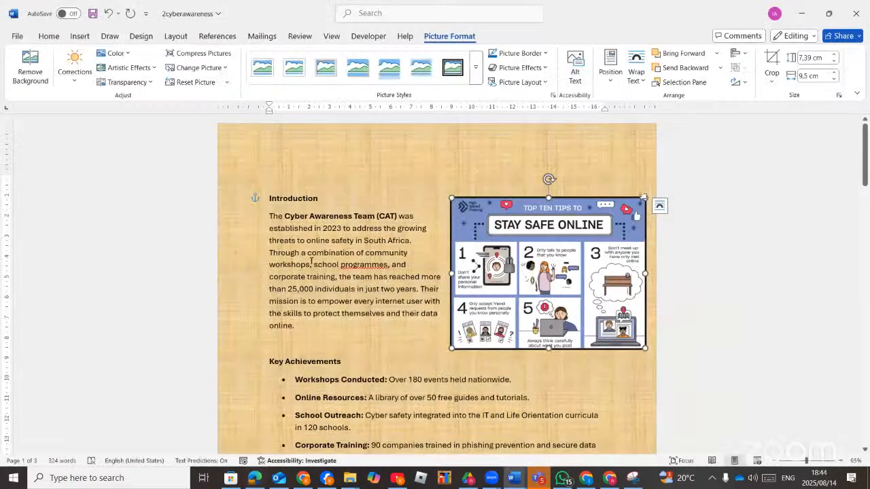
left_click(320, 235)
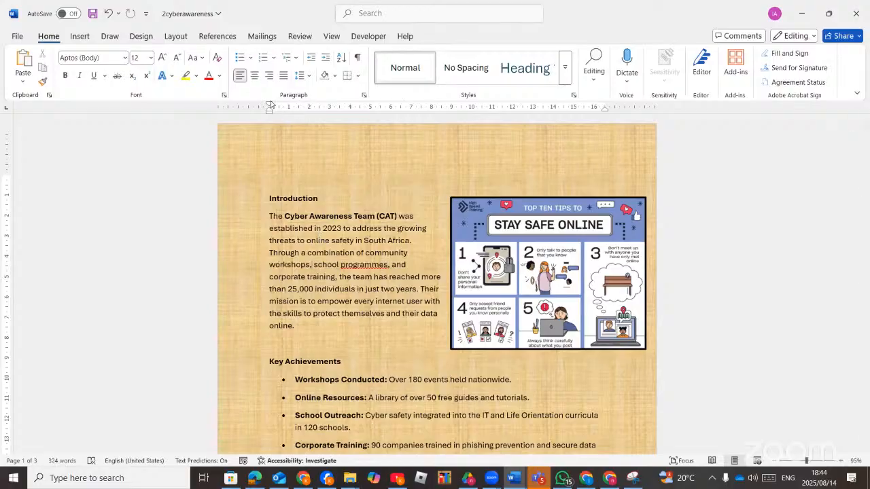
Drag the ruler's first-line marker to indent the Introduction paragraph's first line 2 cm.
left_click_drag(269, 107, 311, 107)
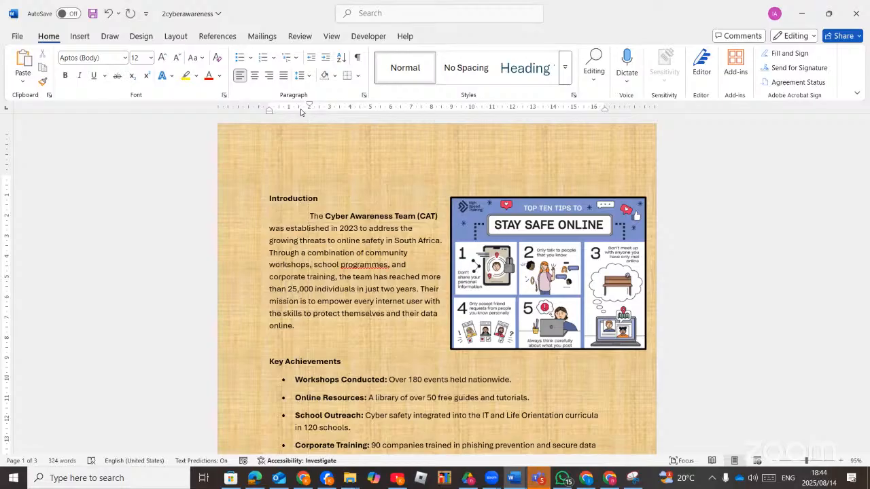
left_click_drag(311, 107, 269, 107)
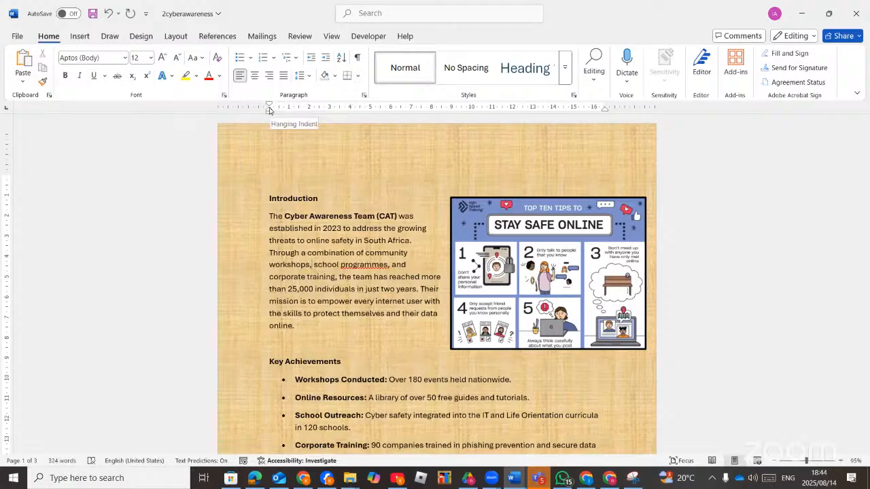
mouse_move(269, 114)
left_mouse_down()
mouse_move(314, 117)
mouse_move(265, 114)
left_mouse_up()
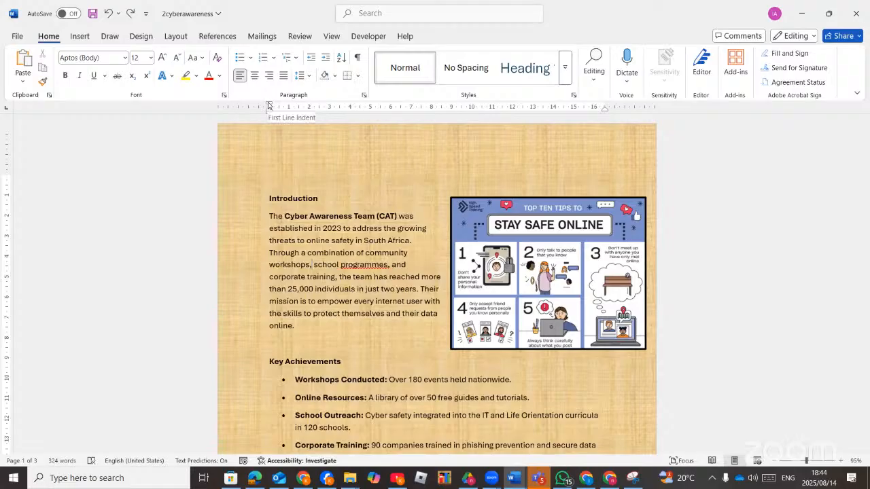
left_click_drag(269, 110, 309, 113)
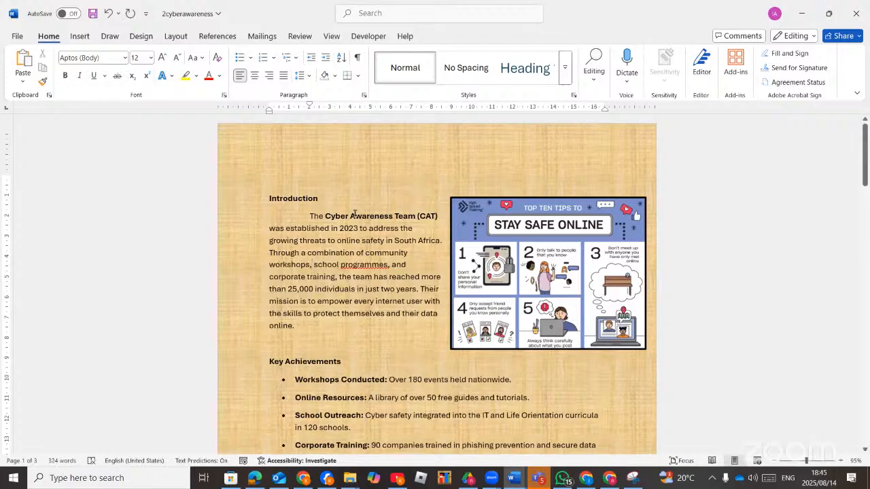
Set a 1 cm right indent for the paragraph in the Paragraph dialog.
left_click(363, 94)
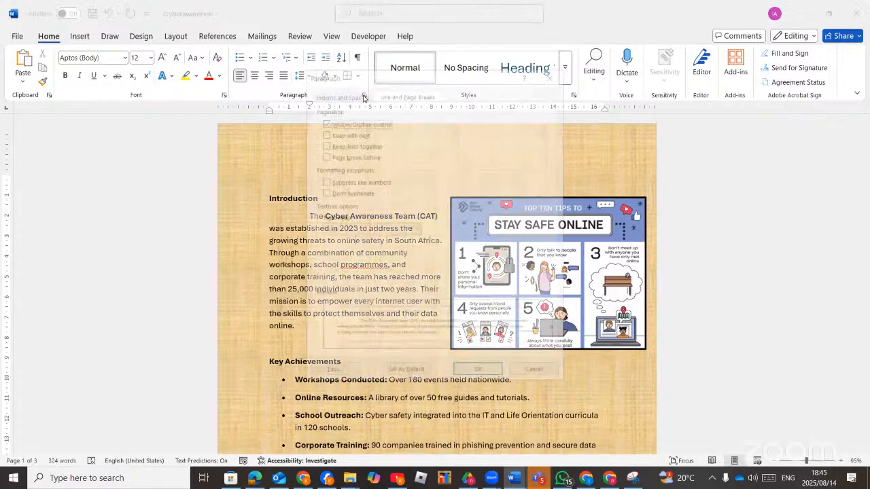
left_click(352, 97)
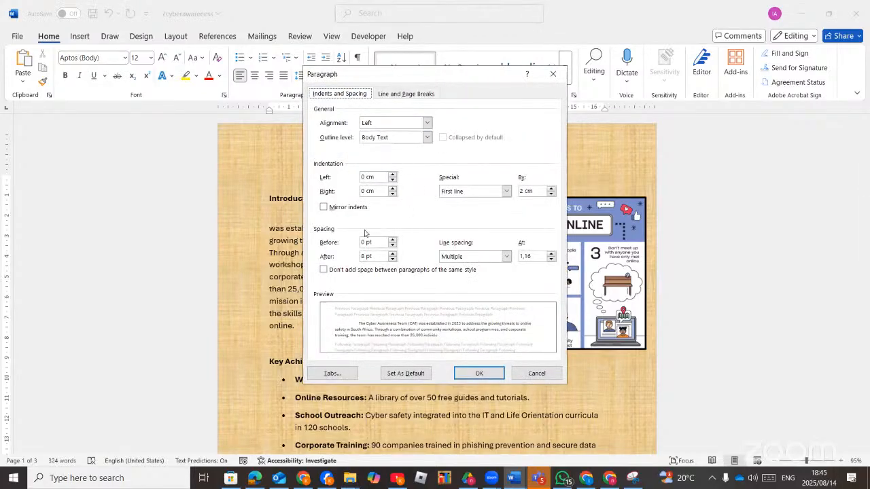
left_click(391, 188)
left_click(392, 189)
left_click(391, 189)
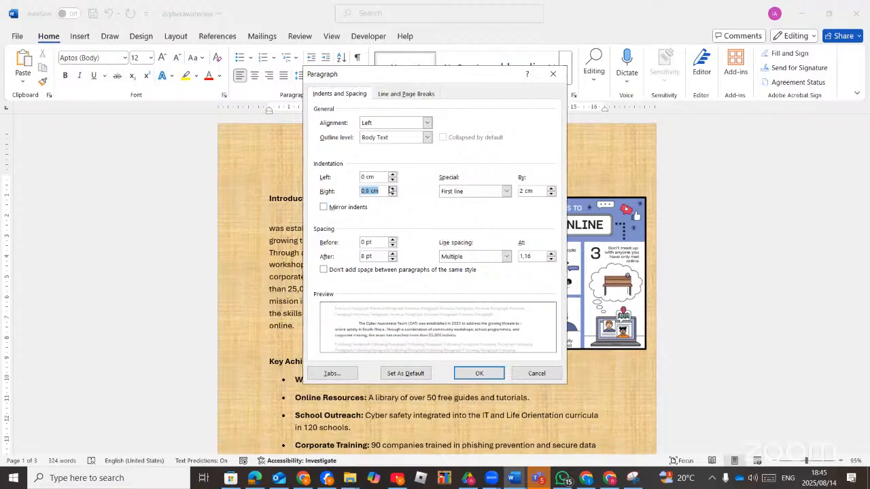
left_click(392, 188)
left_click(391, 189)
left_click(475, 373)
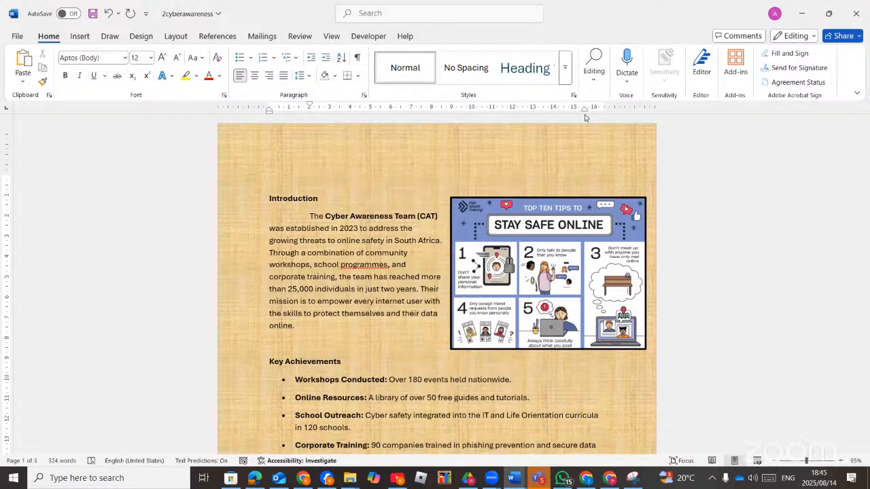
left_click_drag(584, 112, 604, 121)
left_click_drag(602, 112, 585, 111)
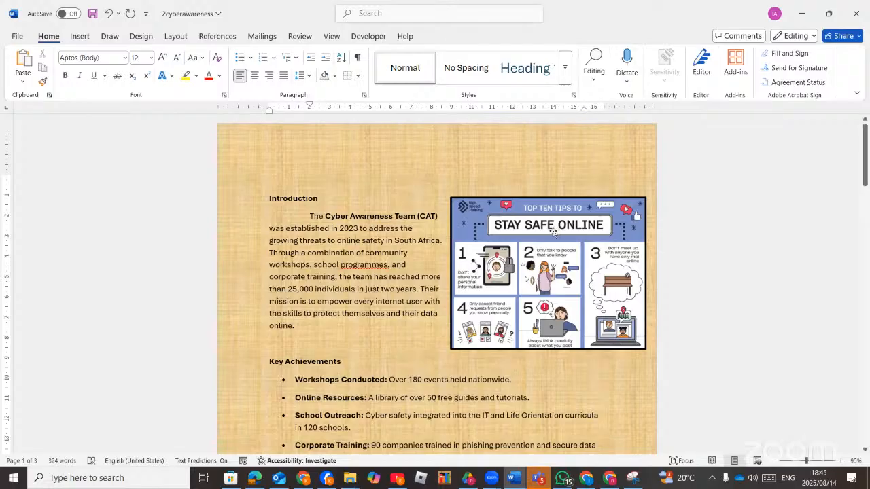
Check the exam PDF, then add a blank line above Key Achievements.
left_click(257, 478)
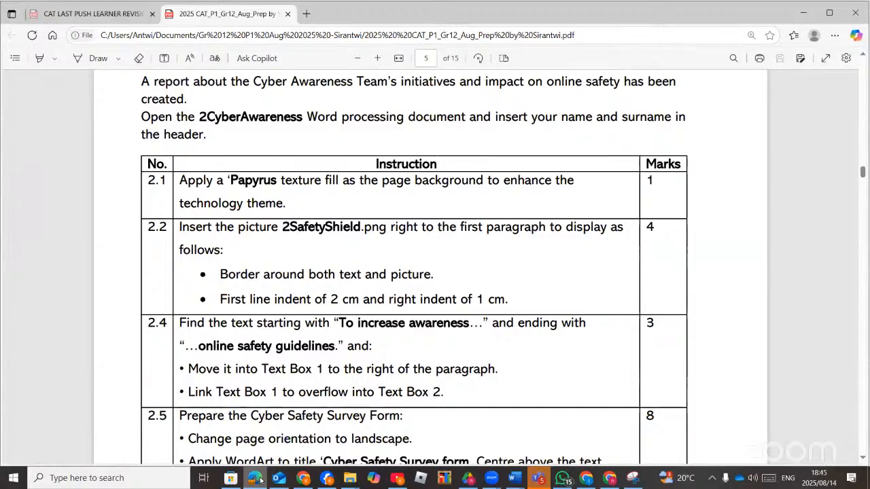
left_click(258, 479)
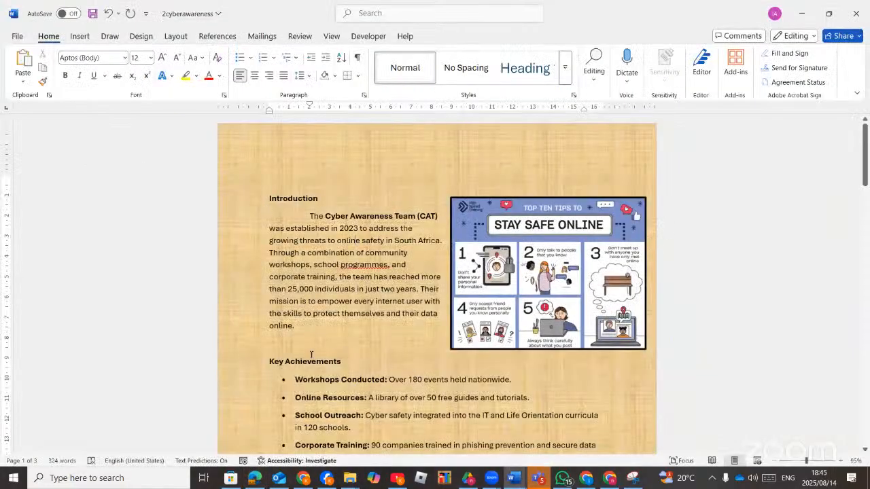
left_click(271, 361)
key("Return")
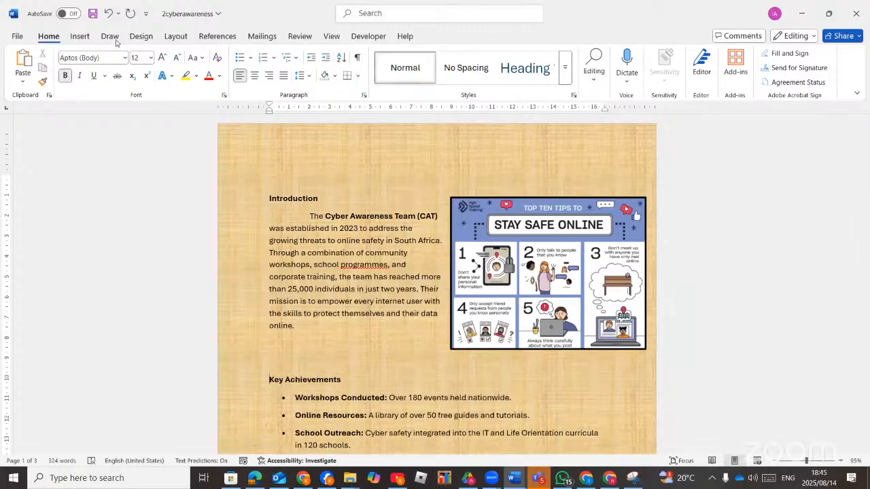
Draw a text box enclosing the Introduction paragraph and the picture.
left_click(83, 38)
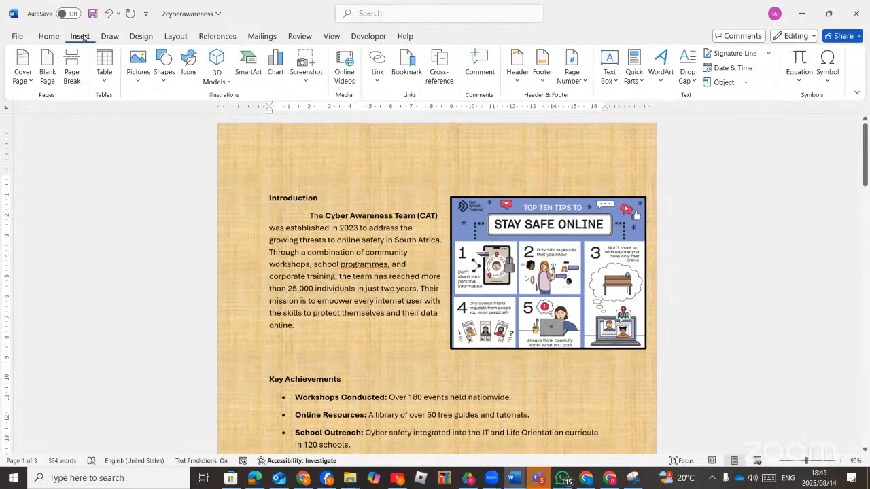
left_click(161, 82)
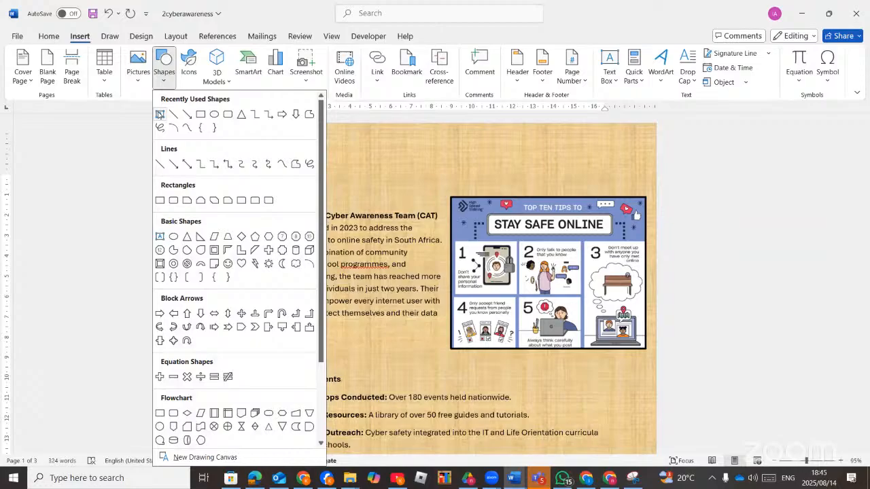
left_click(160, 114)
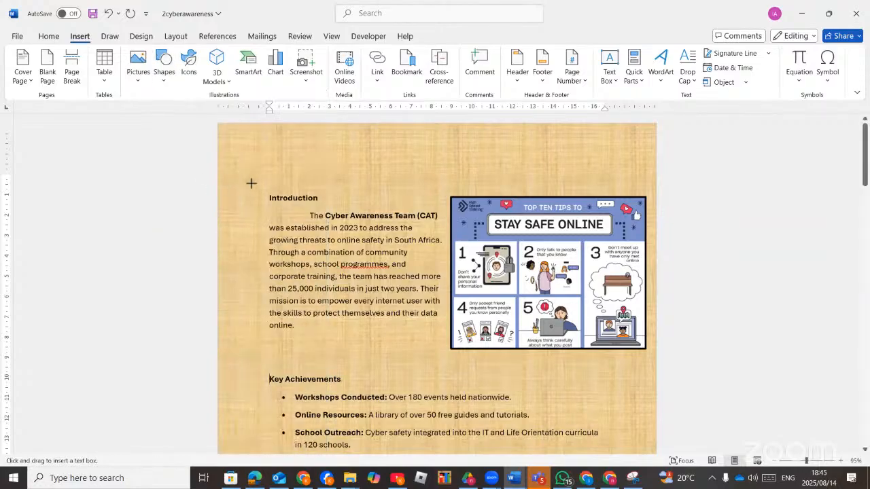
left_click_drag(259, 186, 553, 256)
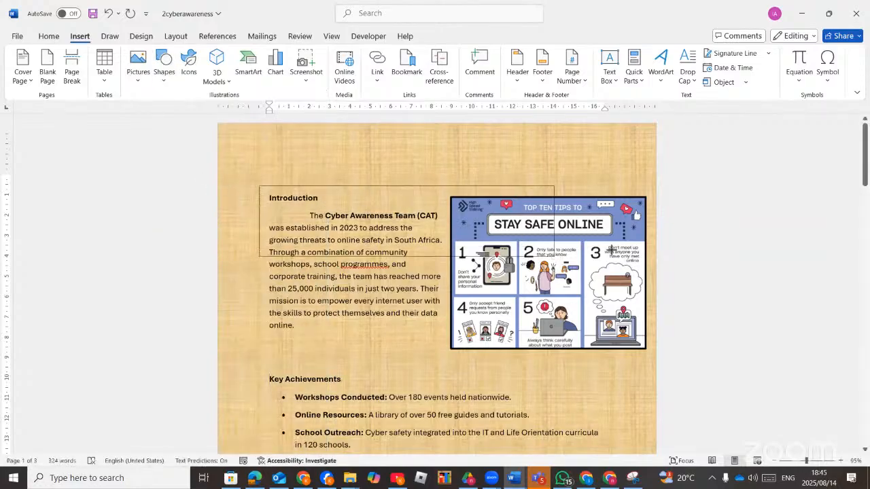
left_click_drag(610, 248, 650, 360)
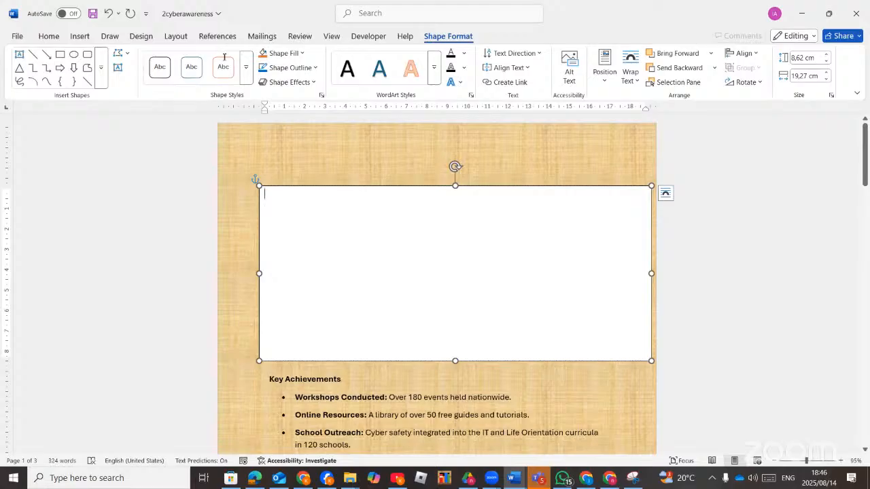
Set the text box's wrapping to Behind Text.
left_click(564, 186)
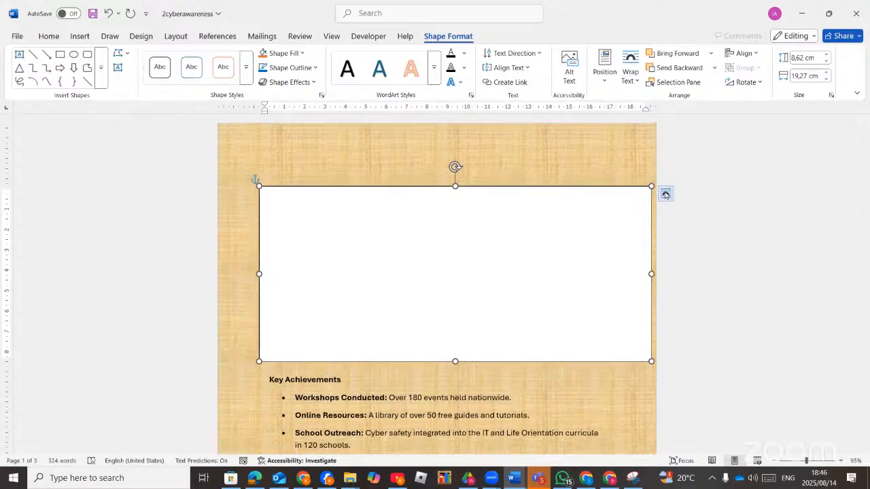
left_click(665, 196)
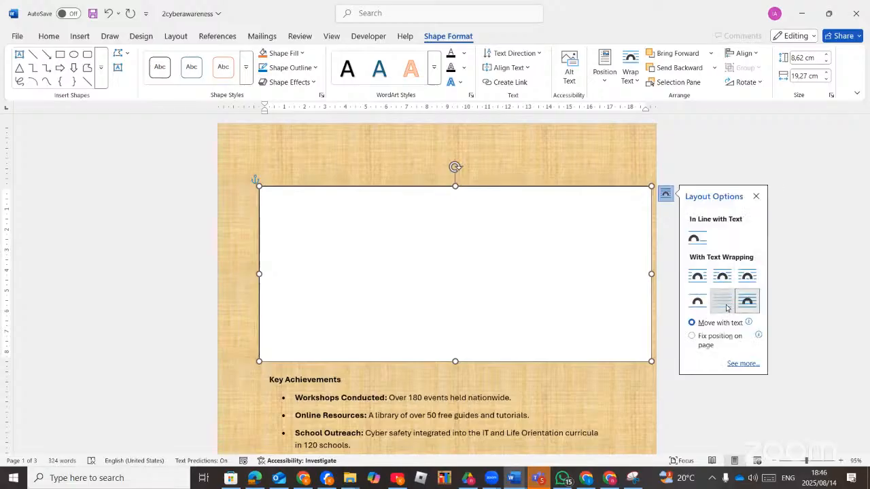
left_click(725, 305)
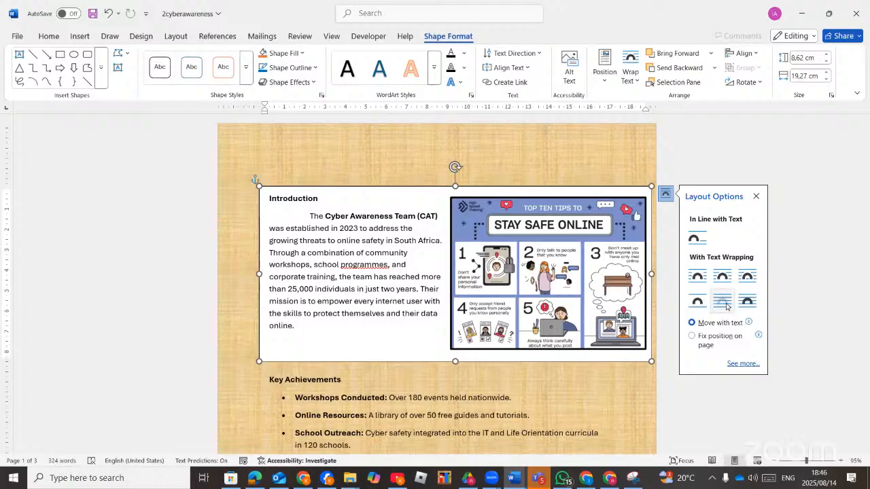
left_click(725, 306)
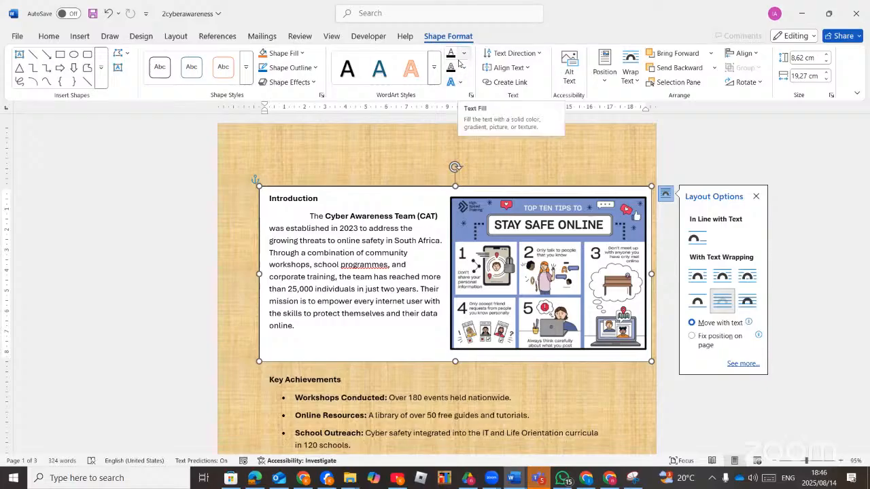
left_click(357, 378)
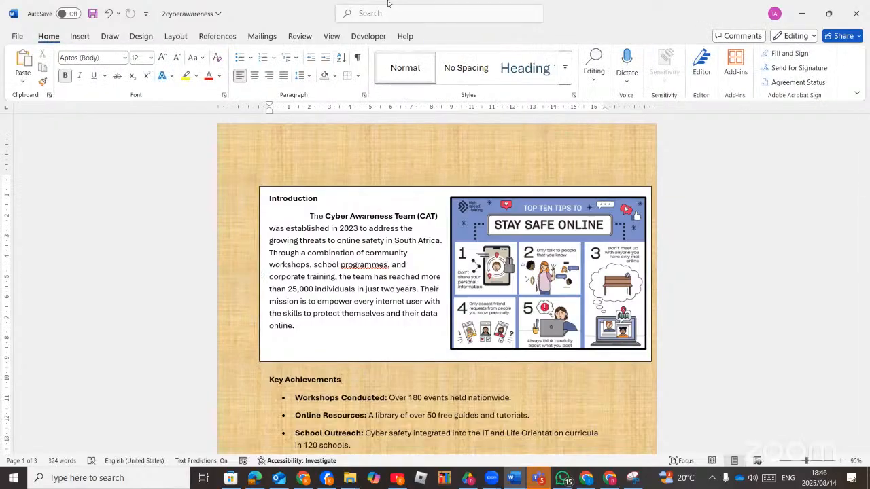
Bring the question paper PDF forward in Edge and read tasks 2.2 to 2.5 on page 5.
left_click(256, 481)
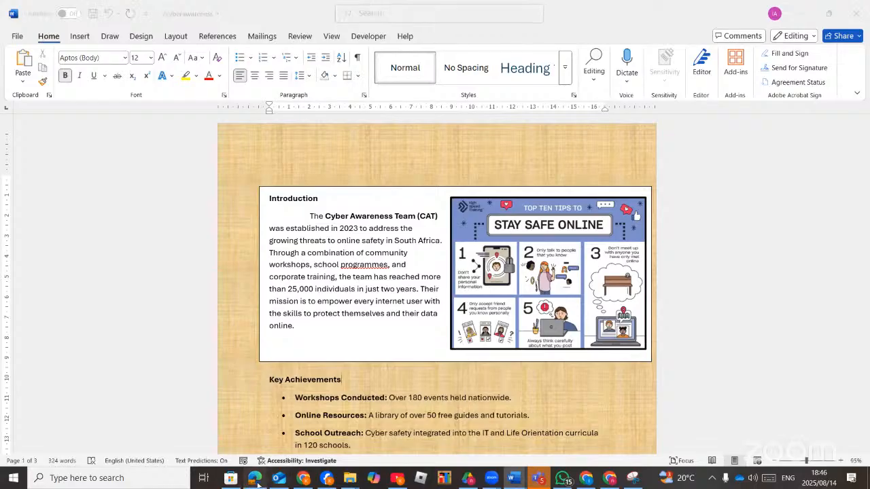
scroll(298, 397, "down", 3)
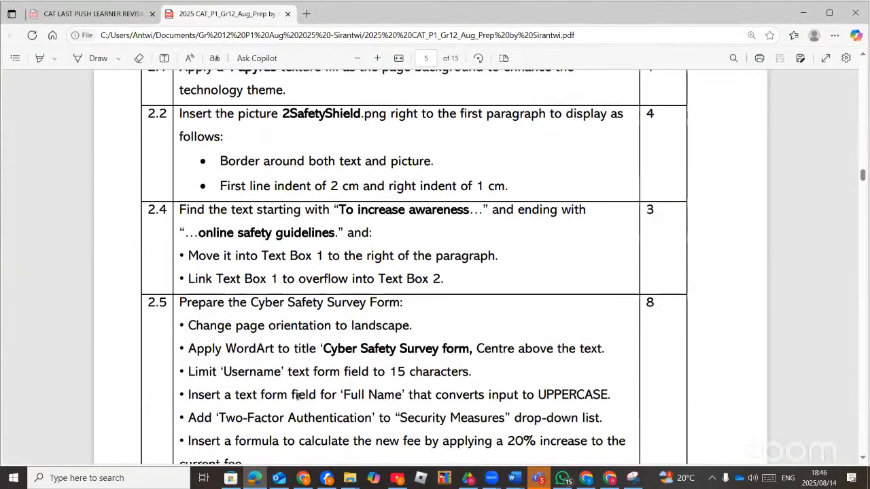
scroll(296, 388, "up", 3)
scroll(296, 388, "down", 3)
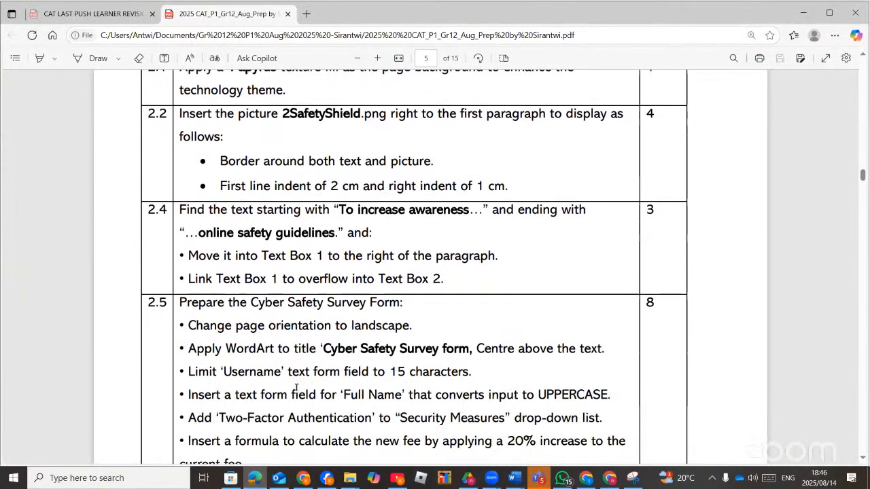
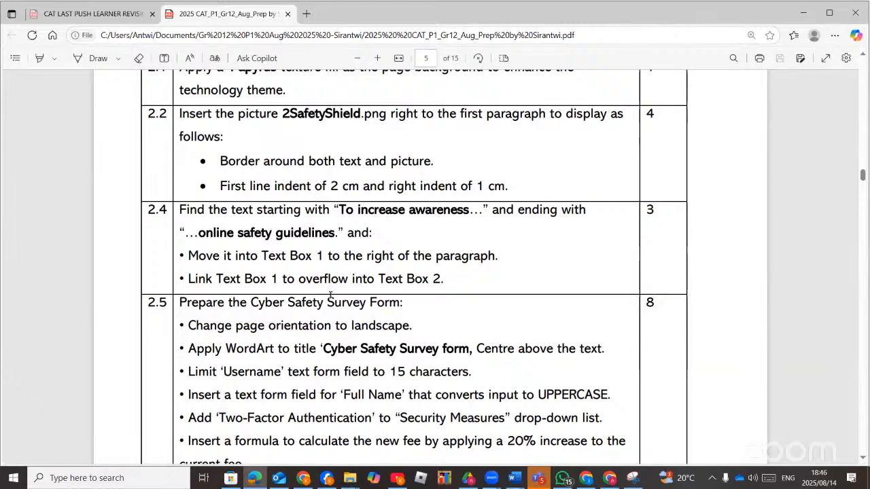
Return to the 2cyberawareness Word document and scroll down to the empty text boxes.
left_click(256, 477)
scroll(405, 353, "down", 6)
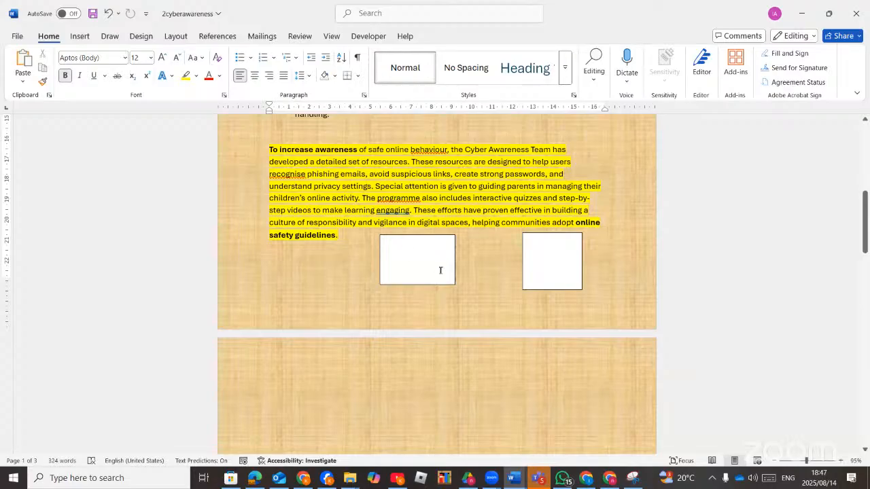
Cut the 'To increase awareness' paragraph out of the page.
mouse_move(344, 238)
left_mouse_down()
mouse_move(273, 146)
mouse_move(334, 232)
left_mouse_up()
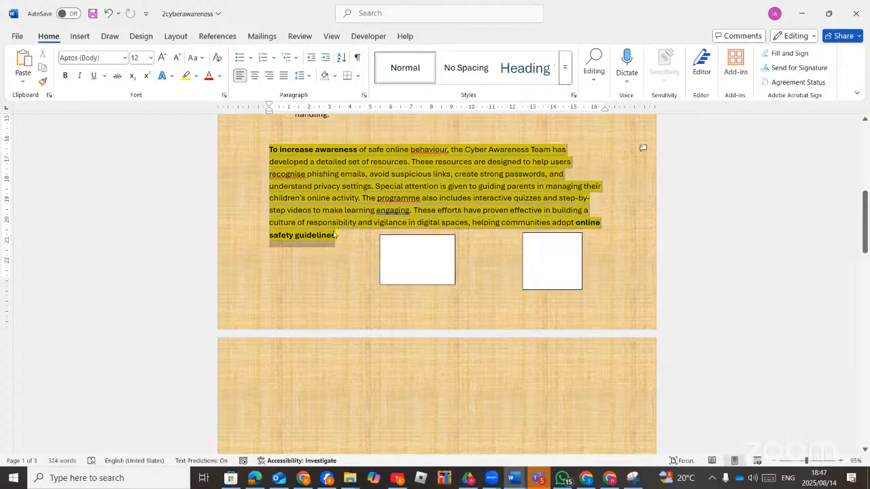
right_click(304, 191)
left_click(326, 234)
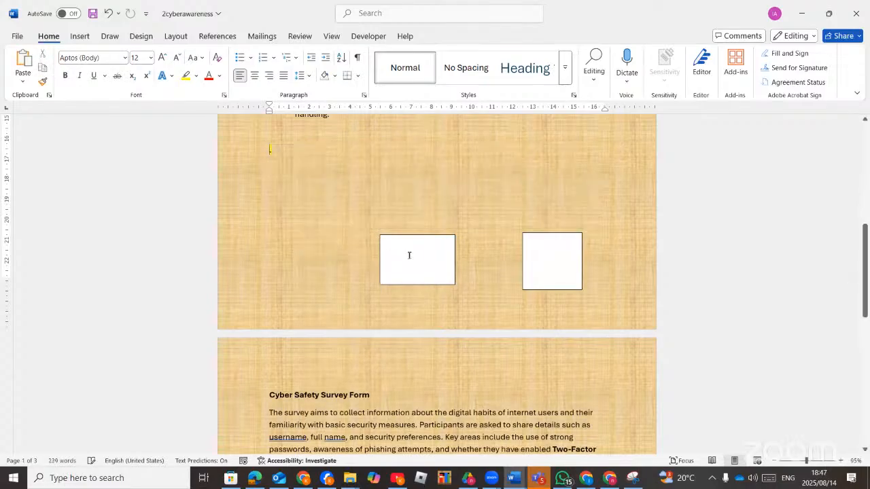
Move both text boxes up, paste the paragraph into the left box, and enlarge it.
left_click_drag(404, 235, 311, 180)
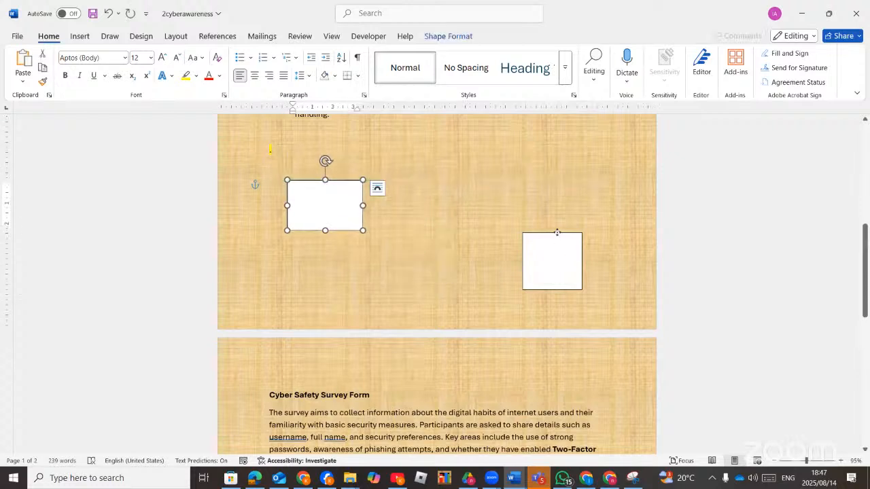
left_click_drag(558, 234, 480, 164)
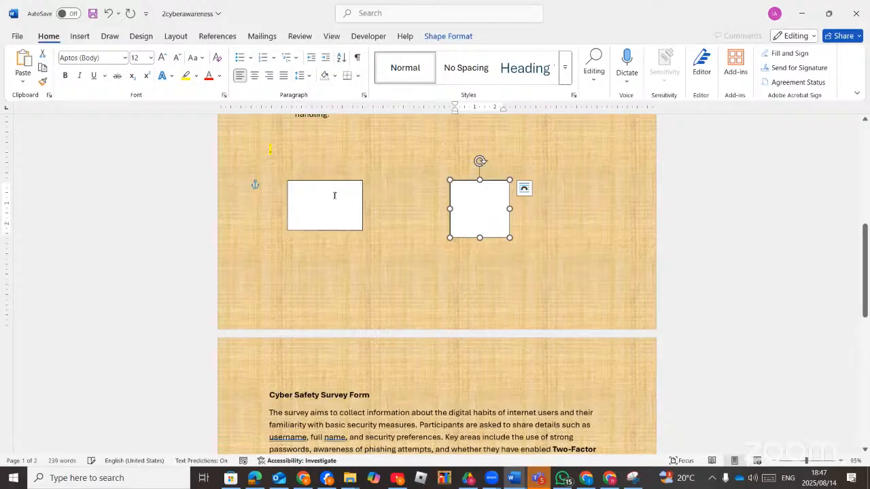
right_click(335, 195)
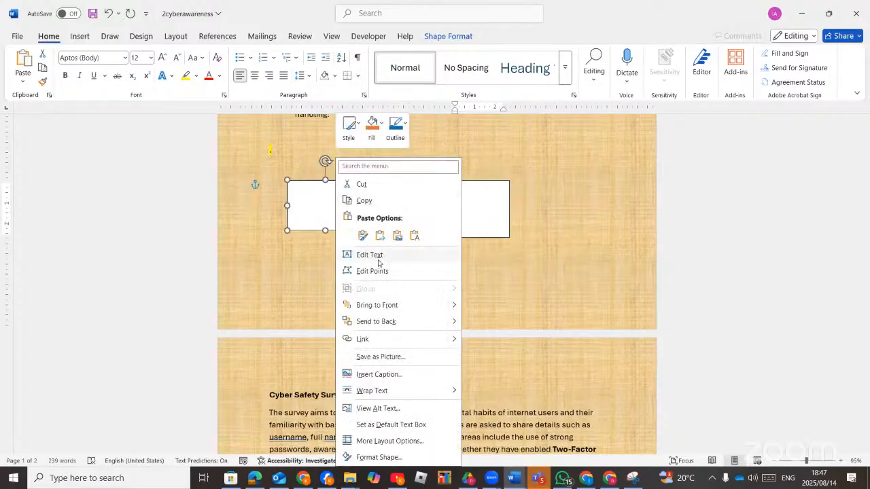
left_click(362, 235)
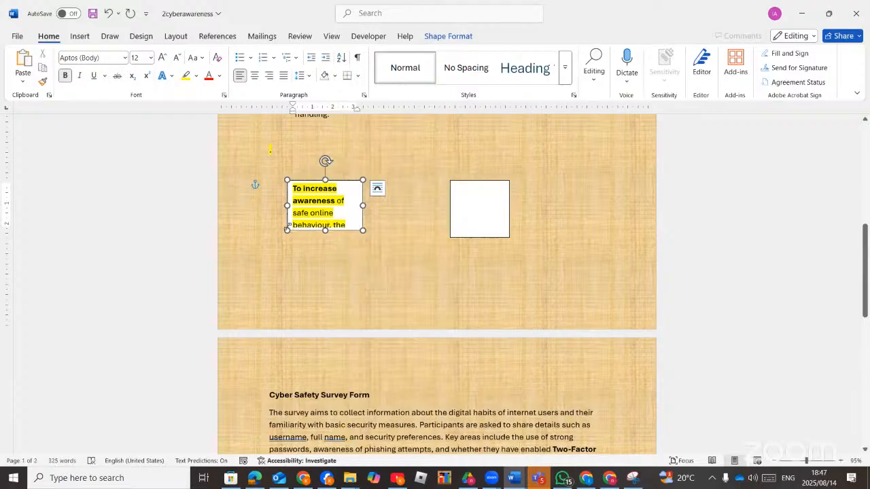
left_click_drag(288, 225, 251, 264)
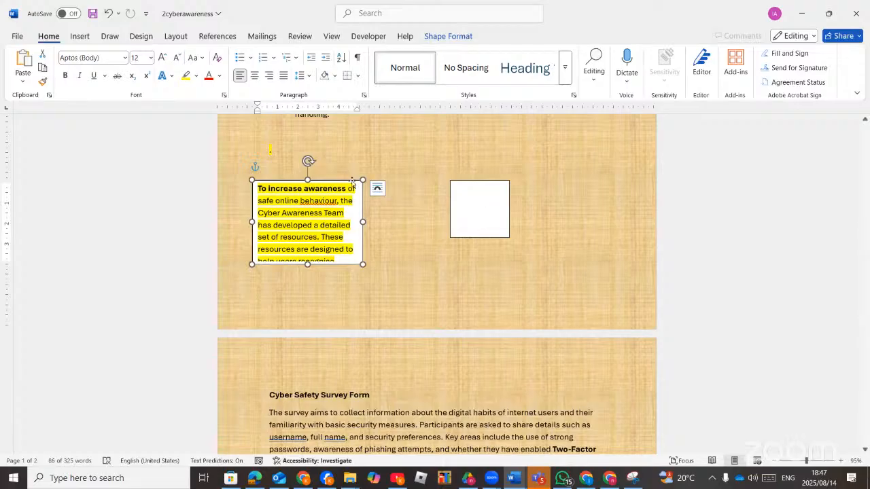
Link the left text box so its overflow continues into the right box.
left_click(446, 38)
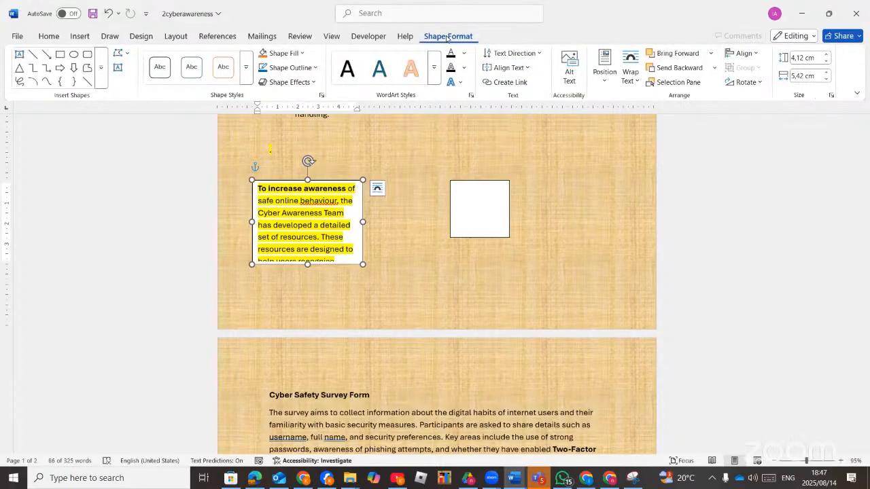
left_click(510, 85)
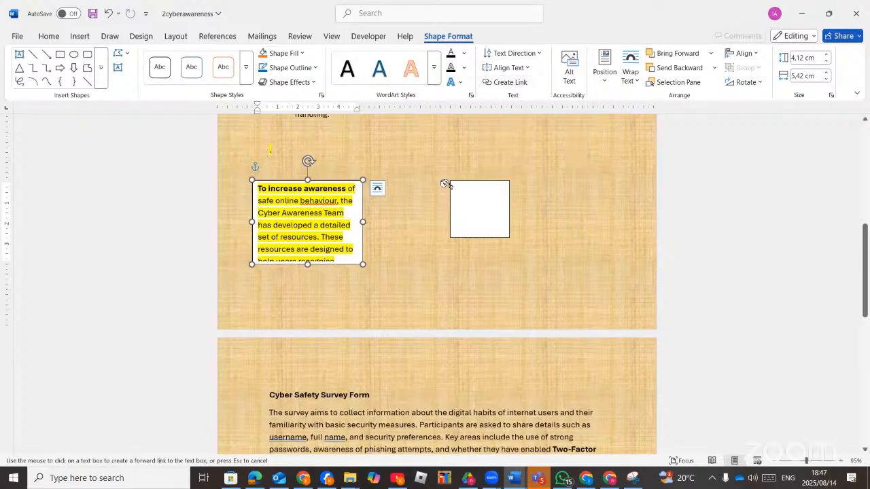
left_click(454, 185)
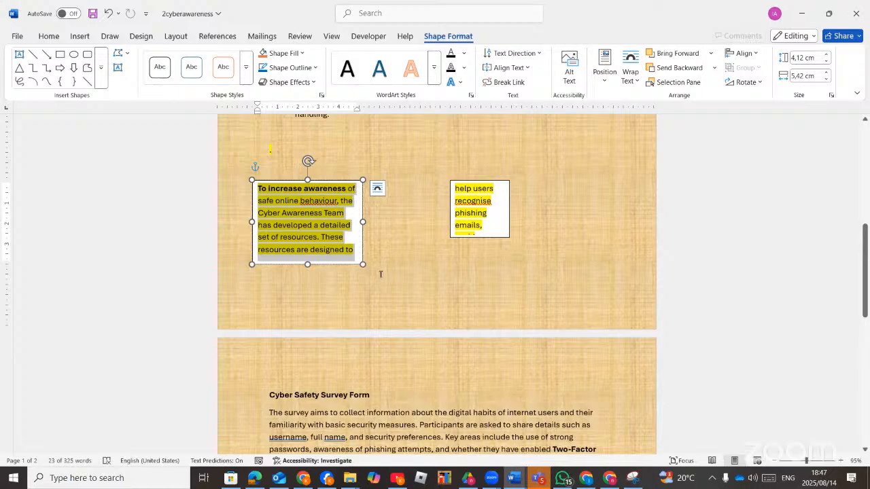
Enlarge the right text box and widen and lengthen the left one.
left_click(487, 238)
left_click_drag(509, 238, 597, 274)
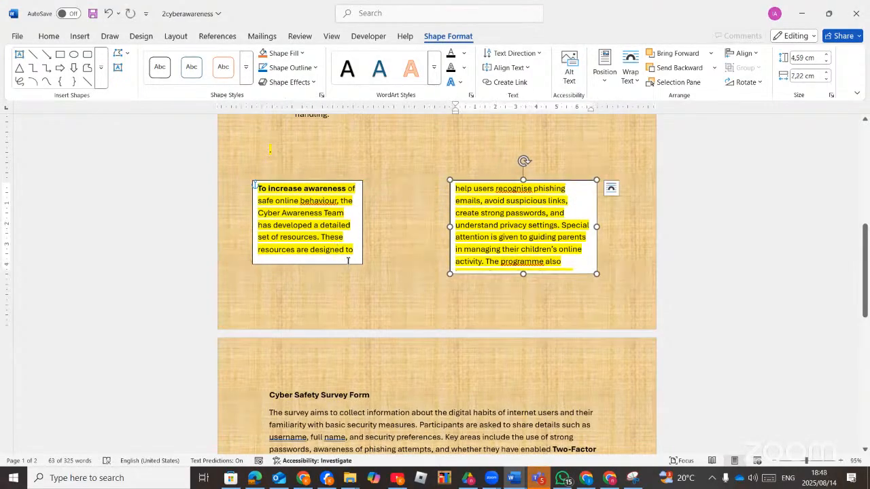
left_click(348, 263)
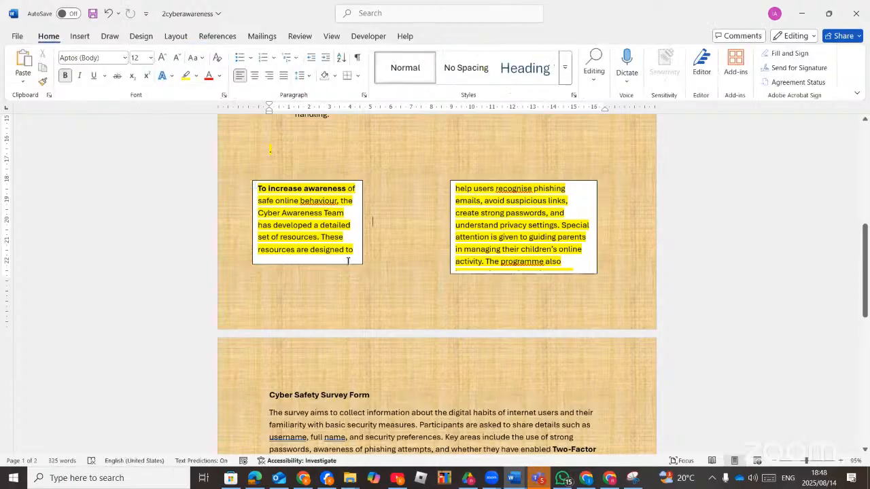
left_click(348, 263)
left_click_drag(362, 263, 394, 278)
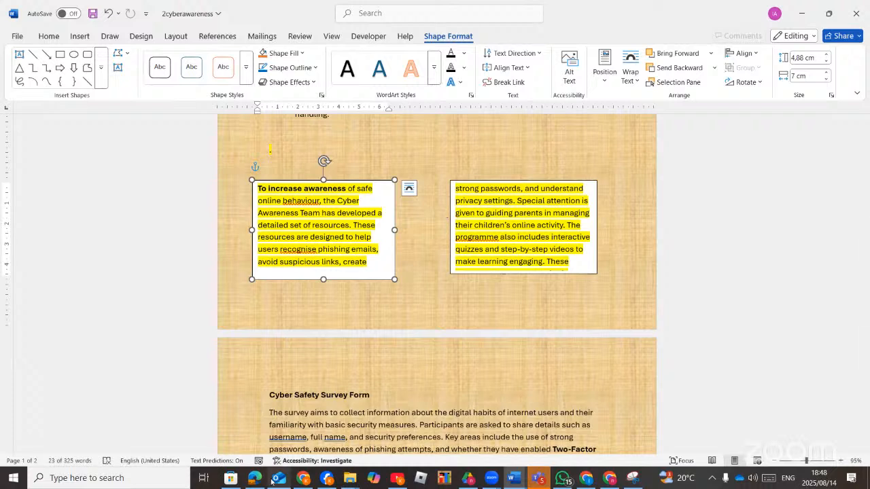
Break and recreate the link from the left box into the empty right box, then return to the exam PDF.
mouse_move(257, 481)
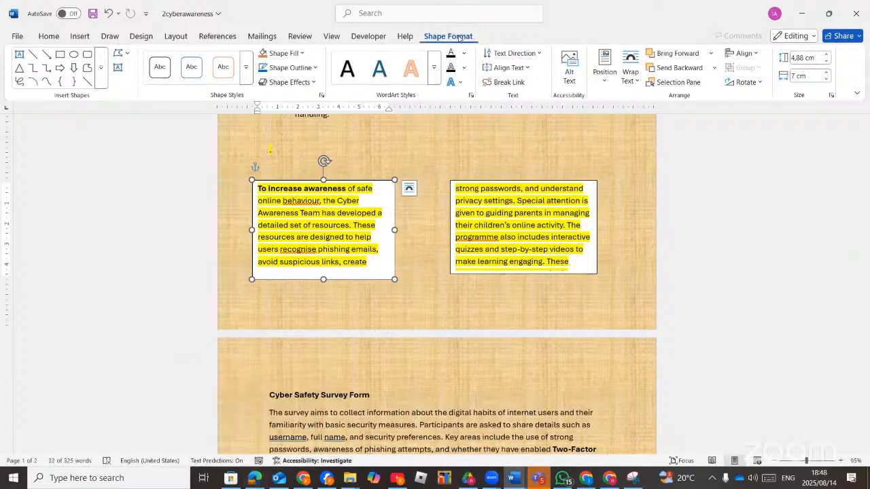
left_click(509, 82)
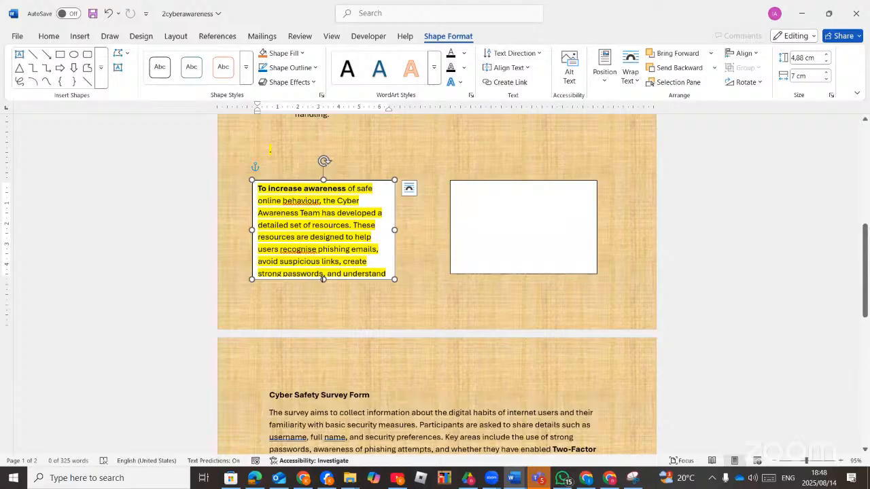
left_click(509, 83)
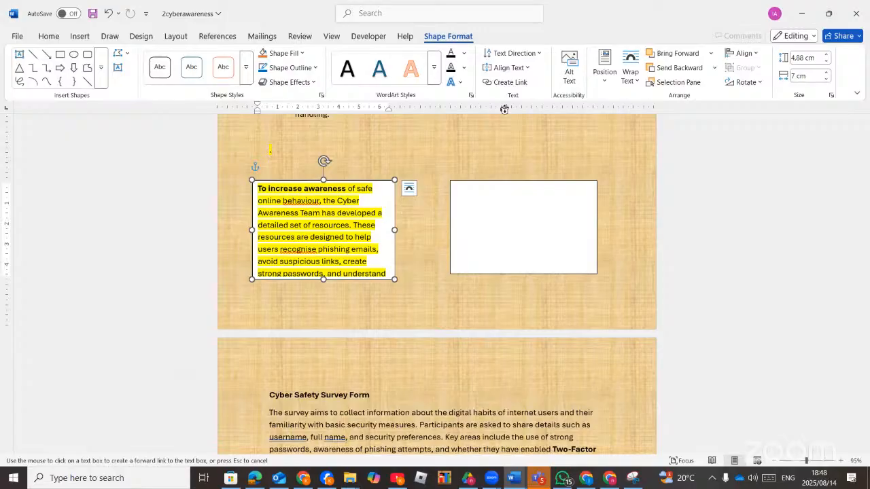
left_click(480, 184)
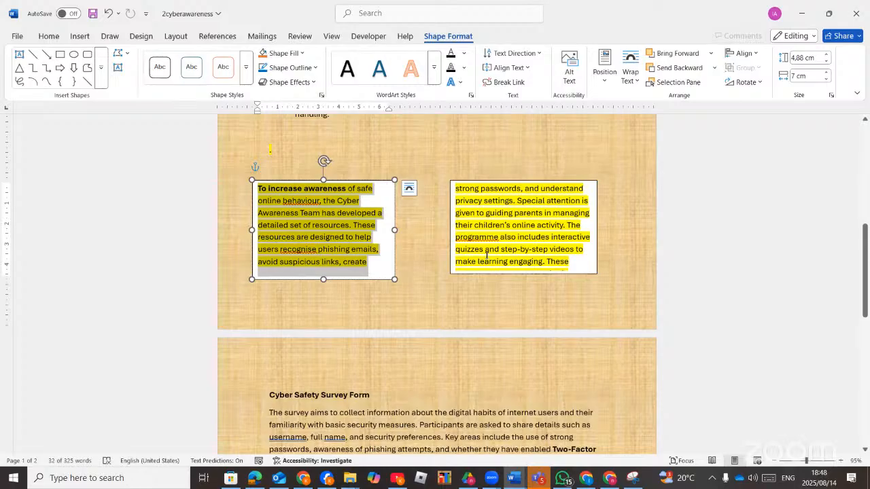
left_click(254, 478)
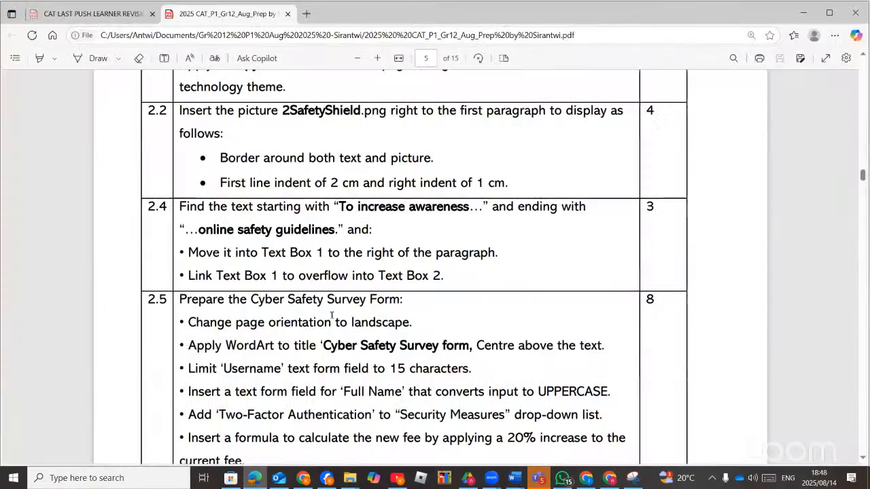
Read the PDF's final task rows, then return to the Word document.
scroll(333, 311, "down", 3)
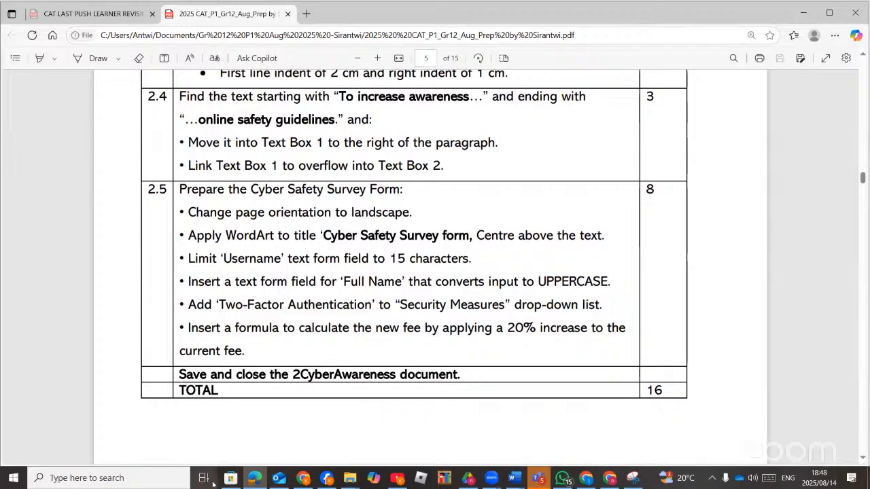
left_click(246, 482)
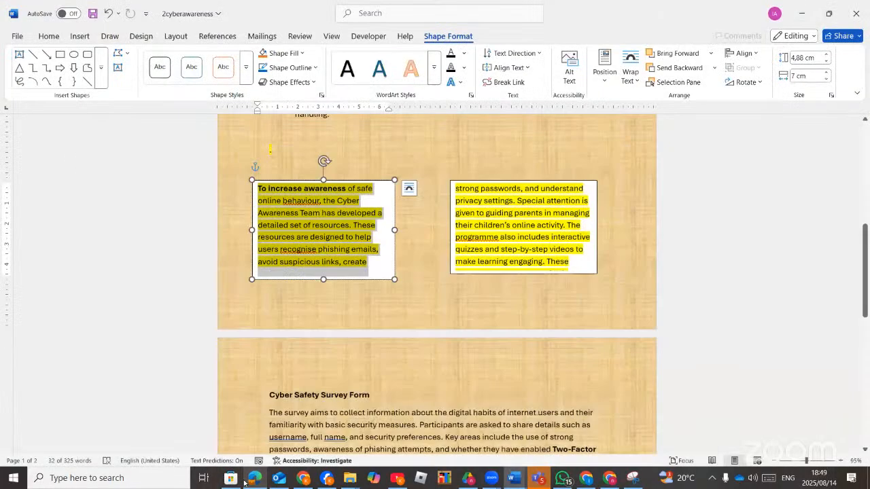
Insert a continuous section break before the Cyber Safety Survey Form heading.
scroll(459, 284, "down", 7)
scroll(459, 284, "up", 1)
scroll(460, 284, "up", 3)
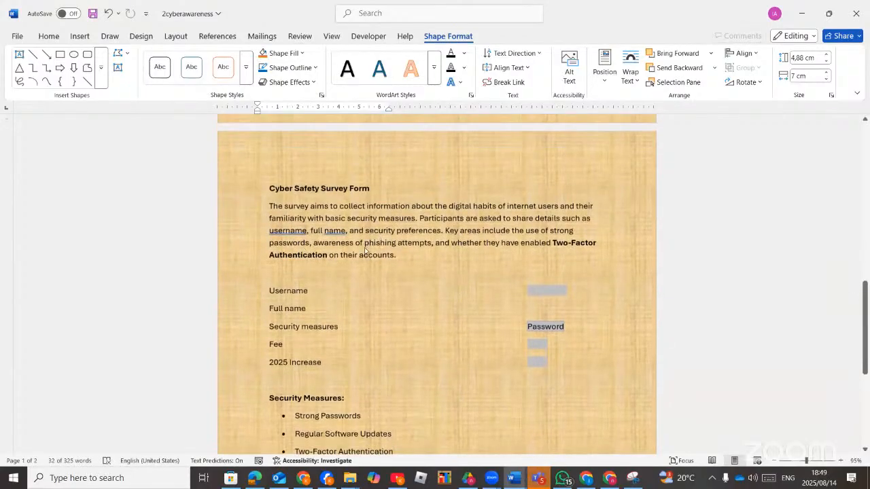
scroll(395, 266, "up", 5)
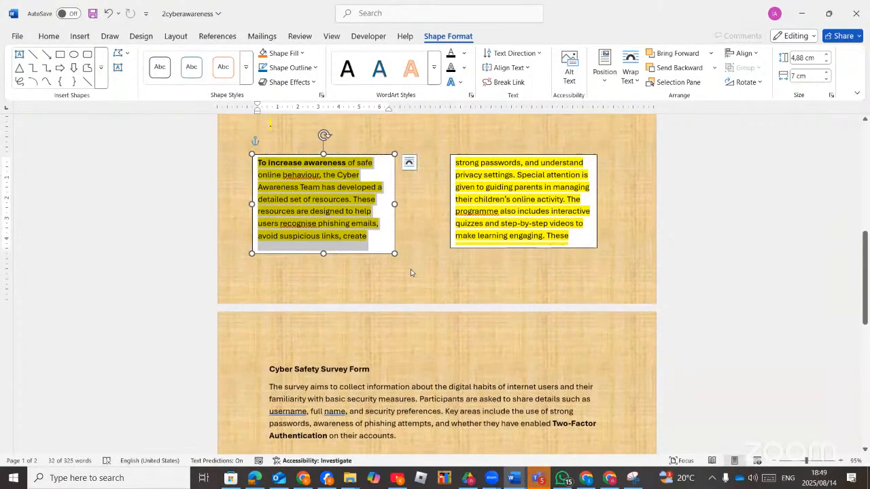
left_click(356, 334)
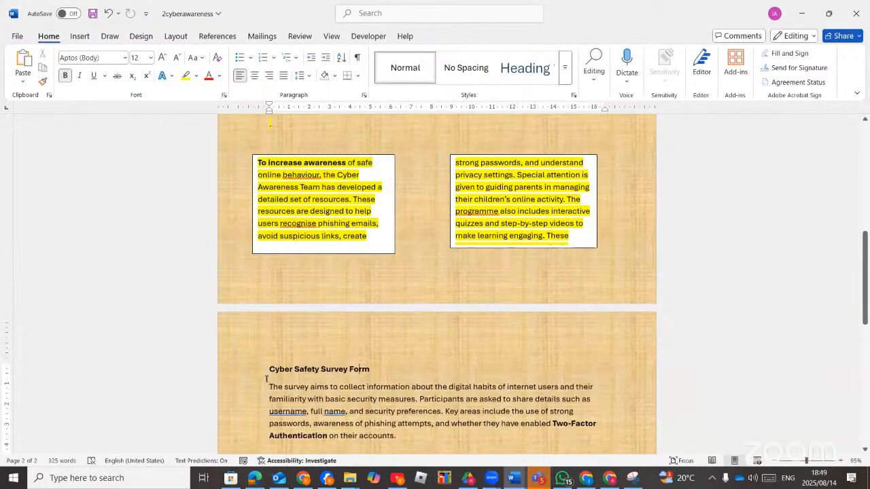
left_click(174, 37)
left_click(153, 53)
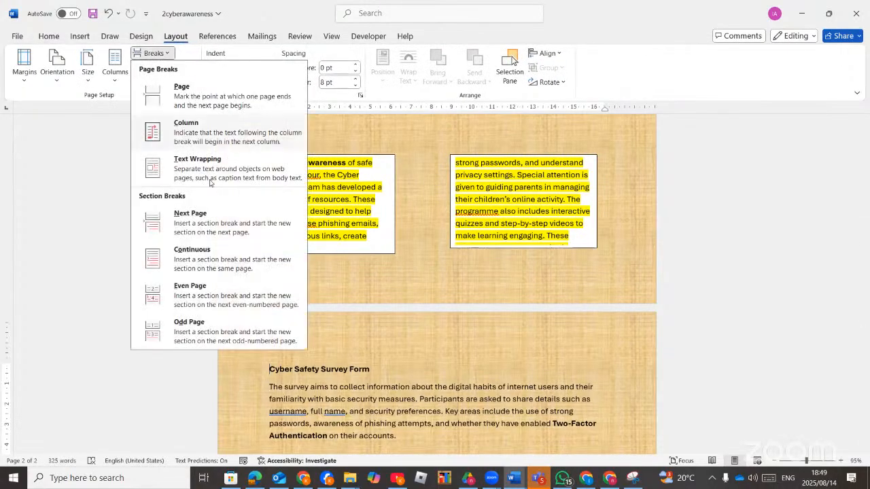
left_click(204, 250)
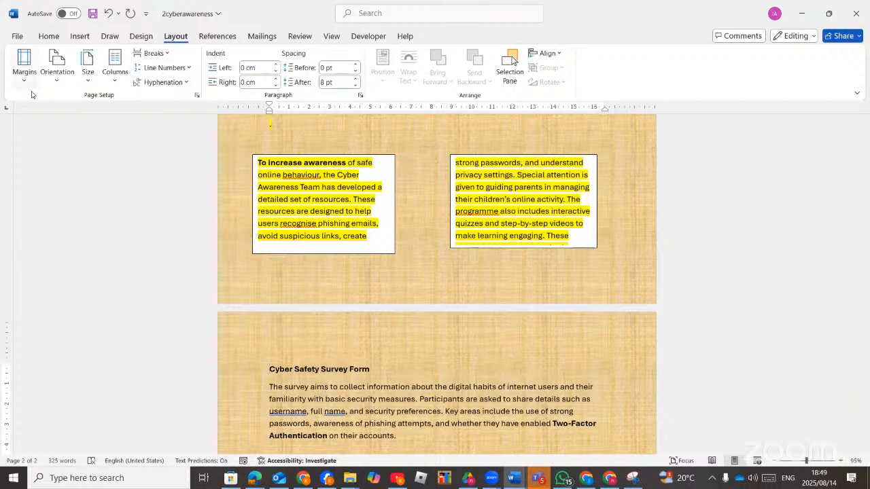
Switch the survey form section to landscape orientation.
left_click(57, 68)
left_click(81, 134)
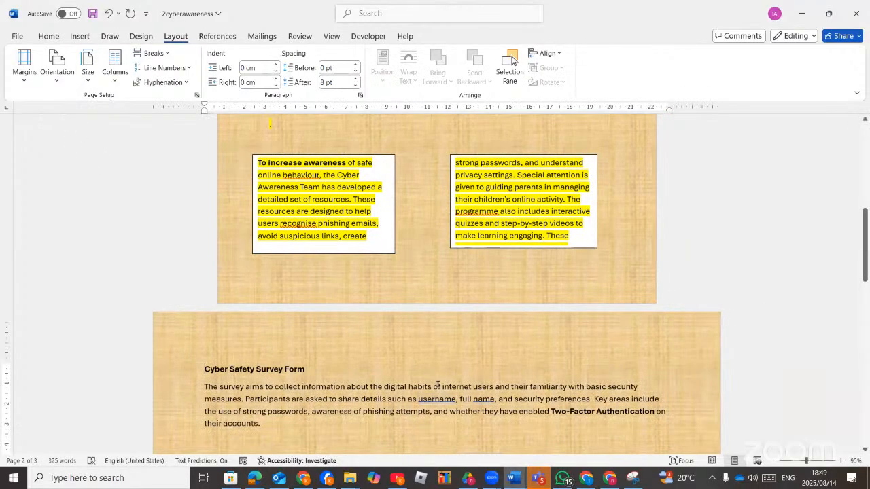
scroll(467, 351, "up", 8)
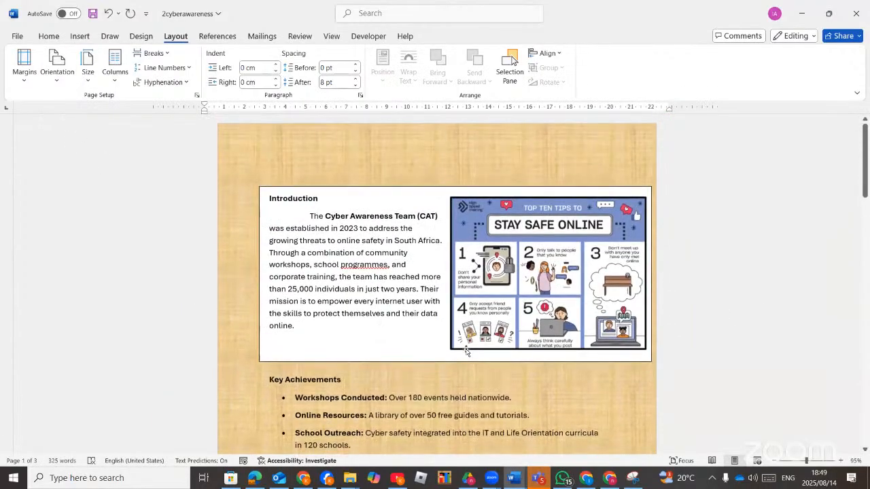
scroll(465, 351, "down", 6)
scroll(464, 350, "down", 3)
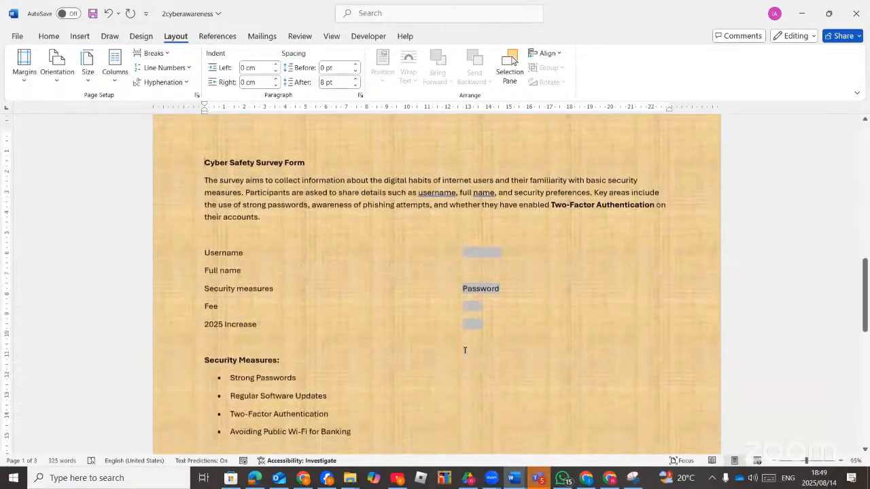
scroll(464, 350, "up", 4)
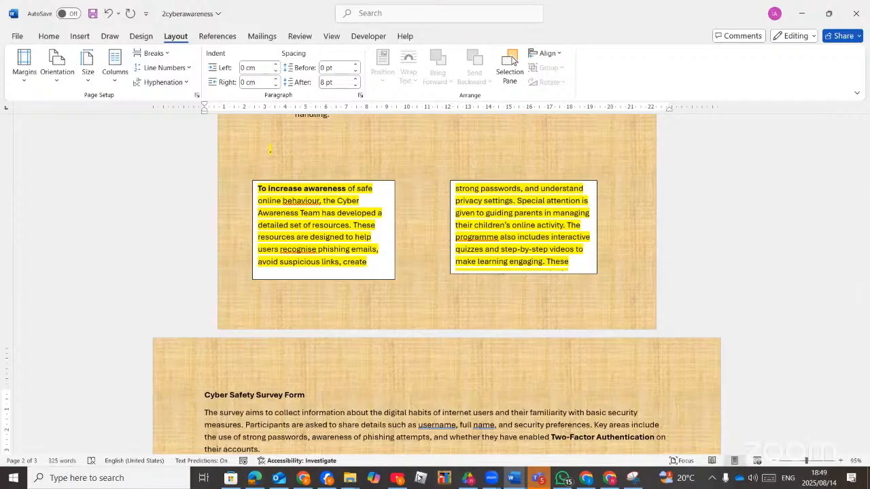
left_click(252, 479)
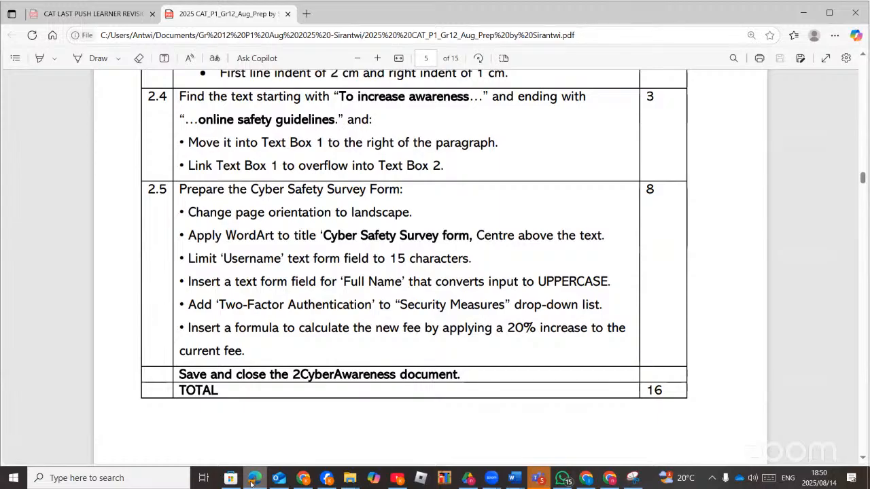
left_click(253, 479)
Turn the Cyber Safety Survey Form heading into purple WordArt.
scroll(307, 366, "down", 1)
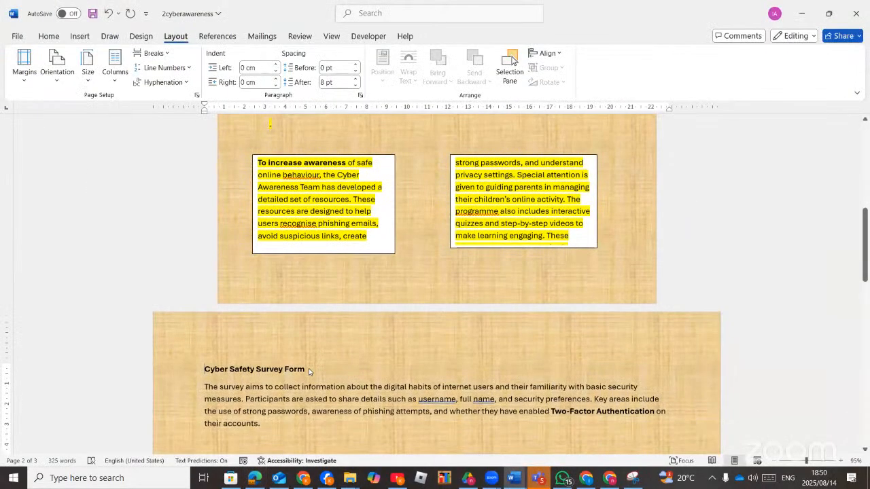
left_click_drag(309, 369, 202, 371)
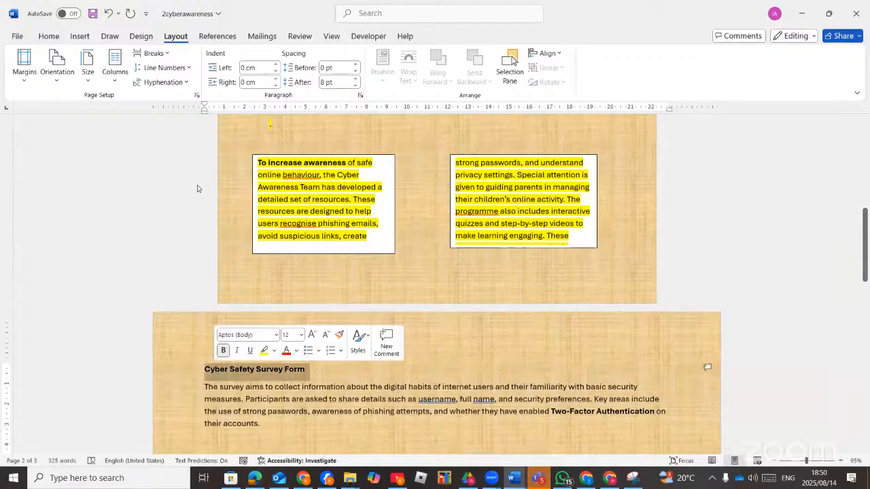
left_click(80, 36)
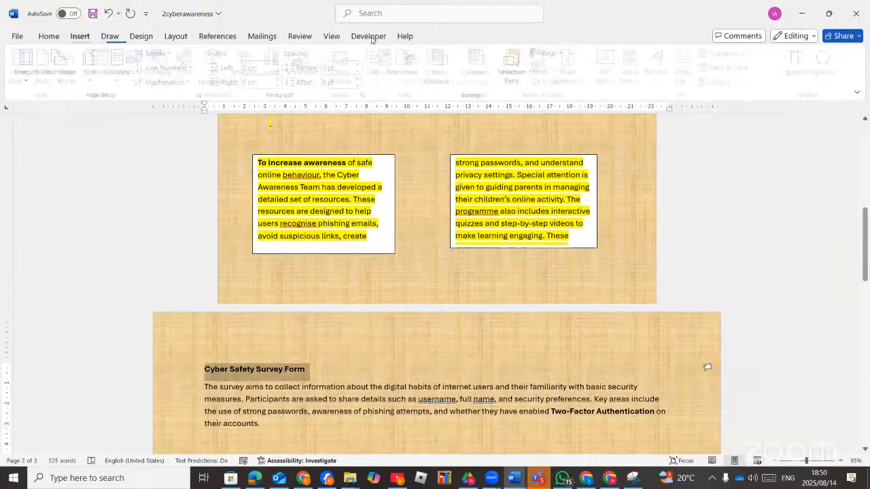
left_click(660, 80)
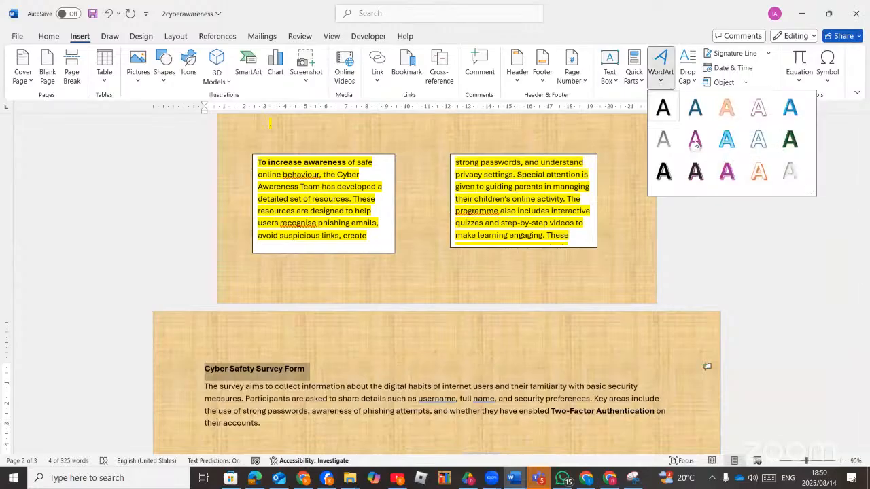
left_click(695, 141)
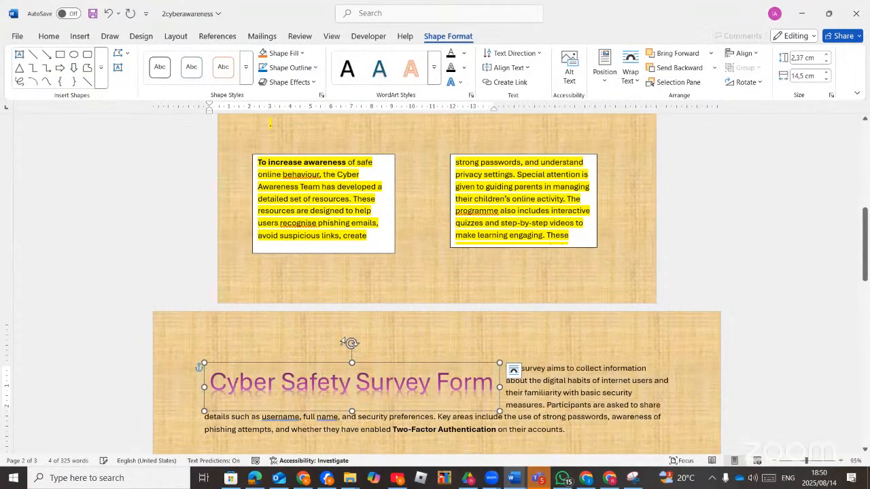
Set the WordArt title to Square wrapping and stretch it across the page between the margins.
left_click(515, 371)
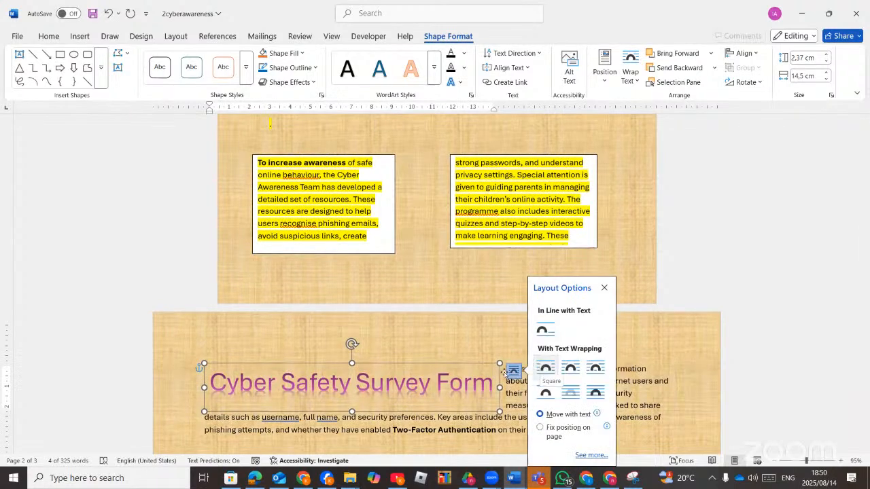
left_click_drag(482, 364, 510, 342)
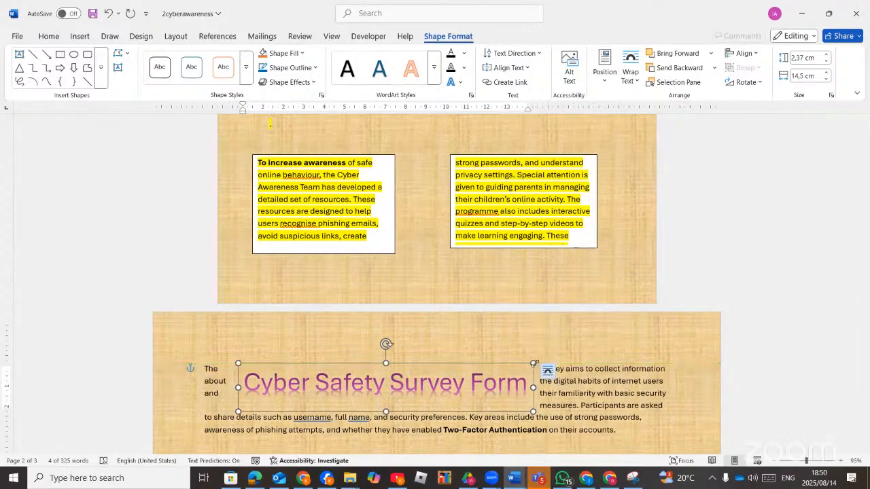
left_click_drag(533, 364, 615, 338)
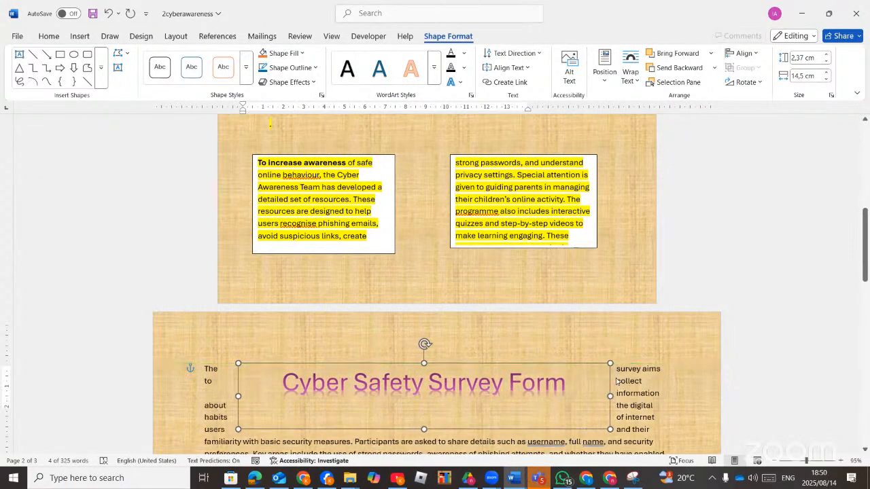
left_click(624, 372)
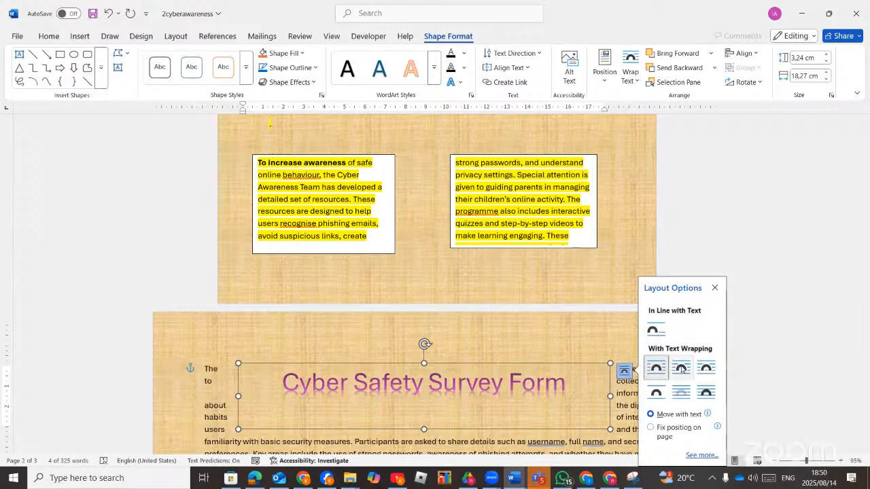
left_click(657, 371)
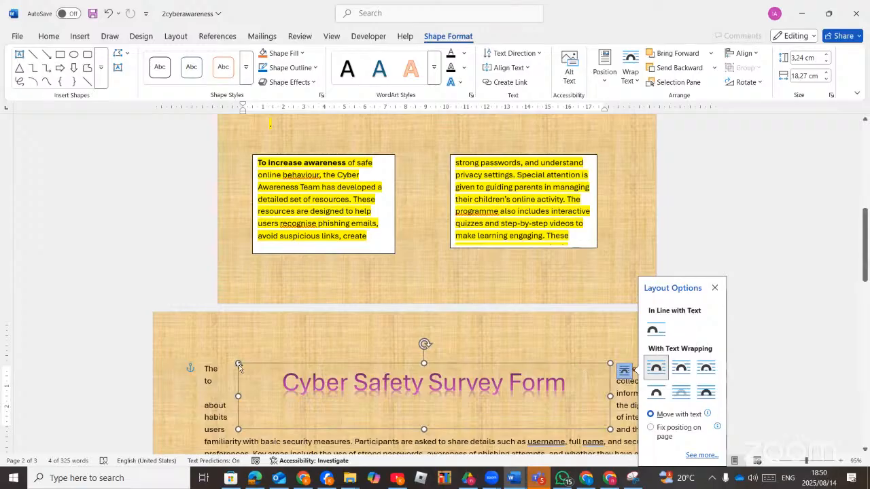
left_click_drag(233, 358, 203, 356)
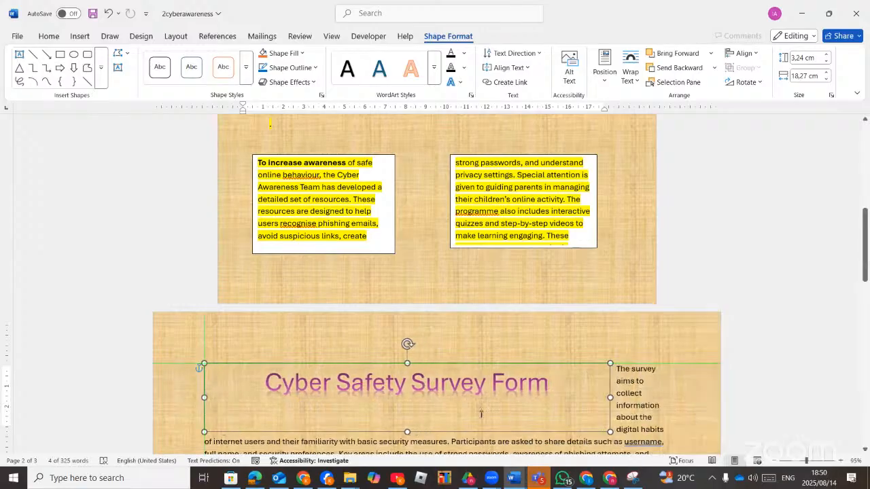
left_click_drag(610, 363, 664, 373)
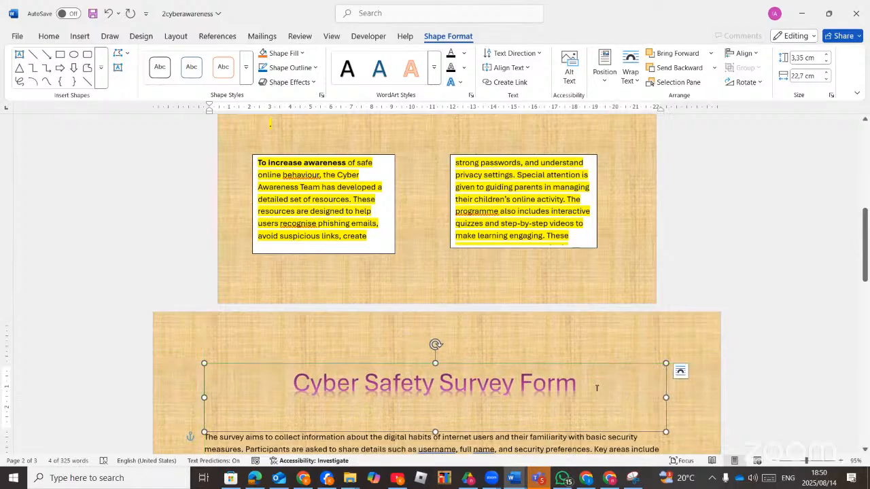
Check the task sheet PDF and return to the survey form in Word.
scroll(445, 376, "down", 3)
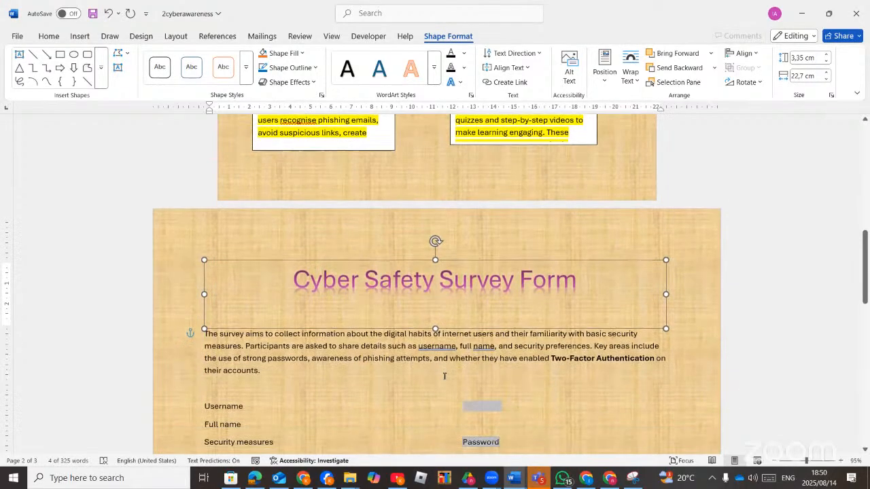
left_click(262, 480)
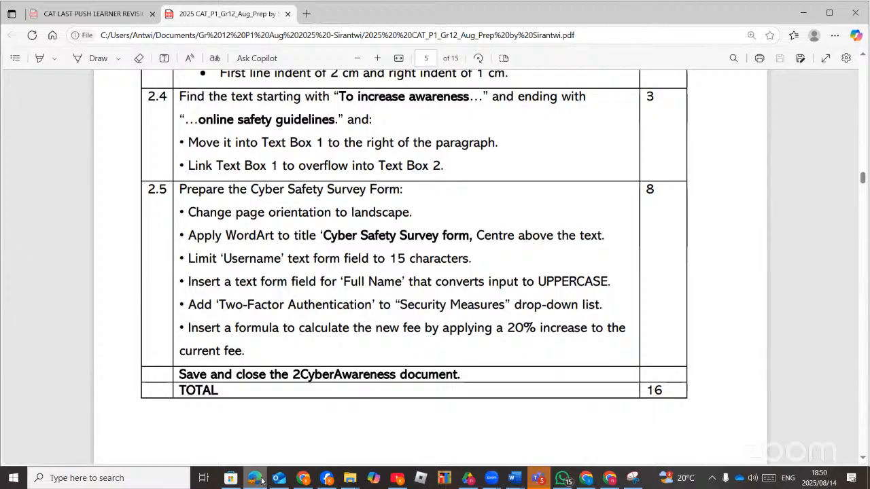
left_click(263, 481)
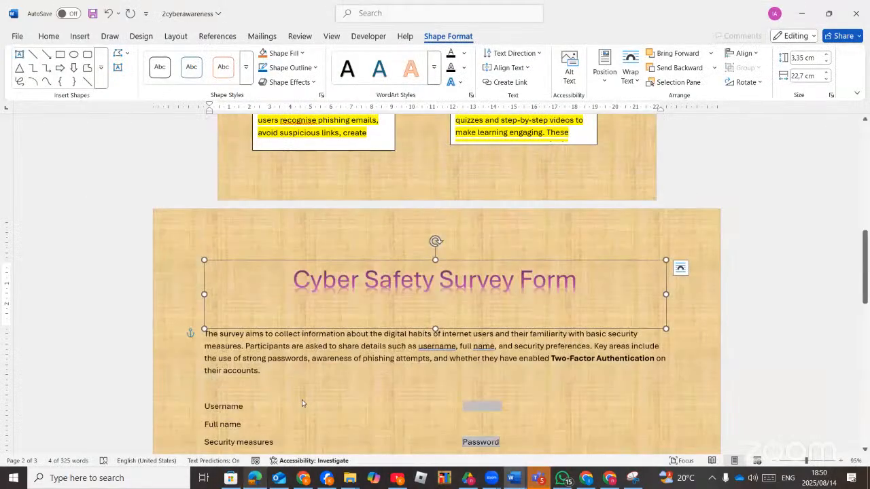
scroll(242, 353, "down", 3)
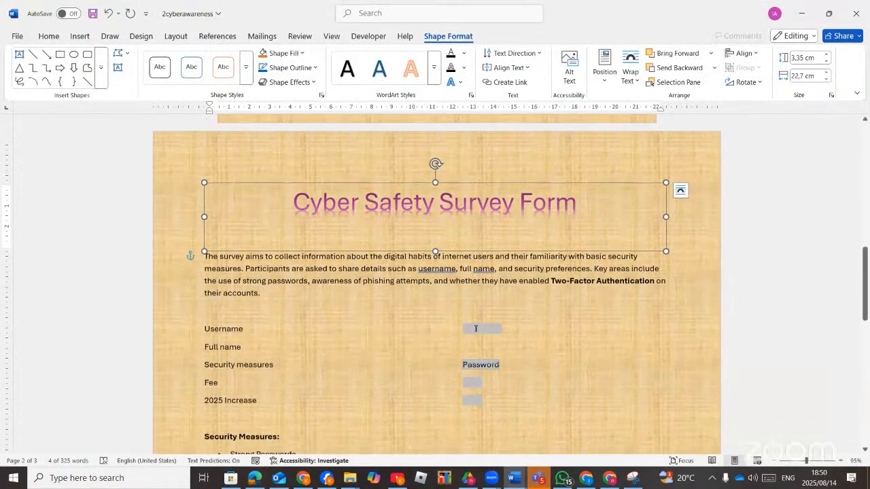
Limit the Username text form field to a maximum length of 15 characters.
double_click(477, 329)
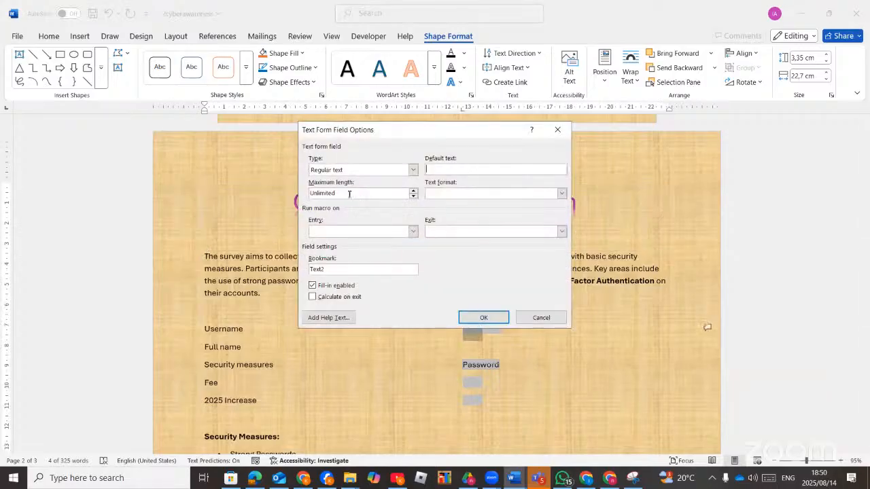
left_click(414, 192)
type("15")
left_click(261, 478)
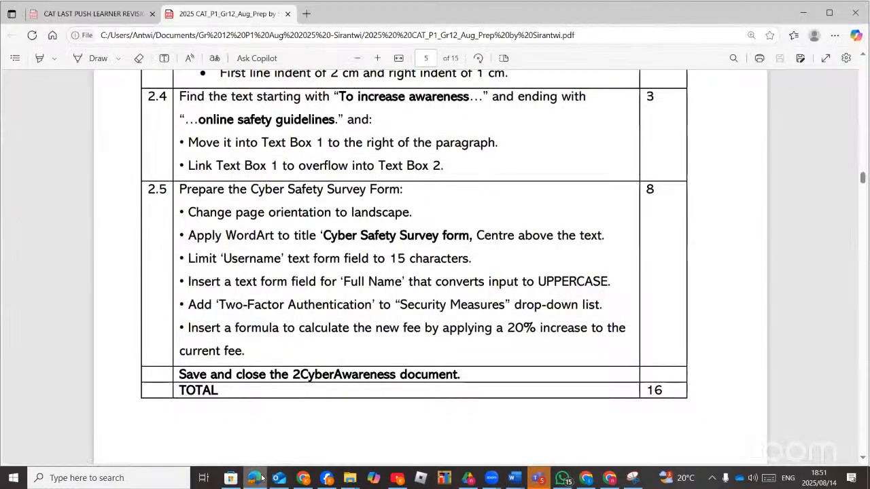
left_click(262, 479)
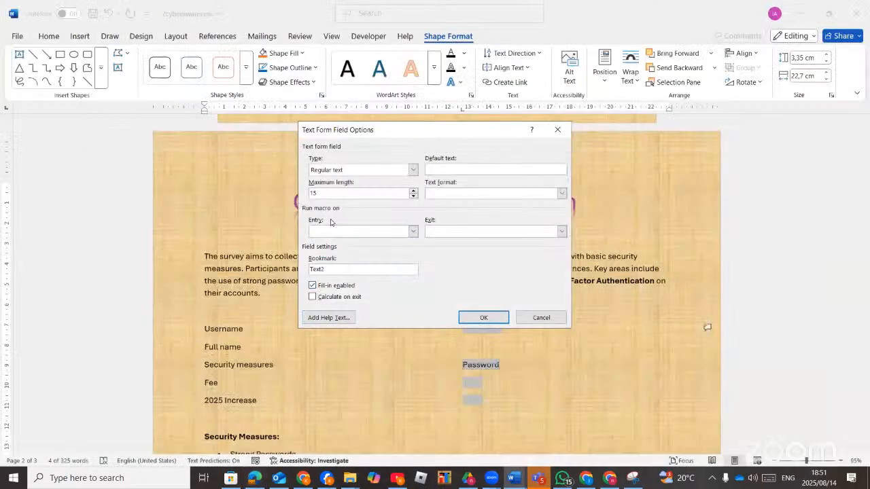
left_click(479, 317)
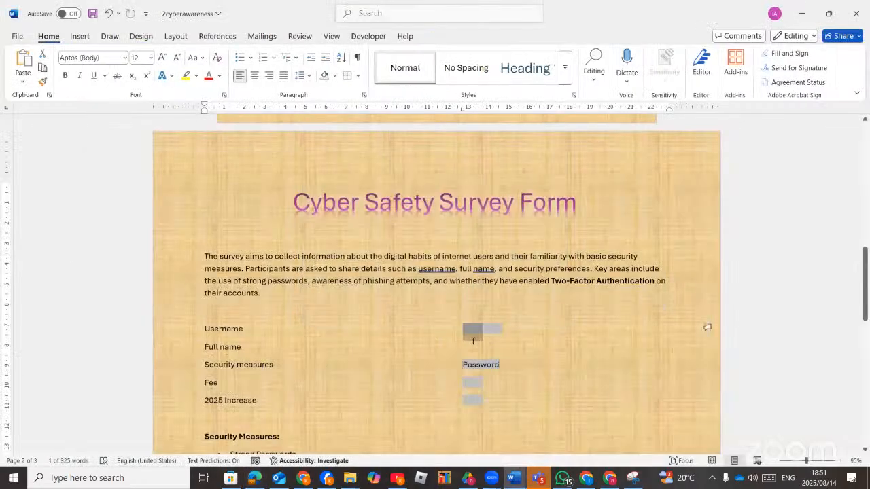
Insert a legacy text form field beside Full name.
left_click(473, 349)
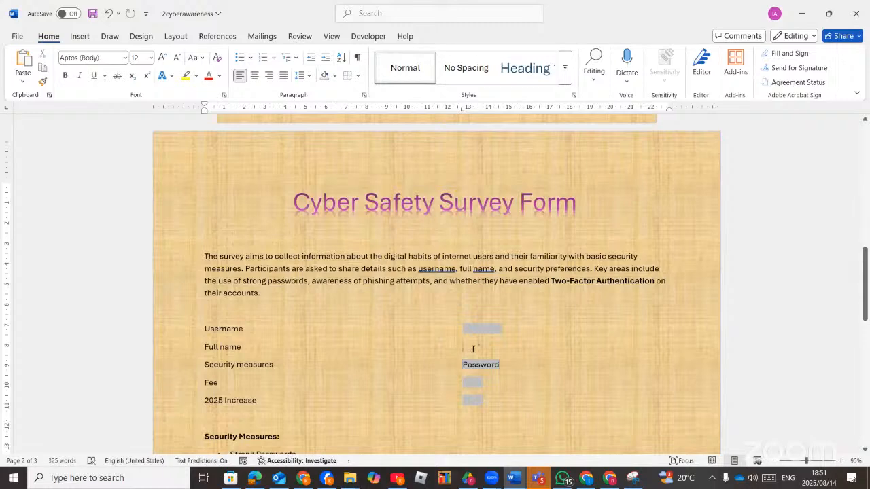
left_click(368, 36)
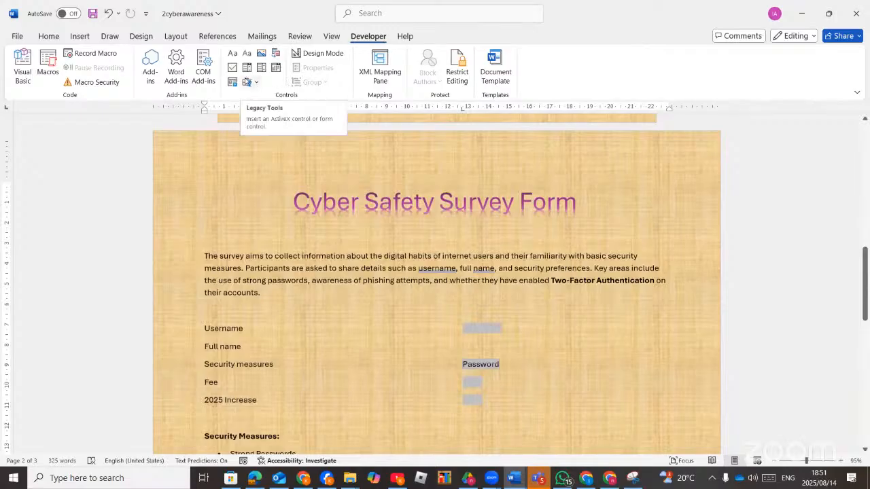
left_click(255, 82)
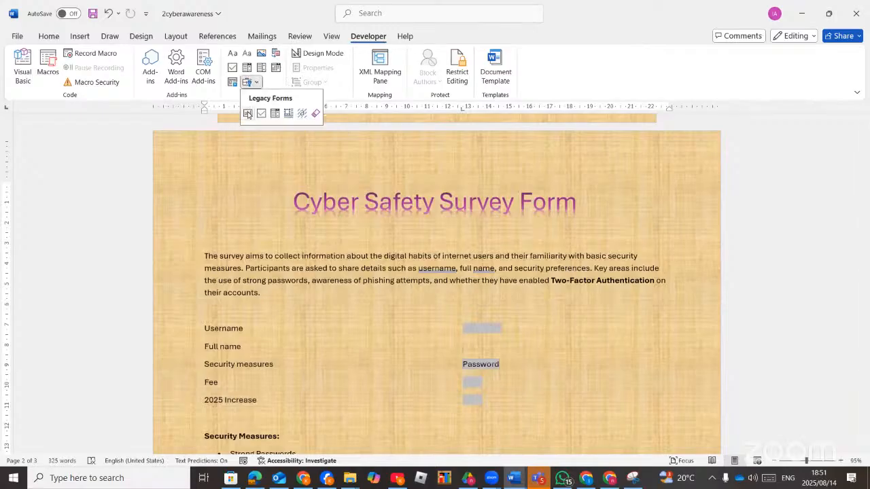
left_click(247, 113)
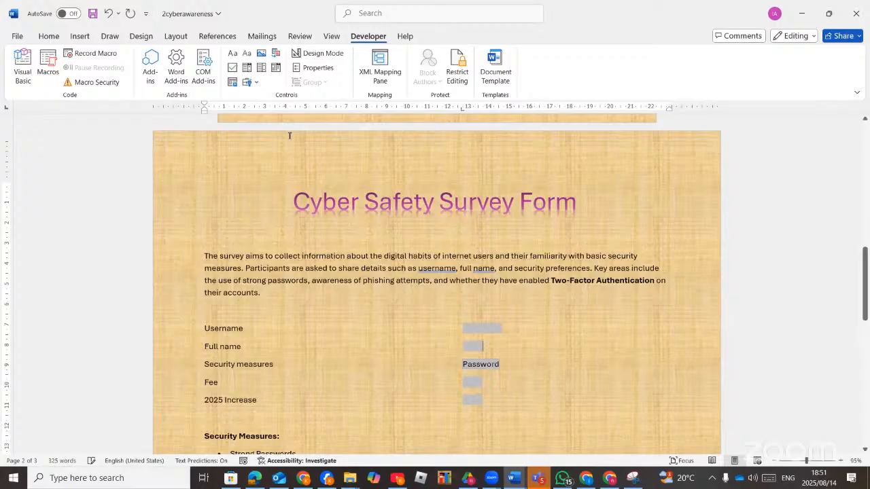
left_click(254, 479)
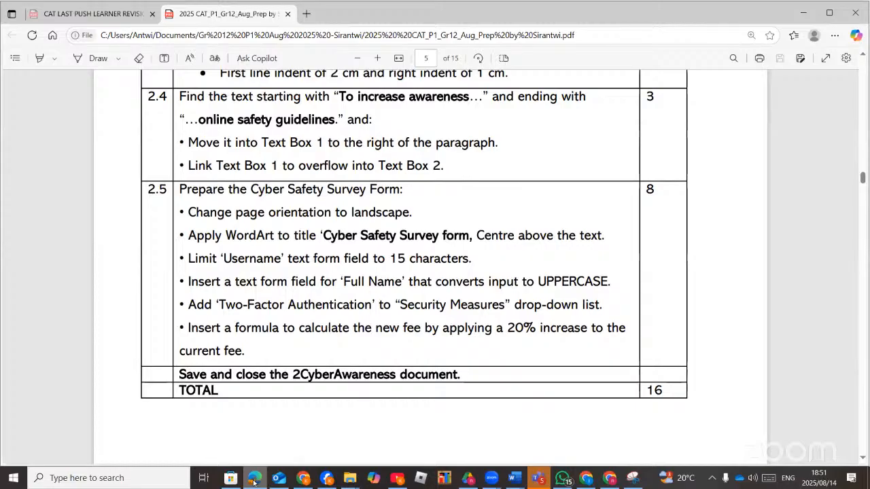
left_click(255, 479)
Set the Full name field's text format to Uppercase.
double_click(469, 345)
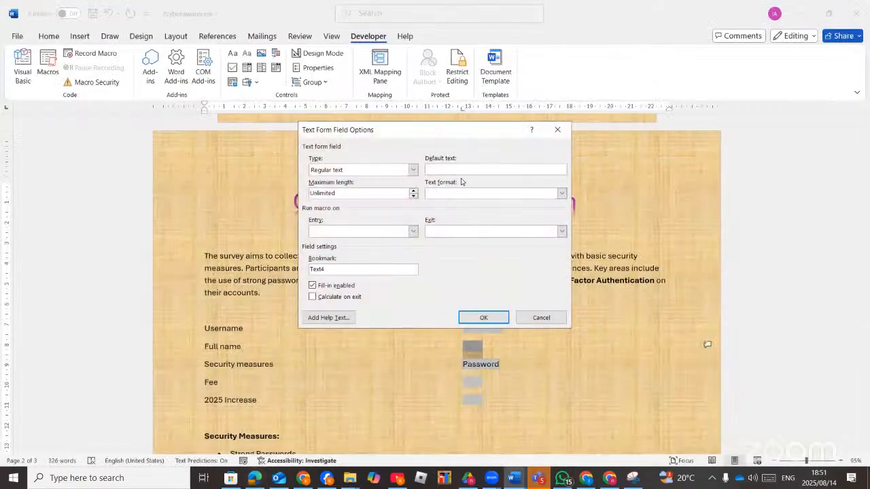
left_click(562, 194)
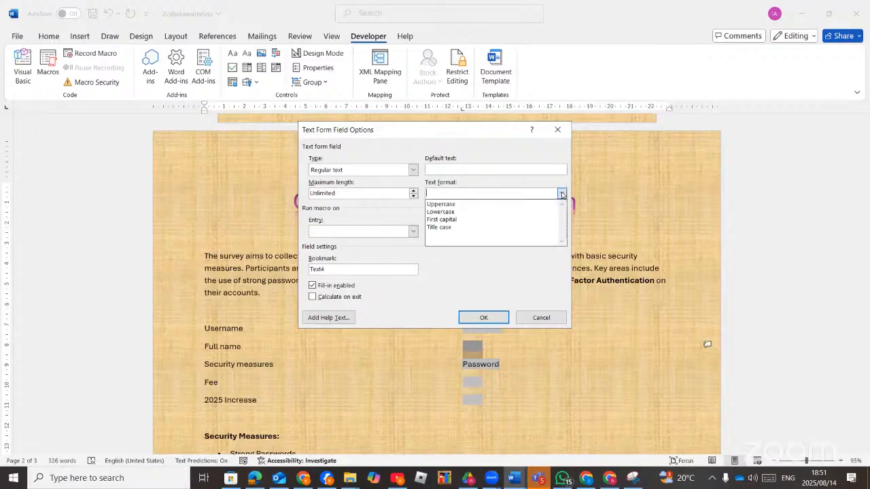
left_click(481, 205)
left_click(483, 317)
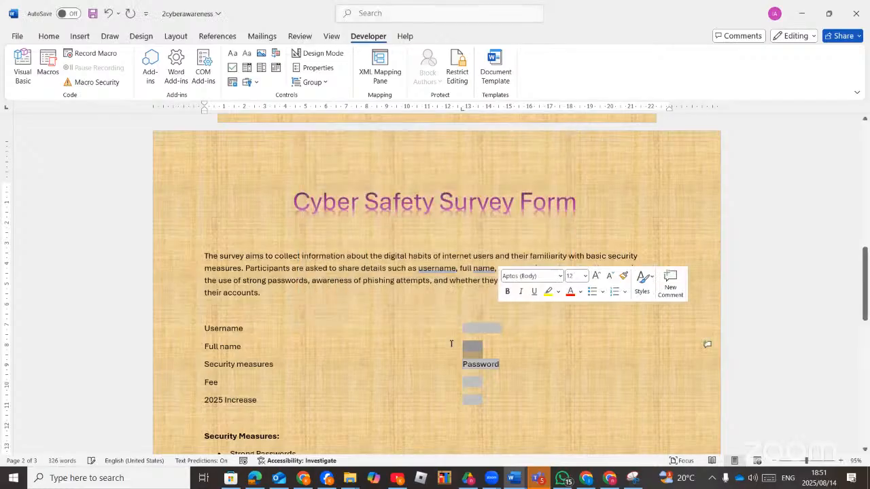
left_click(255, 479)
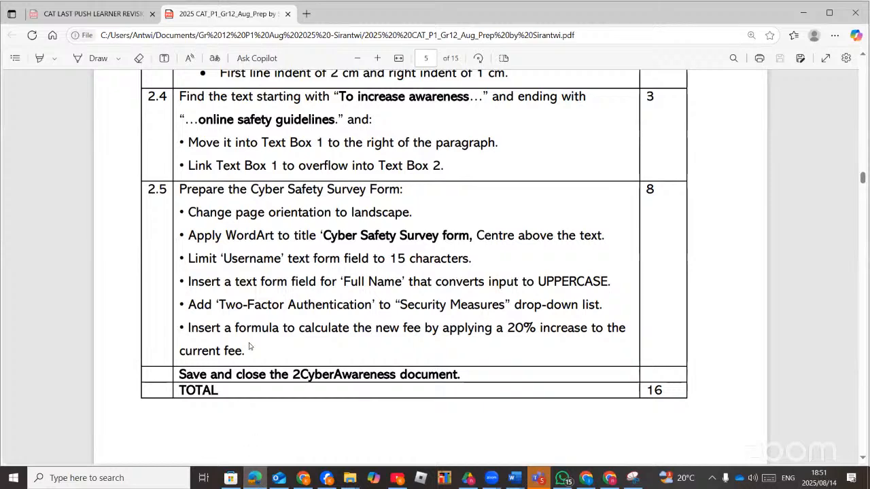
Copy 'Two-Factor Authentication' from the task sheet PDF.
scroll(255, 329, "down", 2)
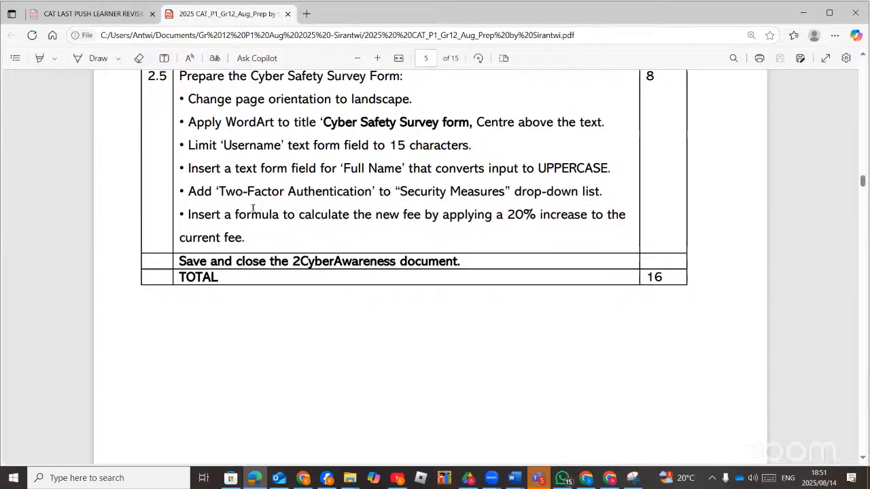
left_click_drag(221, 193, 373, 192)
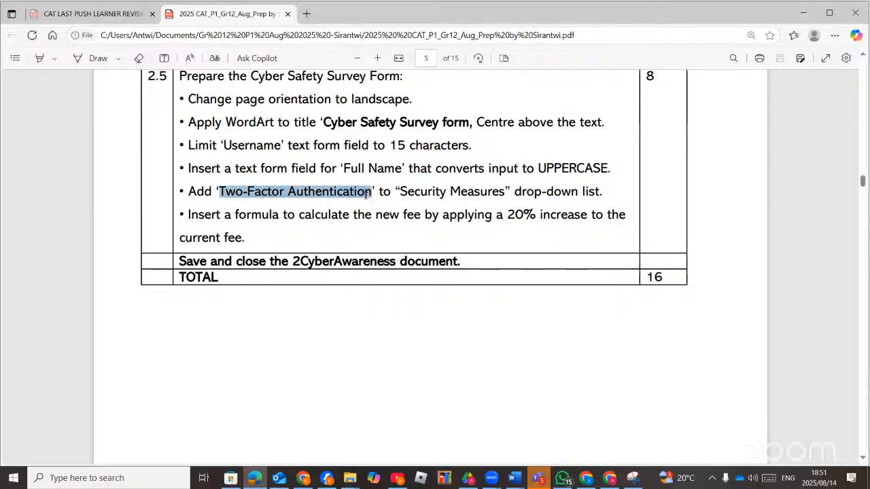
right_click(351, 209)
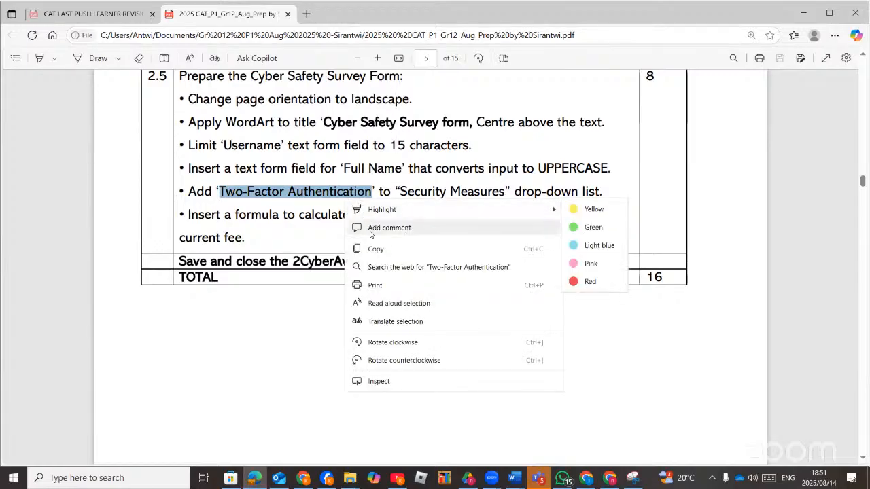
left_click(374, 250)
left_click(255, 477)
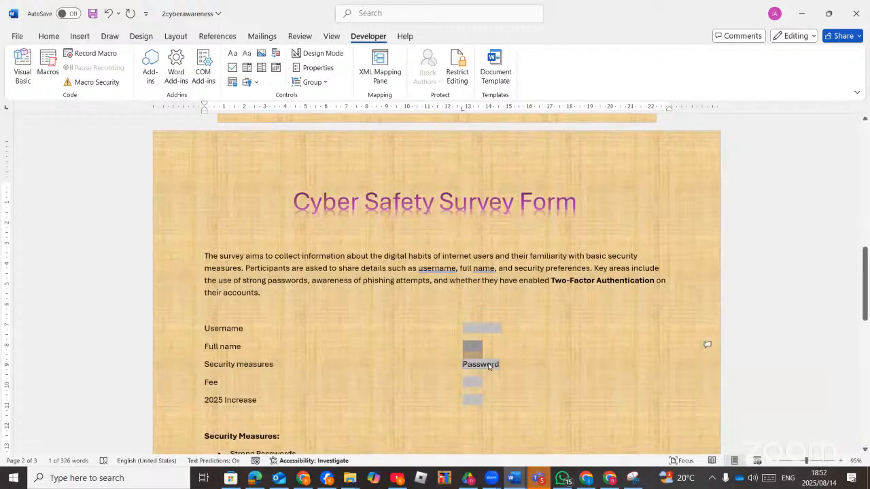
Add Two-Factor Authentication to the Security measures drop-down and move it to the top.
double_click(488, 365)
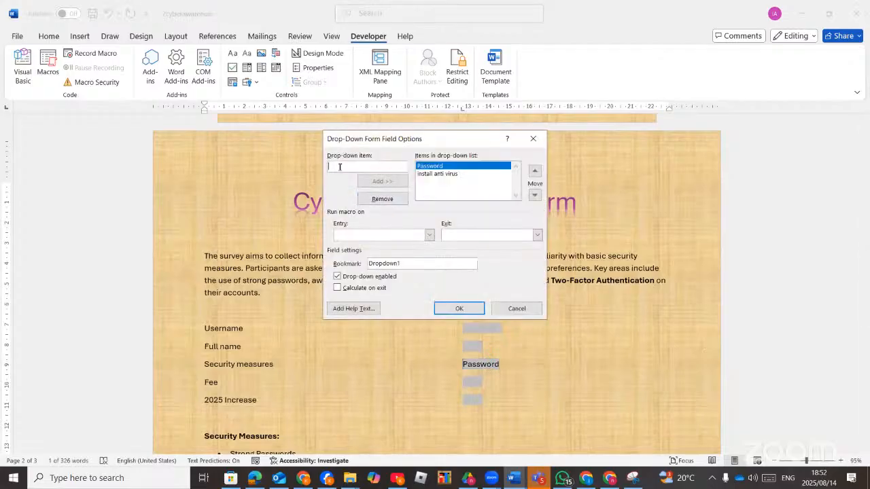
key("ctrl+v")
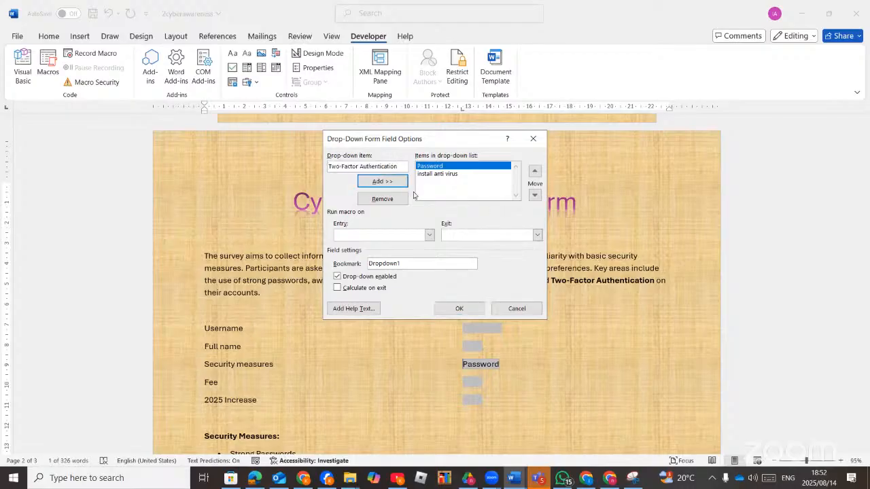
key("Return")
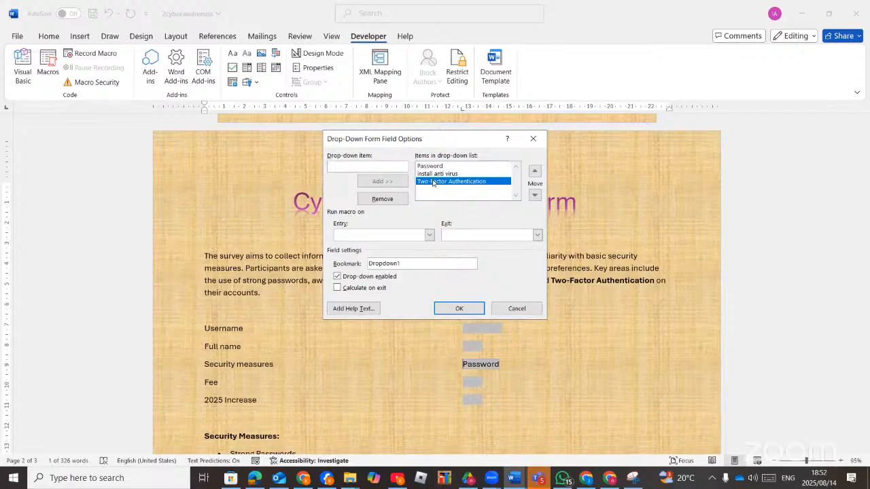
left_click(534, 172)
left_click(535, 172)
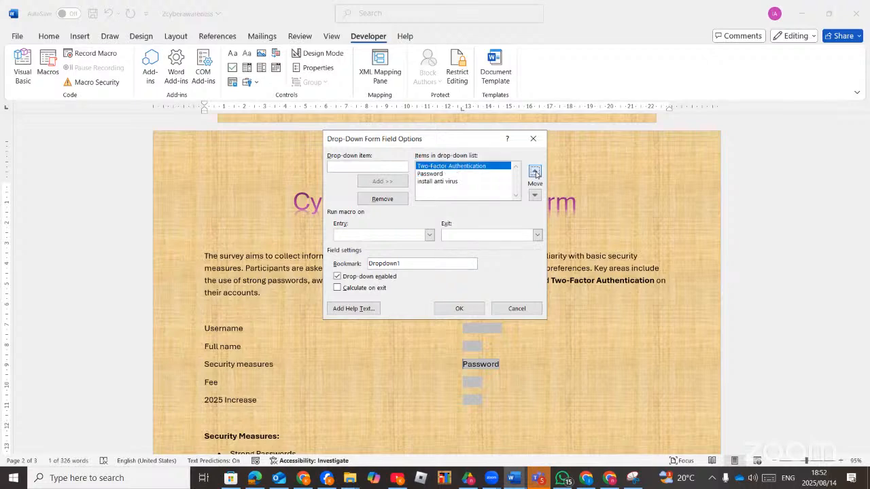
left_click(458, 309)
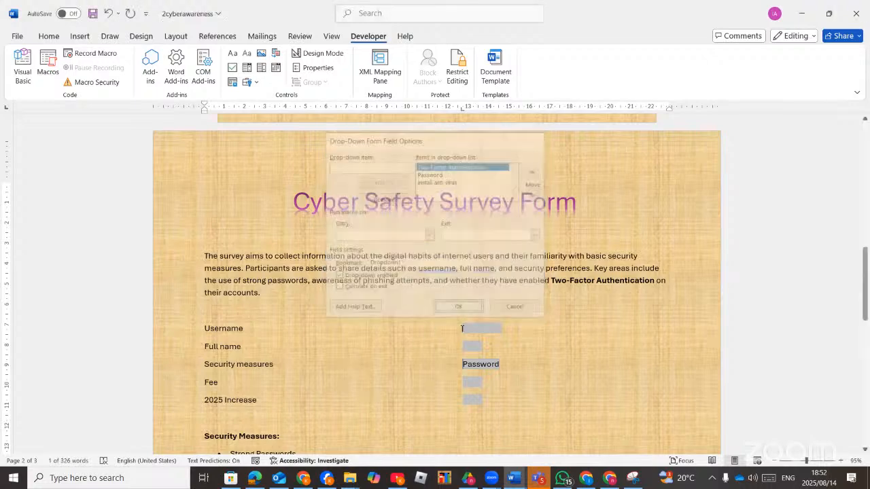
left_click(253, 479)
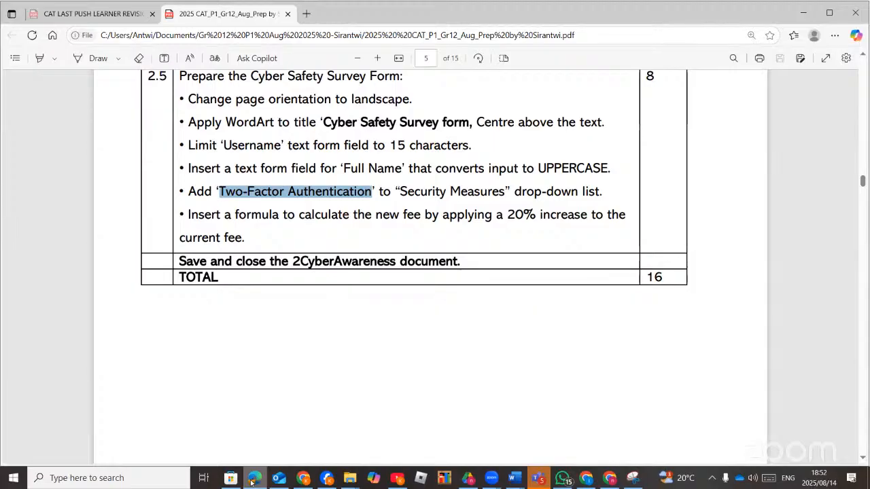
key("alt+Tab")
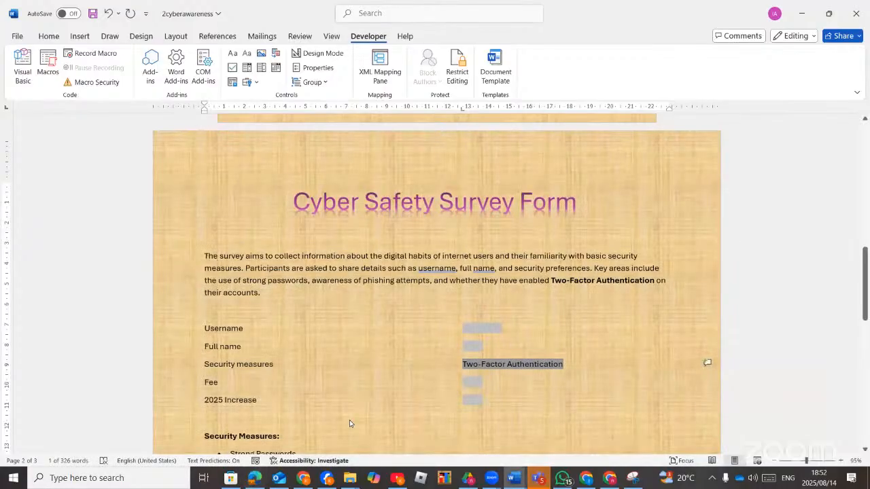
scroll(282, 397, "down", 1)
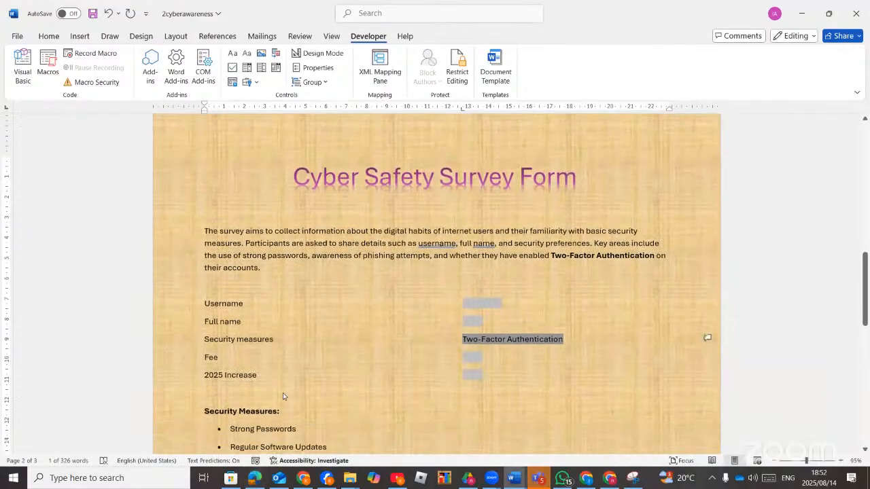
left_click(471, 357)
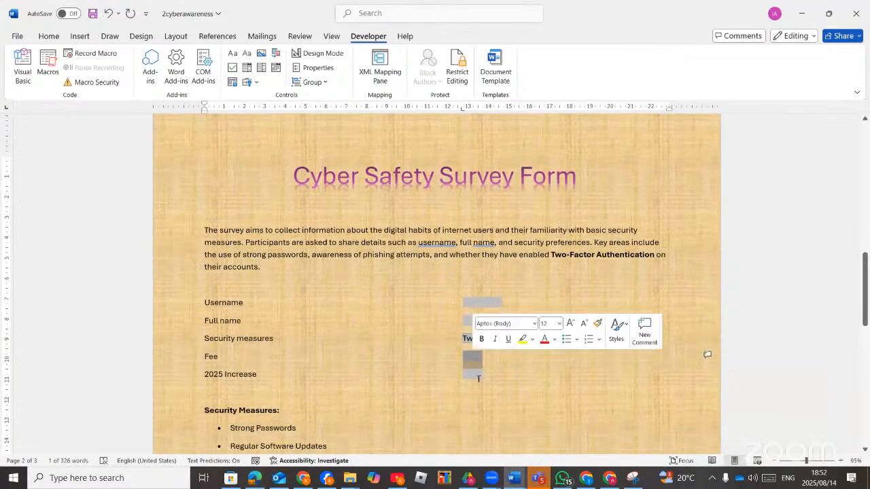
left_click(478, 375)
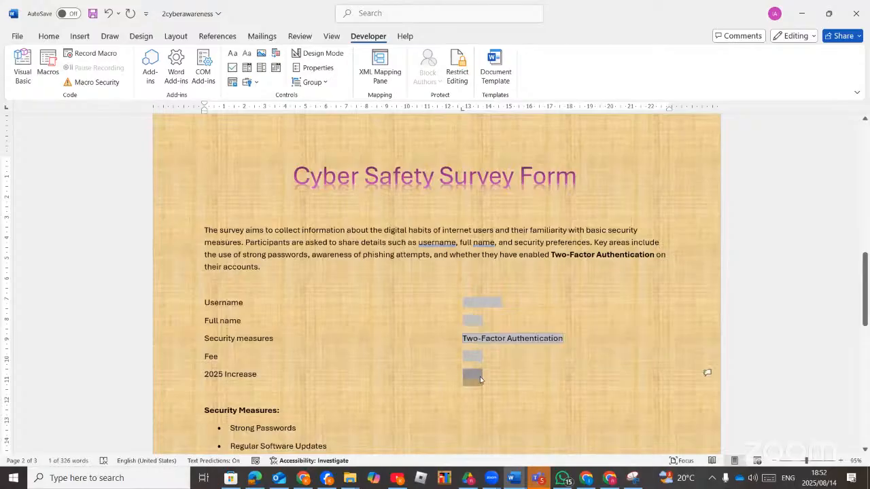
left_click(497, 382)
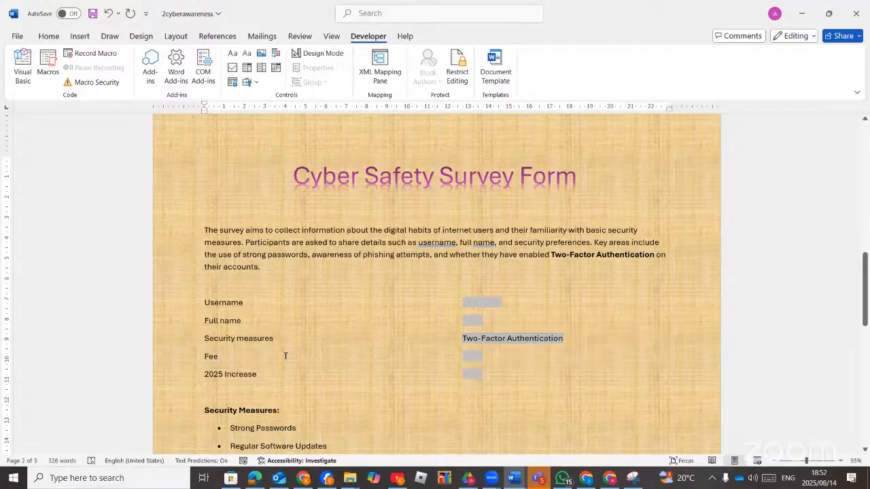
double_click(469, 355)
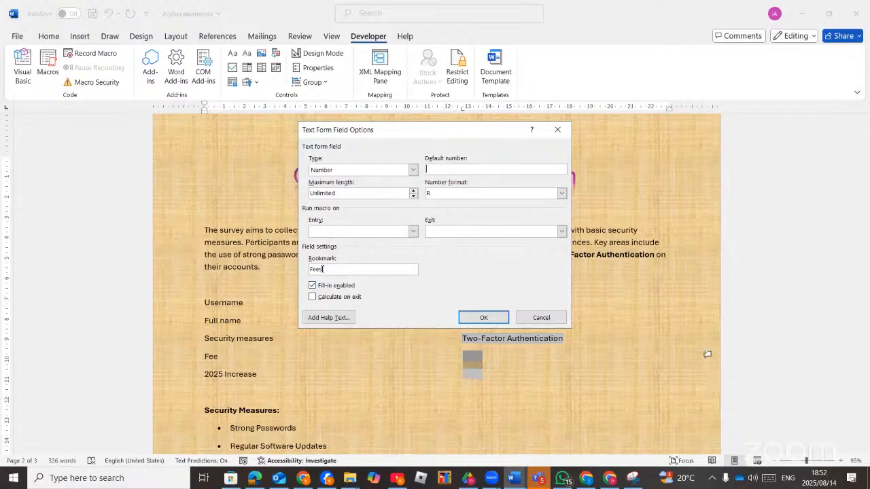
left_click(553, 319)
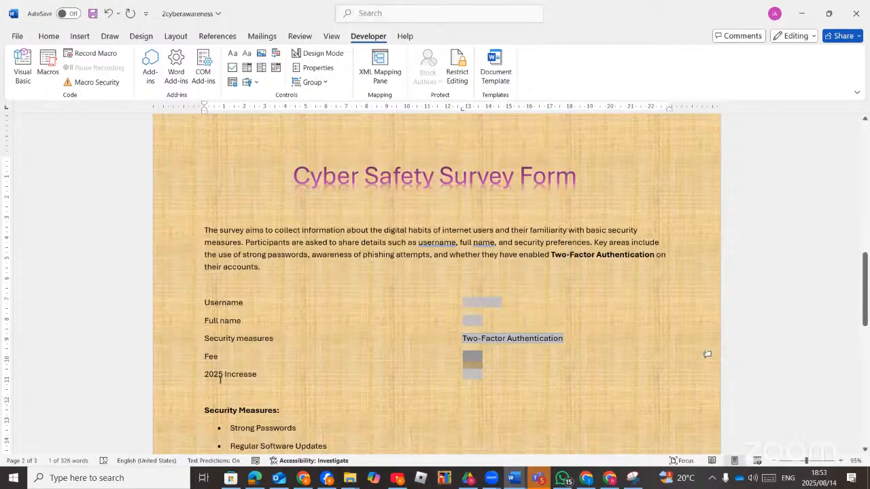
double_click(469, 373)
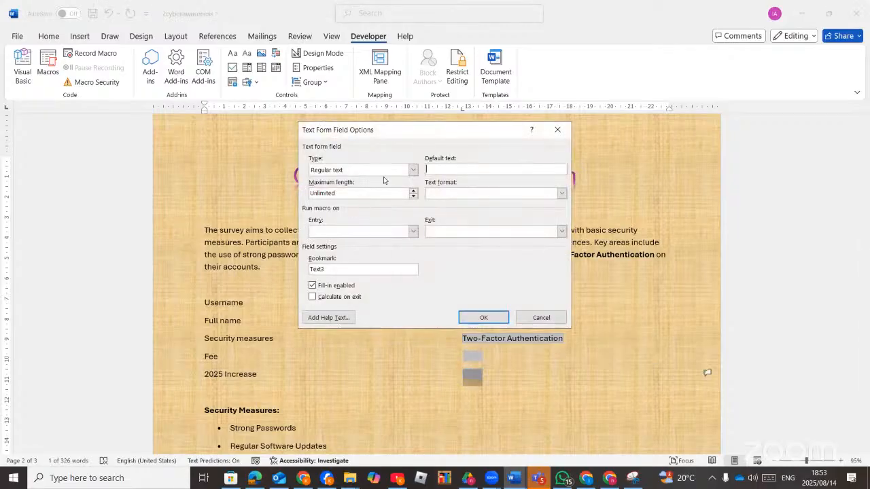
Make the 2025 Increase field a Calculation of =fees*20/100 with number format R.00.
left_click(412, 170)
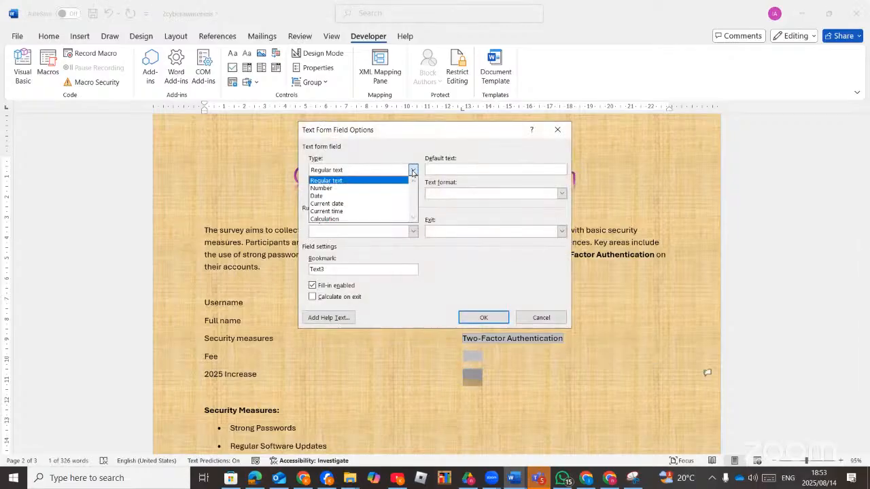
left_click(319, 219)
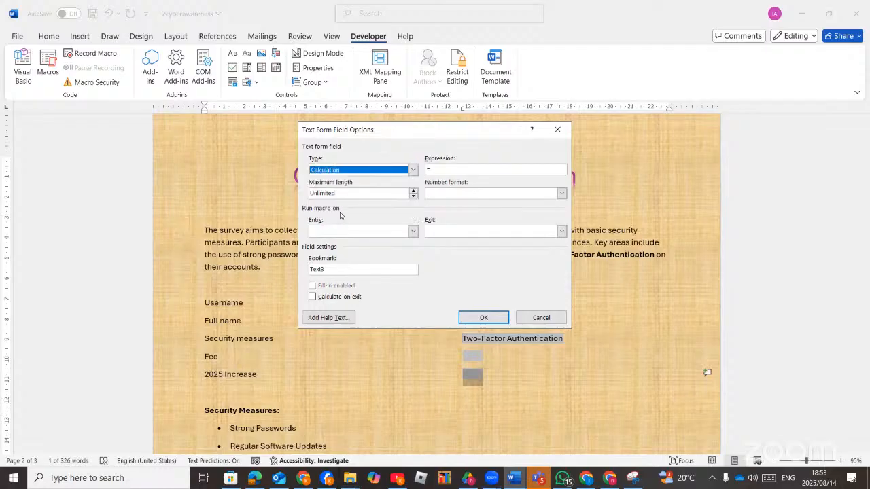
left_click(436, 170)
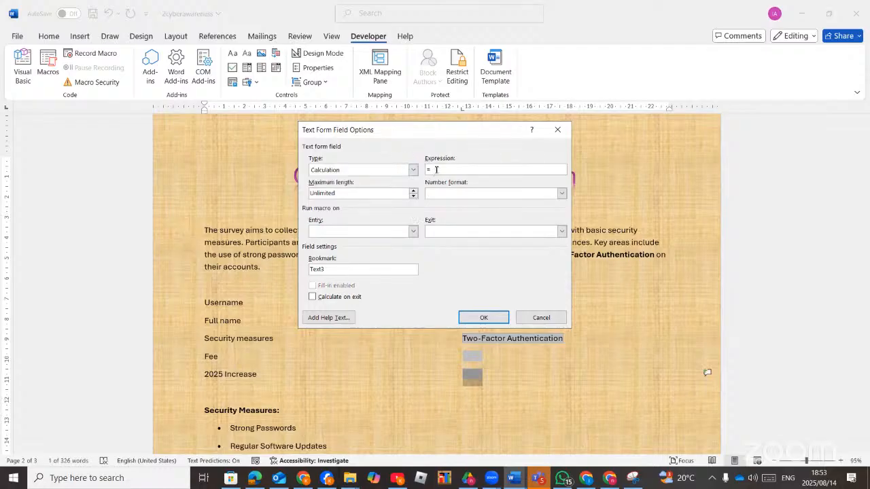
type("fees*20/100")
left_click(562, 194)
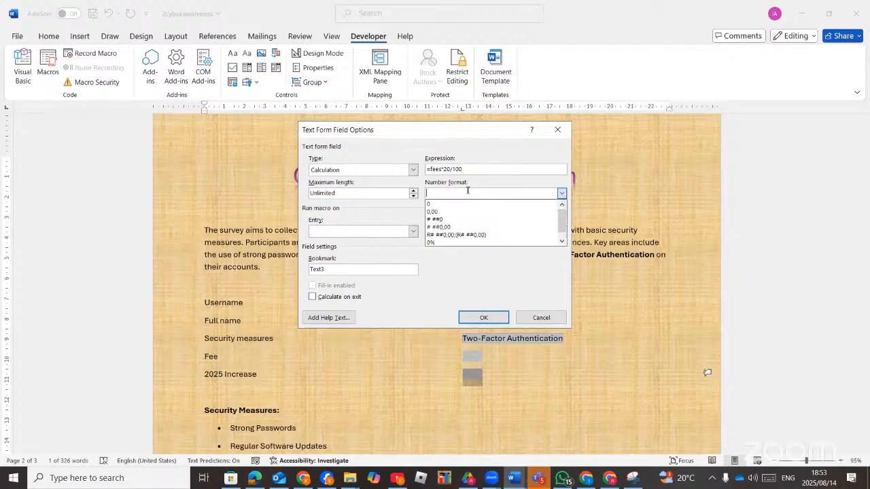
type("R")
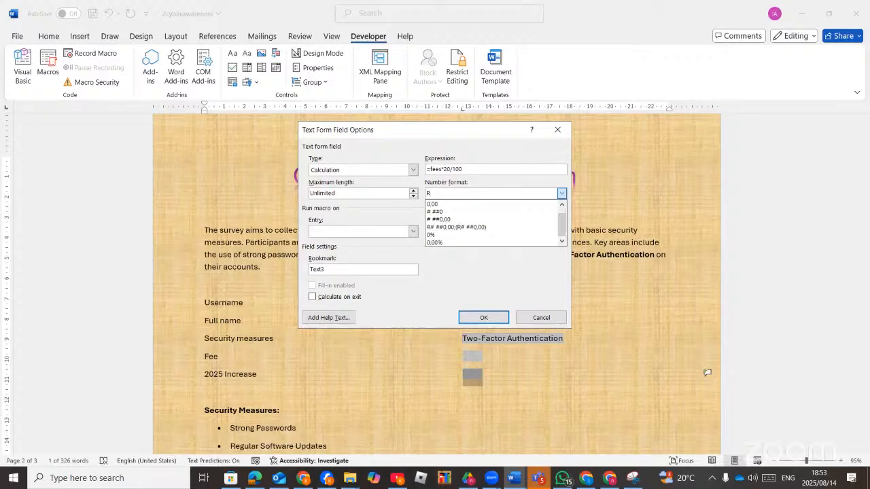
left_click(460, 208)
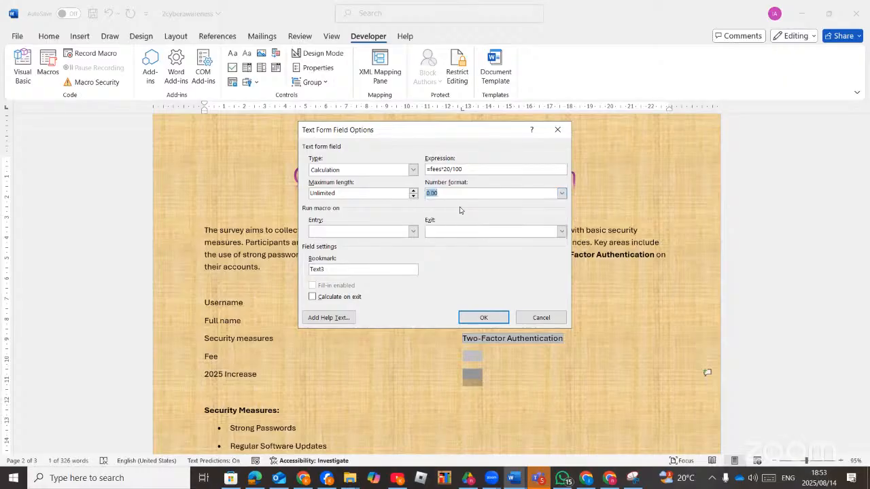
type("R.00")
left_click(481, 317)
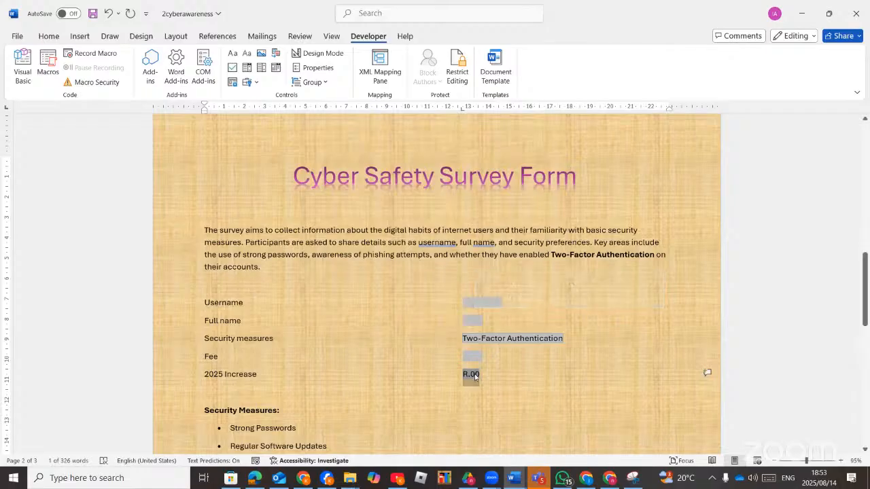
double_click(474, 380)
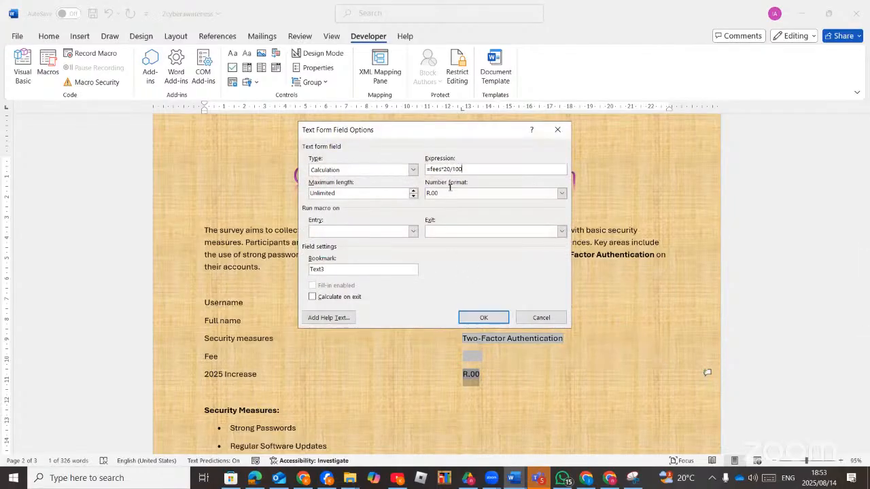
Set the Fee field's default number to 5000 so it shows R5000,00.
left_click(536, 318)
left_click(475, 360)
double_click(475, 360)
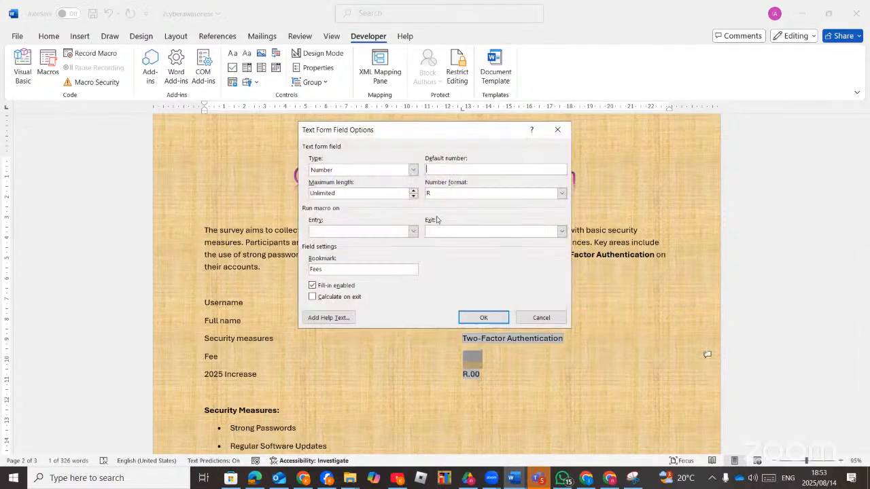
left_click(439, 170)
type("5000")
left_click(477, 319)
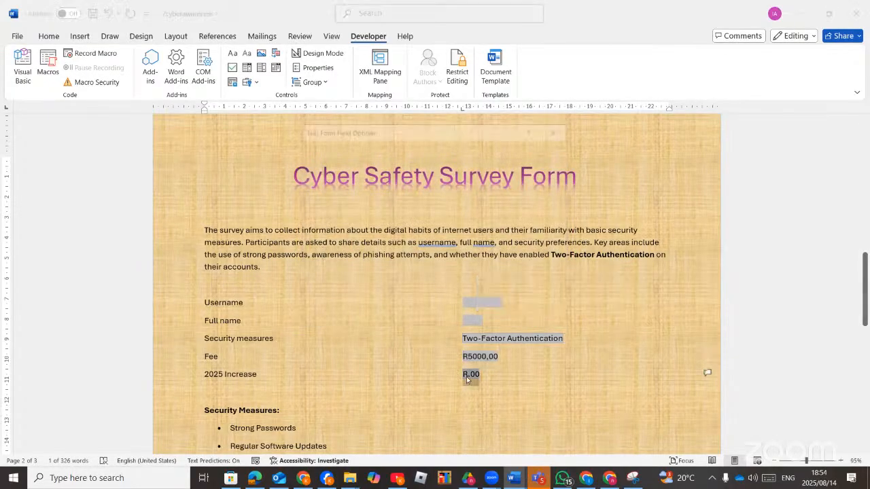
Recalculate the 2025 Increase field and fix its number format to show R1000,00.
double_click(467, 376)
left_click(483, 319)
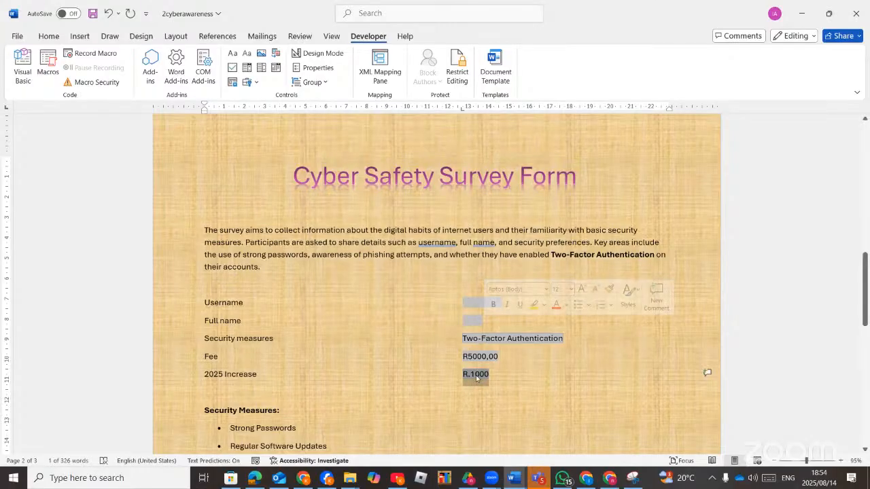
double_click(477, 378)
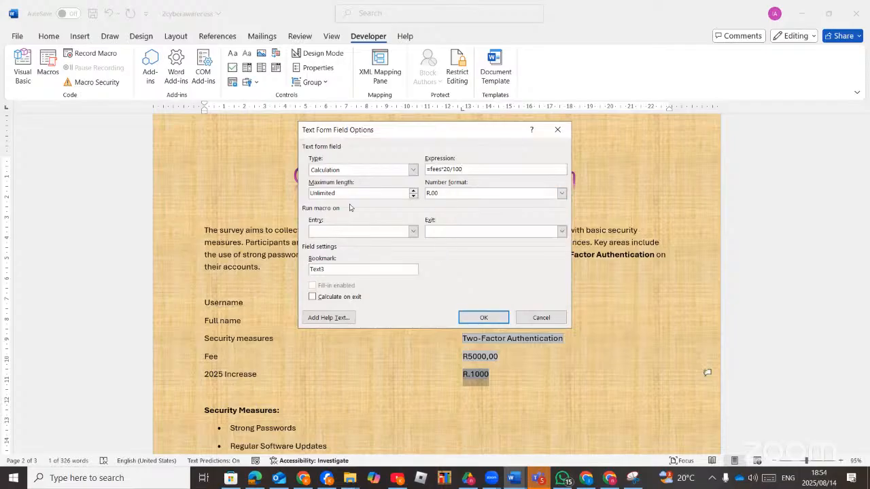
left_click(448, 193)
key("BackSpace")
key("BackSpace")
left_click(483, 317)
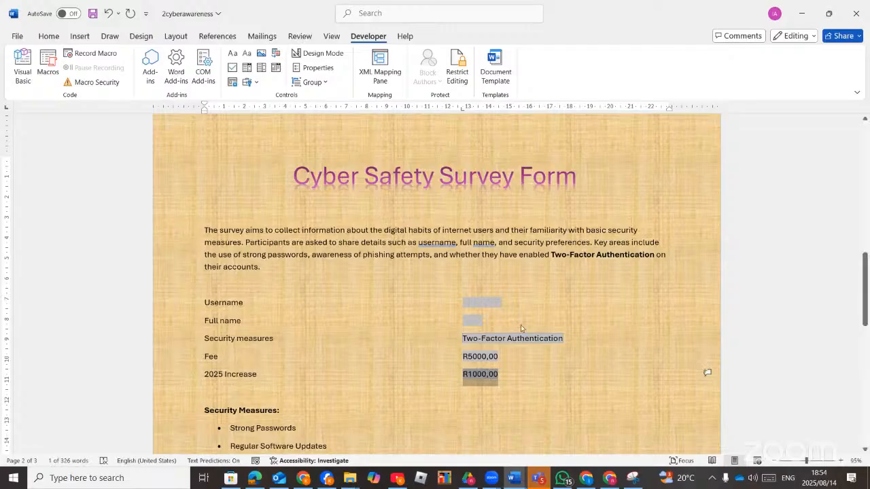
Check the YouTube Studio live-stream dashboard (96 views, 4 concurrent viewers), then return to the exam PDF.
left_click(609, 478)
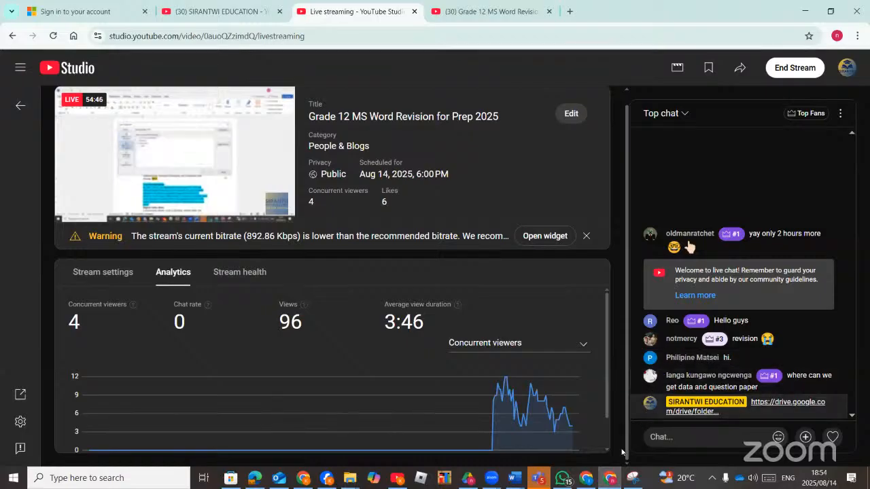
left_click(587, 482)
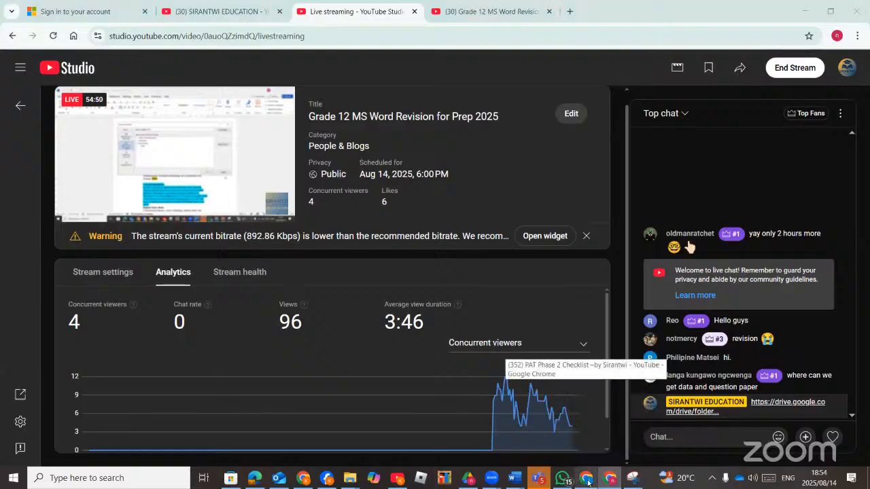
left_click(588, 483)
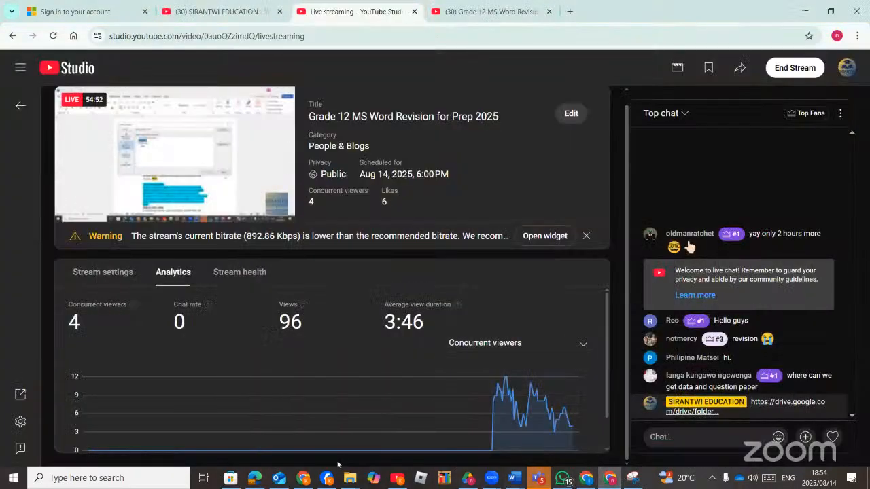
left_click(258, 484)
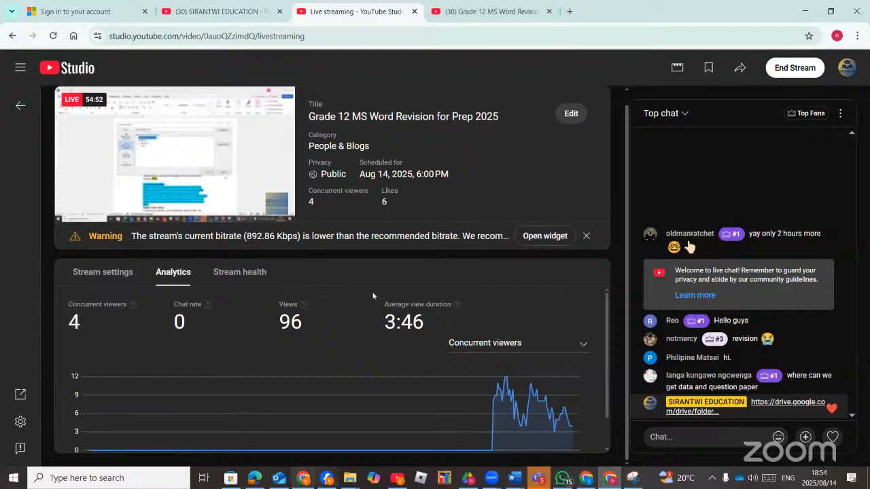
Scroll the exam PDF to Question 7 on mail merge on page 12, then switch windows from the taskbar.
scroll(415, 244, "down", 15)
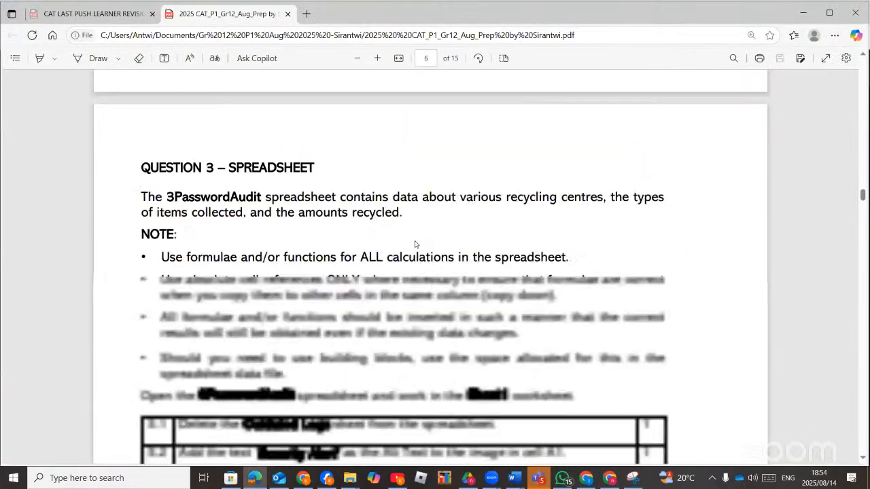
scroll(415, 244, "down", 15)
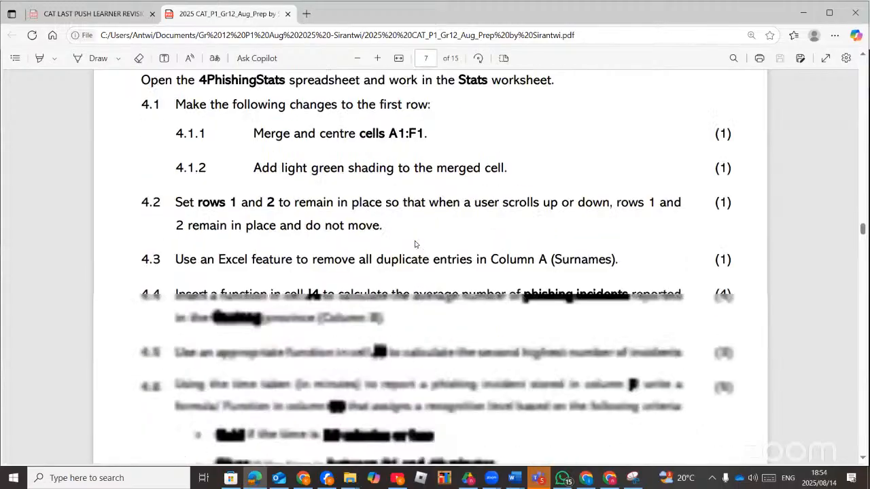
scroll(416, 251, "down", 15)
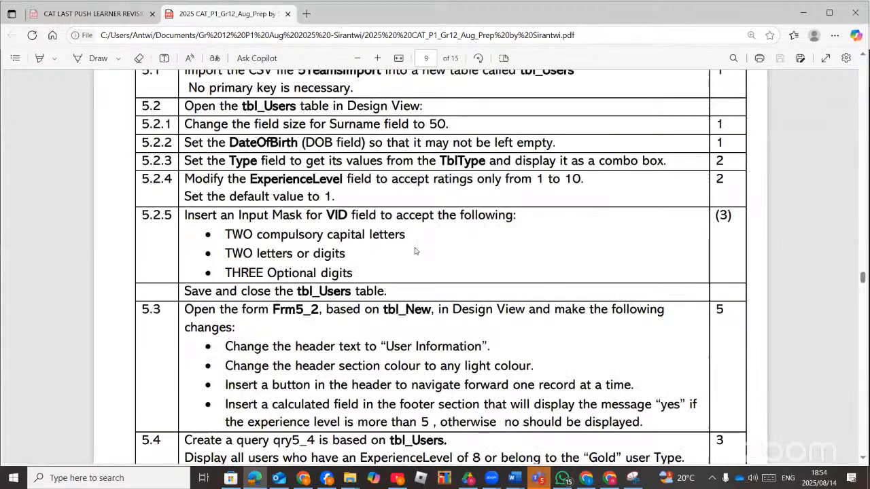
scroll(415, 257, "down", 15)
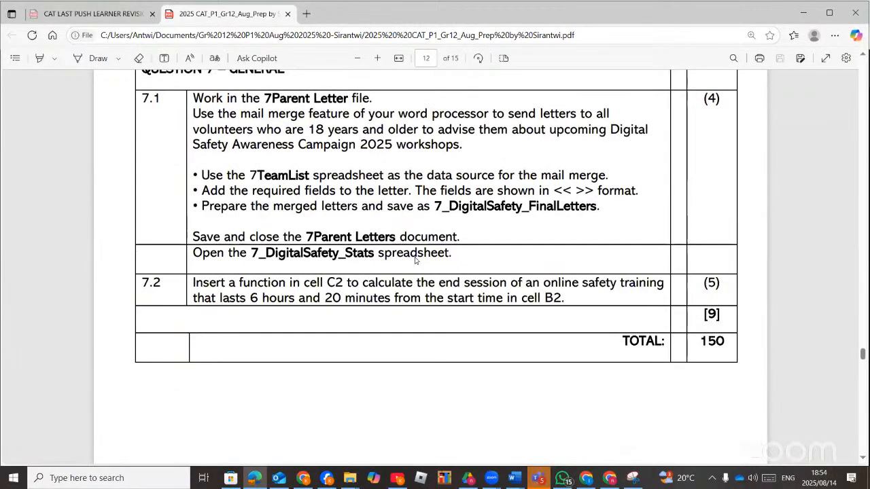
scroll(415, 259, "up", 1)
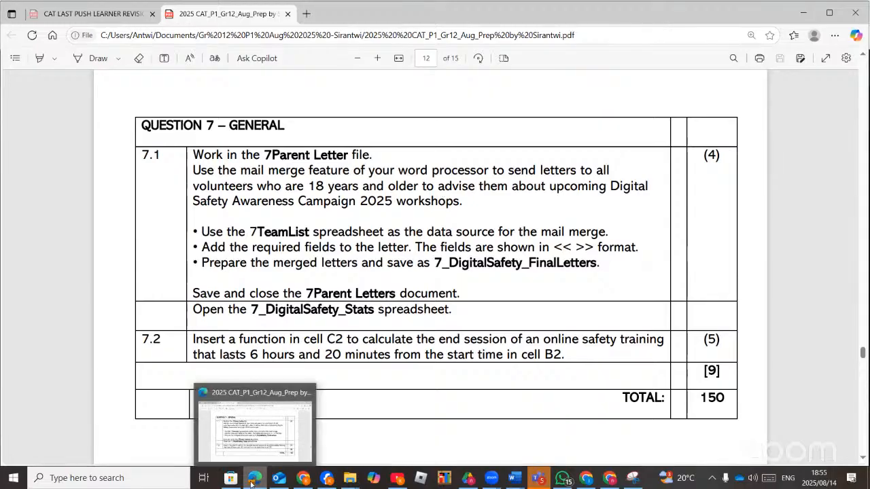
left_click(328, 477)
left_click(333, 476)
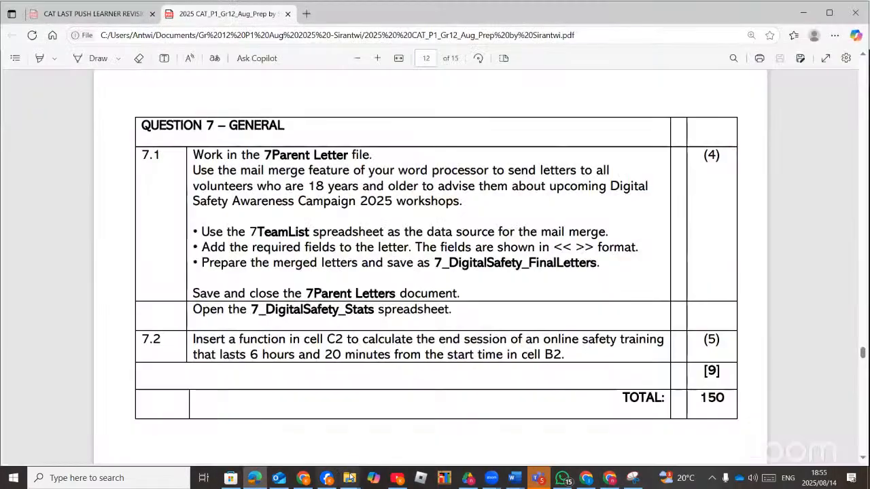
Open 7ParentLetter in Word from the 'data files by Sirantwi' folder.
mouse_move(348, 478)
left_click(379, 429)
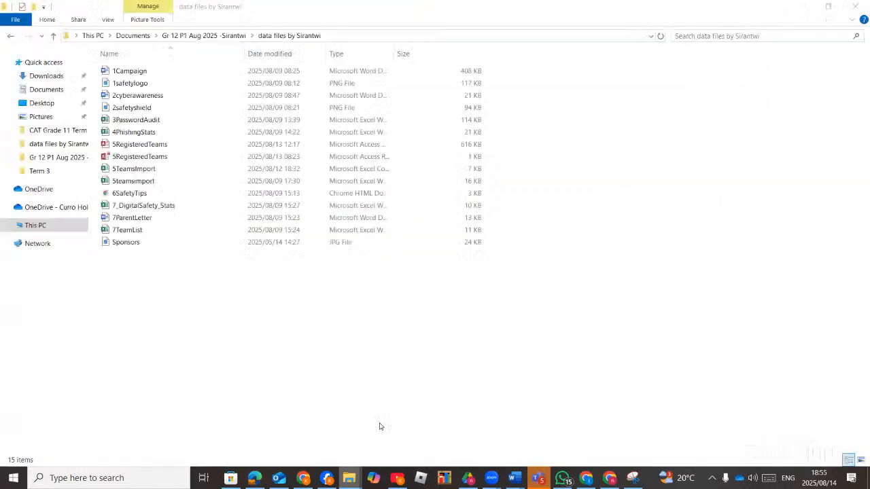
left_click(138, 219)
double_click(138, 219)
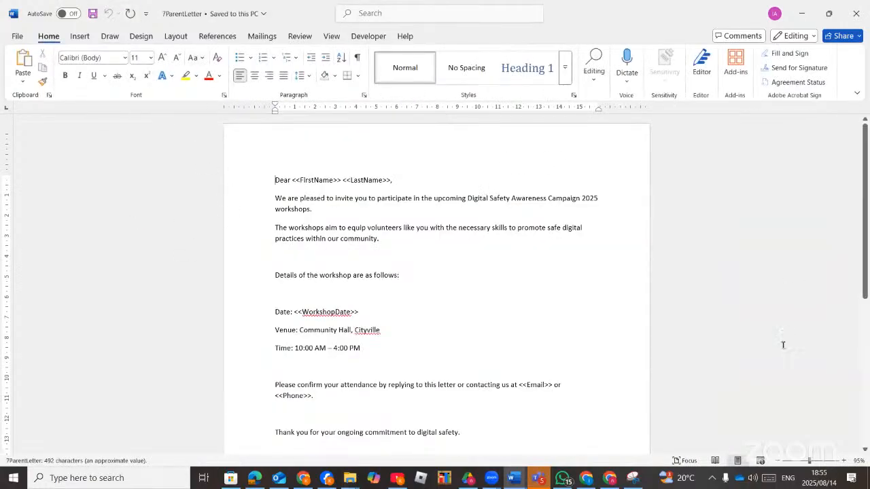
Zoom in on 7ParentLetter, start a Letters mail merge, and show the Select Recipients choices.
left_click(815, 462)
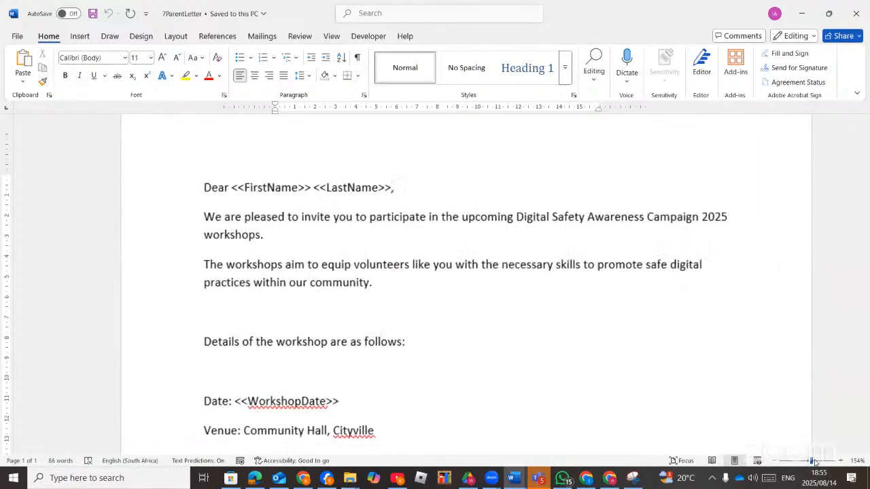
left_click(264, 37)
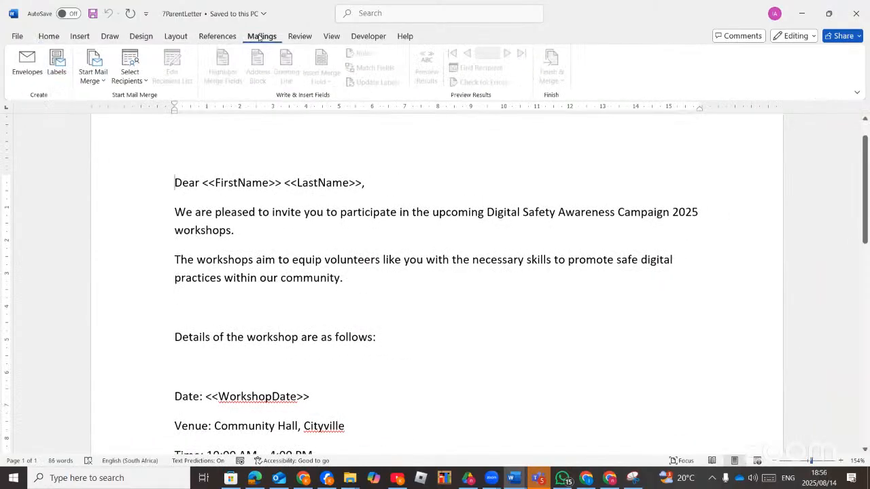
left_click(98, 80)
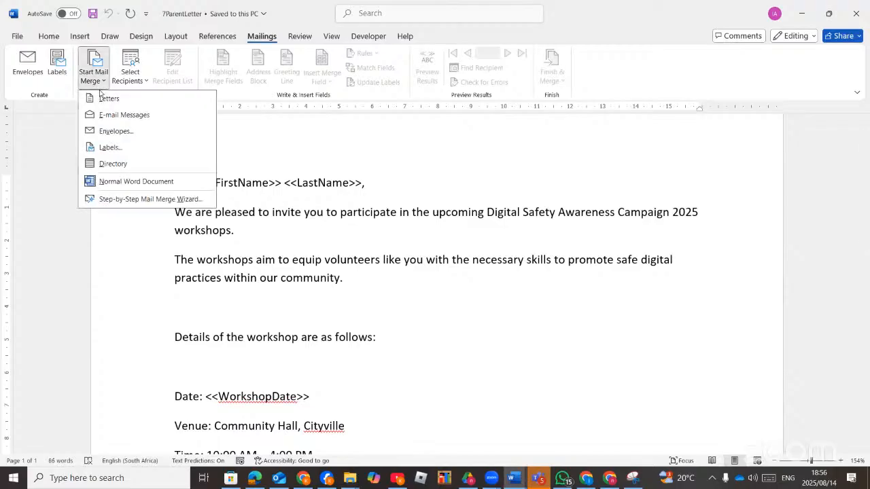
left_click(107, 100)
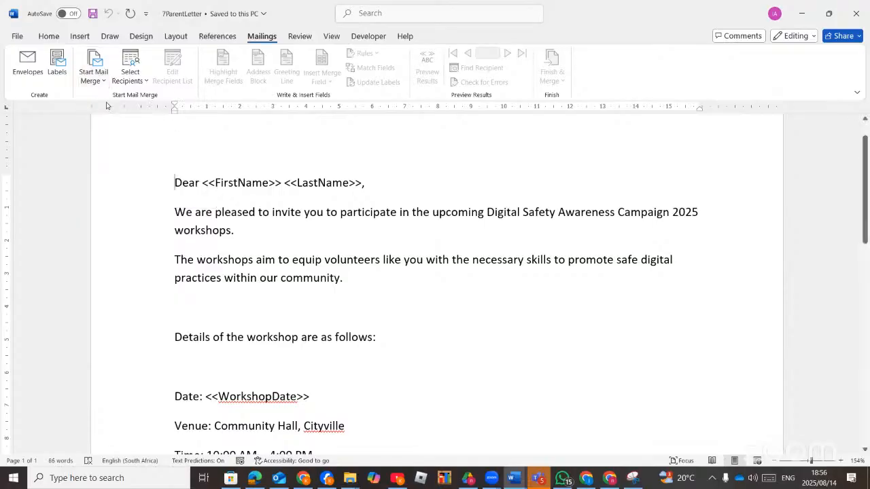
left_click(255, 479)
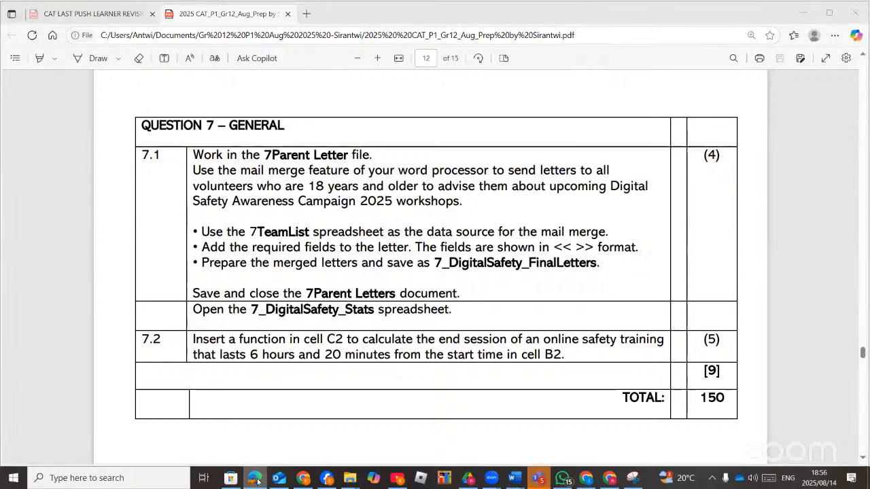
left_click(256, 479)
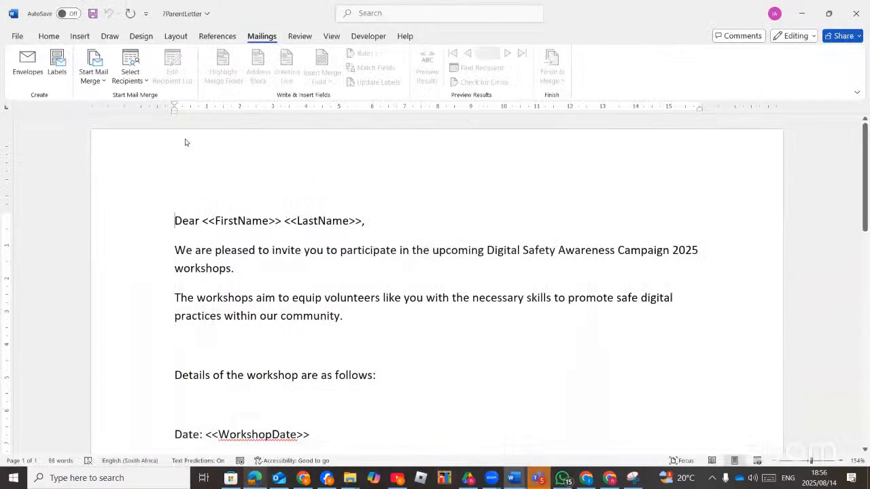
left_click(144, 82)
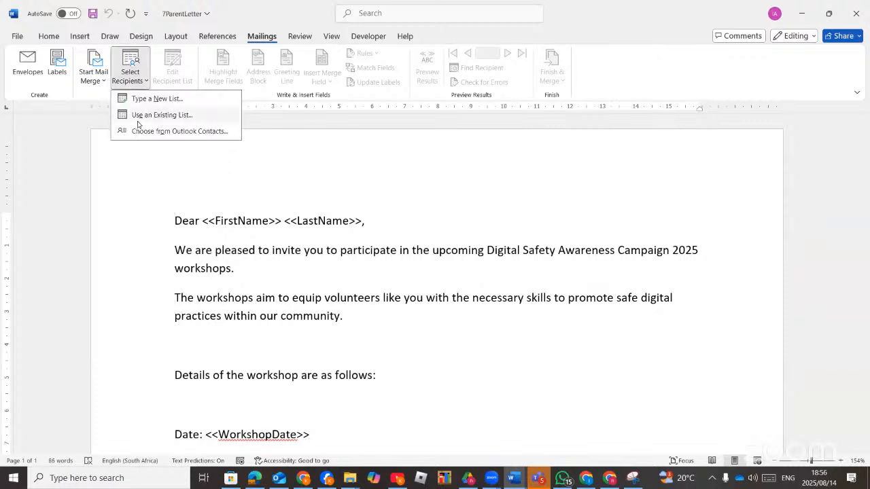
Use Sheet1 of the 7TeamList workbook in 'data files by Sirantwi' as the existing recipient list.
left_click(145, 114)
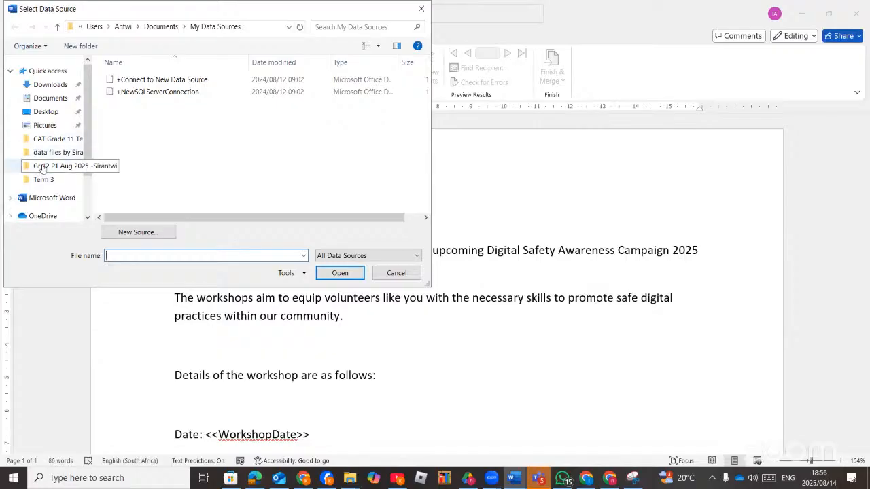
left_click(54, 152)
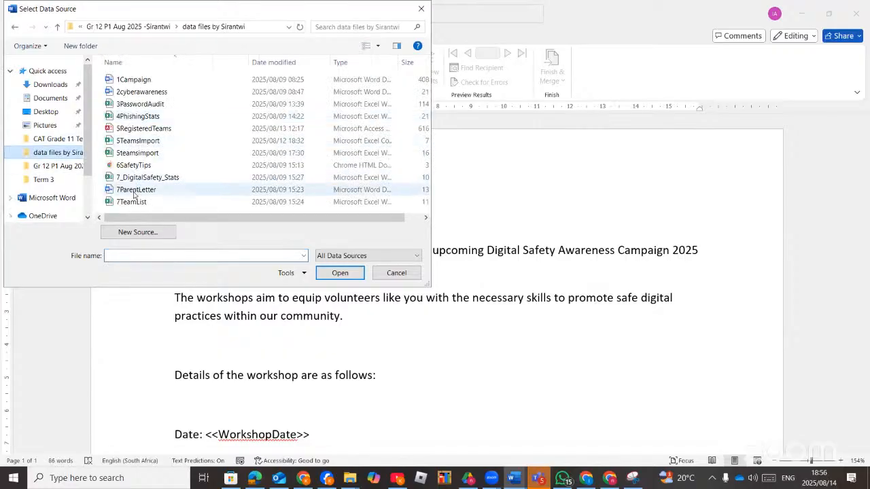
double_click(123, 202)
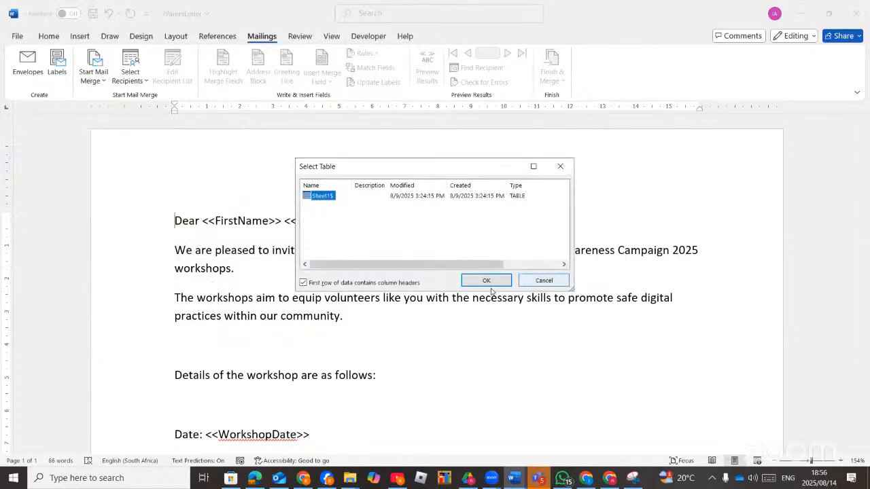
left_click(484, 279)
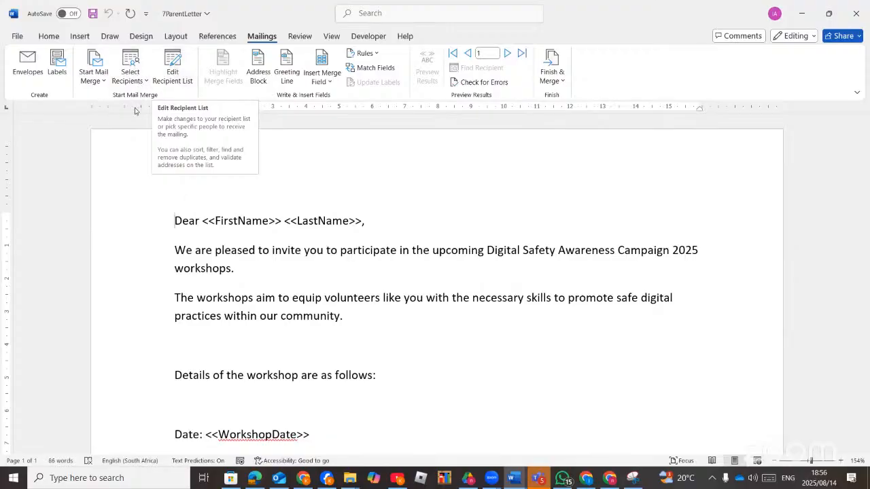
Open the Mail Merge Recipients list for 7TeamList, rechecking the exam question.
left_click(182, 82)
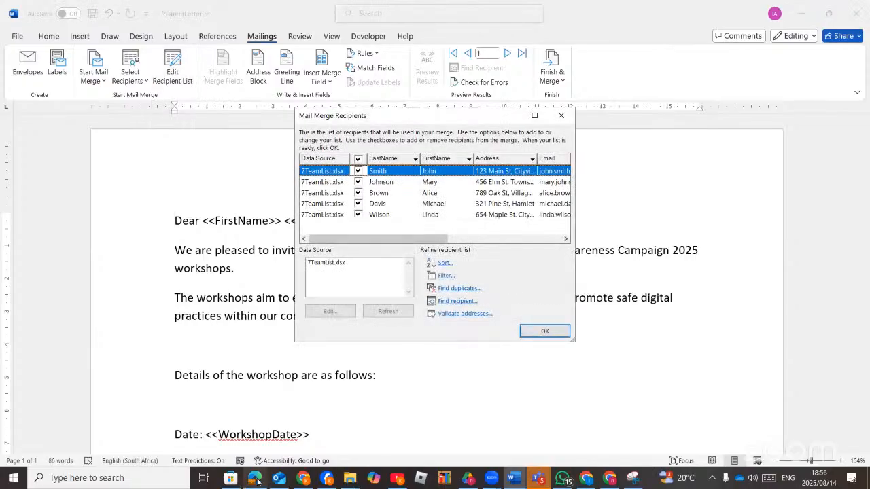
left_click(255, 478)
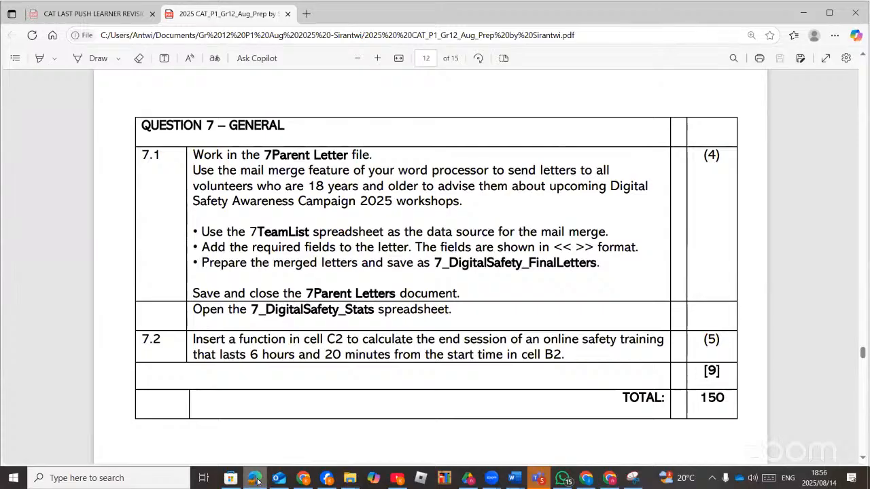
left_click(257, 481)
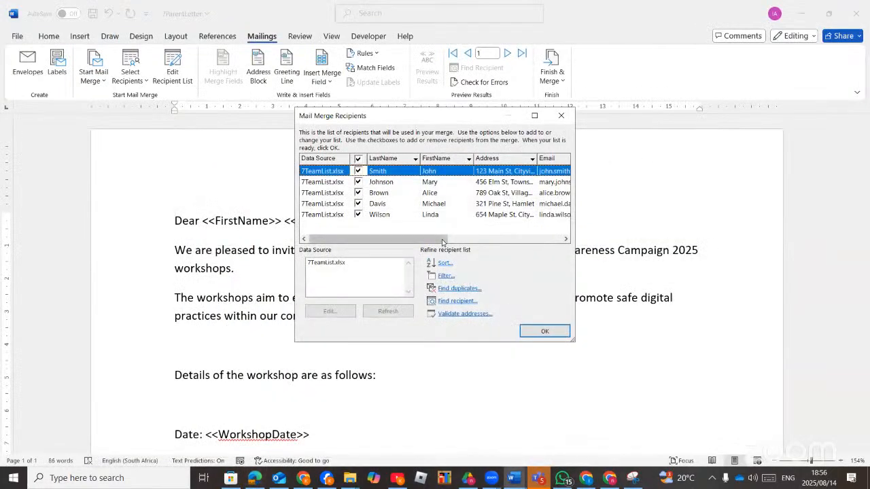
Scroll the recipient list right to reveal the VolunteerID, Age and WorkshopDate columns, then open Filter.
left_click(567, 240)
left_click(567, 240)
left_click(567, 240)
left_click(566, 240)
left_click(567, 241)
left_click(567, 240)
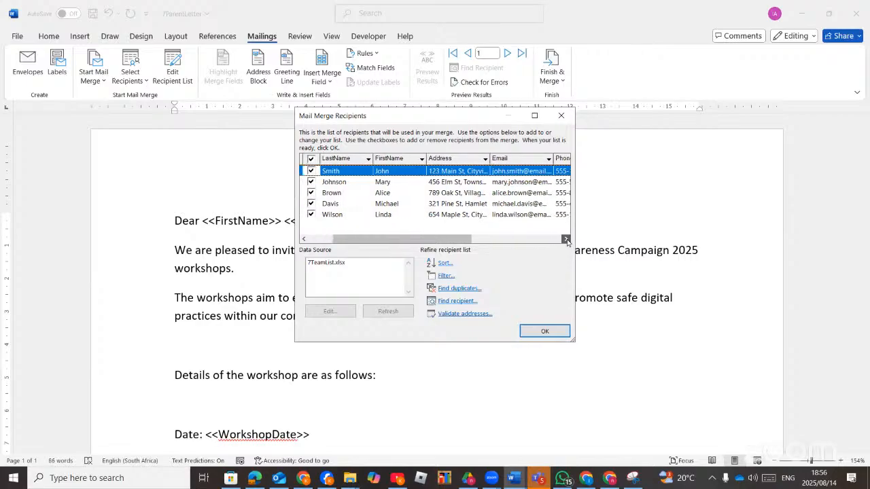
left_click(566, 240)
left_click(566, 241)
left_click(567, 241)
left_click(567, 240)
left_click(566, 240)
left_click(567, 240)
left_click(567, 241)
left_click(567, 241)
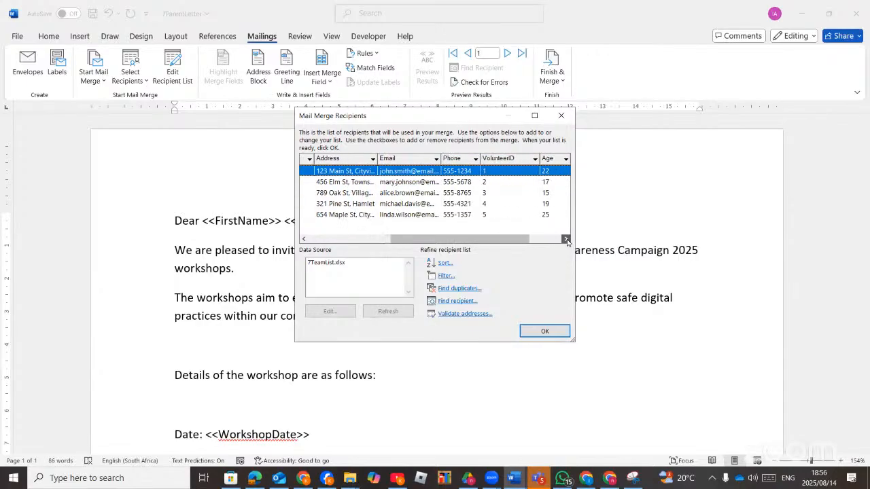
left_click(567, 240)
left_click(567, 240)
left_click(566, 240)
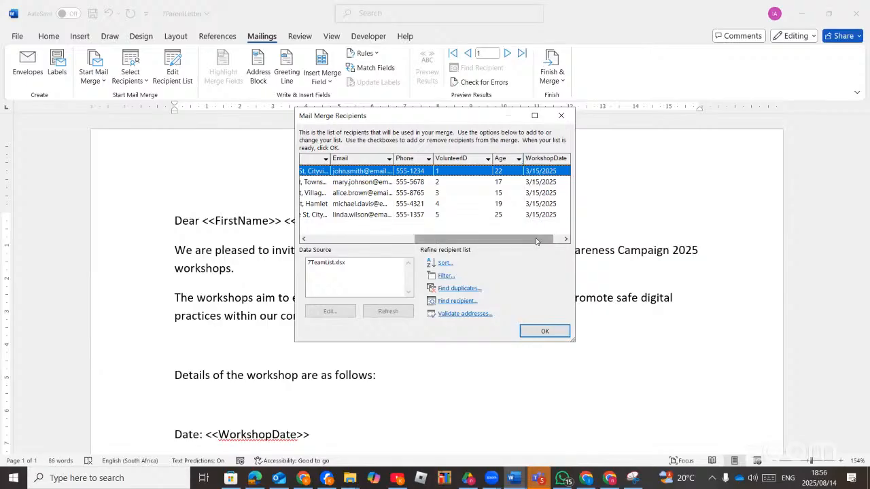
left_click_drag(532, 241, 541, 244)
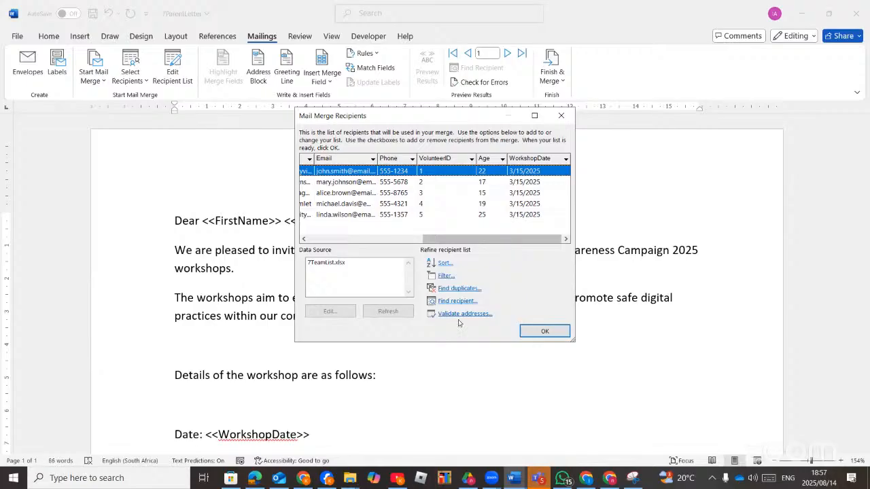
left_click(443, 276)
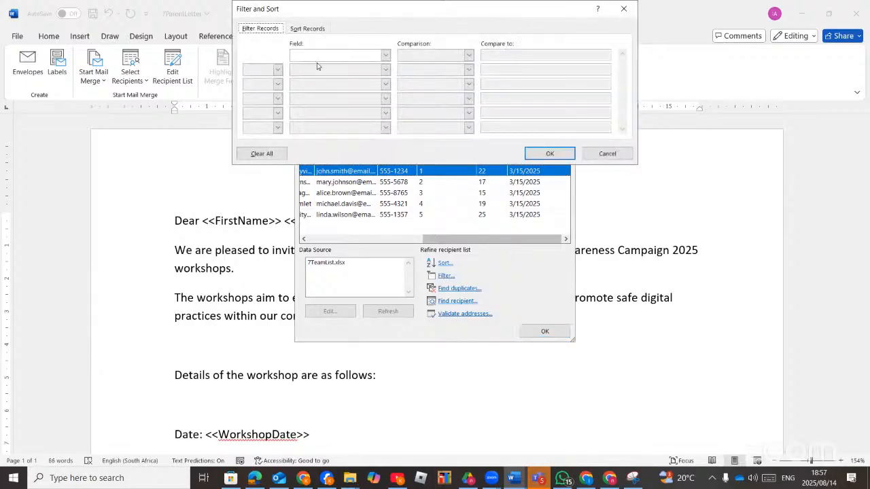
Filter the recipients to Age greater than or equal to 18 and accept the three remaining volunteers.
left_click(385, 55)
left_click(326, 95)
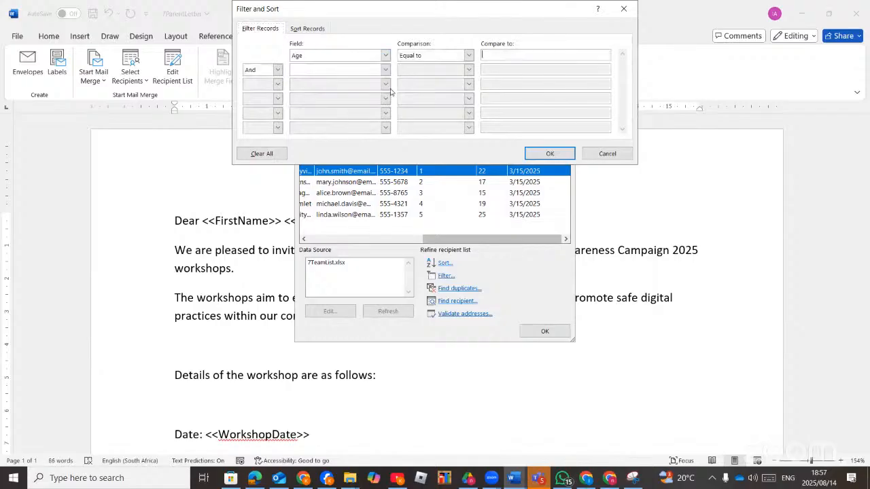
left_click(468, 56)
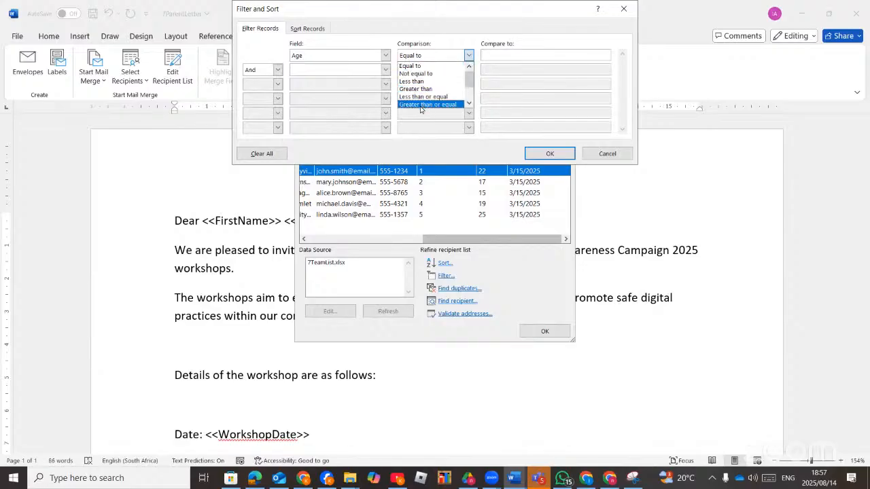
left_click(445, 104)
left_click(497, 55)
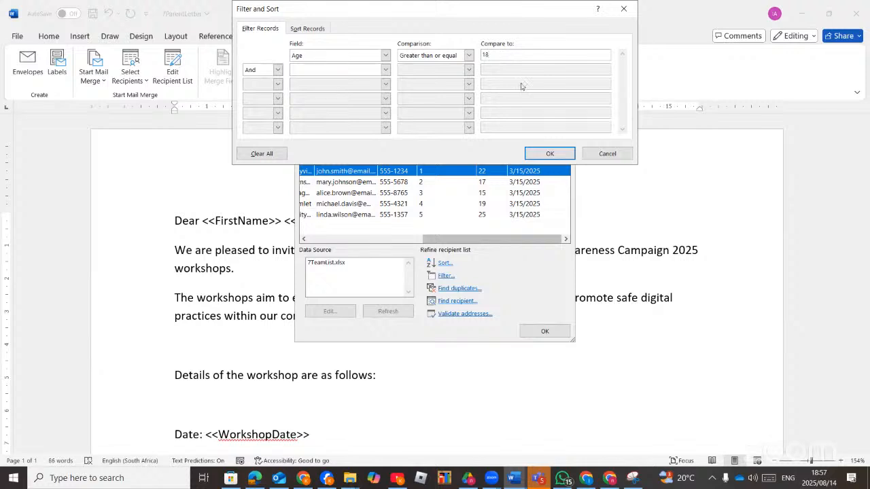
left_click(277, 70)
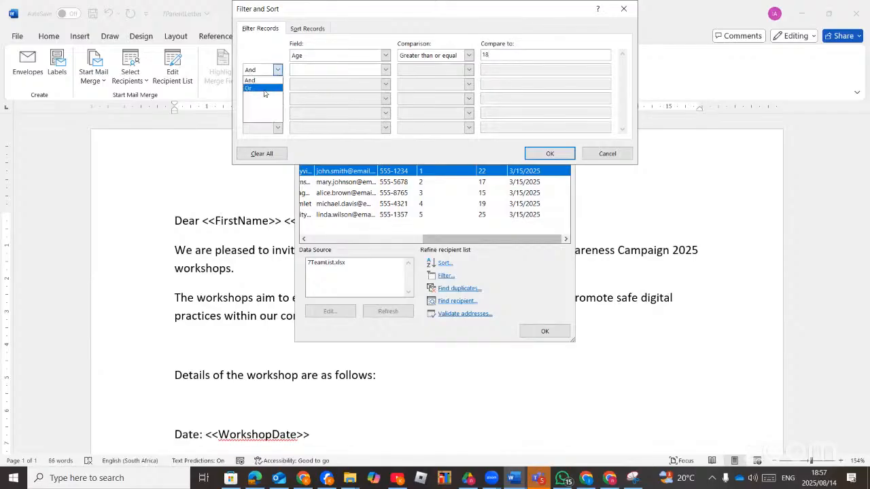
left_click(264, 89)
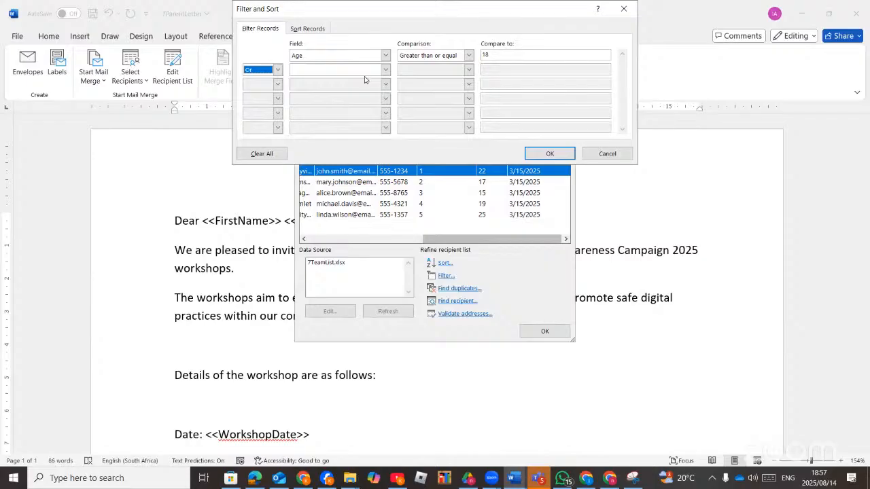
left_click(276, 73)
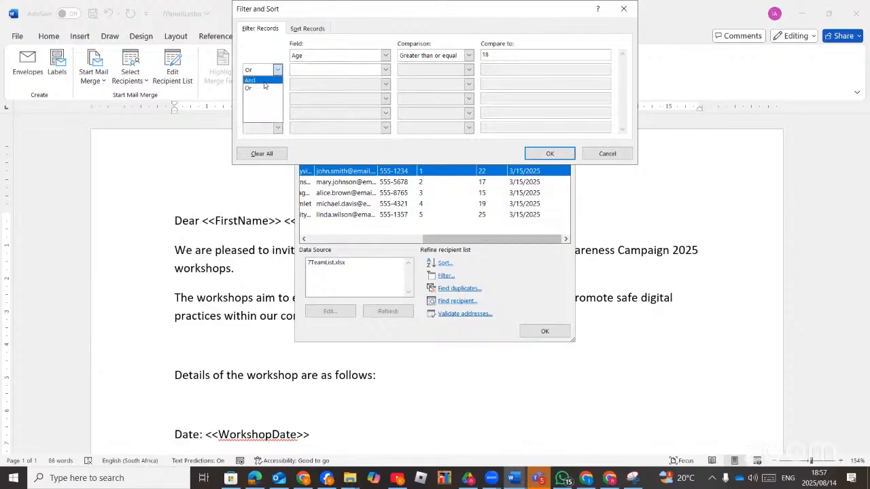
left_click(266, 81)
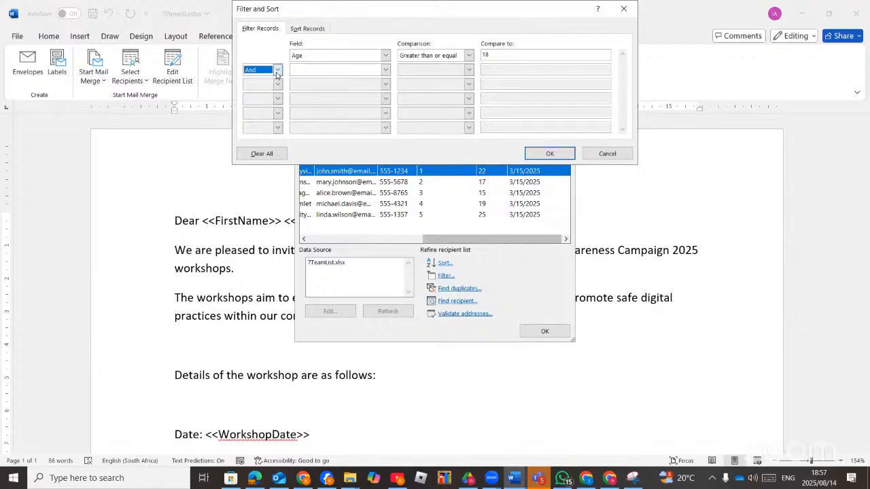
left_click(532, 154)
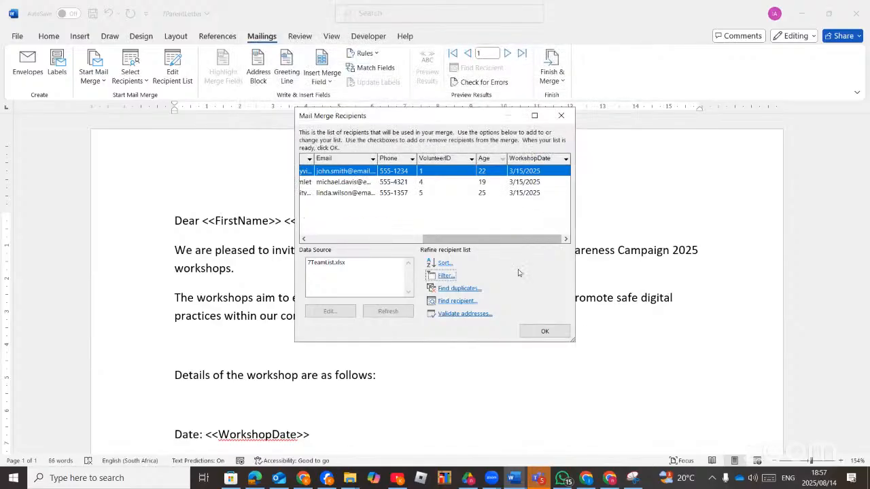
left_click(545, 332)
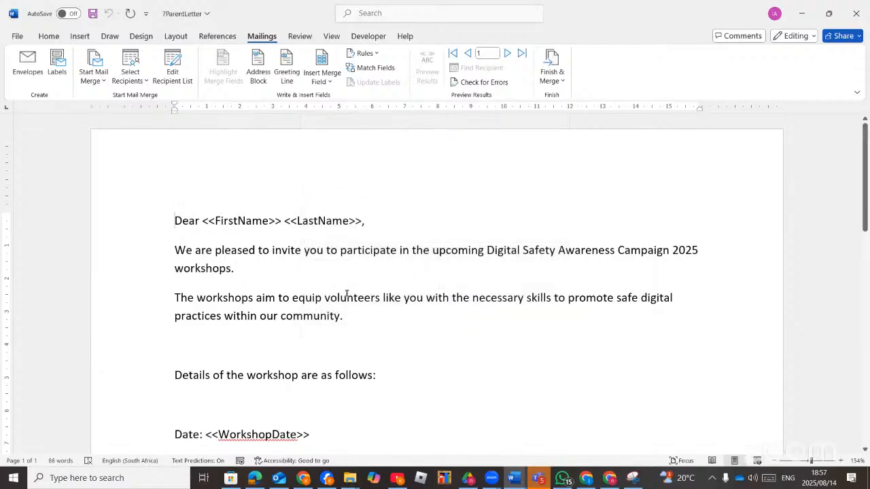
left_click(256, 479)
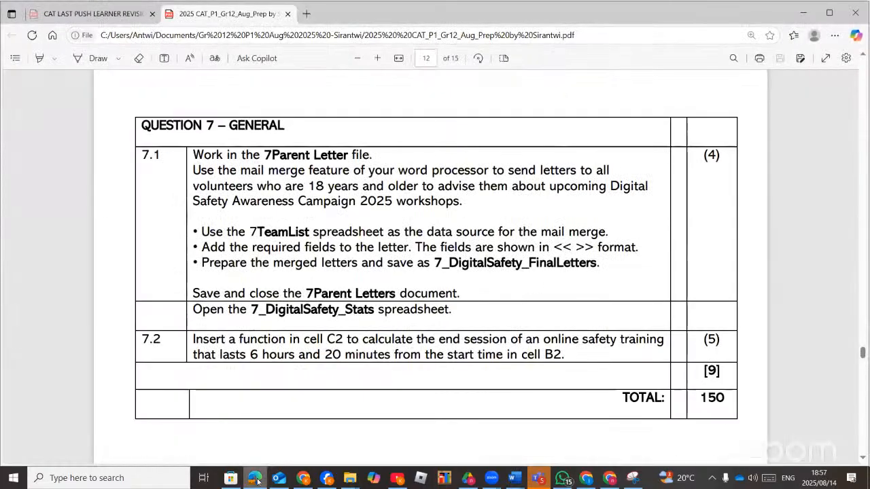
left_click(256, 479)
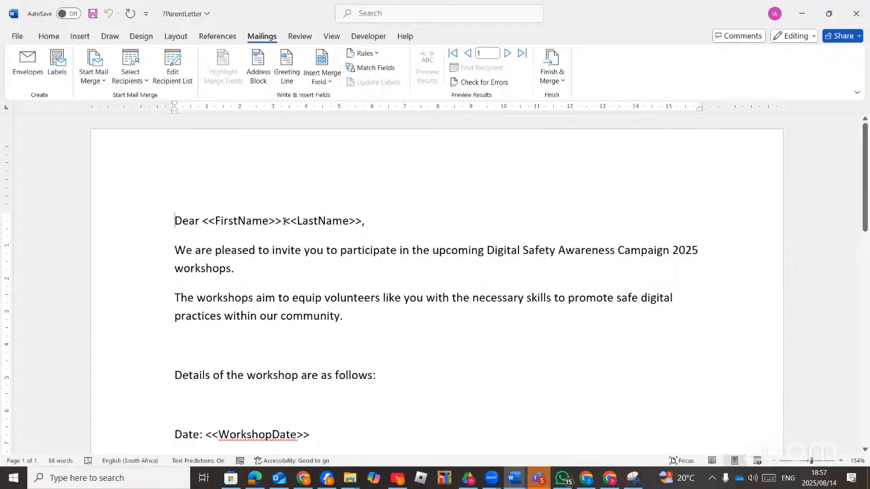
left_click_drag(279, 223, 201, 221)
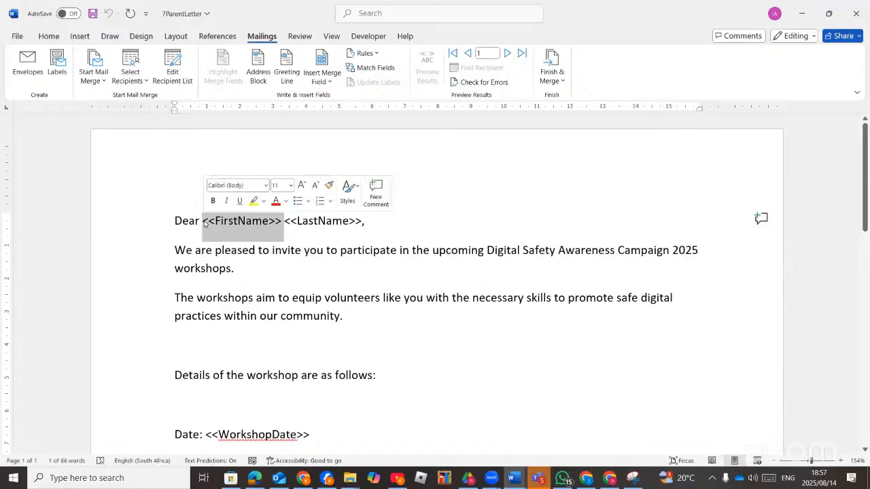
left_click(331, 81)
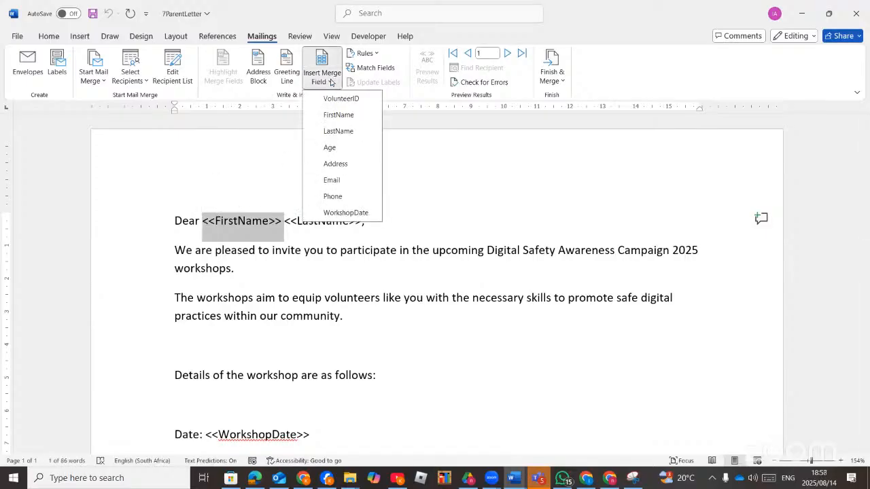
left_click(339, 115)
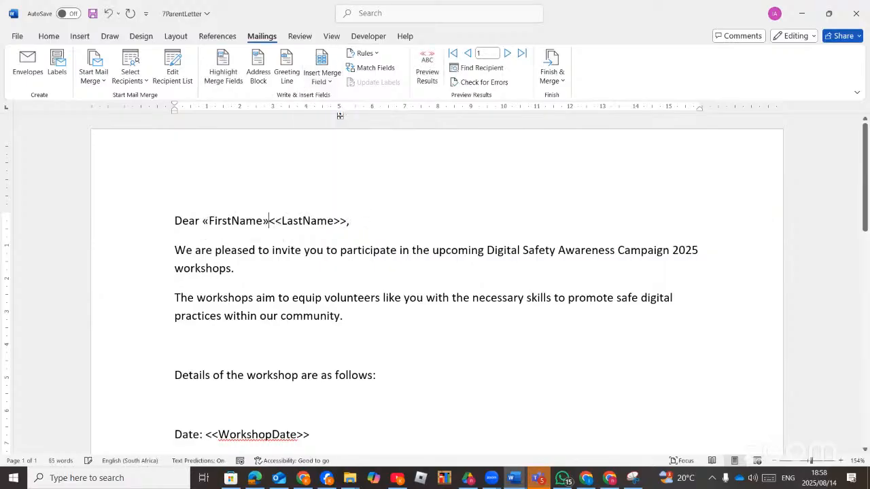
left_click(270, 221)
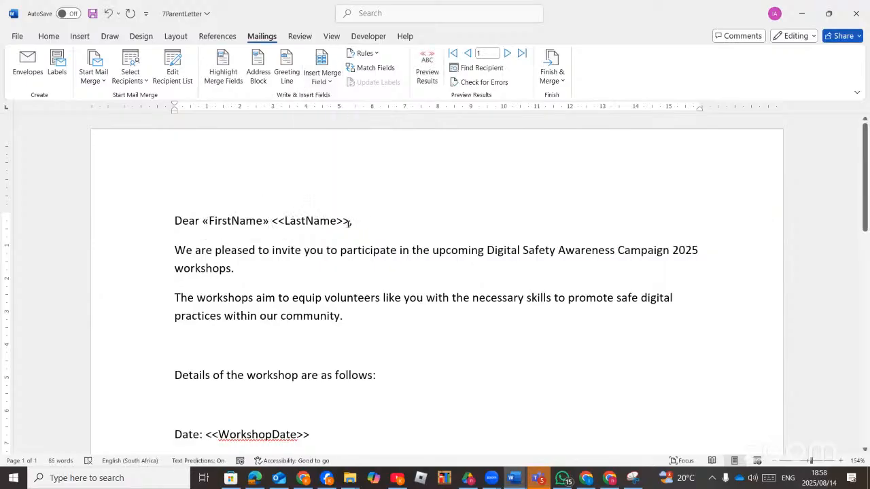
left_click_drag(350, 222, 272, 221)
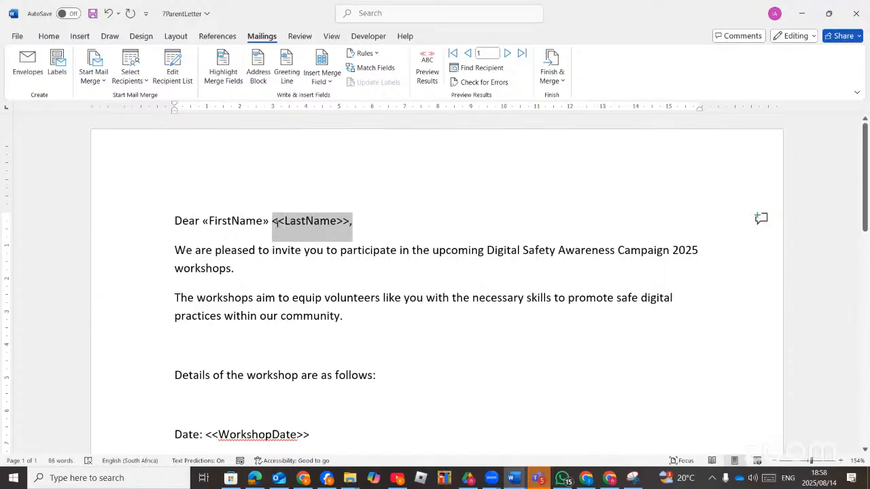
left_click(329, 82)
left_click(339, 131)
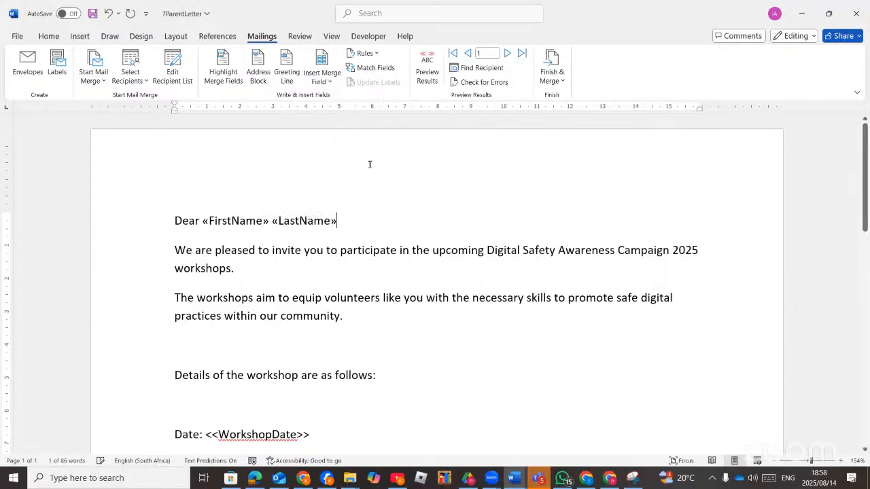
scroll(363, 259, "down", 2)
scroll(361, 255, "down", 2)
scroll(365, 211, "up", 2)
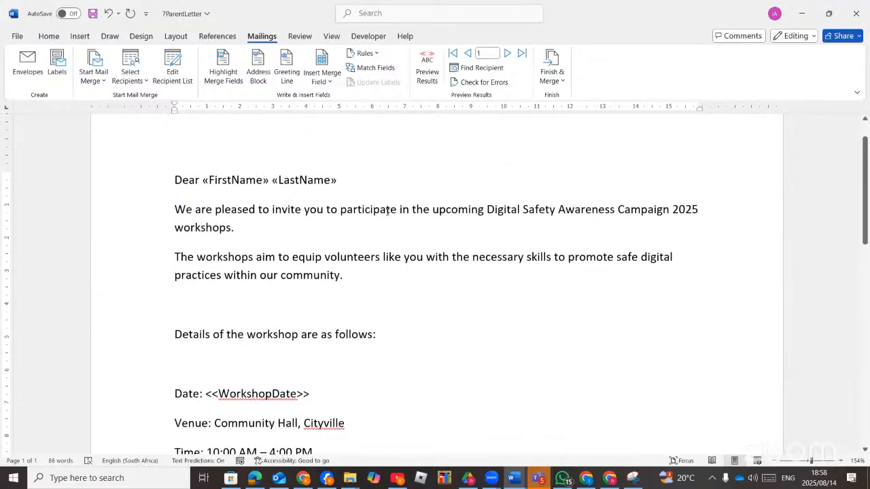
scroll(302, 312, "down", 3)
left_click_drag(311, 272, 206, 272)
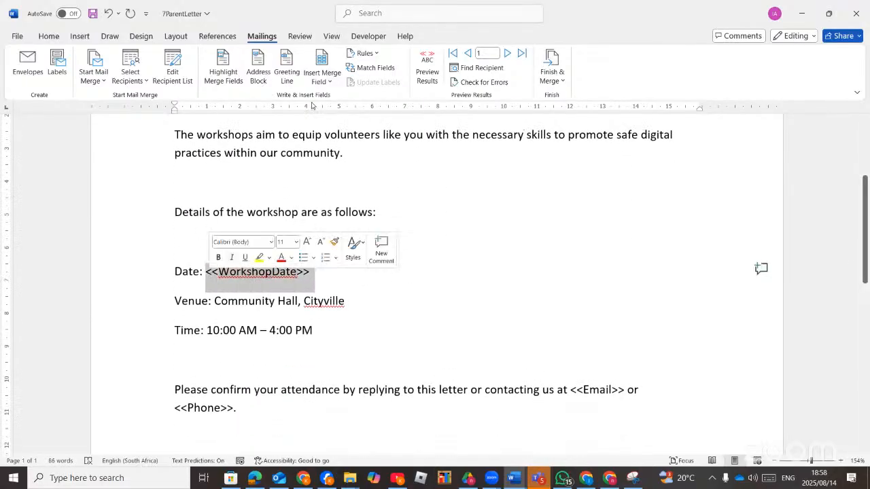
left_click(330, 79)
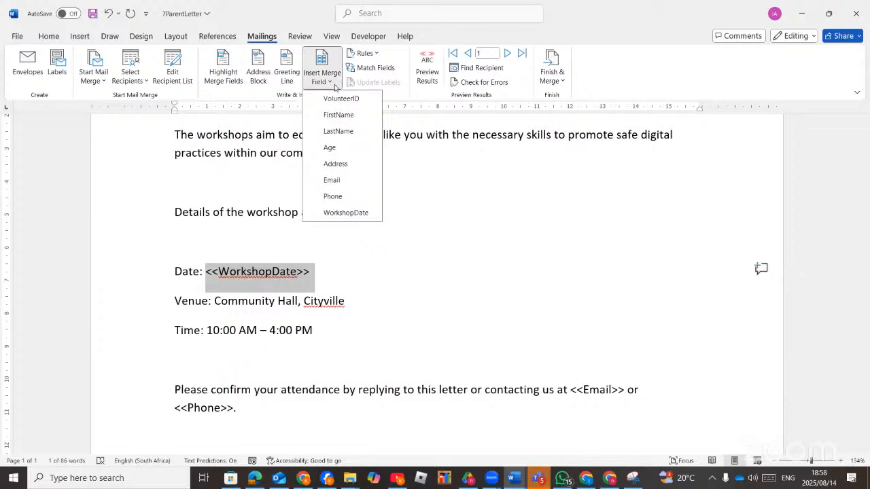
left_click(348, 213)
scroll(373, 316, "down", 3)
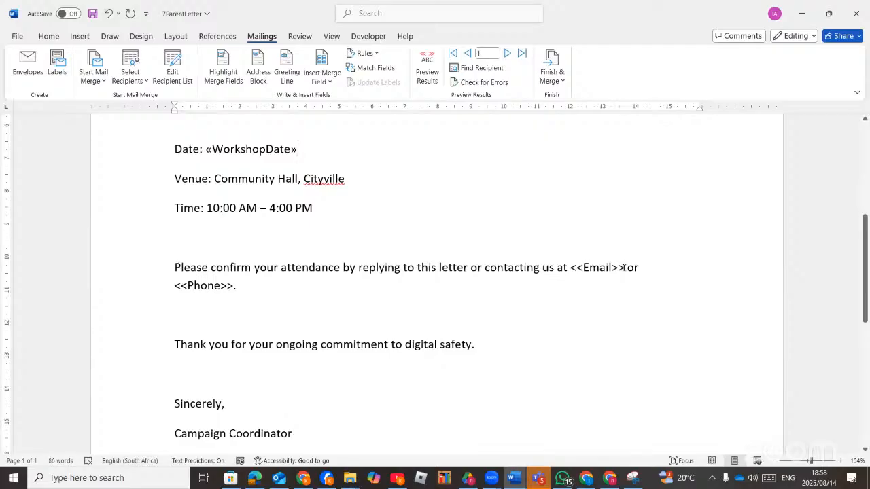
left_click_drag(623, 267, 571, 267)
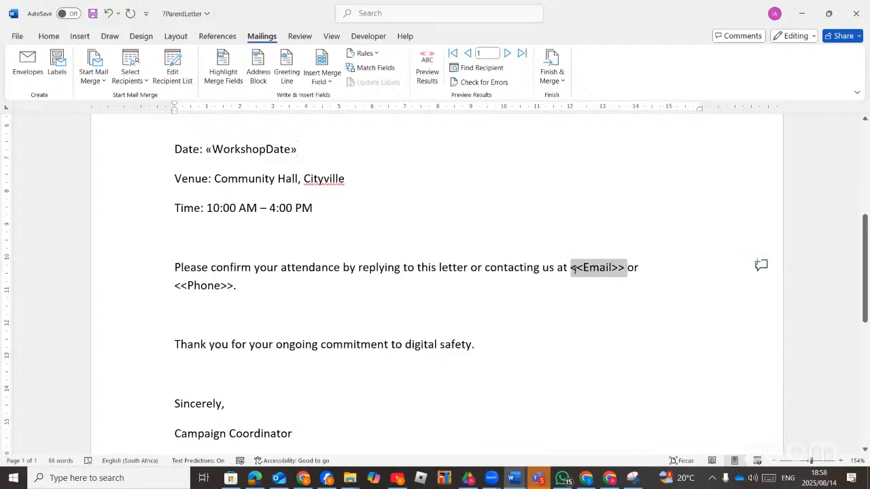
left_click(328, 79)
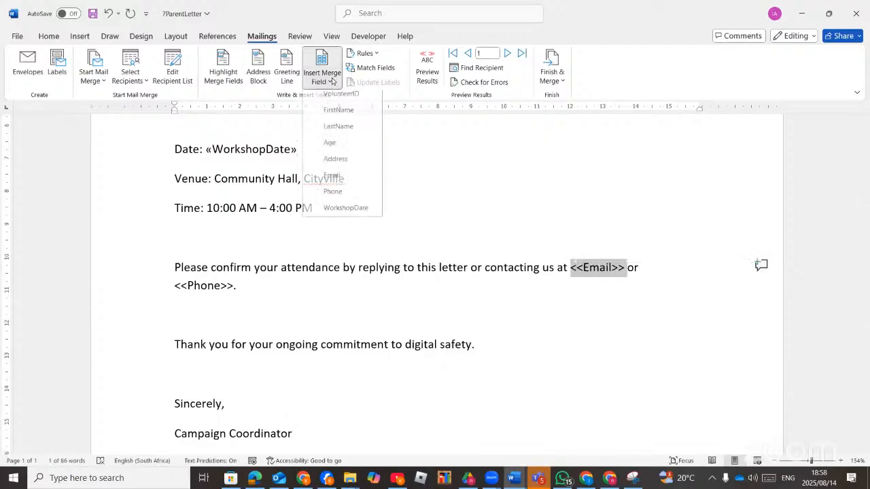
left_click(342, 179)
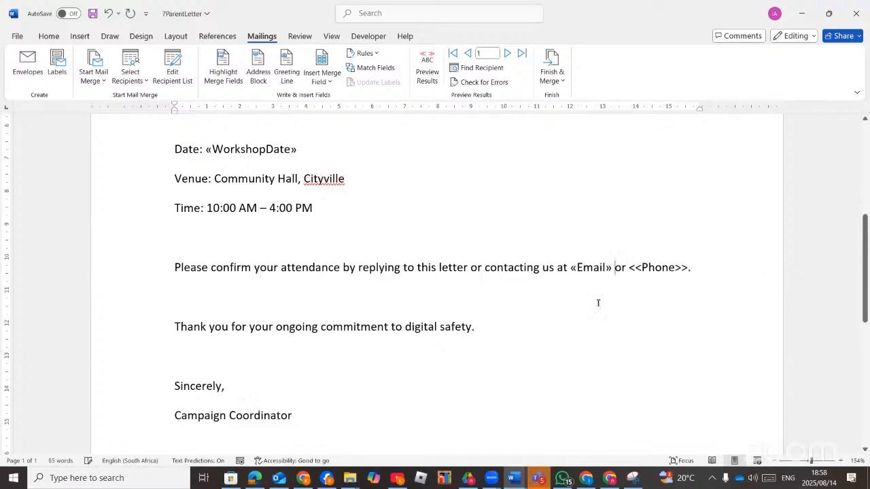
left_click_drag(690, 267, 629, 268)
left_click(330, 81)
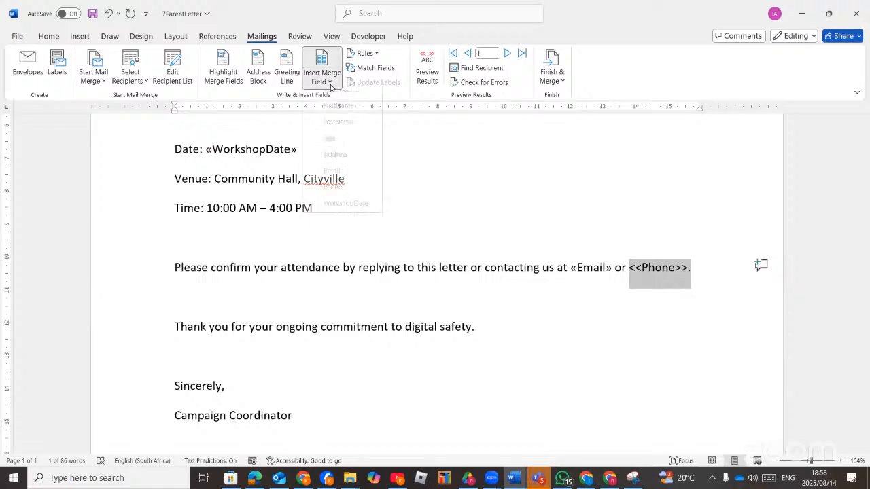
left_click(332, 195)
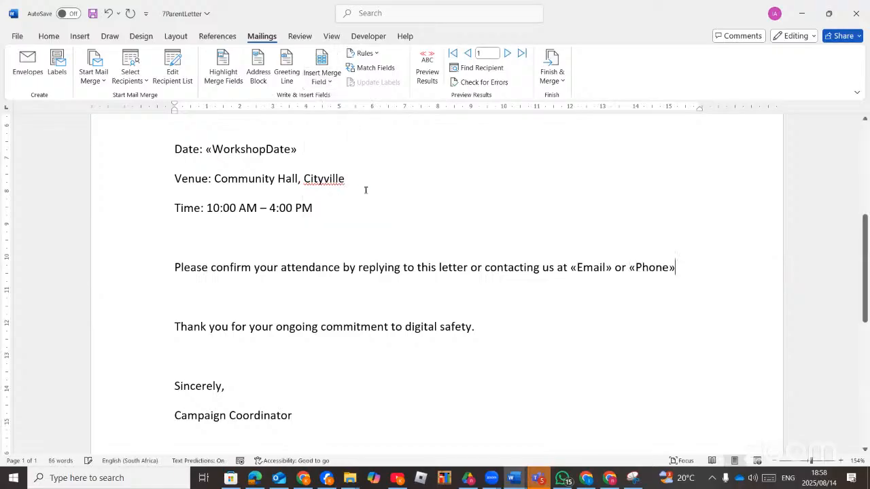
scroll(357, 292, "down", 8)
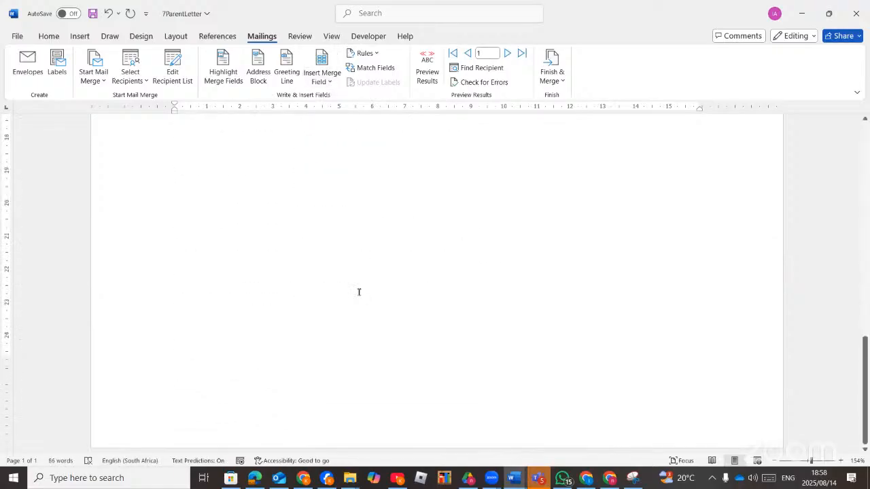
scroll(358, 291, "up", 8)
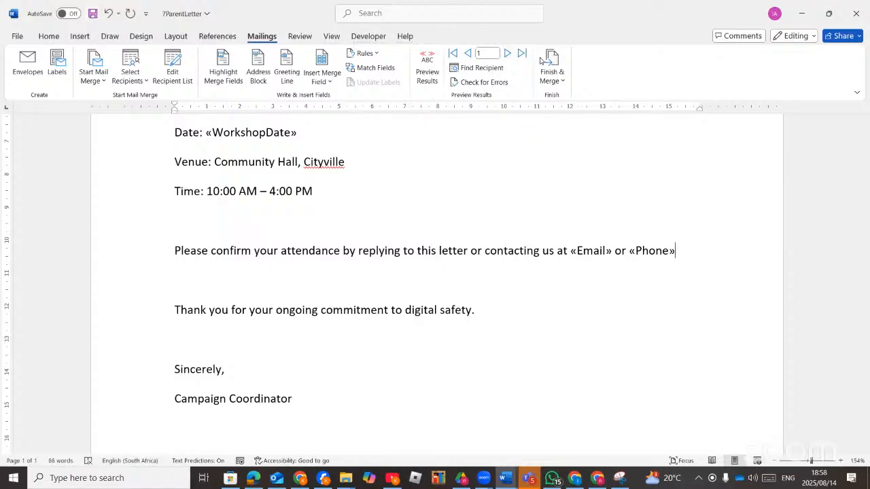
Finish the merge with Edit Individual Documents, merging all records into a new document.
left_click(551, 76)
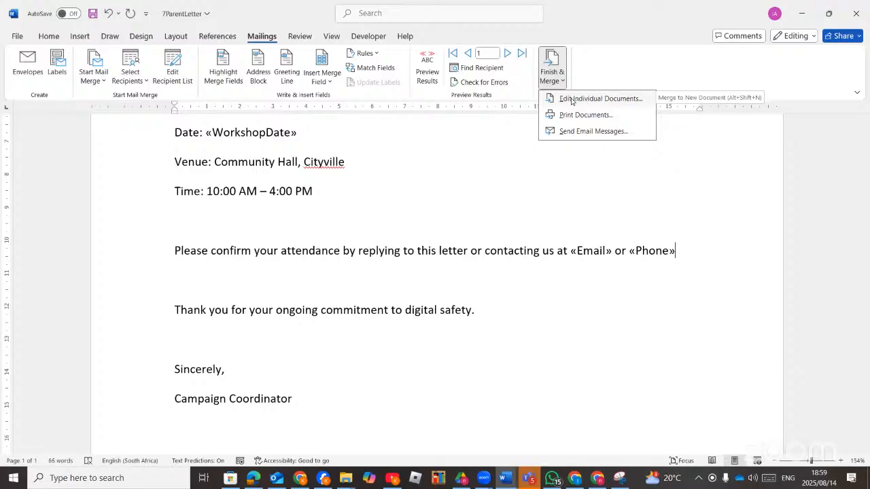
left_click(571, 101)
left_click(412, 261)
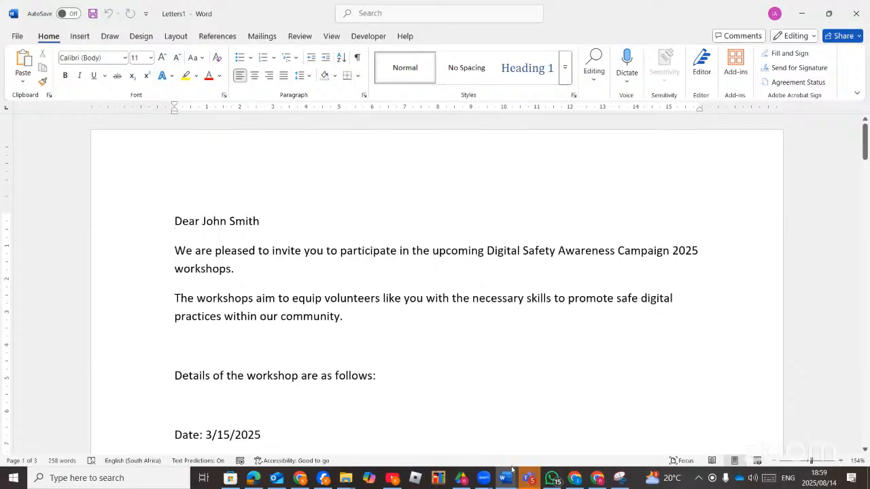
Switch between 7ParentLetter and the merged Letters1, scrolling through the three personalised letters.
mouse_move(512, 469)
left_click(536, 438)
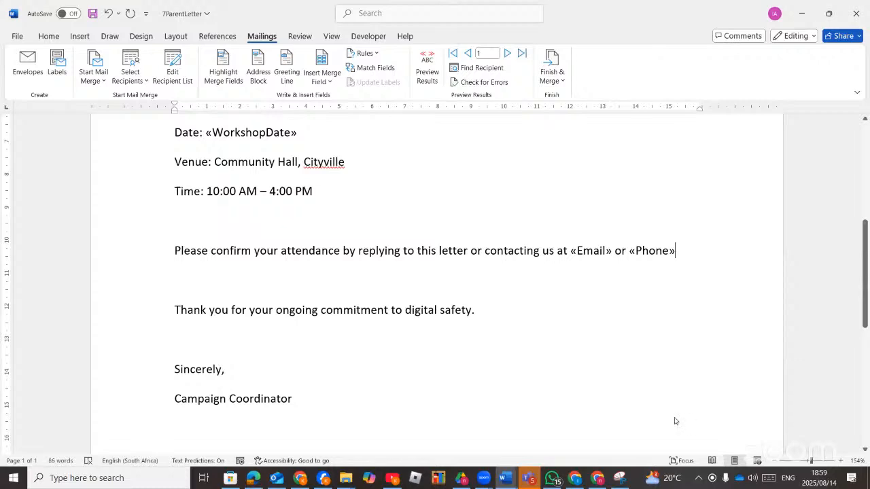
key("alt+Tab")
scroll(309, 290, "down", 15)
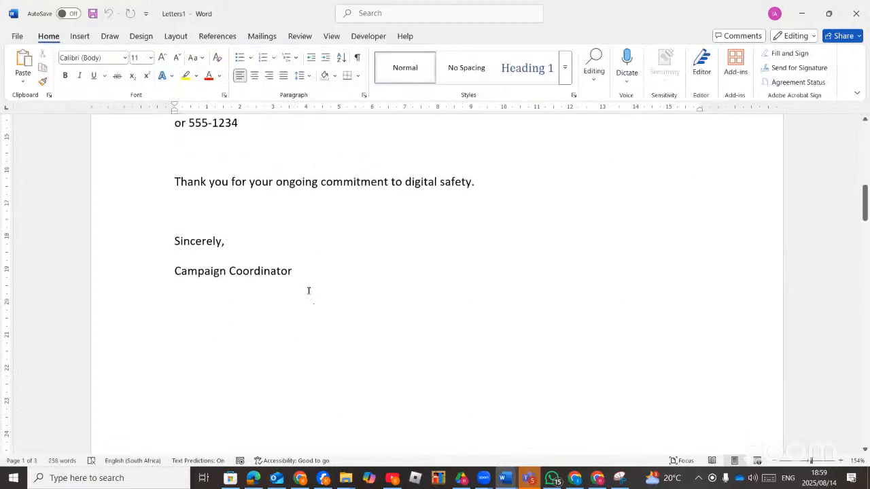
scroll(309, 291, "down", 20)
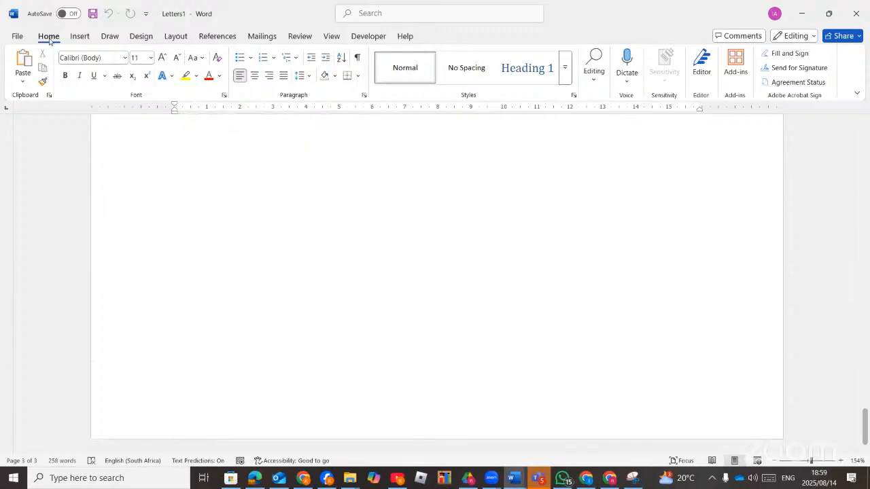
Save the merged letters as '7_digital safety final letters' in the Gr 12 P1 Aug 2025 folder.
left_click(18, 36)
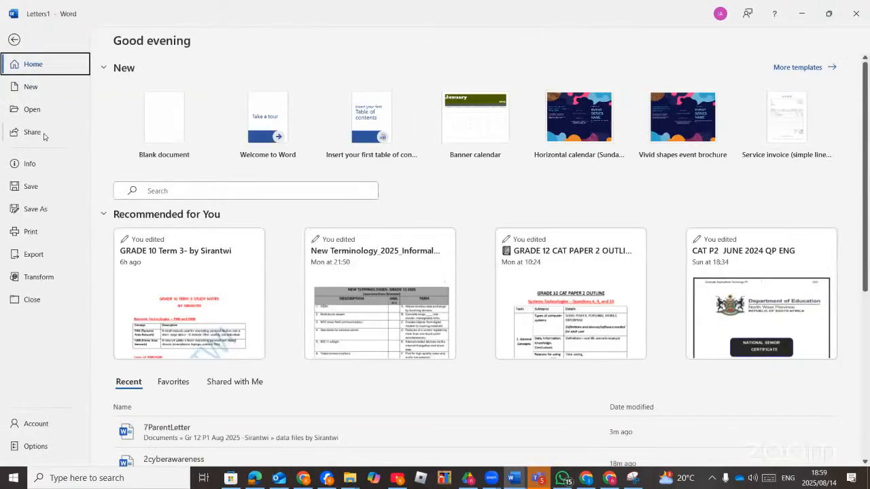
left_click(34, 208)
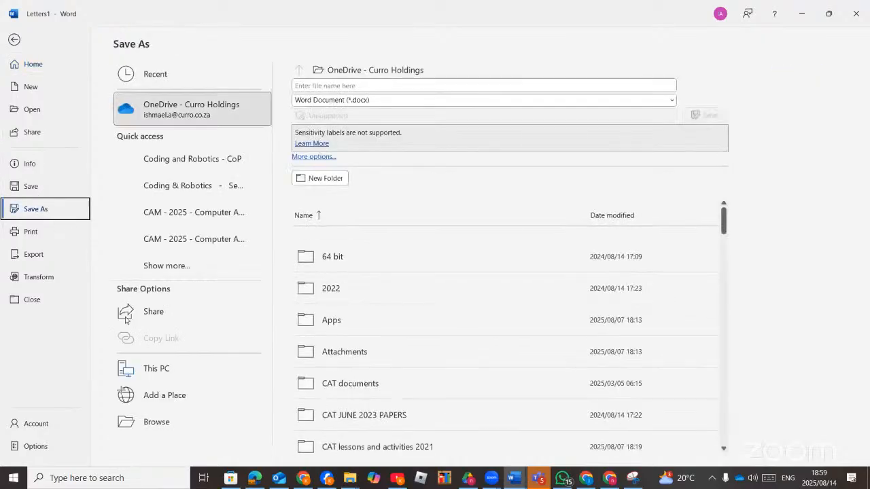
left_click(163, 428)
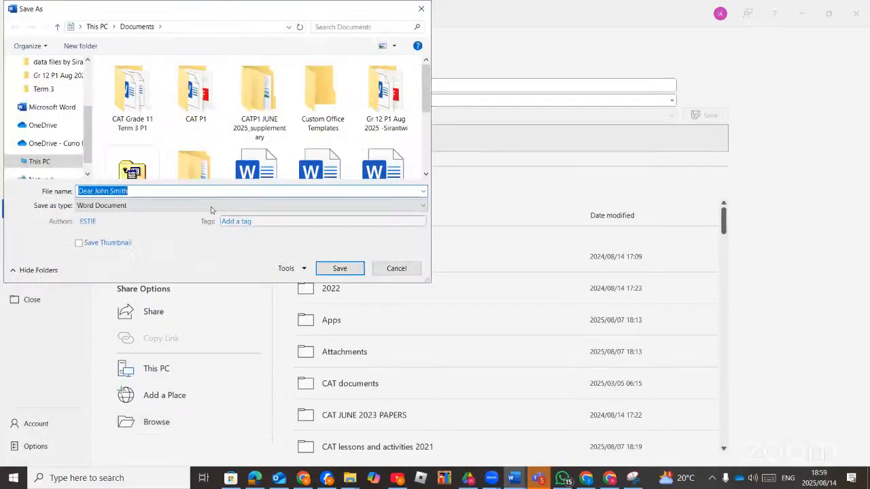
left_click(56, 75)
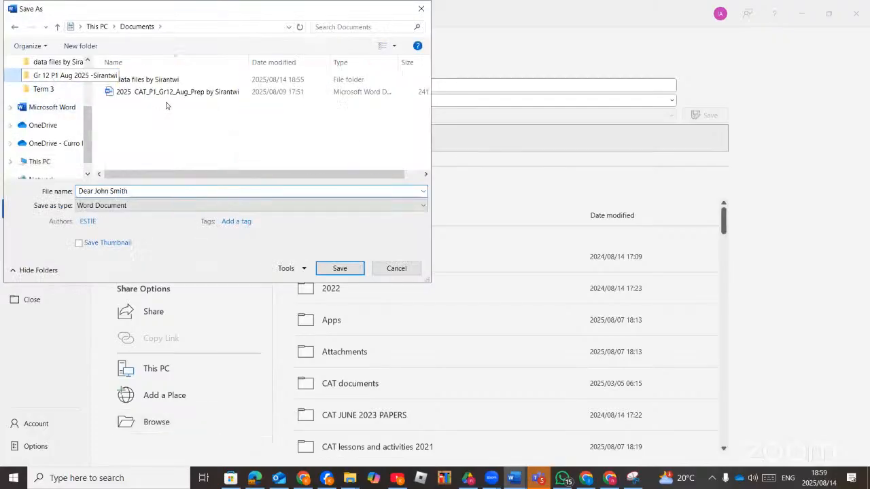
left_click(254, 476)
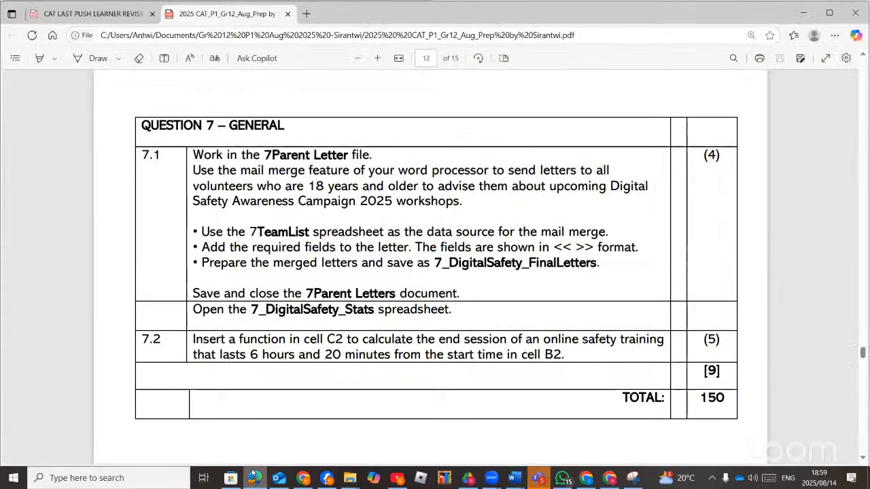
left_click(254, 475)
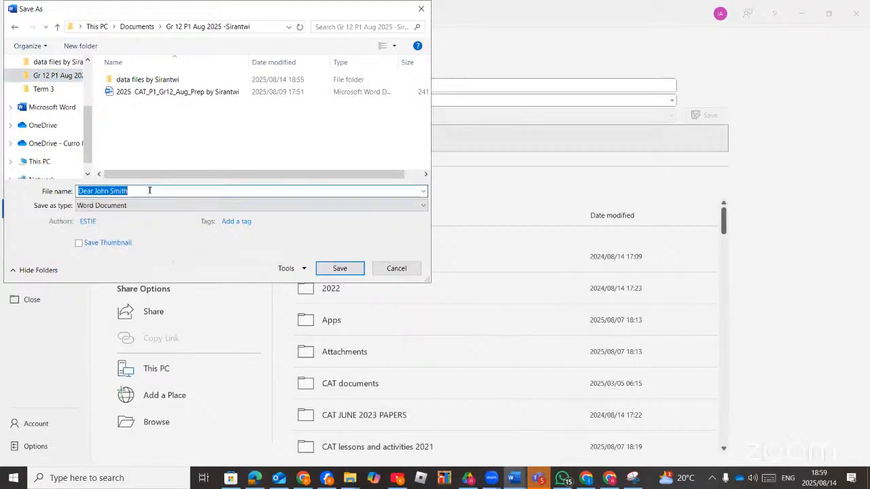
type("7")
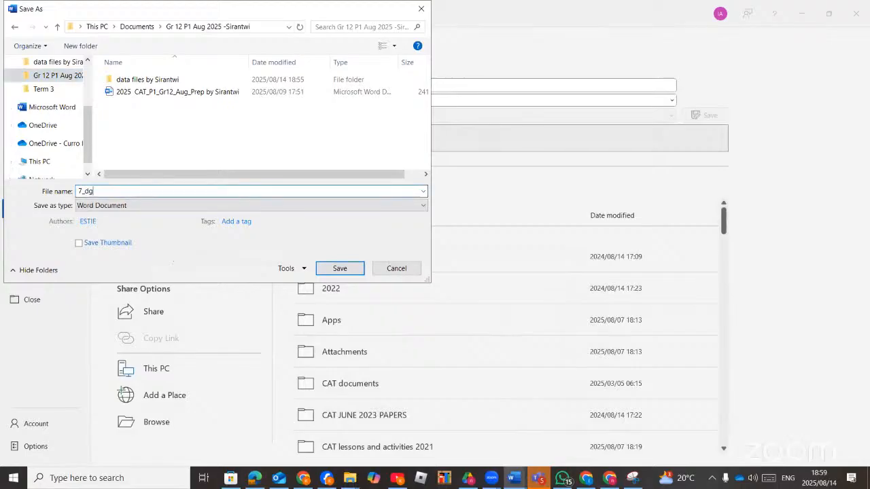
type("_digital safety final letters")
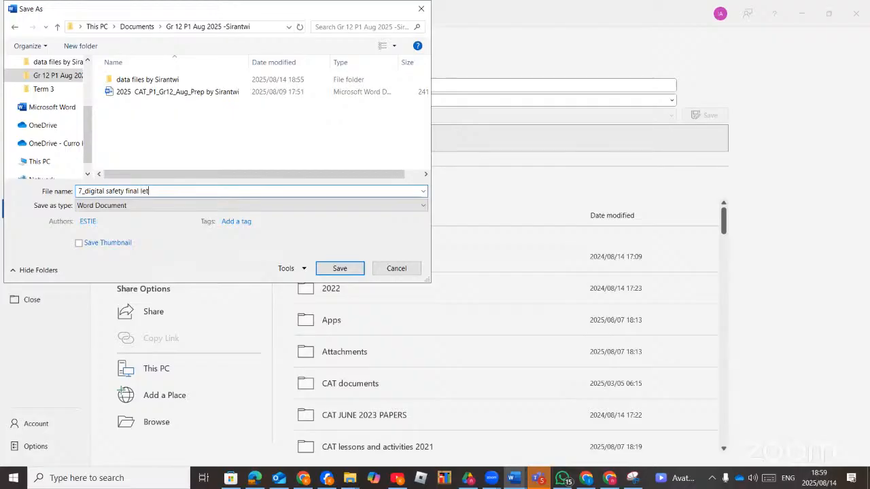
left_click(333, 267)
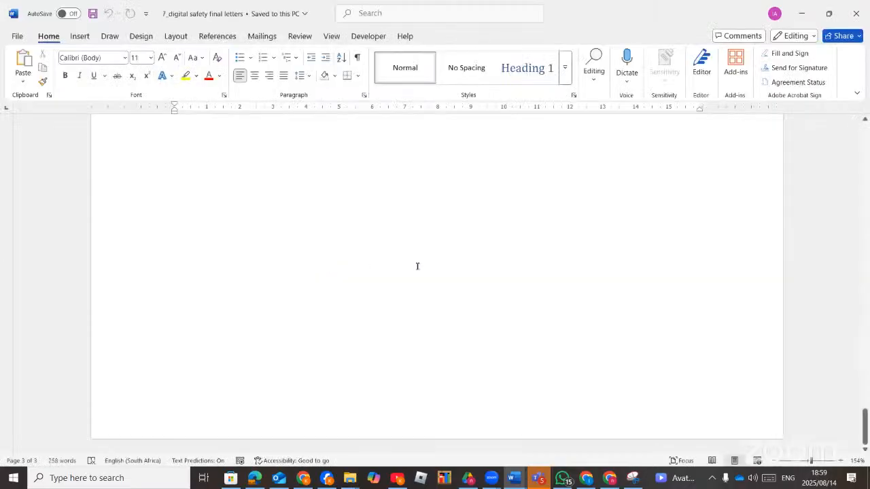
Scroll up through the saved letters and close their window.
scroll(418, 266, "up", 20)
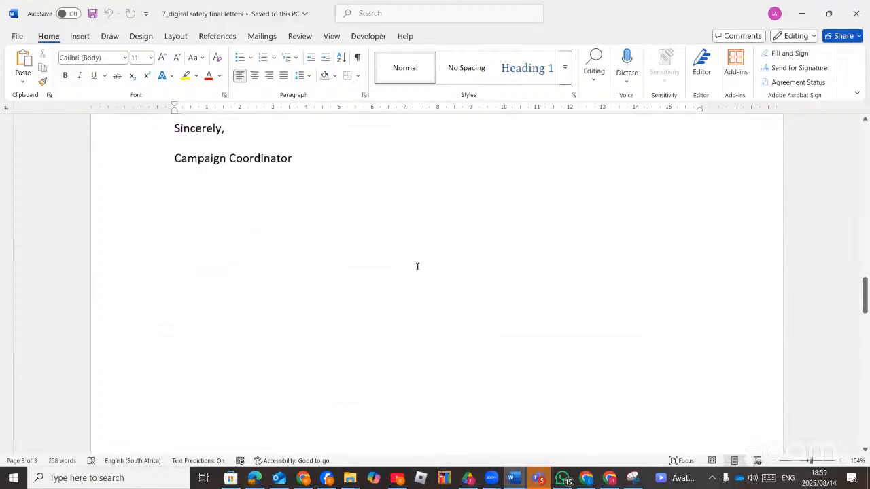
scroll(417, 266, "up", 2)
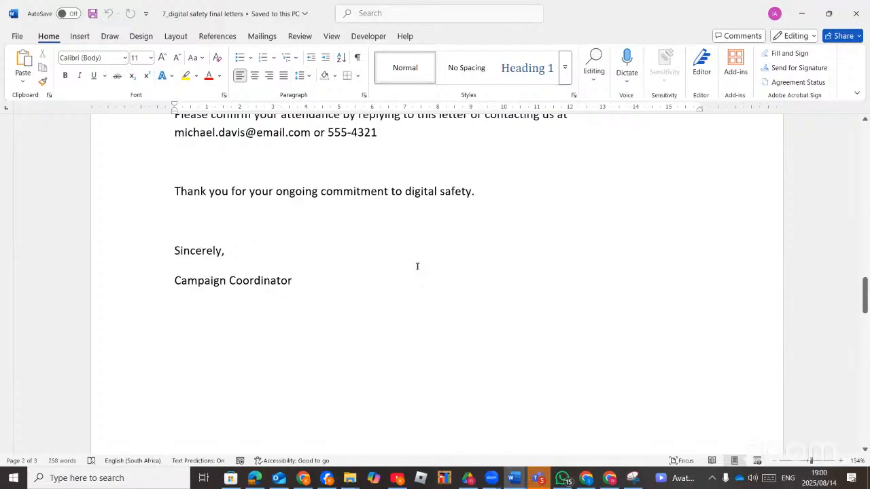
left_click(862, 14)
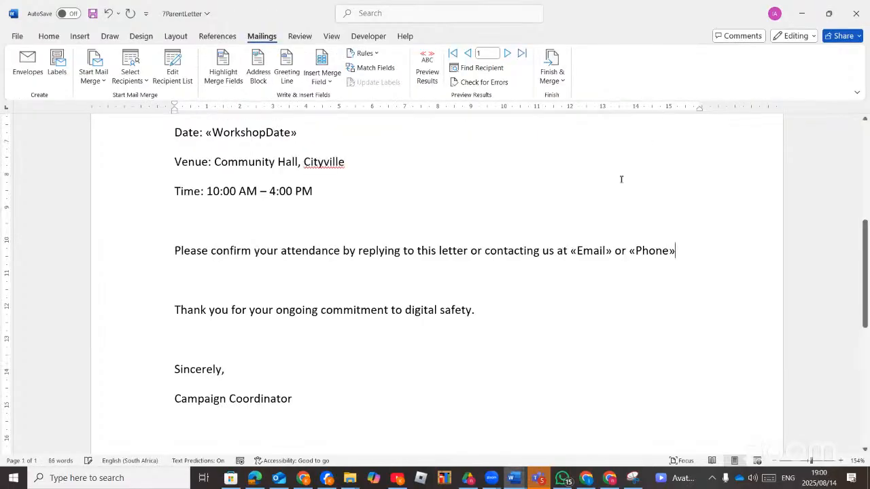
Create a new blank document and insert a table with 3 columns and 5 rows.
left_click(350, 477)
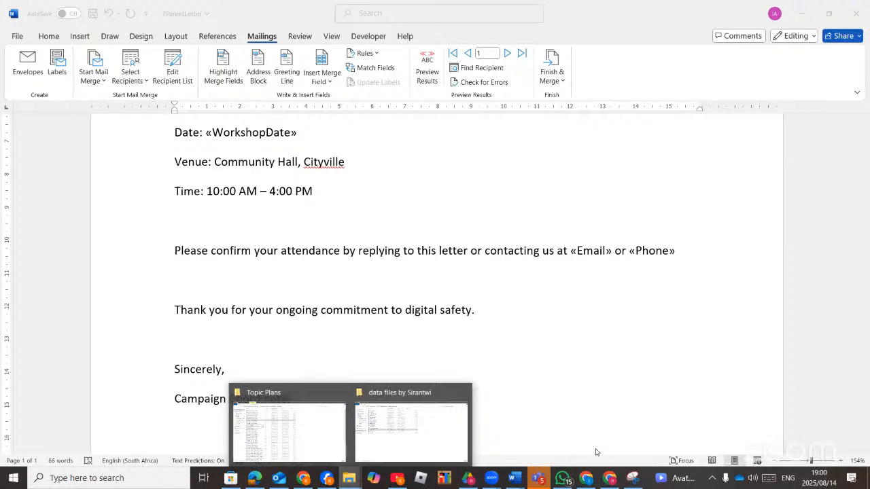
mouse_move(515, 480)
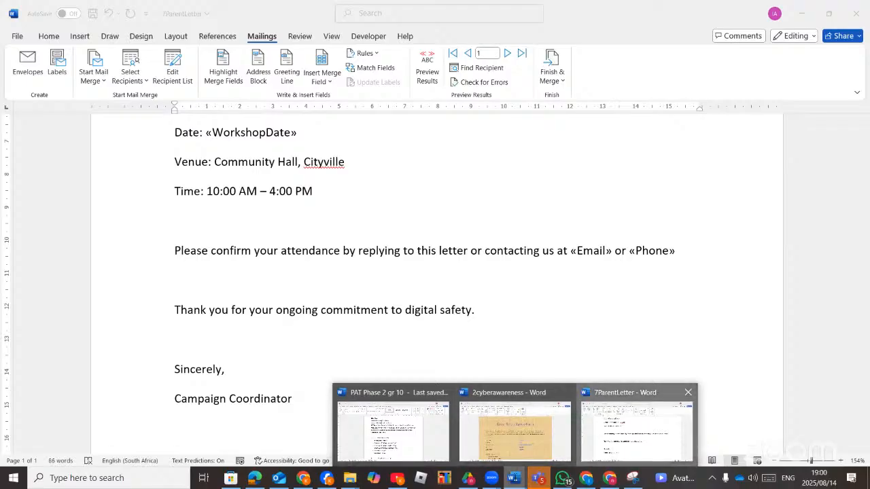
key("ctrl+n")
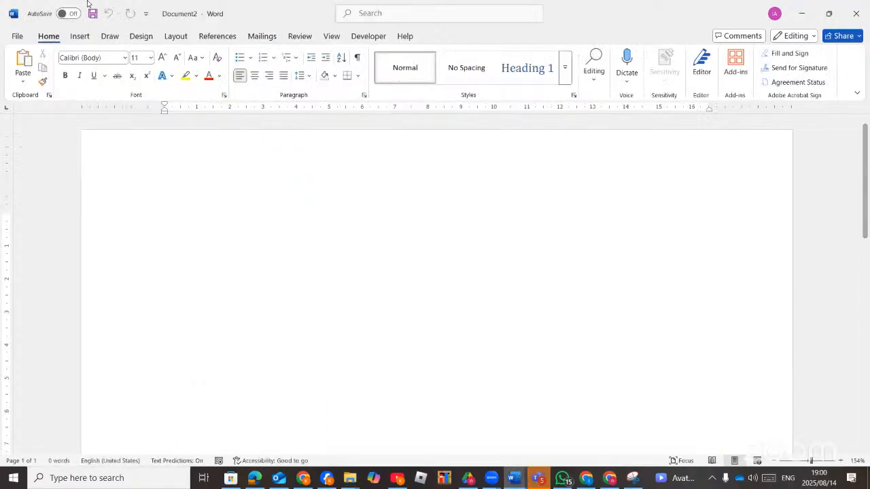
left_click(80, 35)
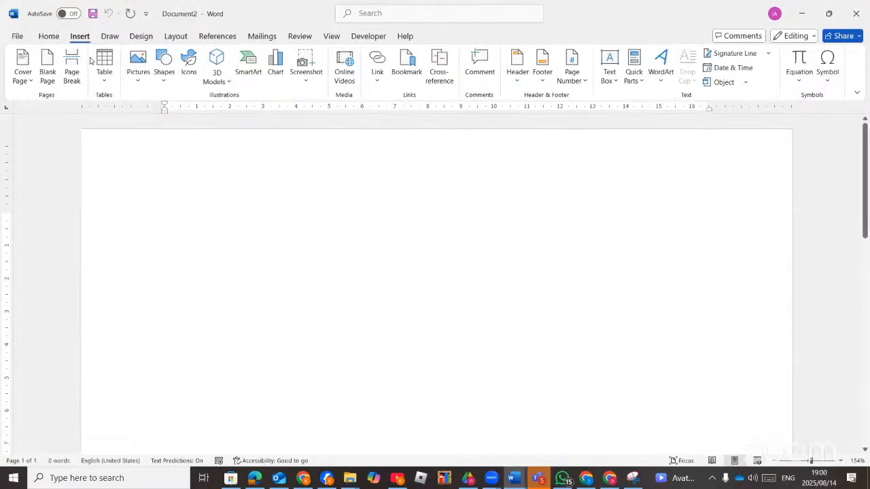
left_click(104, 81)
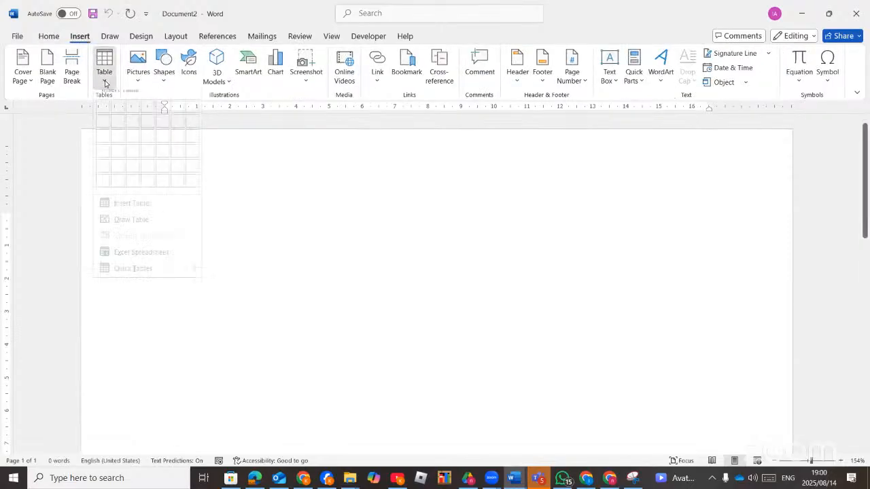
left_click(138, 178)
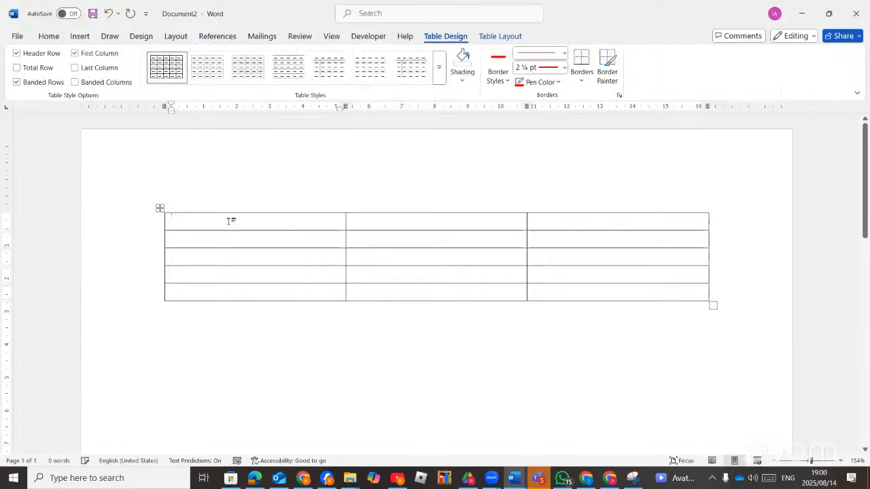
Type the headers Name, Surname and Amount across the first row.
type("Name")
key("Tab")
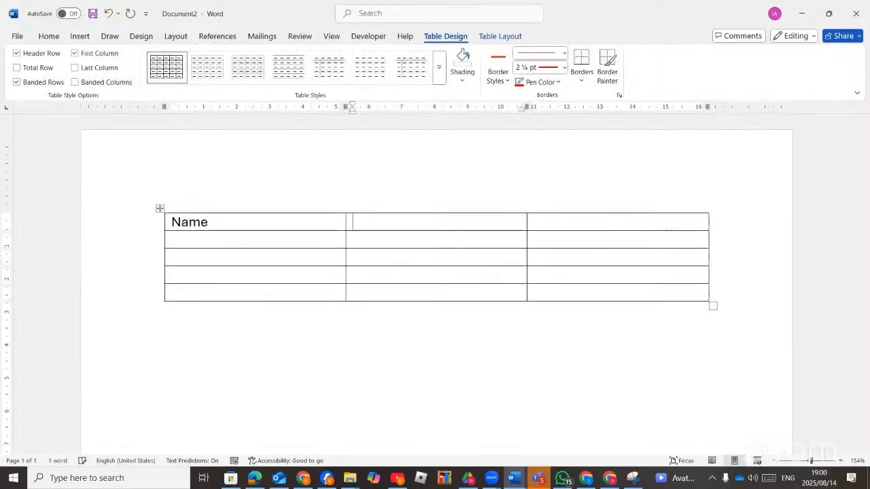
type("Surname")
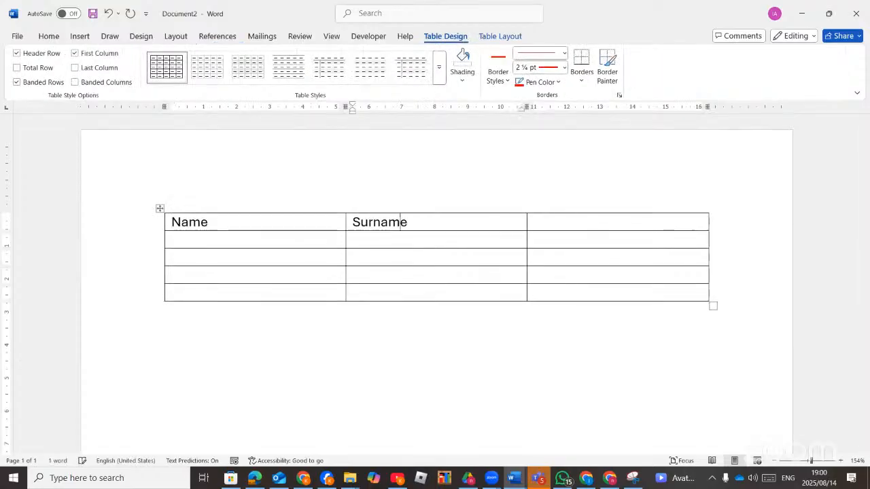
key("Tab")
type("Am")
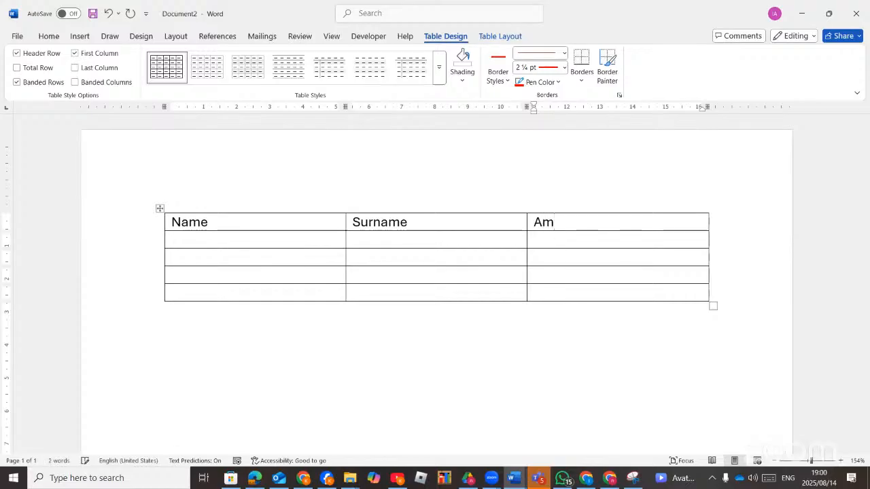
type("ount")
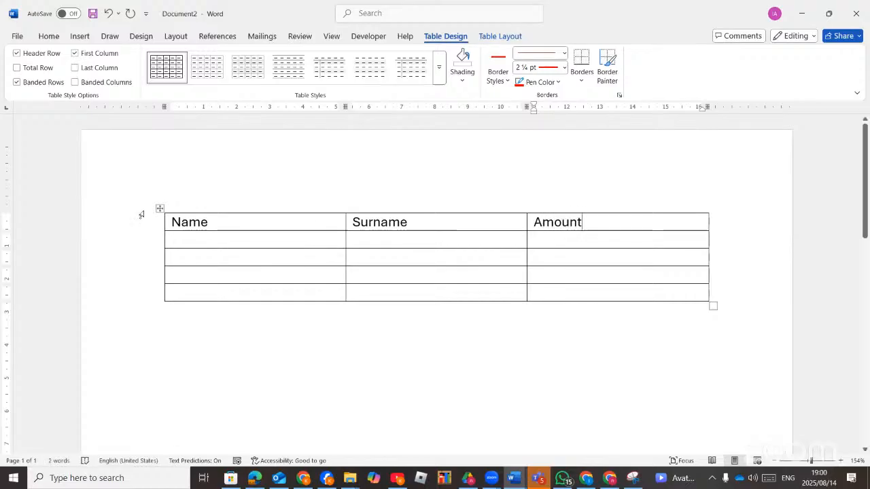
Fill row 2 with a person's first name, surname and the amount 2600.
left_click(304, 244)
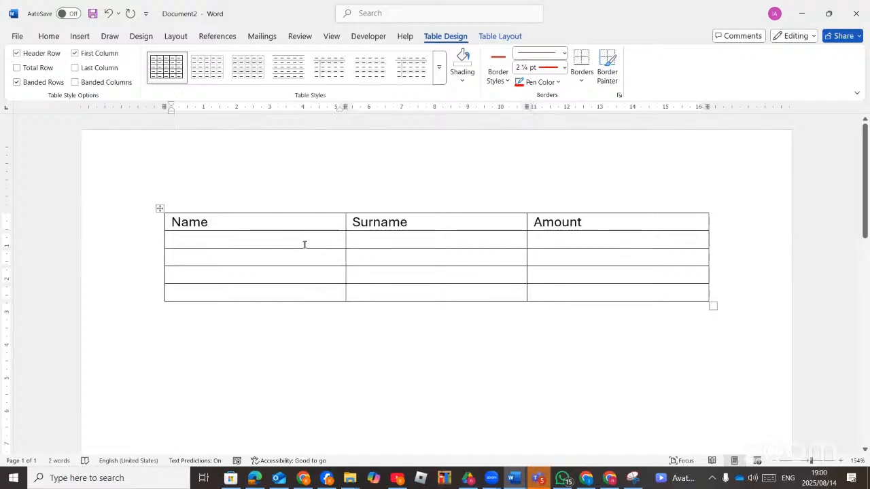
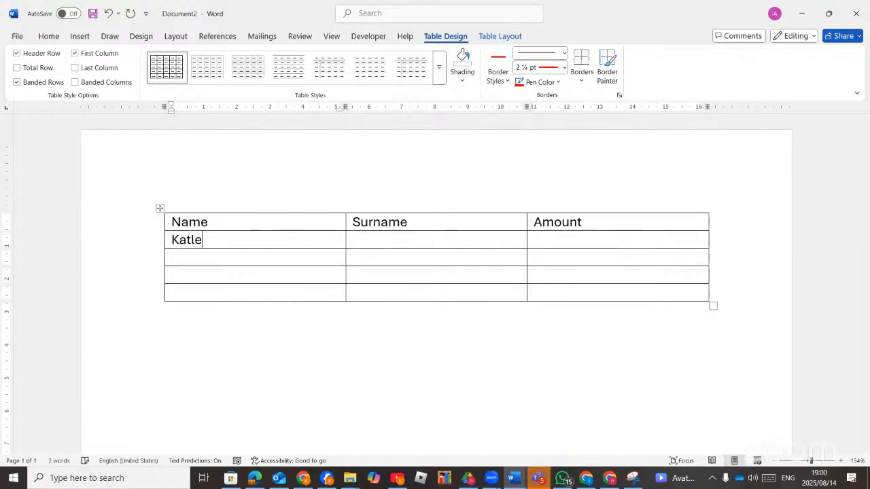
key("Tab")
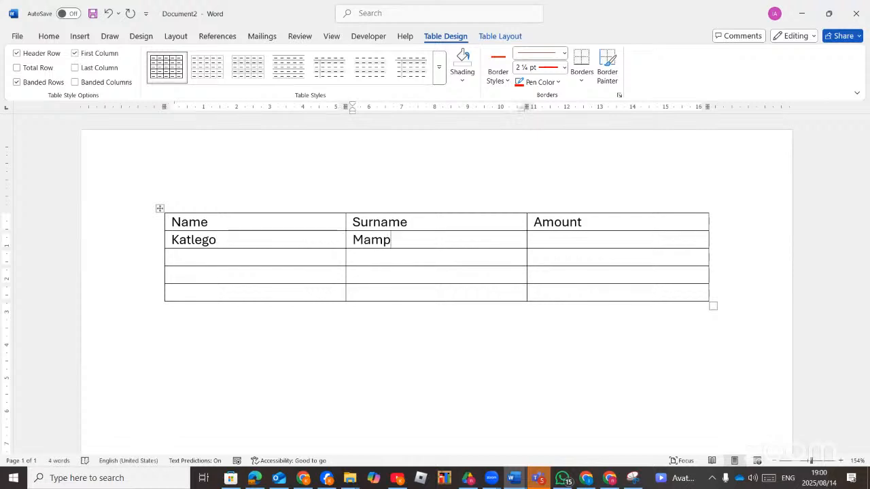
key("Tab")
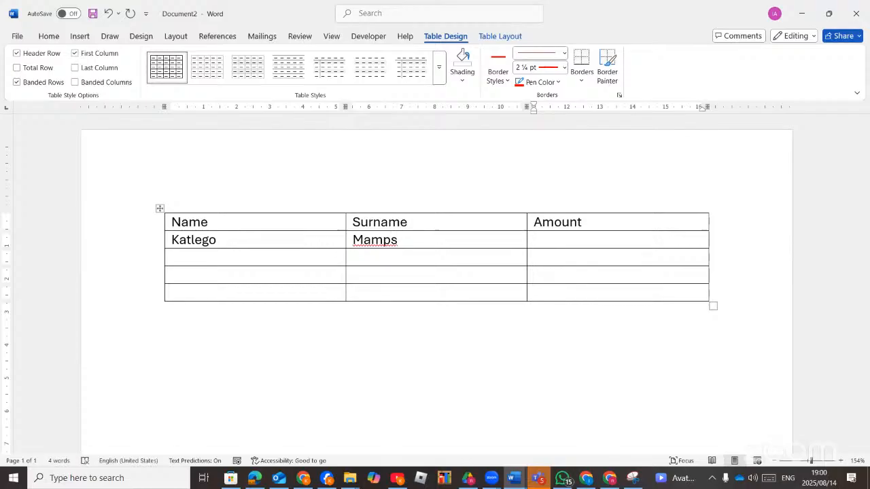
type("2600")
Select the whole table and return to the Table Design border tools.
left_click(220, 264)
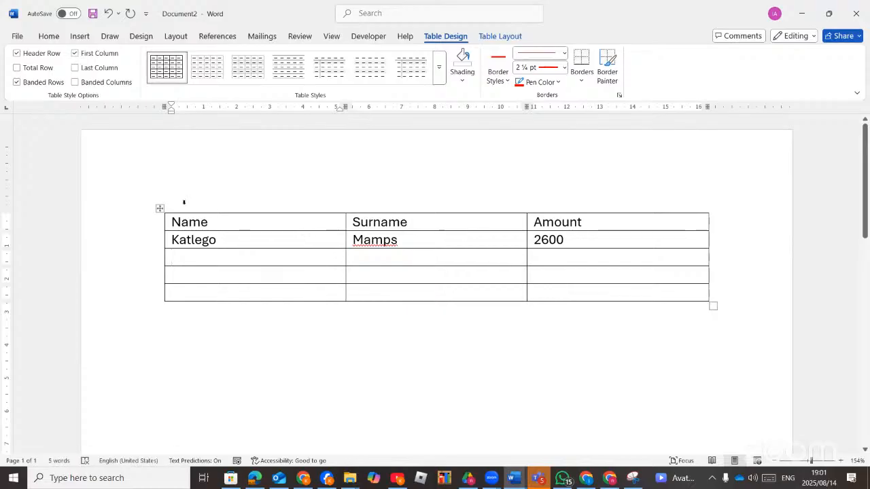
left_click(160, 208)
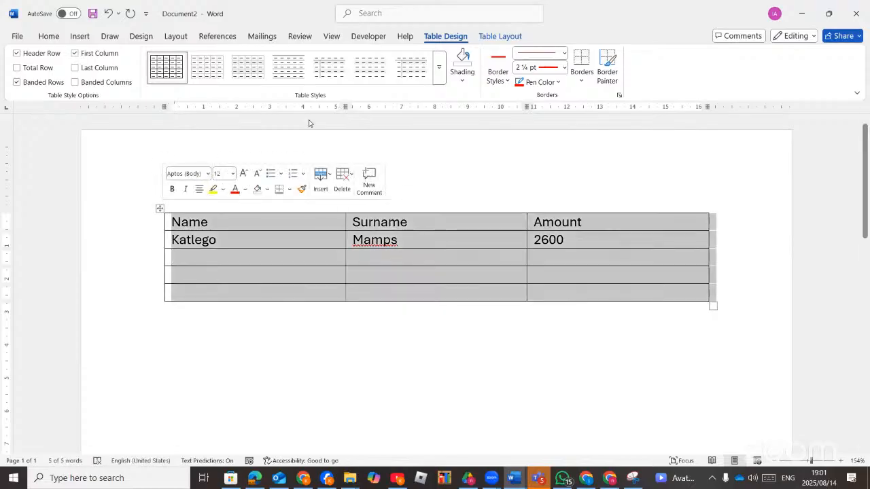
left_click(502, 37)
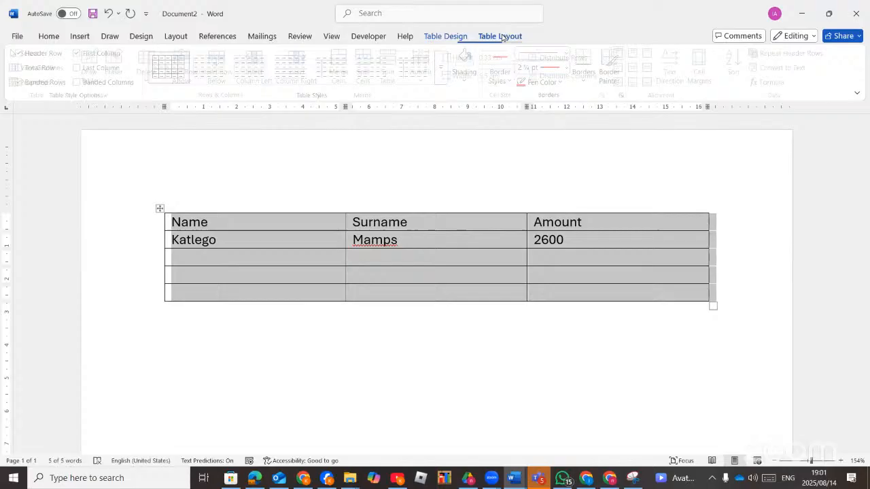
left_click(445, 38)
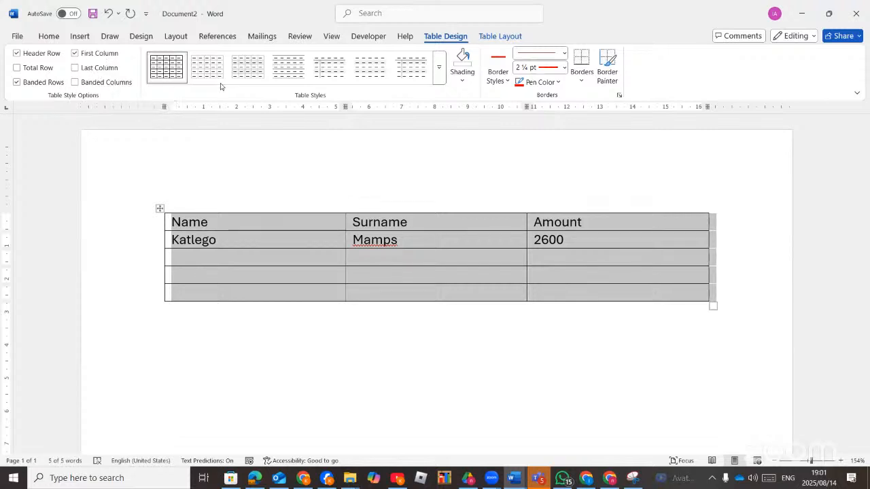
left_click(506, 82)
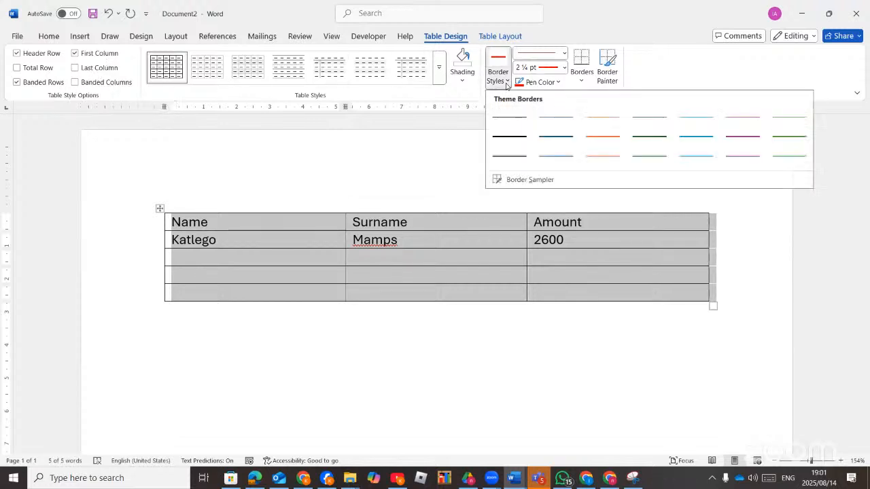
left_click(506, 82)
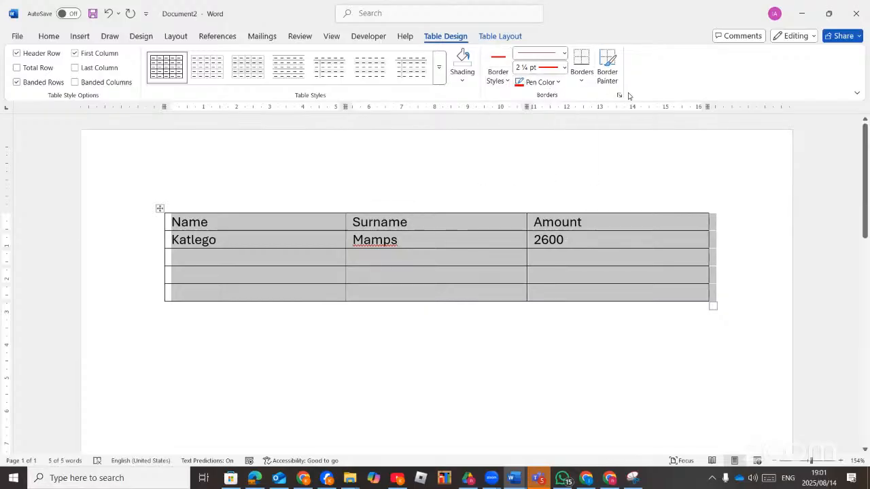
Apply a green triple-line 2¼ pt border to the table's outside.
left_click(564, 67)
left_click(548, 172)
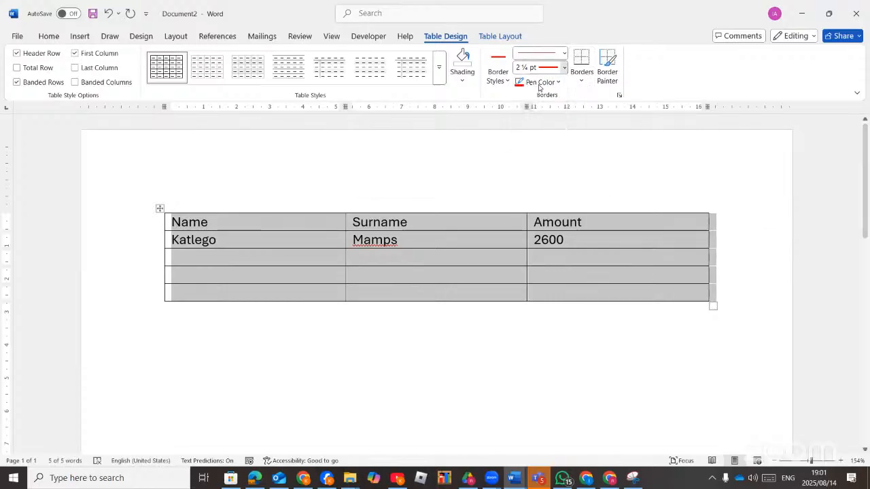
left_click(564, 53)
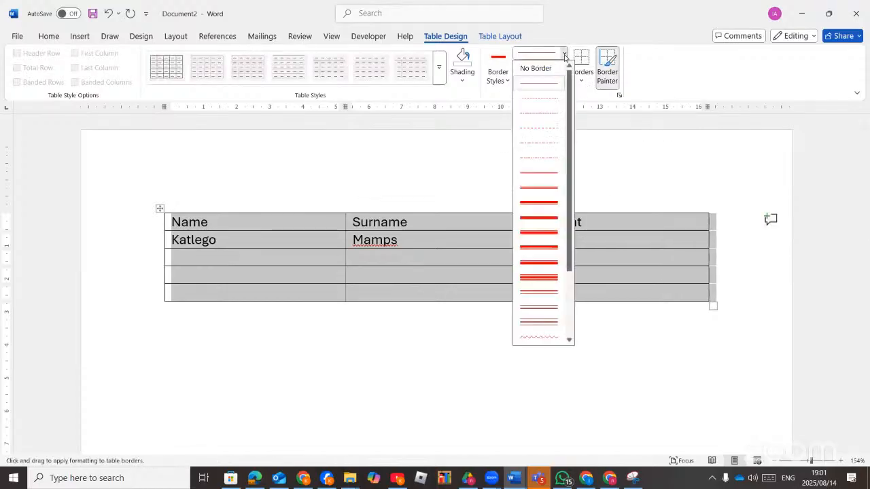
left_click(540, 189)
left_click(557, 83)
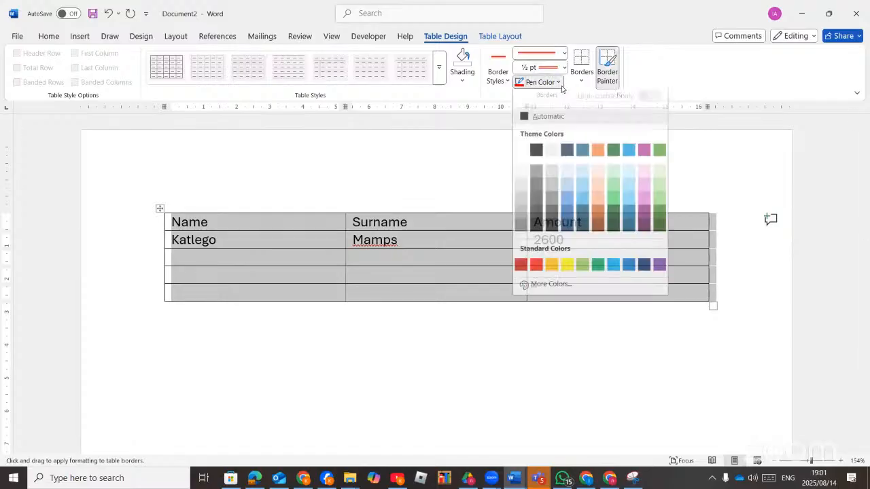
left_click(596, 271)
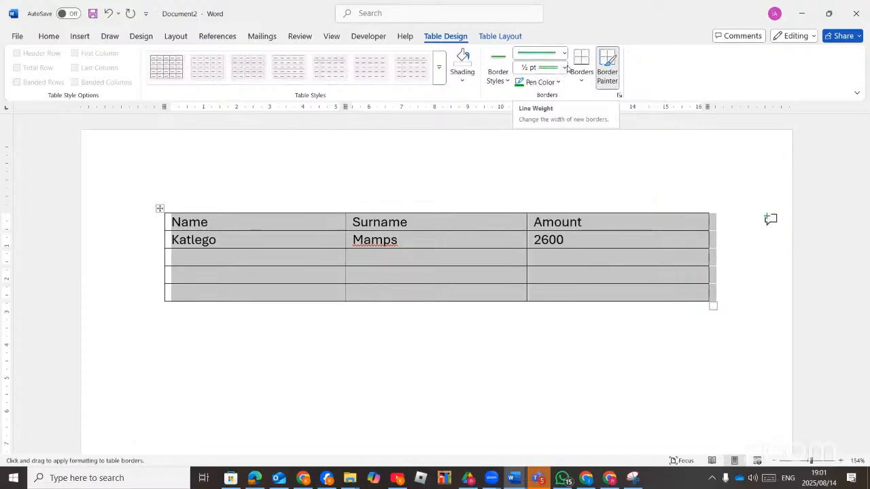
left_click(564, 68)
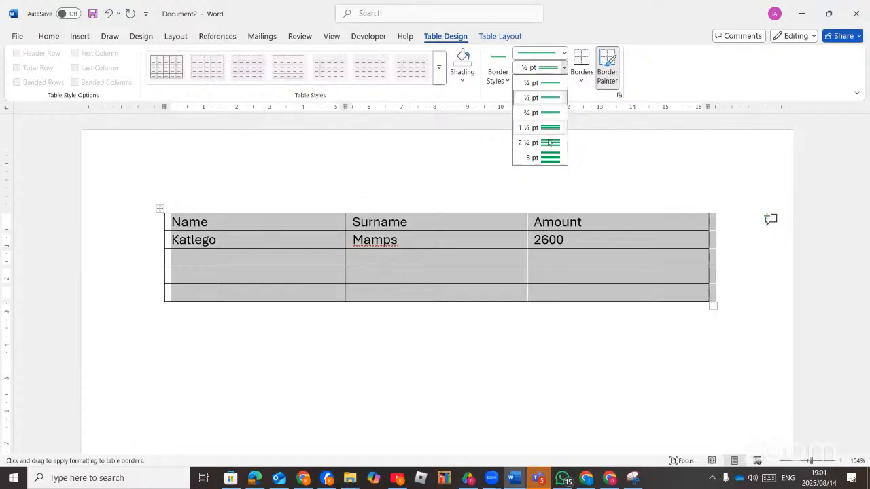
left_click(548, 143)
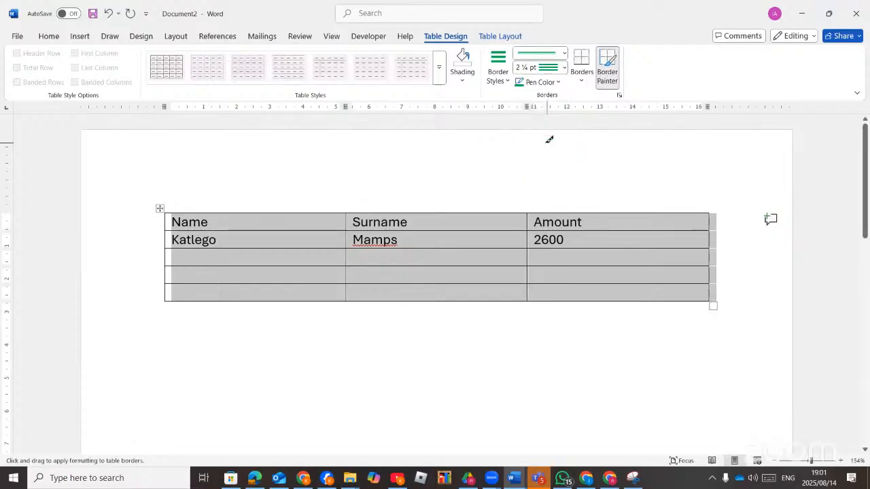
left_click(581, 83)
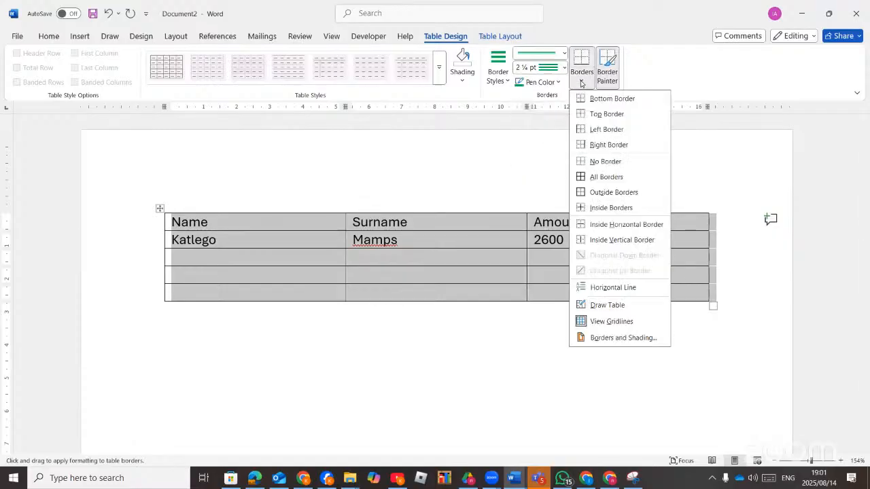
left_click(604, 193)
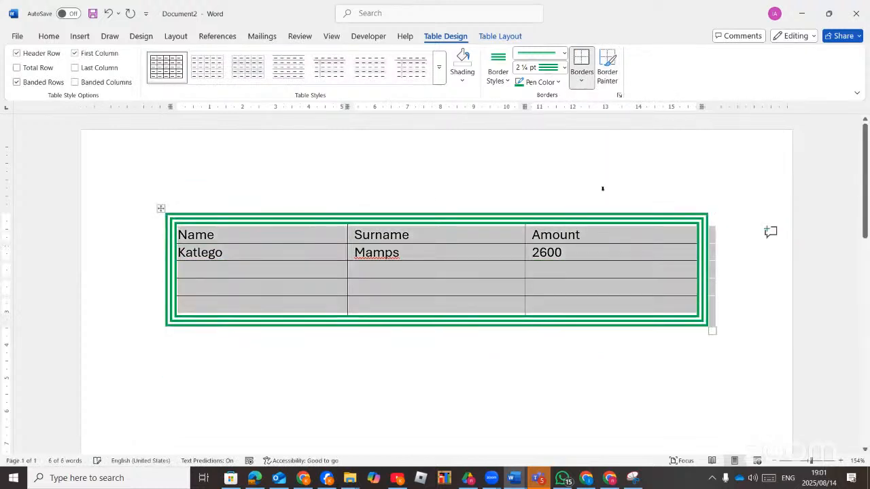
Apply red dashed borders to the table's inside lines.
left_click(564, 53)
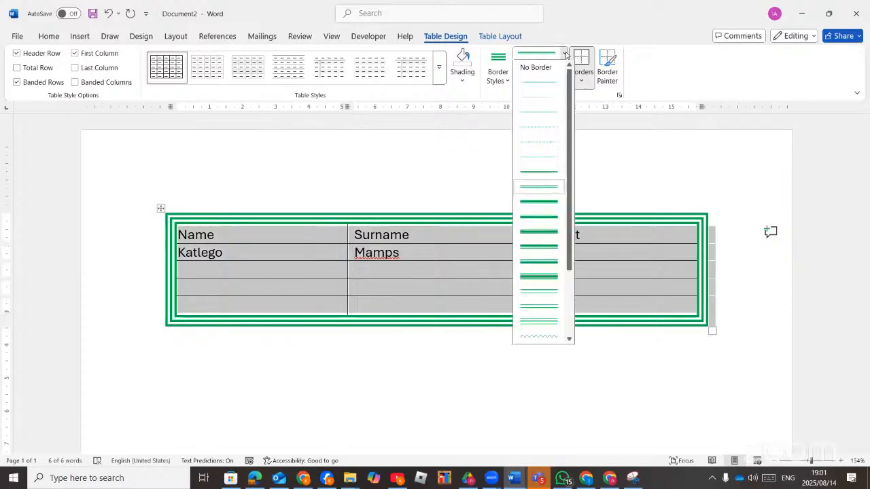
left_click(550, 128)
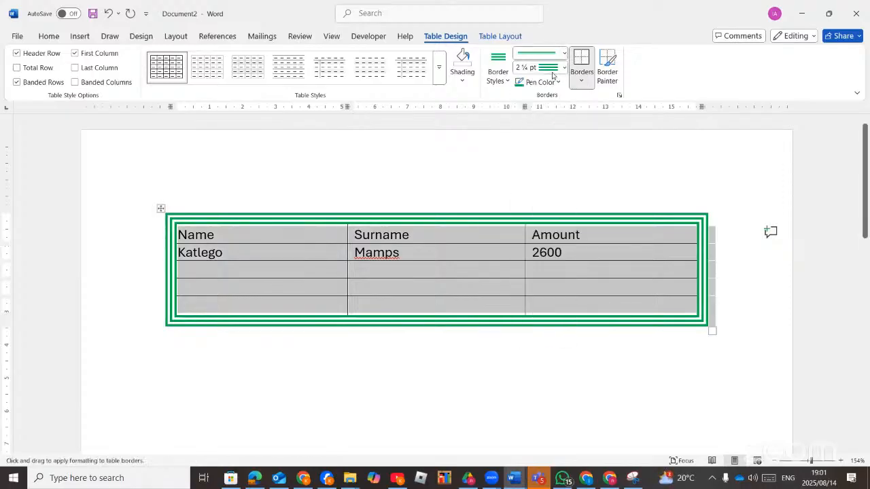
left_click(558, 82)
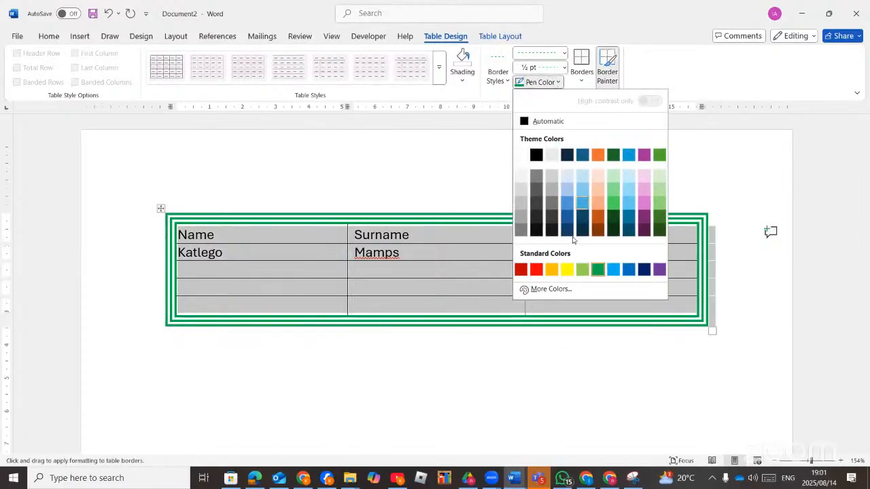
left_click(538, 270)
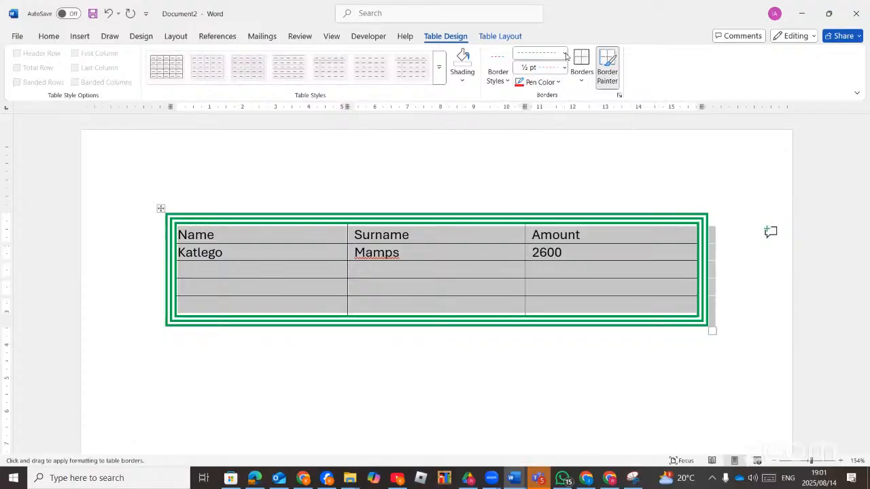
left_click(581, 82)
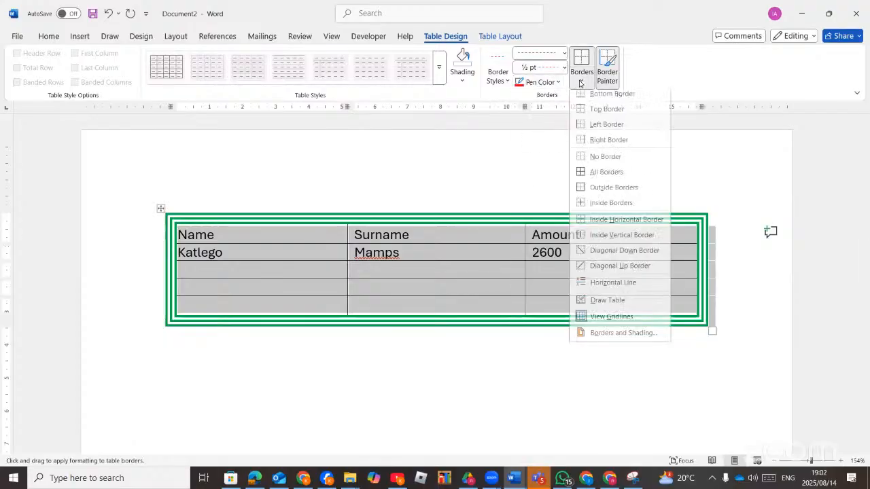
left_click(583, 209)
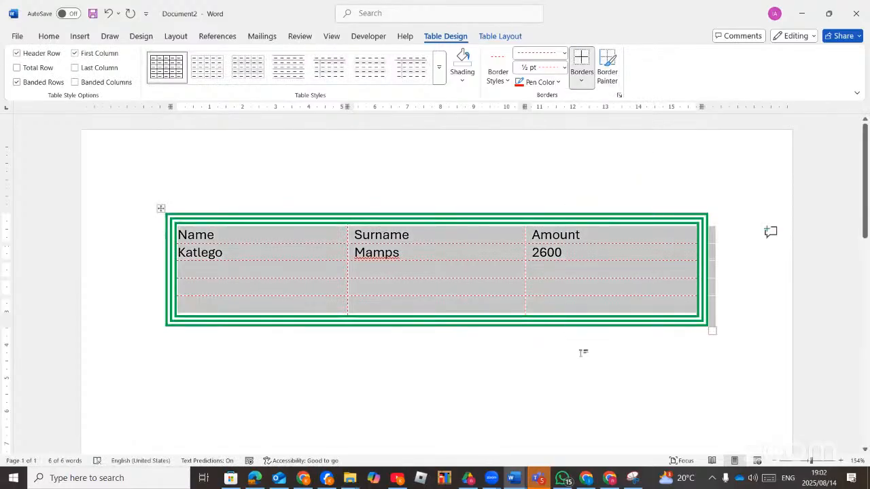
left_click(582, 351)
left_click(585, 266)
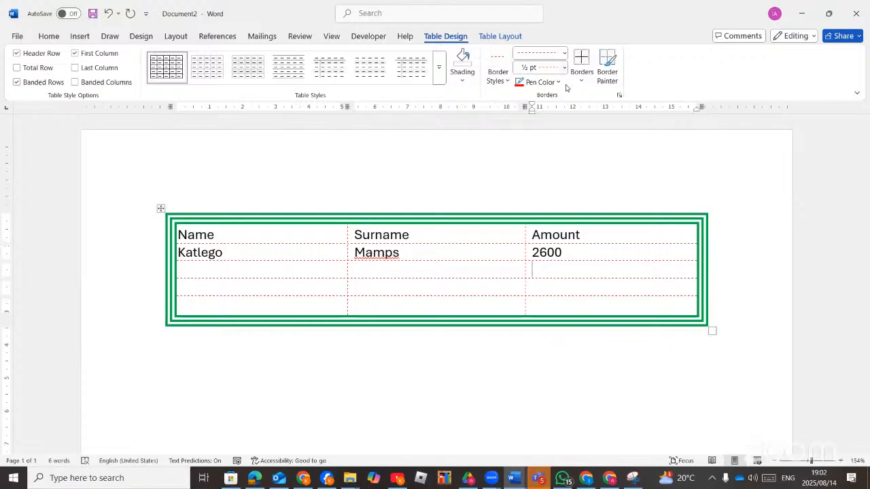
AutoFit the table to the window width.
left_click(499, 37)
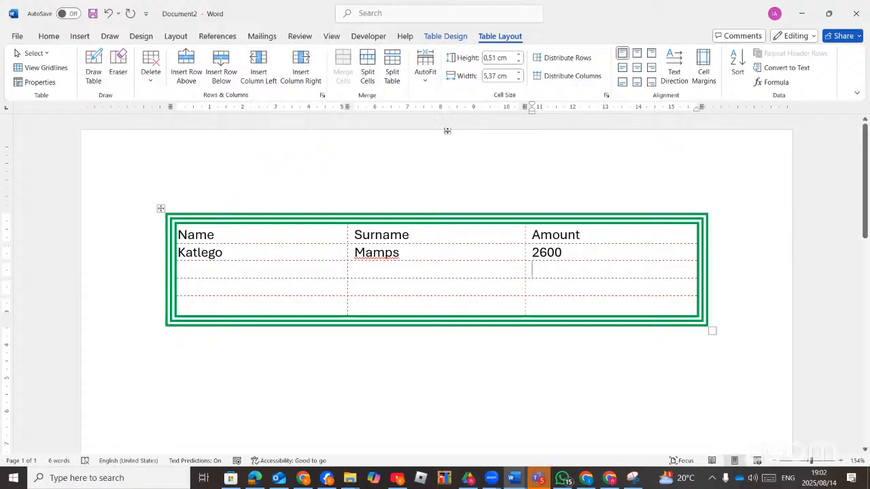
left_click(426, 83)
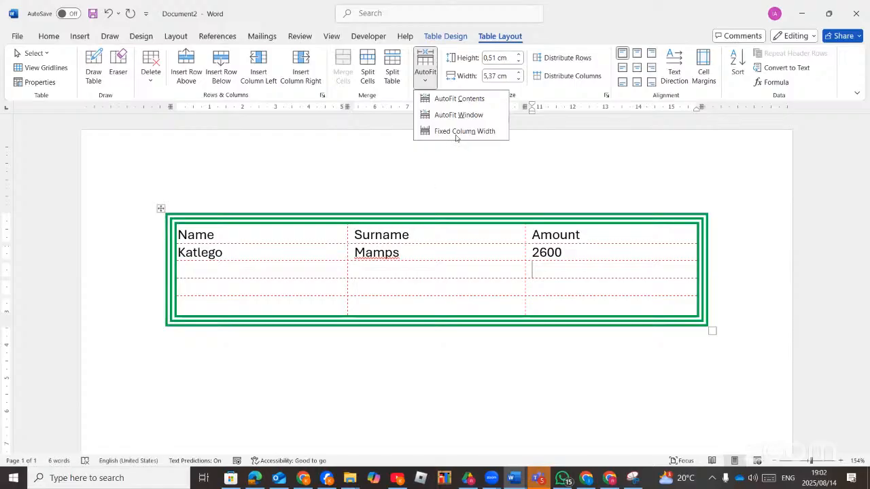
left_click(466, 116)
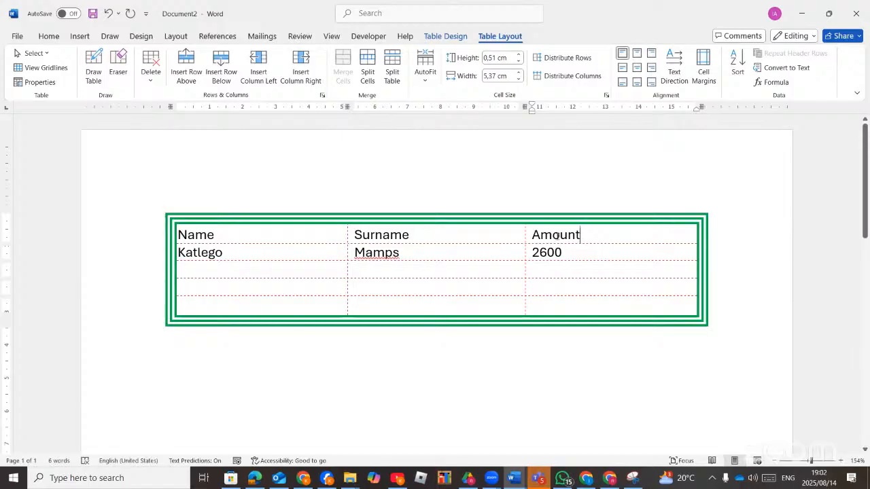
Rotate the Amount header text so it reads vertically.
left_click_drag(581, 235, 531, 240)
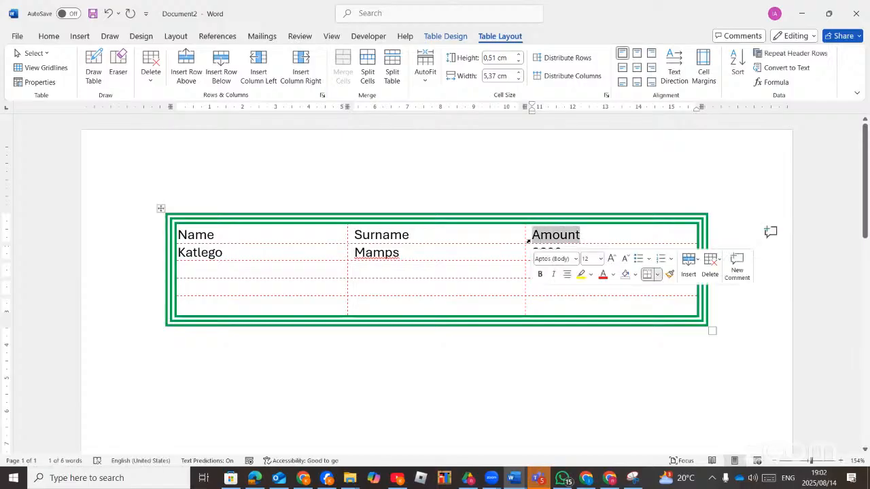
left_click(674, 65)
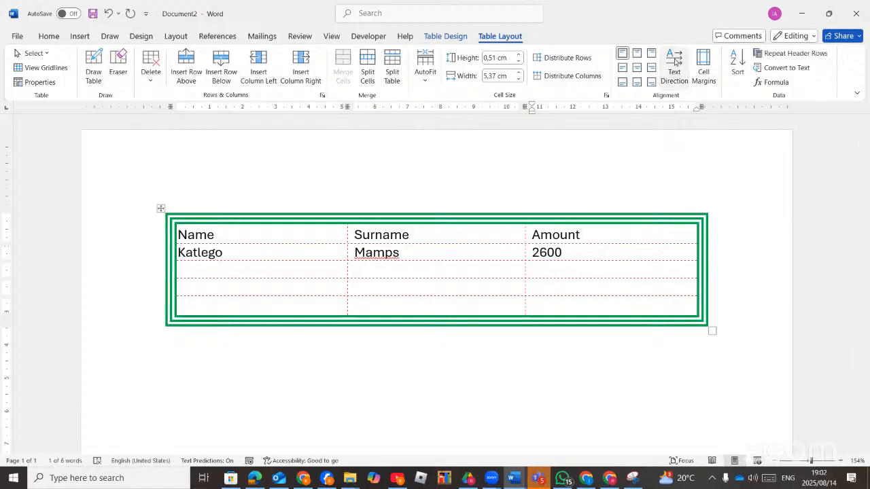
left_click(674, 62)
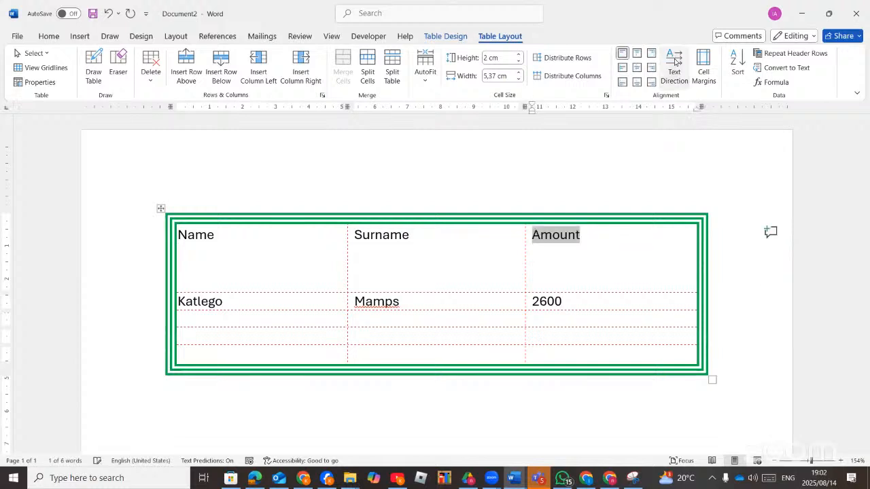
left_click(675, 63)
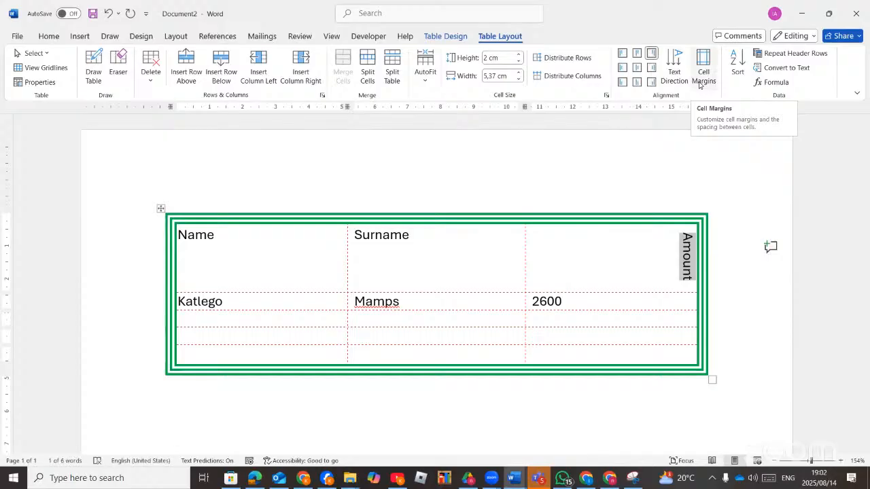
Allow spacing between cells and increase it to 1,05 cm.
left_click(702, 76)
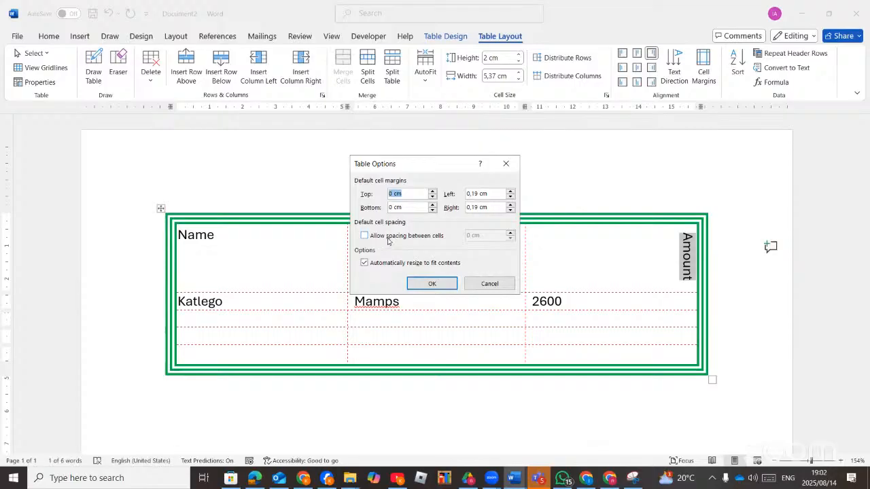
left_click(388, 238)
left_click(511, 233)
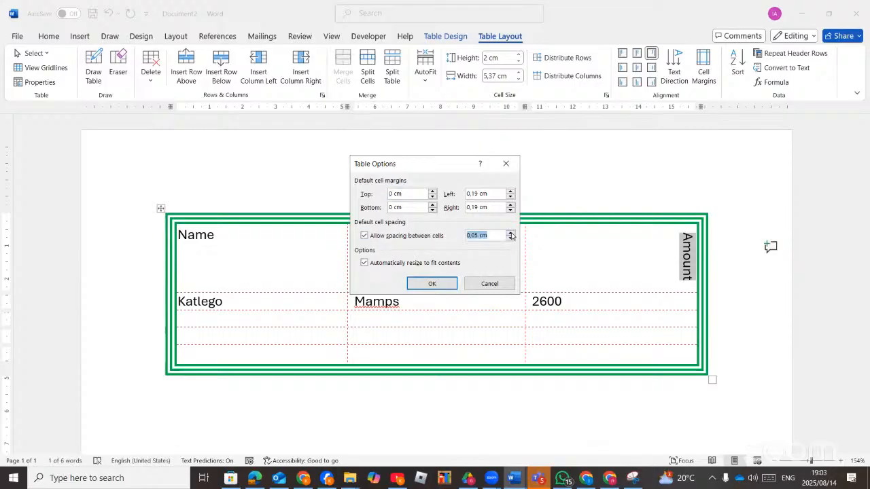
left_click(511, 233)
left_click(511, 234)
left_click(511, 233)
left_click(511, 233)
left_click(511, 233)
left_click(511, 233)
left_click(511, 233)
left_click(511, 233)
left_click(511, 233)
left_click(511, 233)
left_click(511, 233)
left_click(511, 233)
left_click(511, 233)
left_click(511, 233)
left_click(511, 233)
left_click(511, 233)
left_click(511, 233)
left_click(511, 233)
left_click(431, 284)
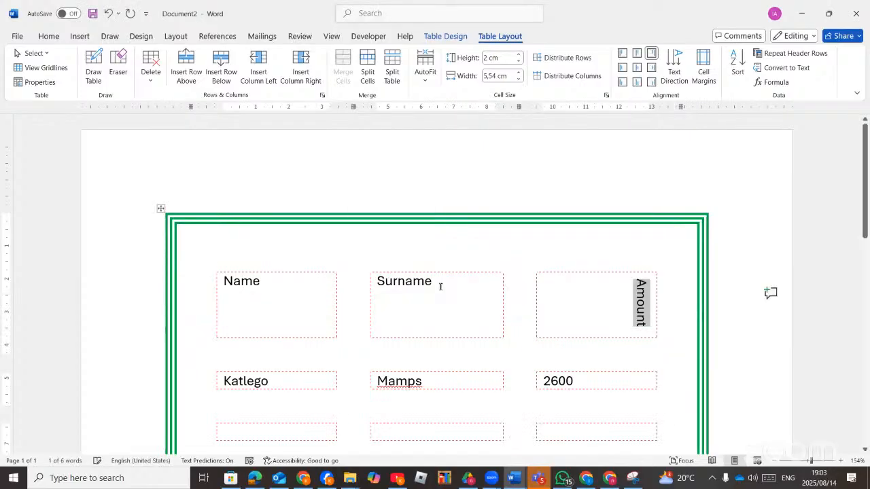
scroll(547, 367, "down", 5)
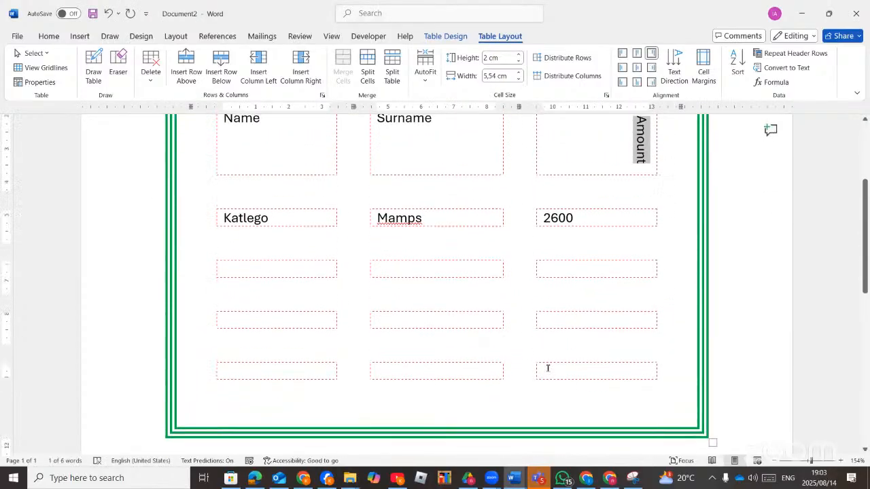
scroll(547, 367, "up", 3)
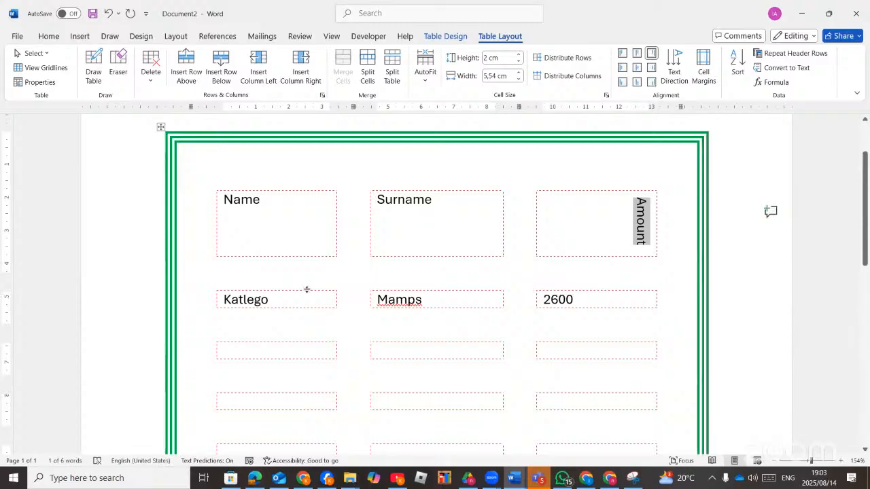
scroll(505, 377, "down", 4)
left_click(584, 327)
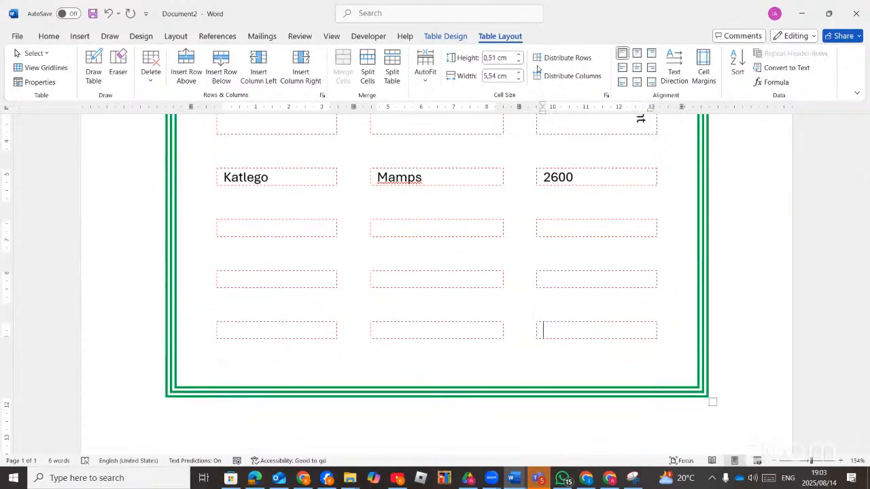
Insert a =SUM(ABOVE) formula in the bottom Amount cell, giving 2600.
left_click(778, 87)
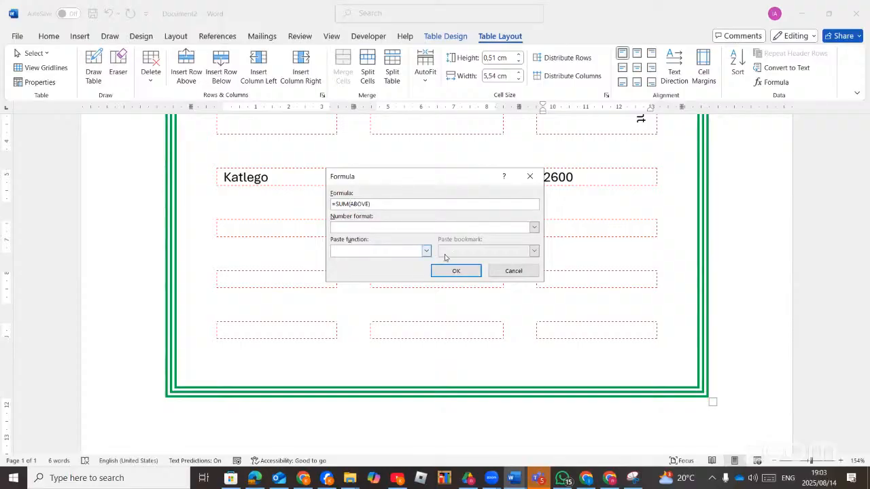
left_click(456, 273)
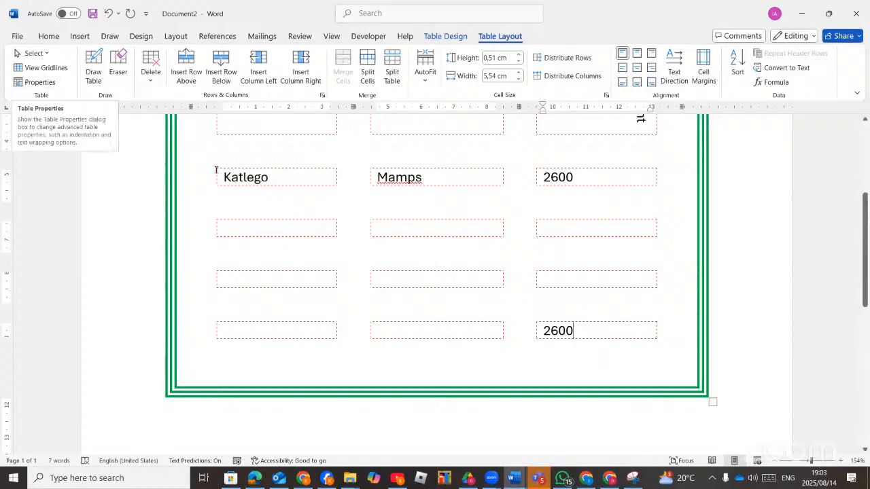
scroll(295, 204, "up", 4)
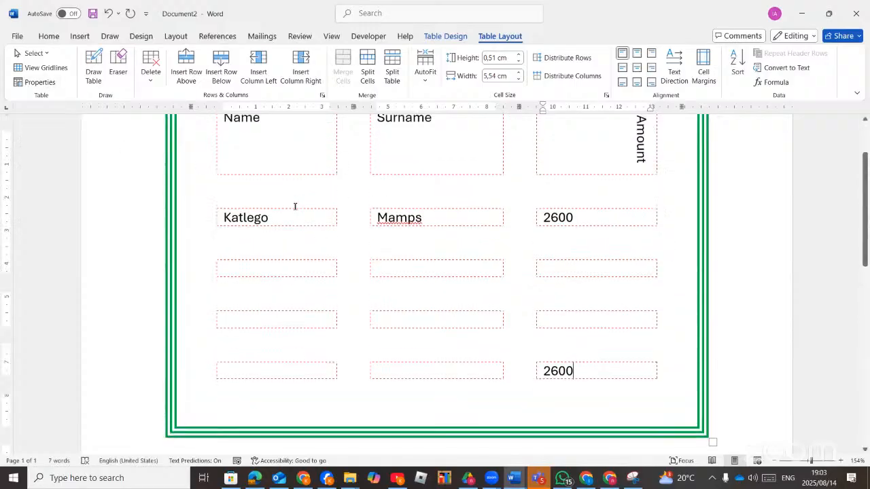
left_click(38, 82)
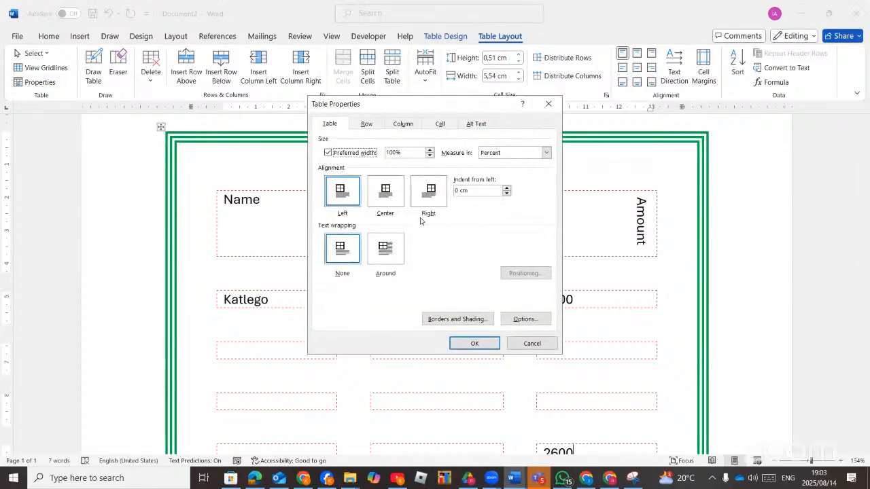
left_click(388, 201)
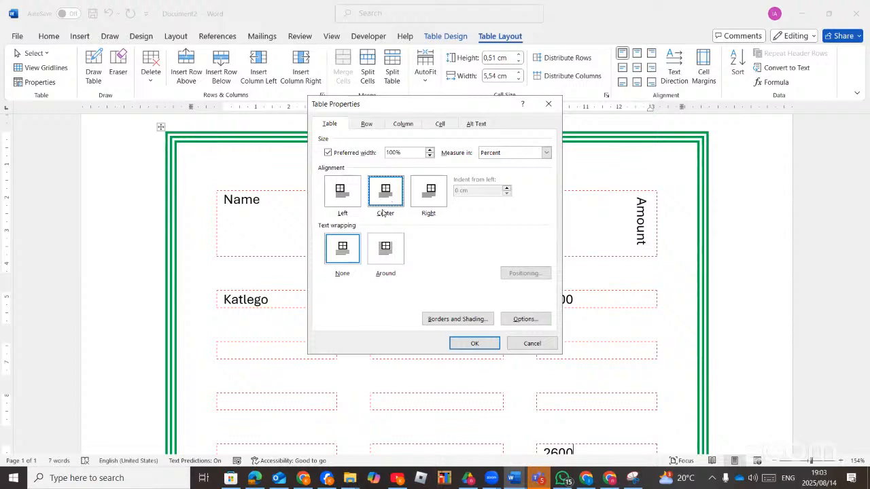
left_click(368, 124)
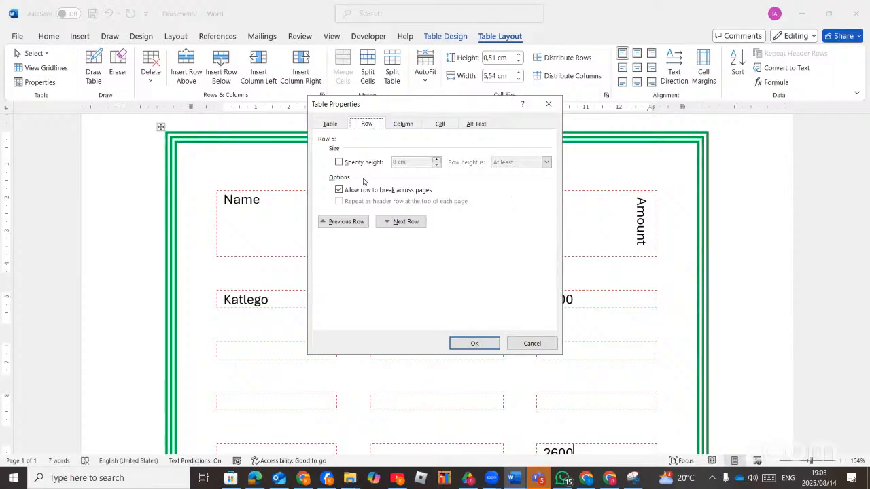
left_click(401, 125)
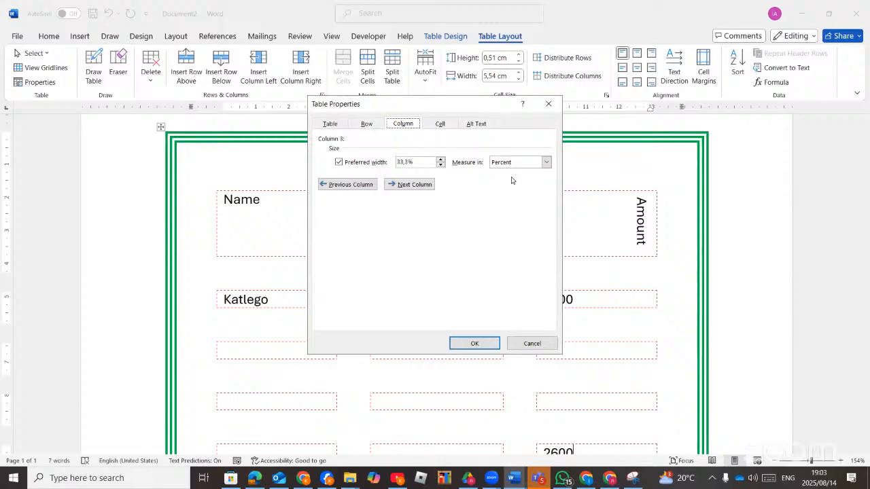
left_click(440, 124)
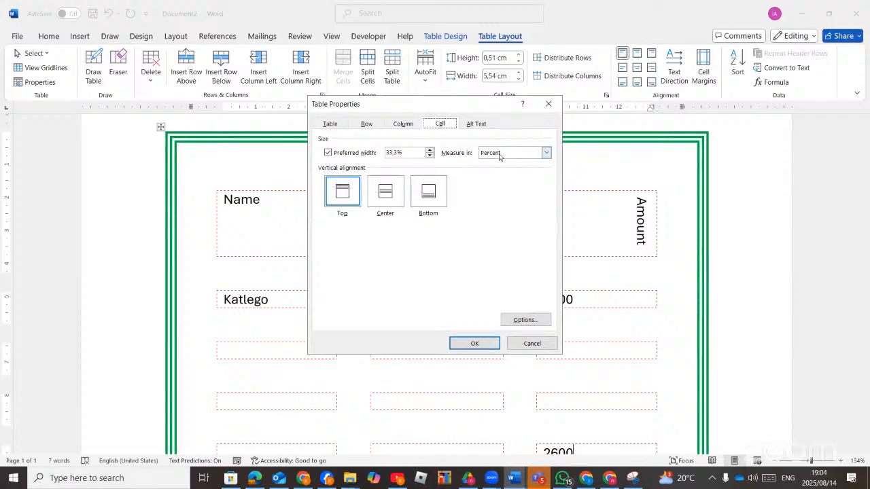
left_click(475, 125)
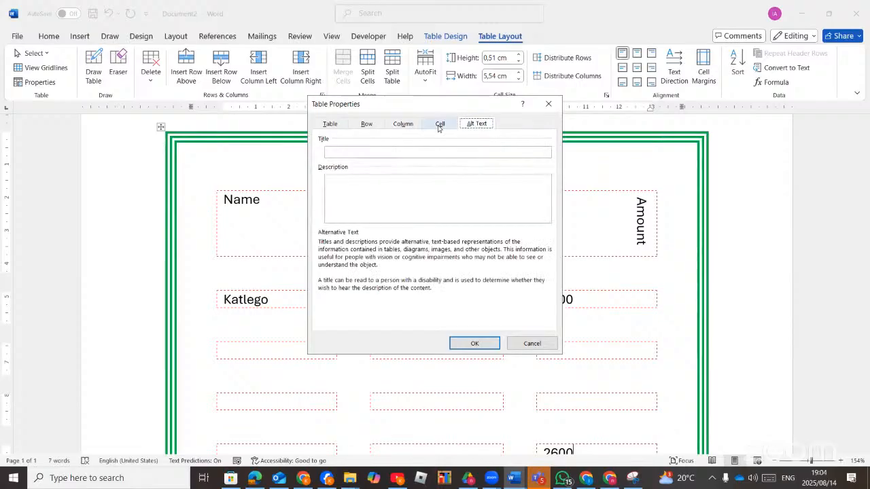
left_click(548, 105)
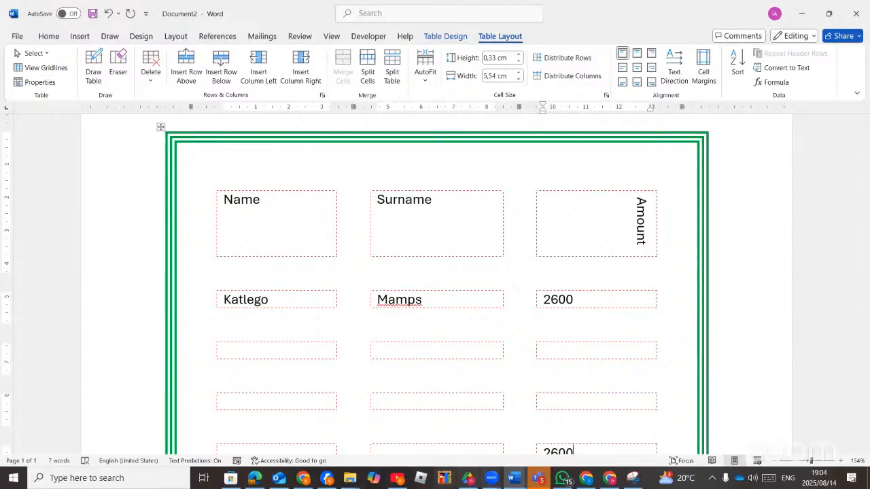
left_click(610, 479)
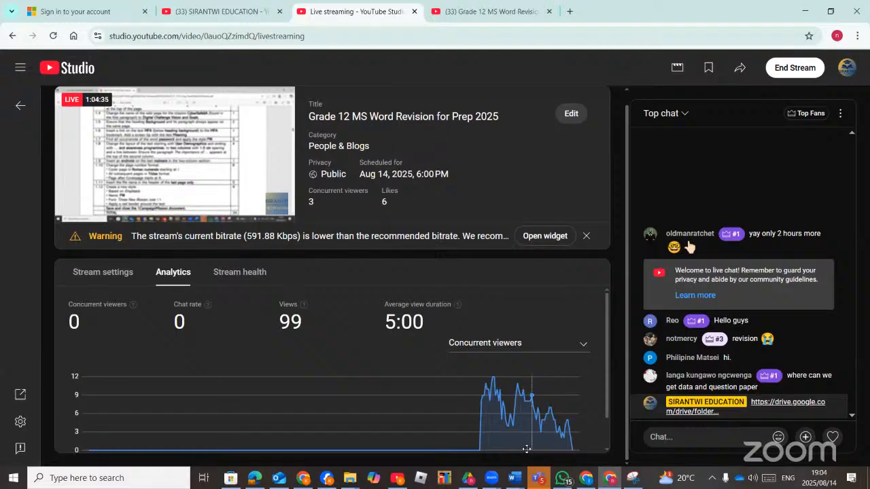
left_click(610, 479)
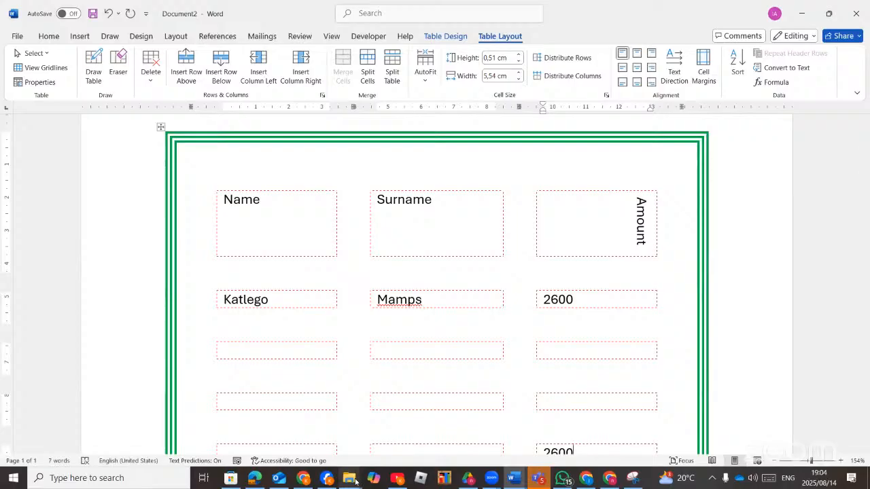
Bring the exam data files folder window to the front in File Explorer.
mouse_move(354, 482)
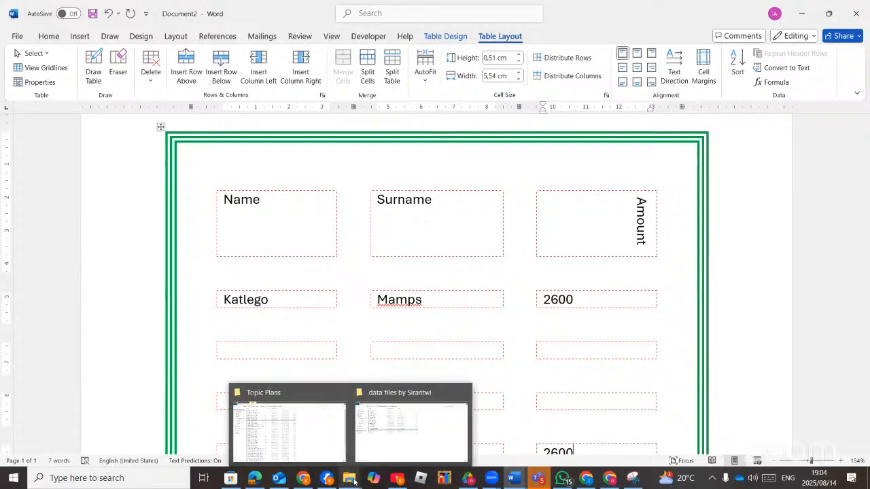
left_click(384, 433)
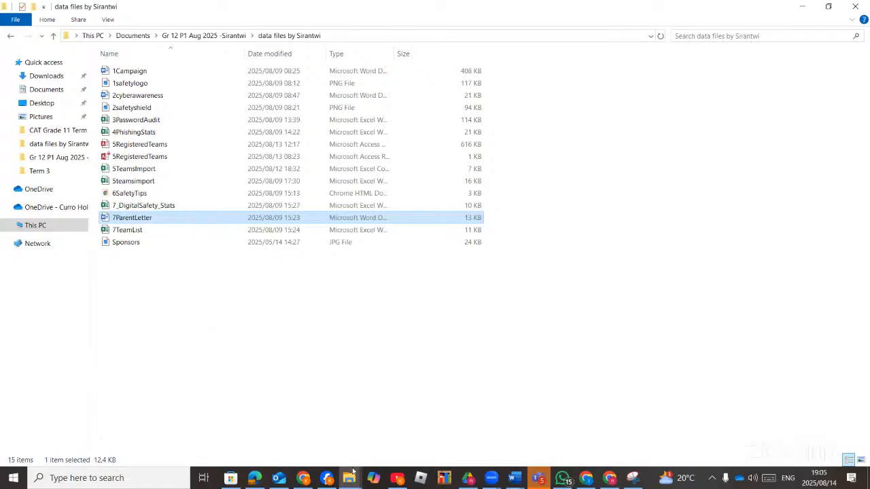
left_click(350, 477)
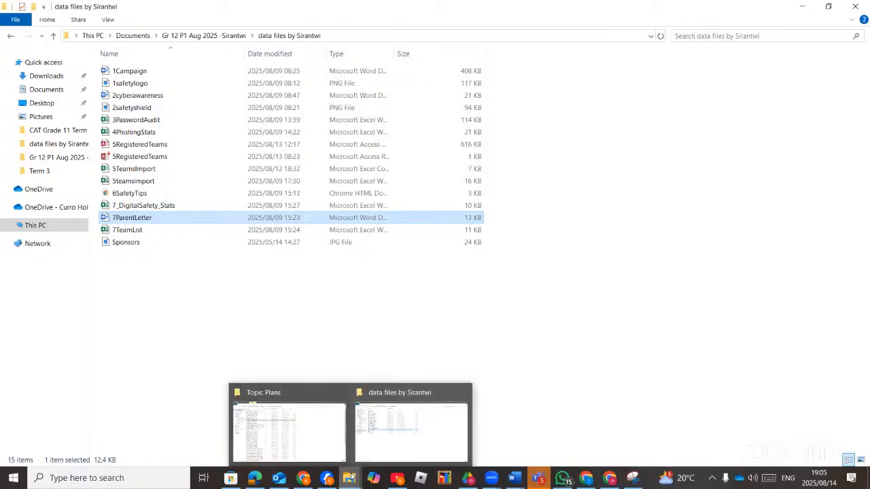
End the YouTube Studio live stream and confirm the End prompt.
left_click(608, 479)
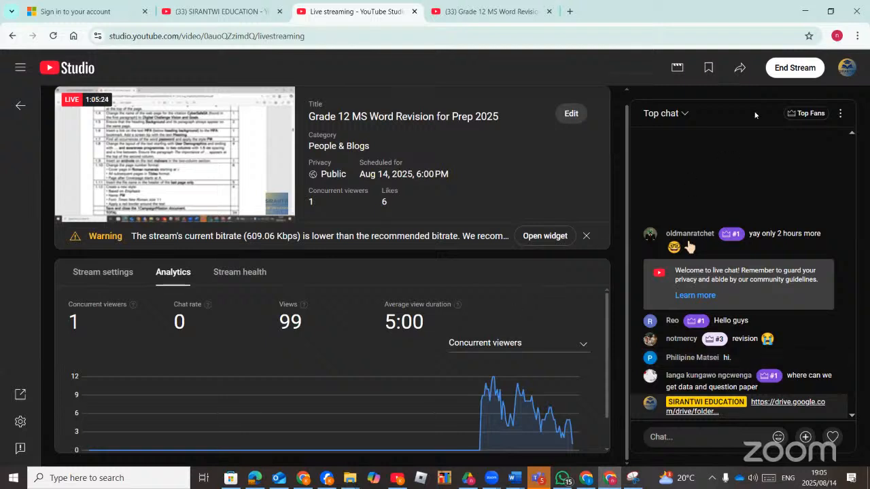
left_click(788, 69)
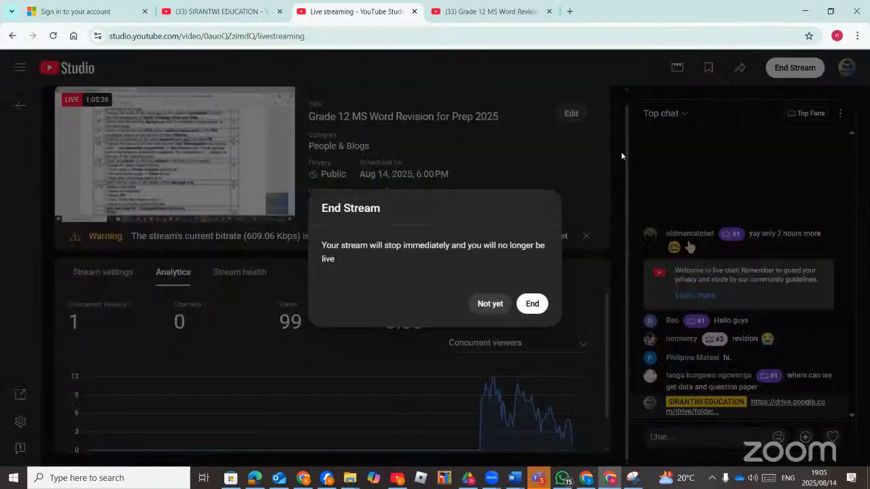
left_click(529, 305)
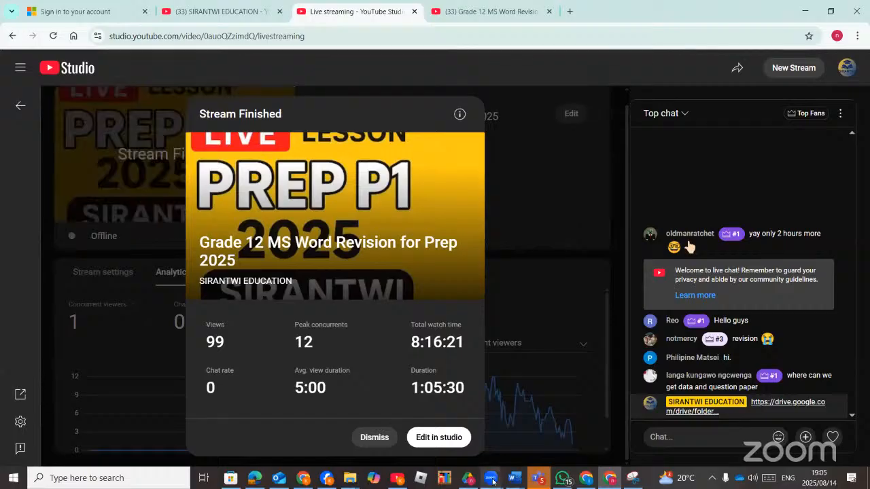
mouse_move(492, 481)
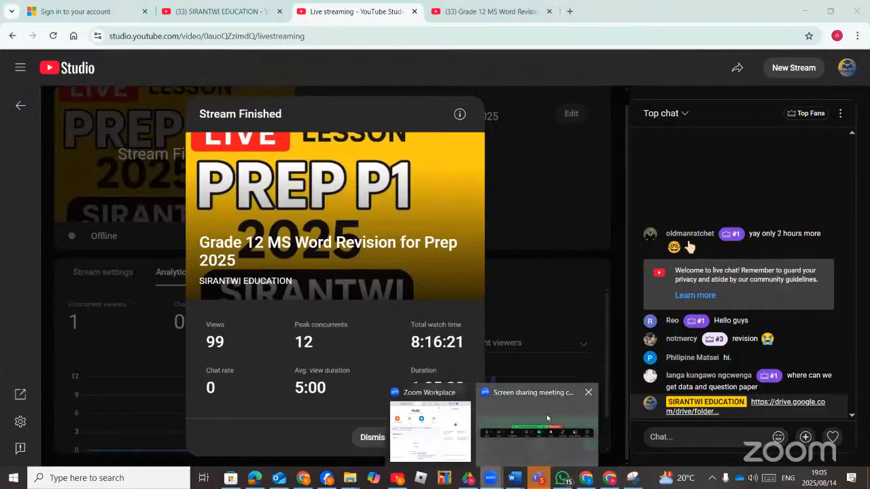